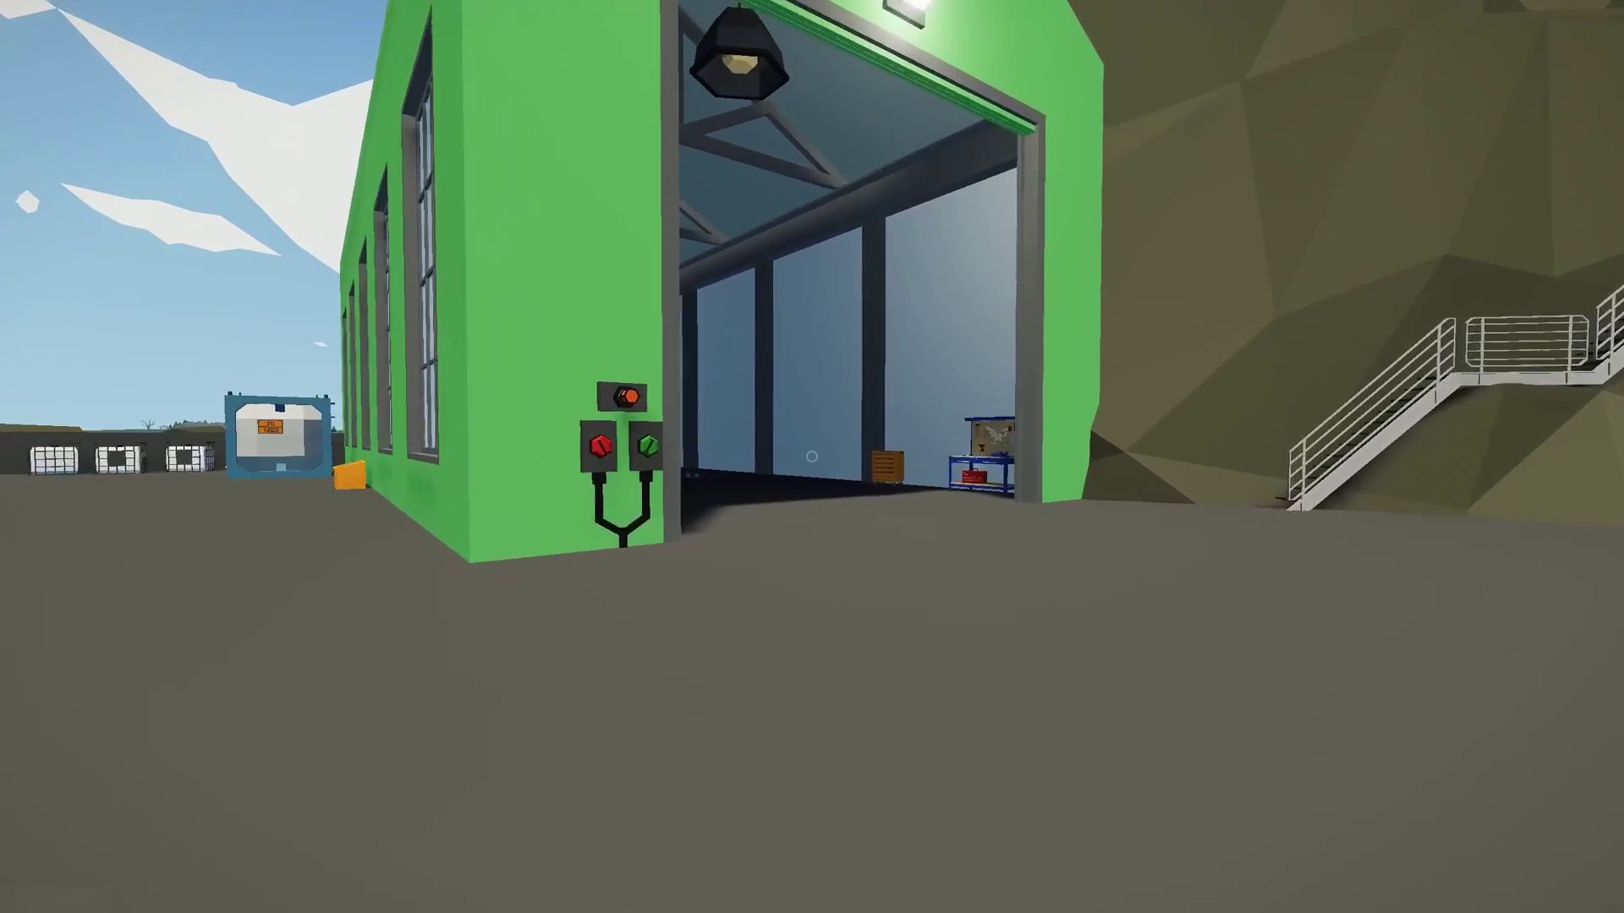
# Step: Walk up to the open doorway of the green hangar
pyautogui.press('w')
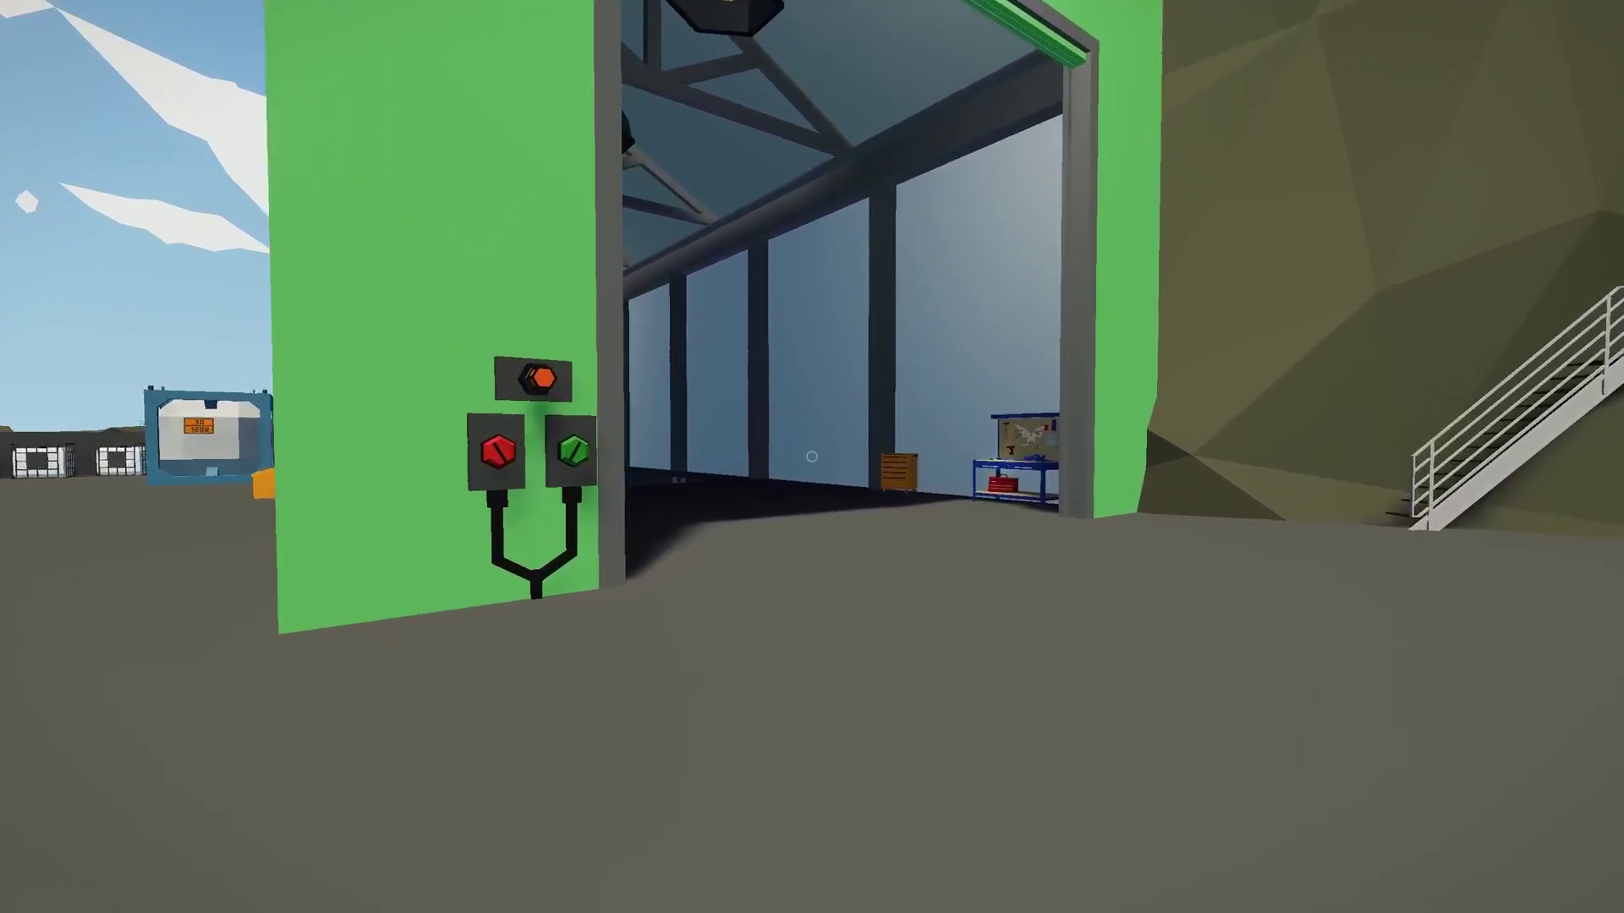
pyautogui.press('w')
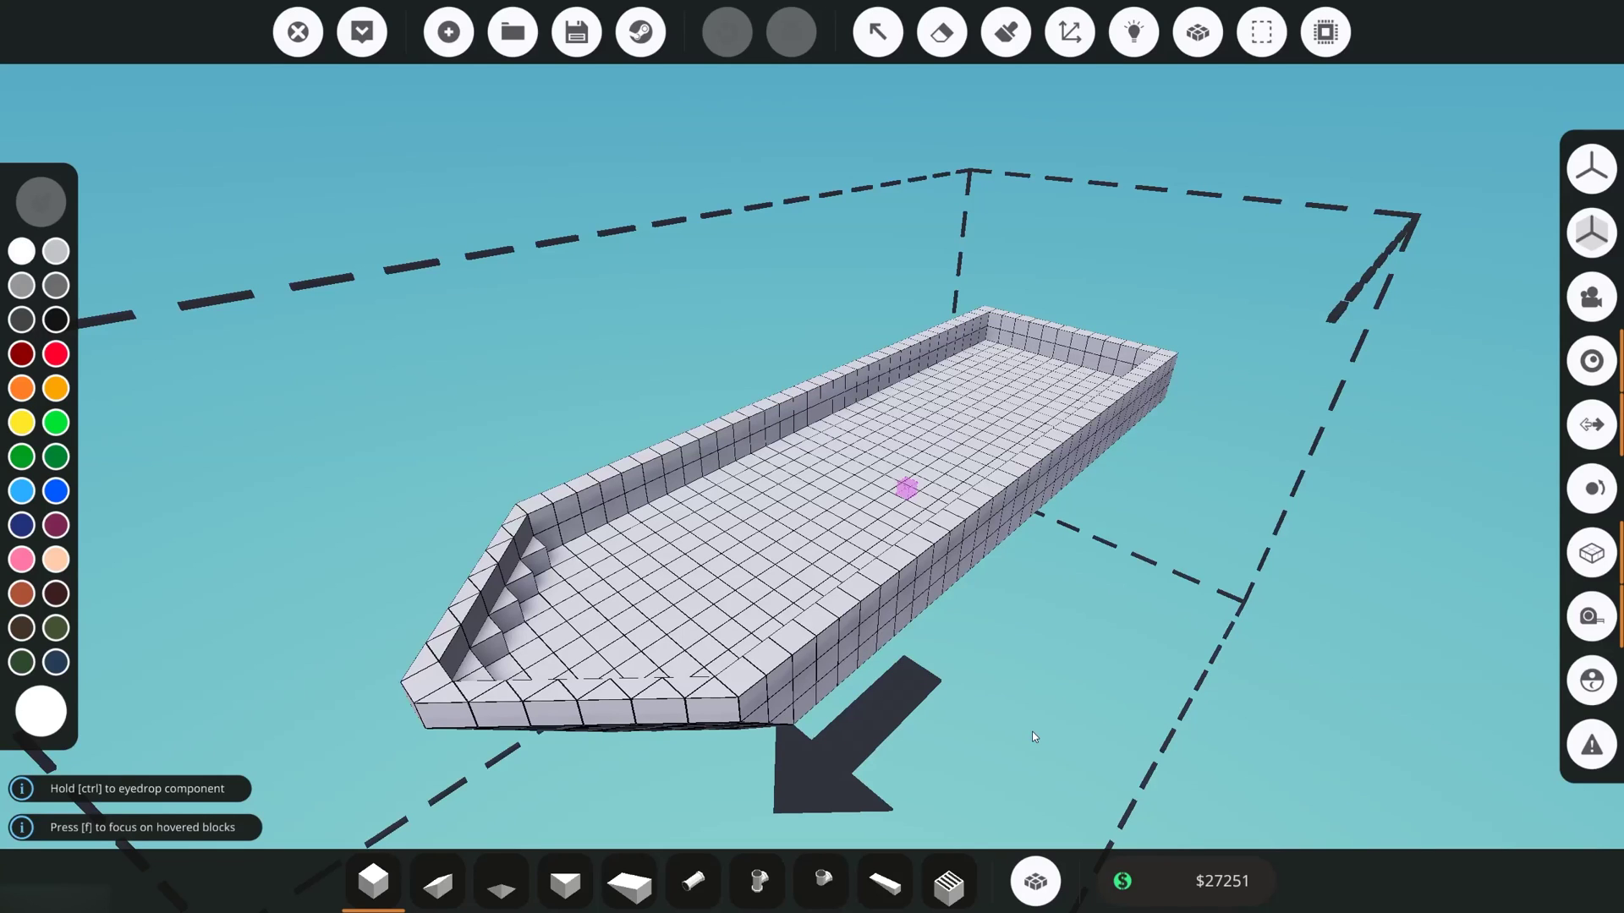
# Step: Look up the small and large diesel engines in the component inventory and examine their properties, logic nodes and fluid connections
pyautogui.click(1038, 867)
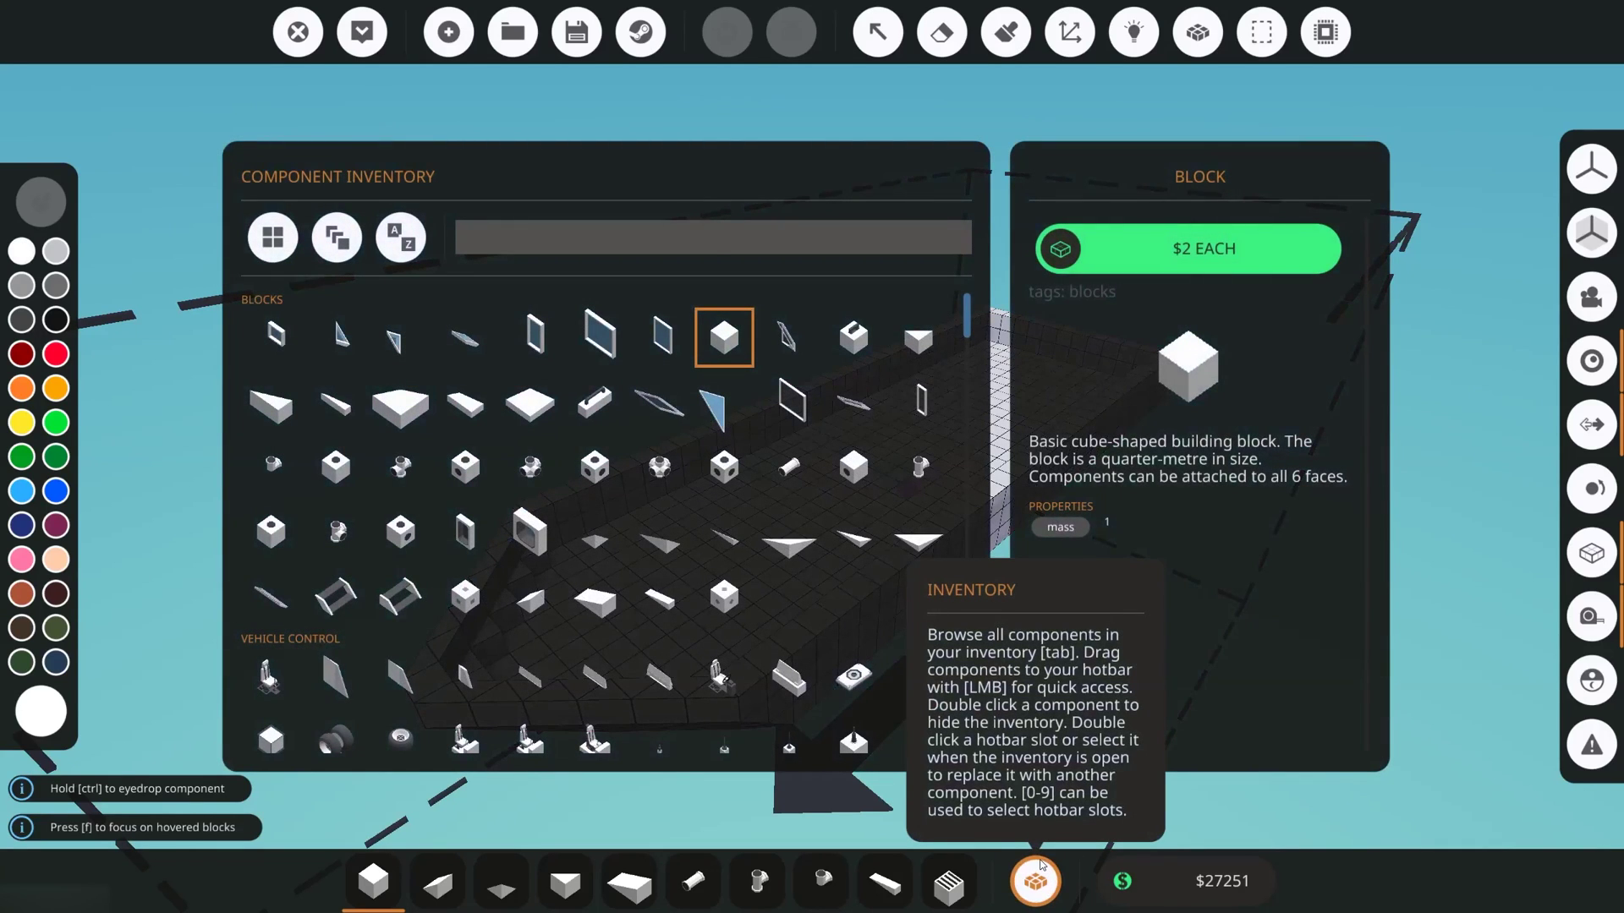
pyautogui.scroll(-10, 932, 664)
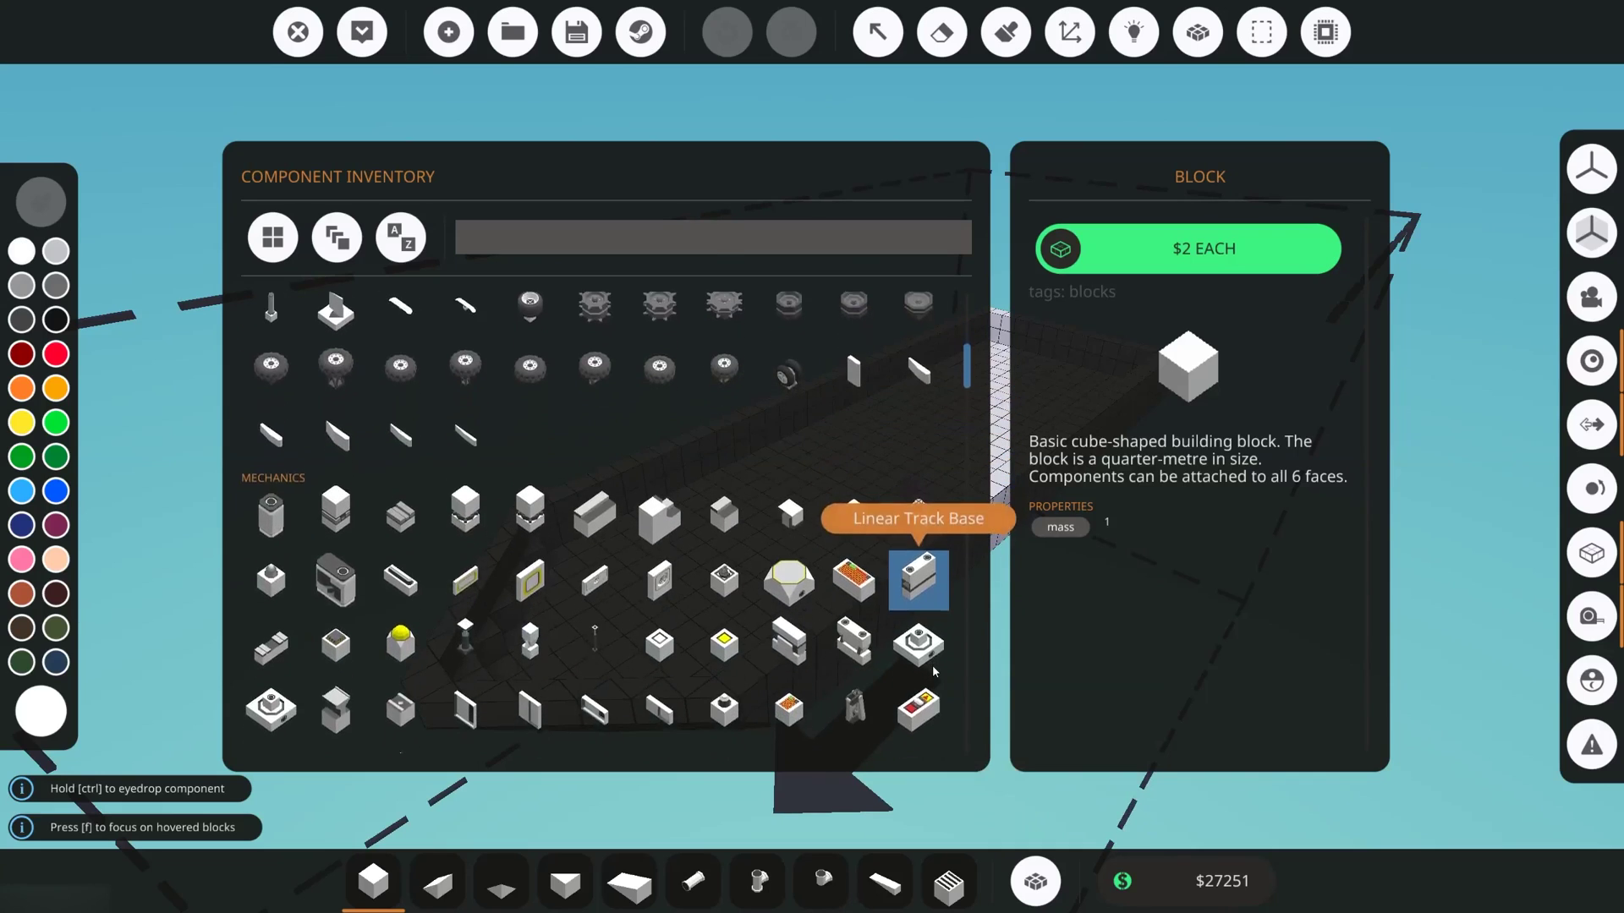
pyautogui.scroll(-6, 932, 664)
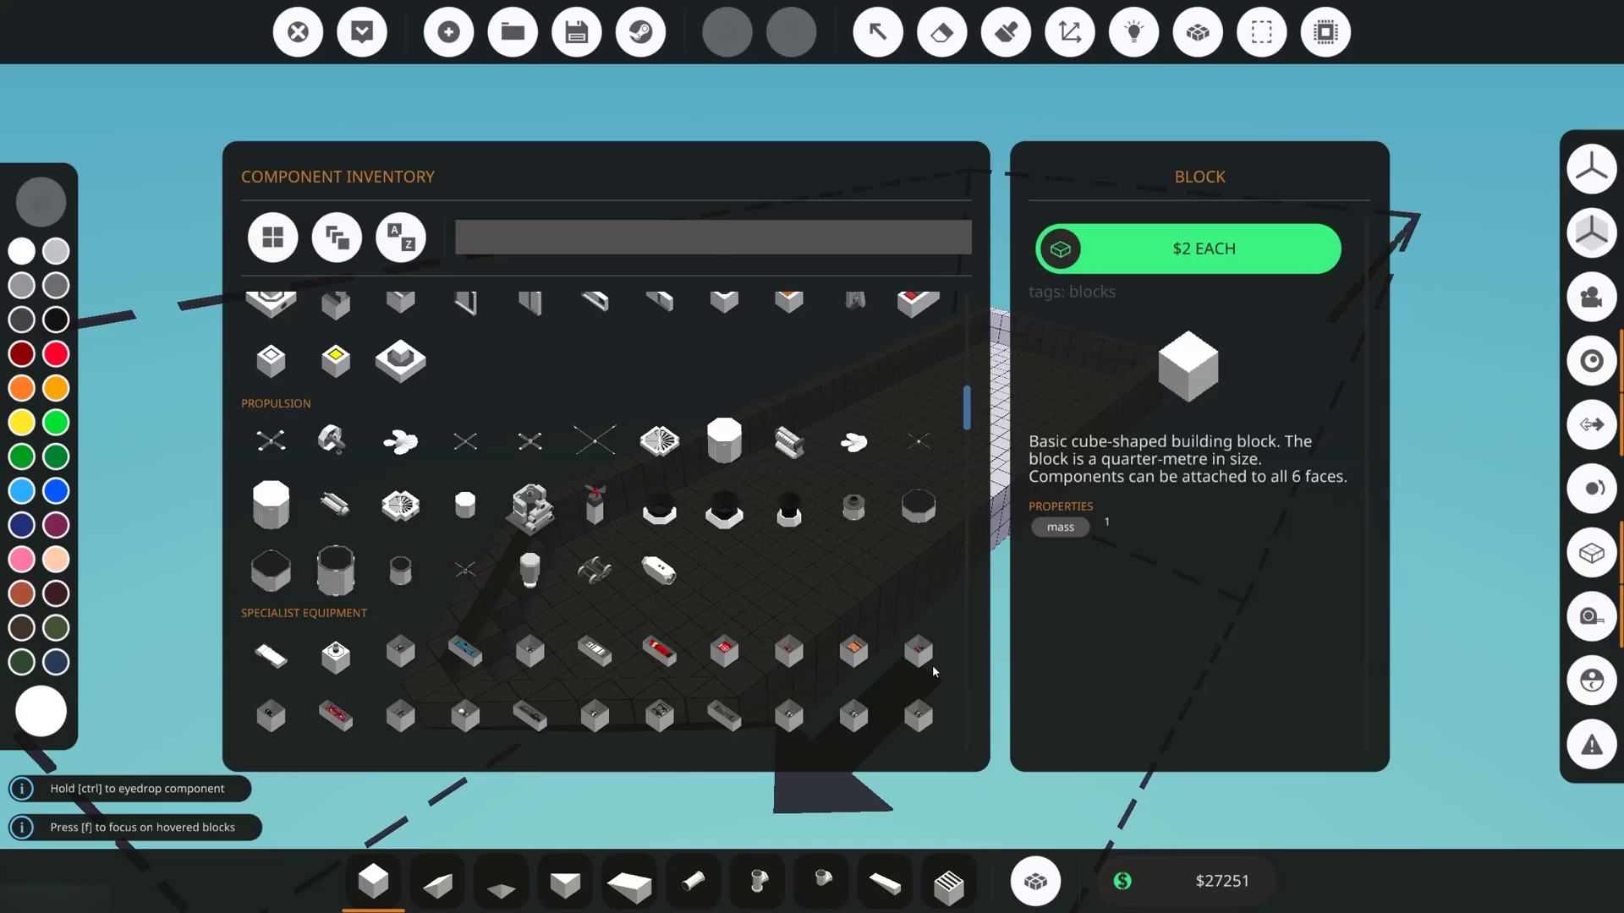
pyautogui.click(538, 504)
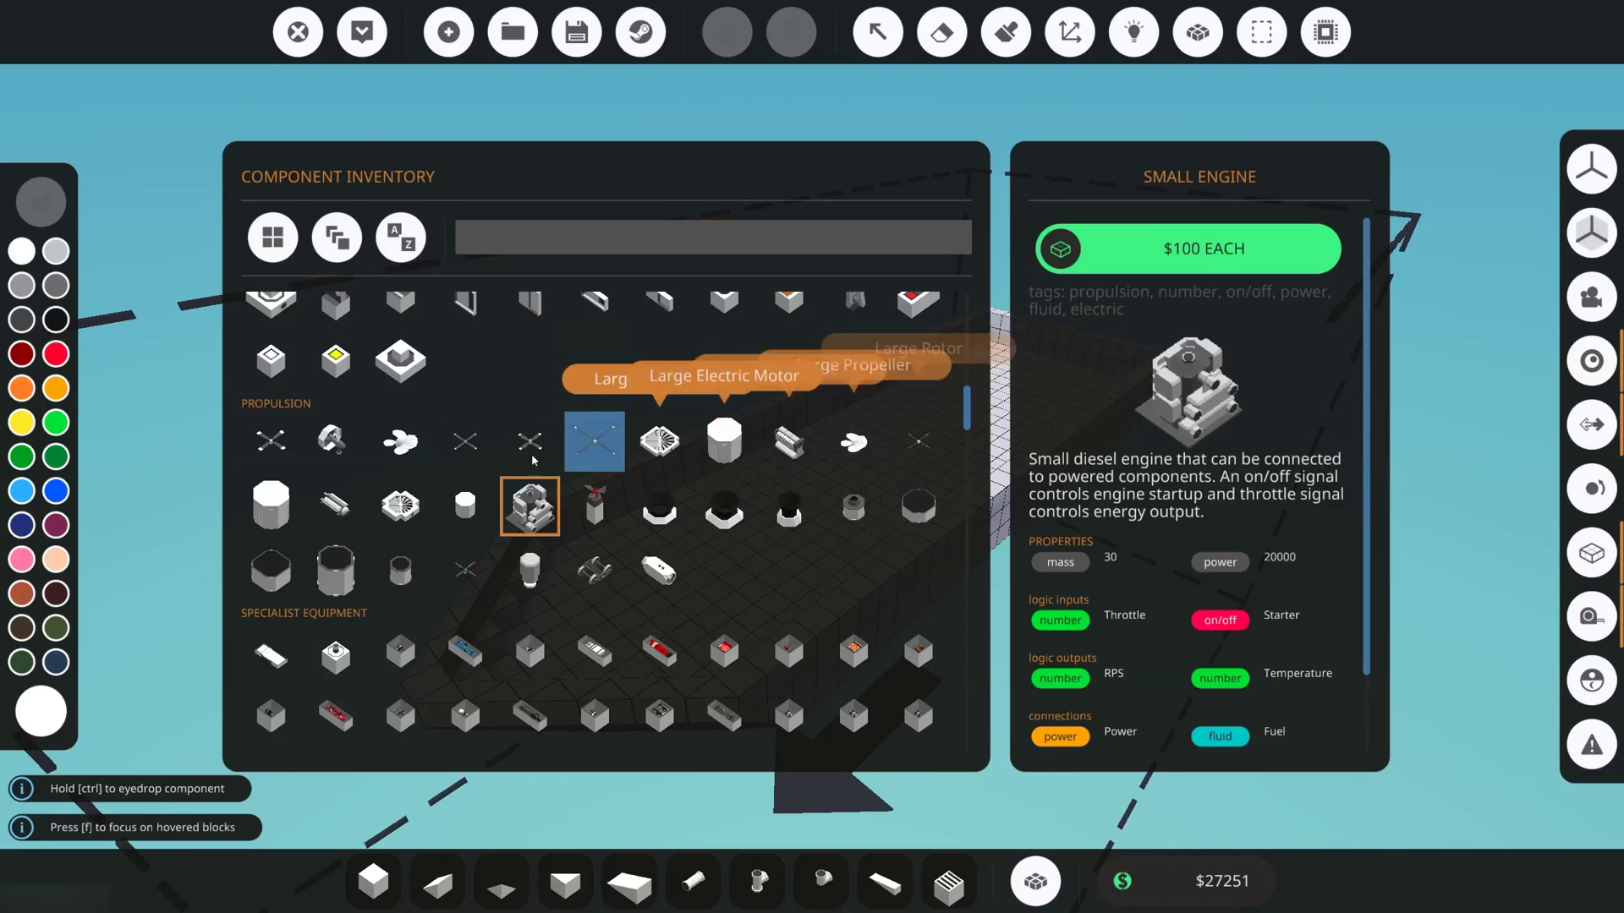
pyautogui.click(336, 505)
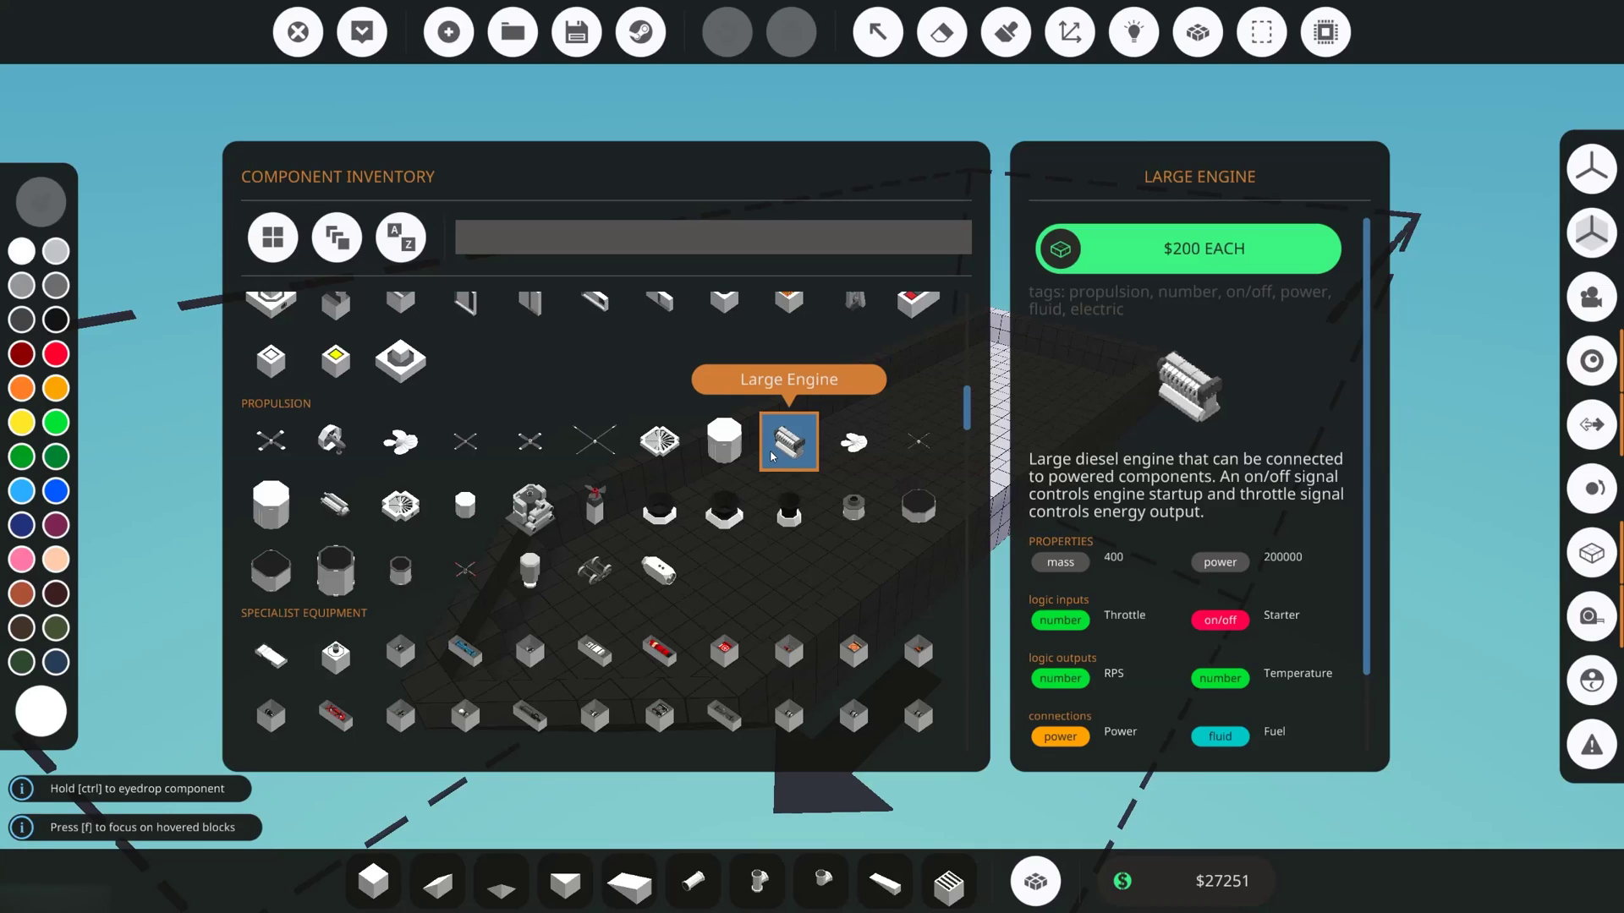
pyautogui.scroll(-2, 1089, 725)
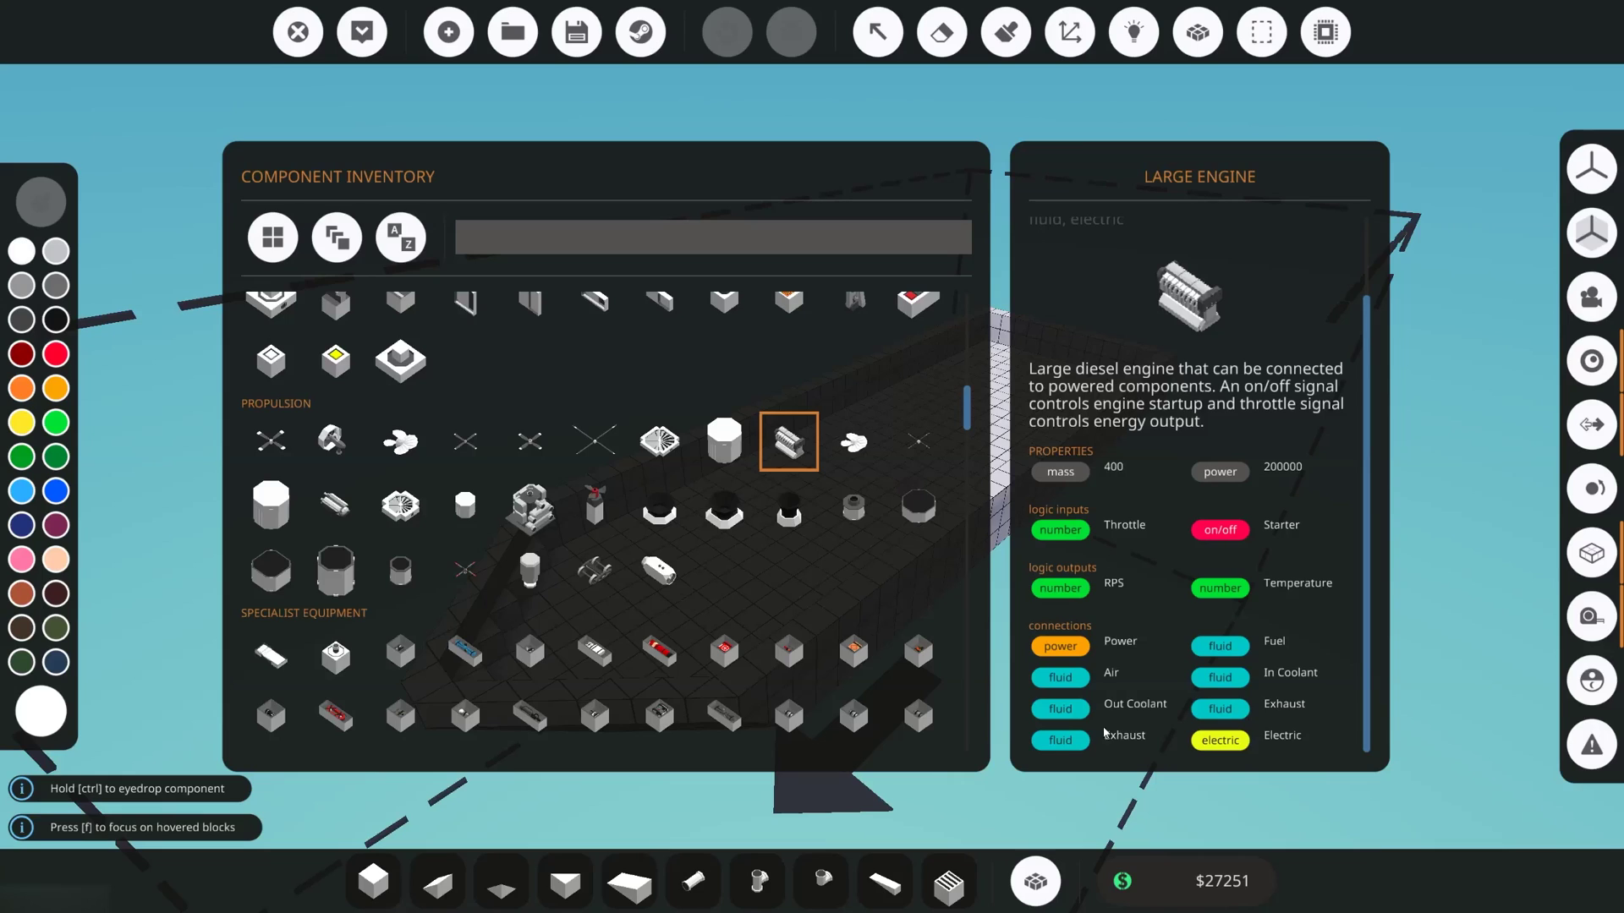
# Step: Select the Small Engine component and place one on the hull floor towards the boat's flat rear end
pyautogui.click(529, 505)
pyautogui.scroll(-2, 1186, 632)
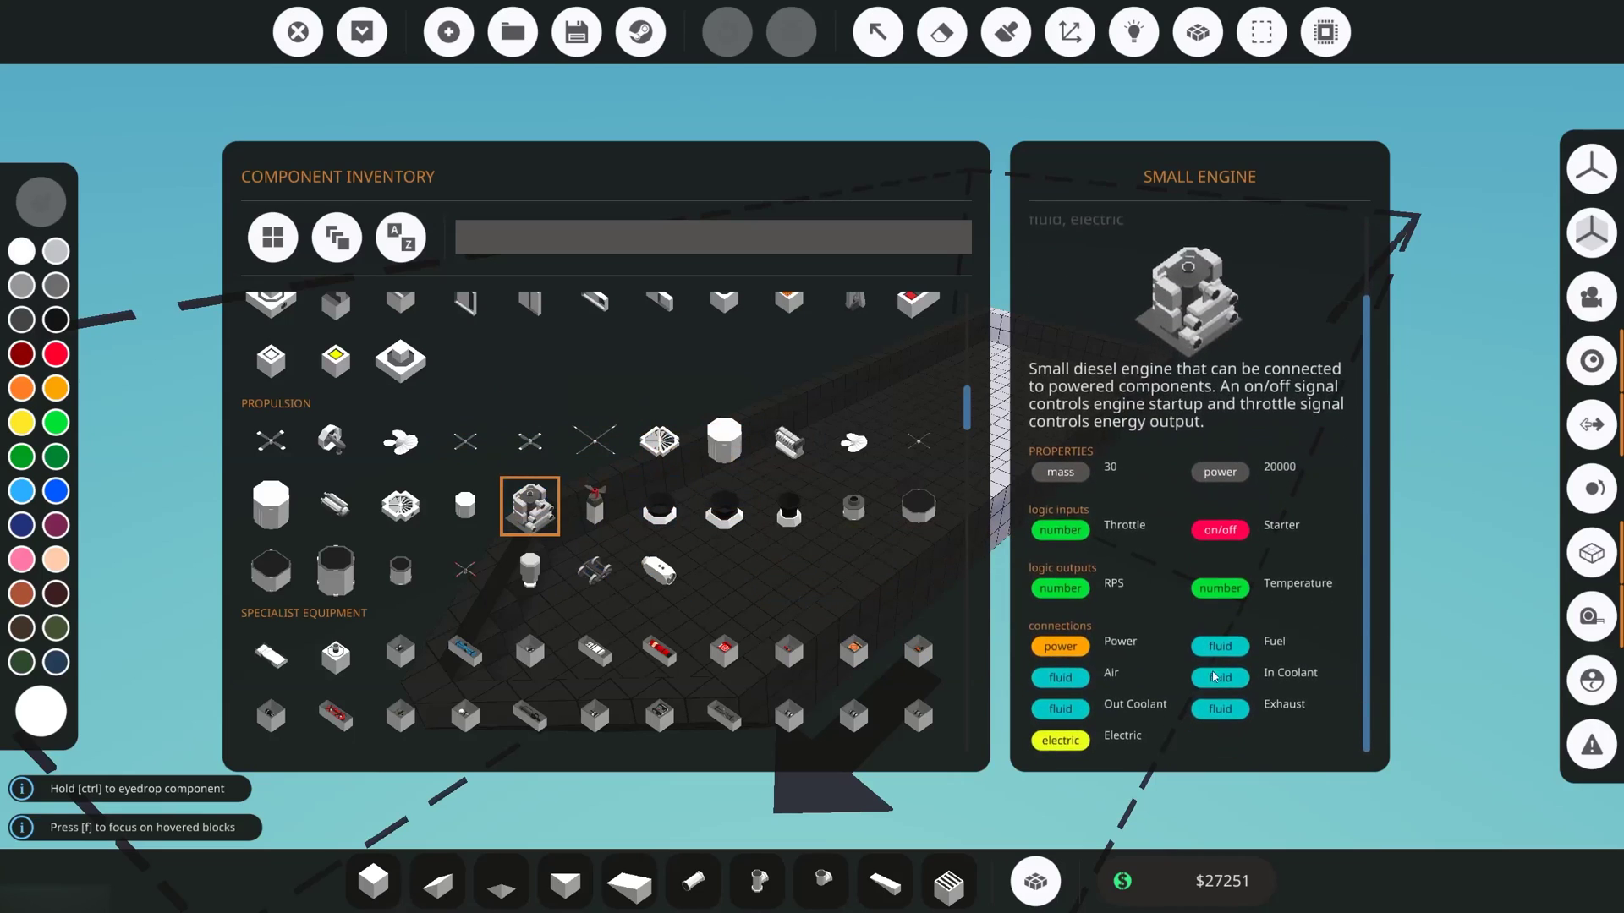
pyautogui.click(1042, 885)
pyautogui.press('w')
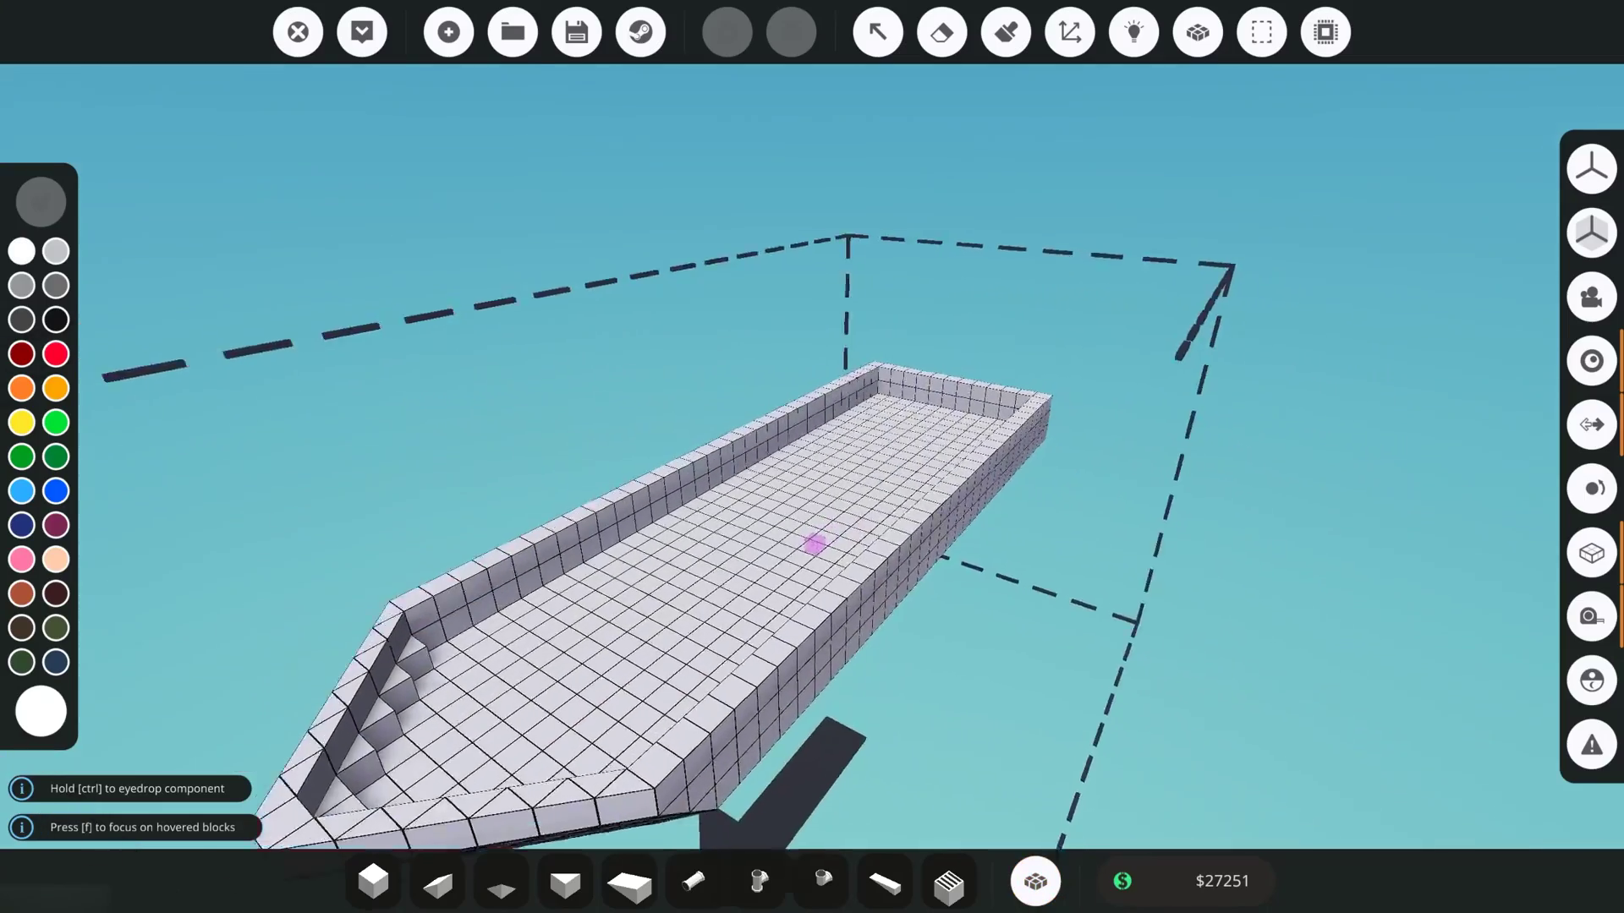
pyautogui.press('w')
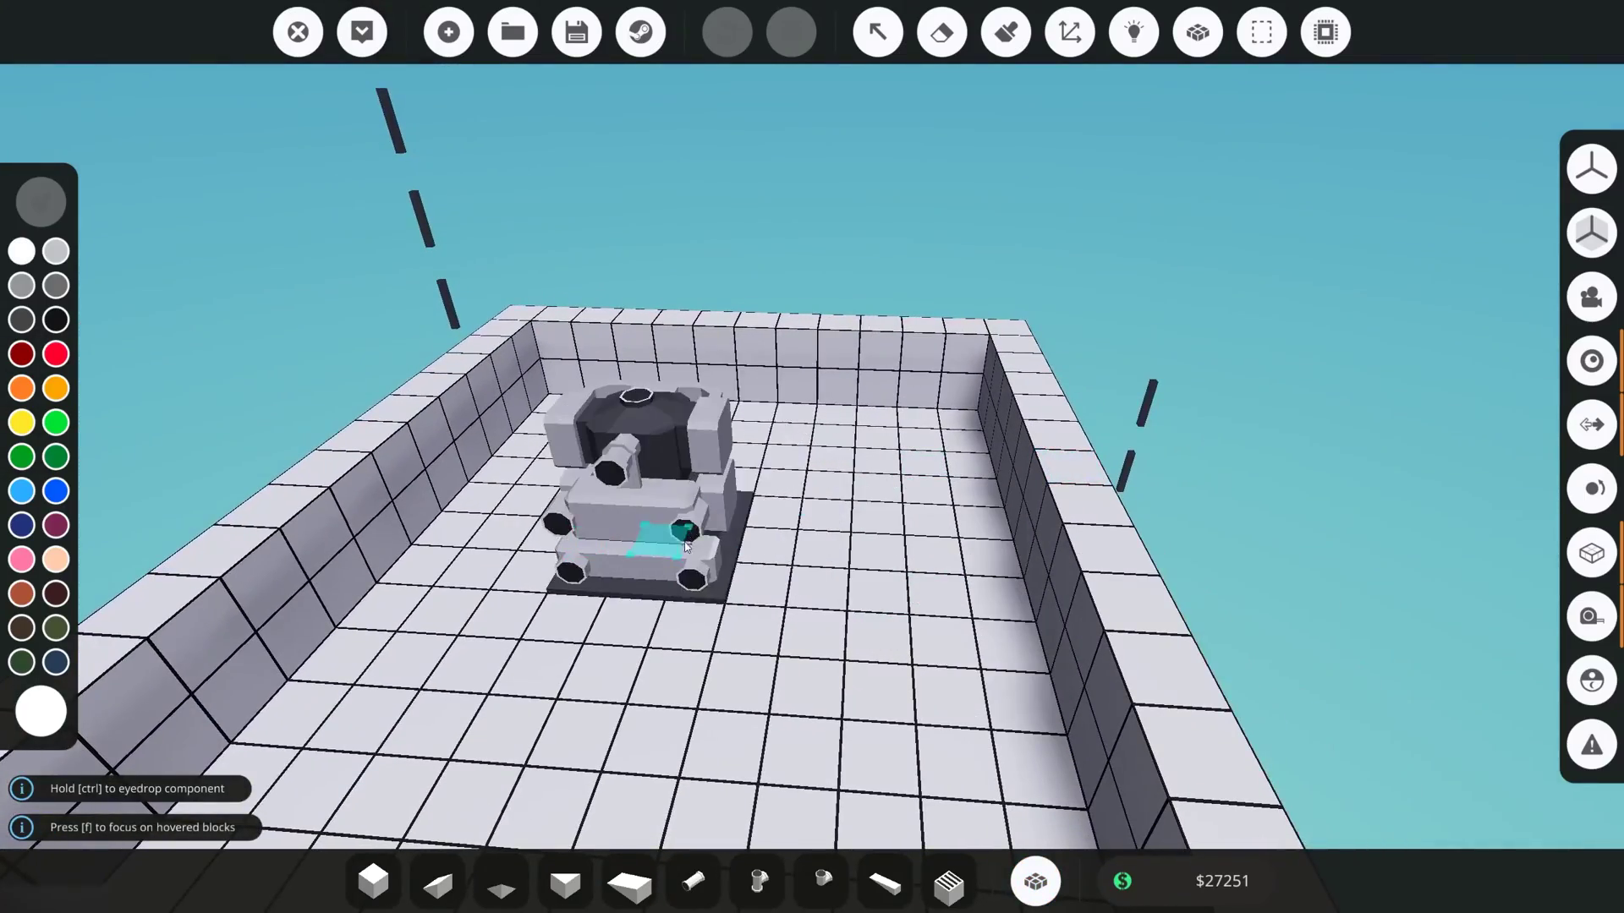
pyautogui.click(719, 574)
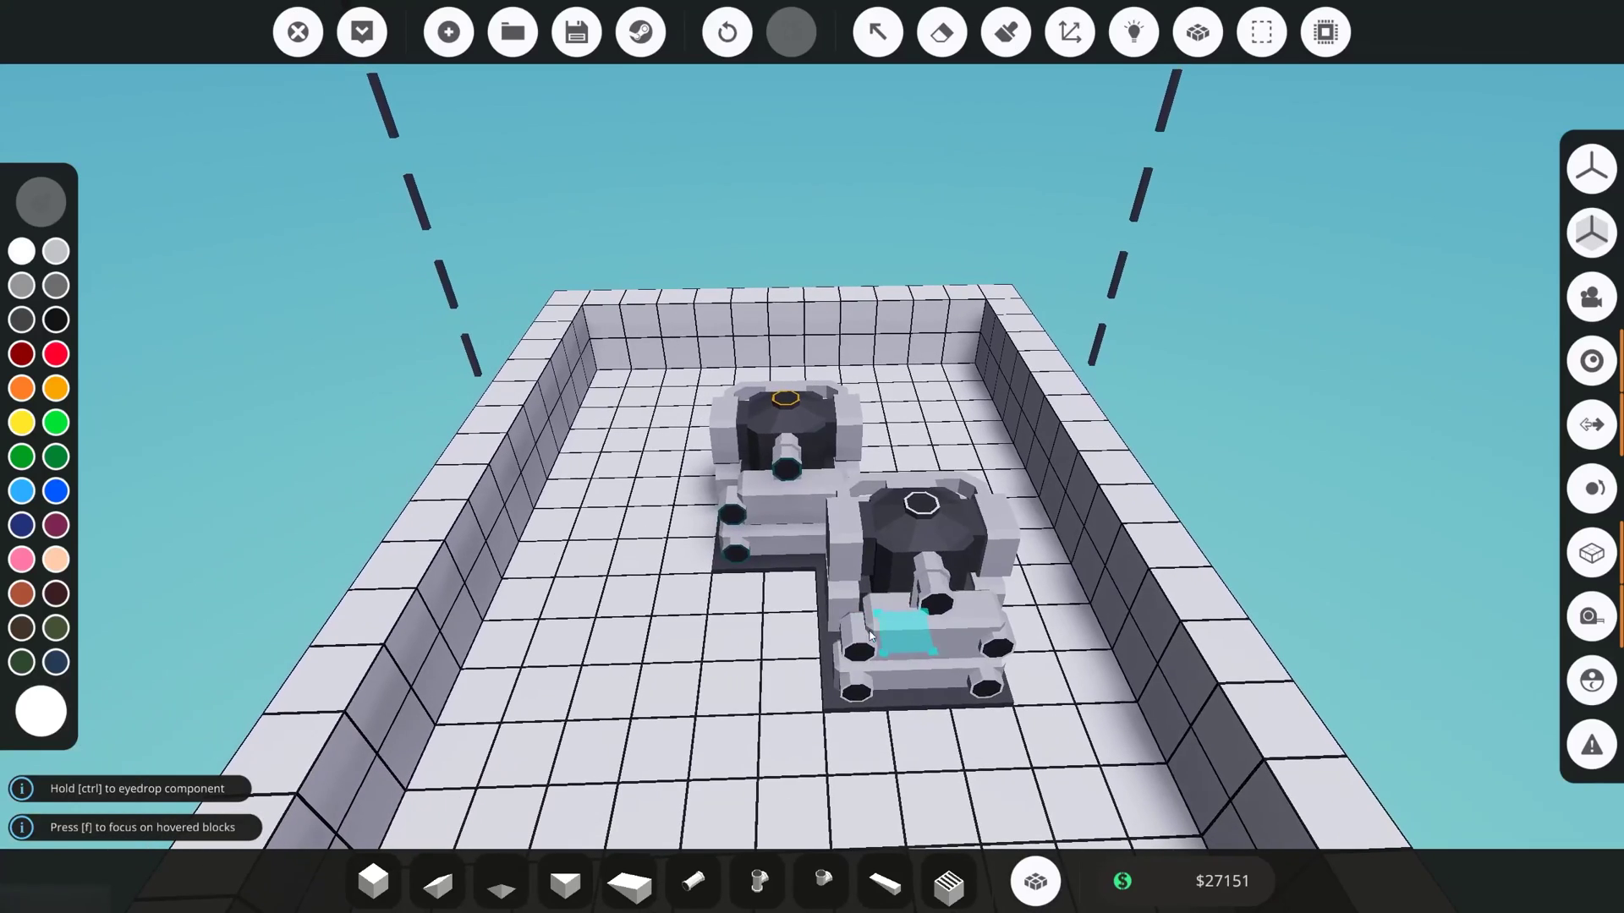
pyautogui.press('k')
pyautogui.press('i')
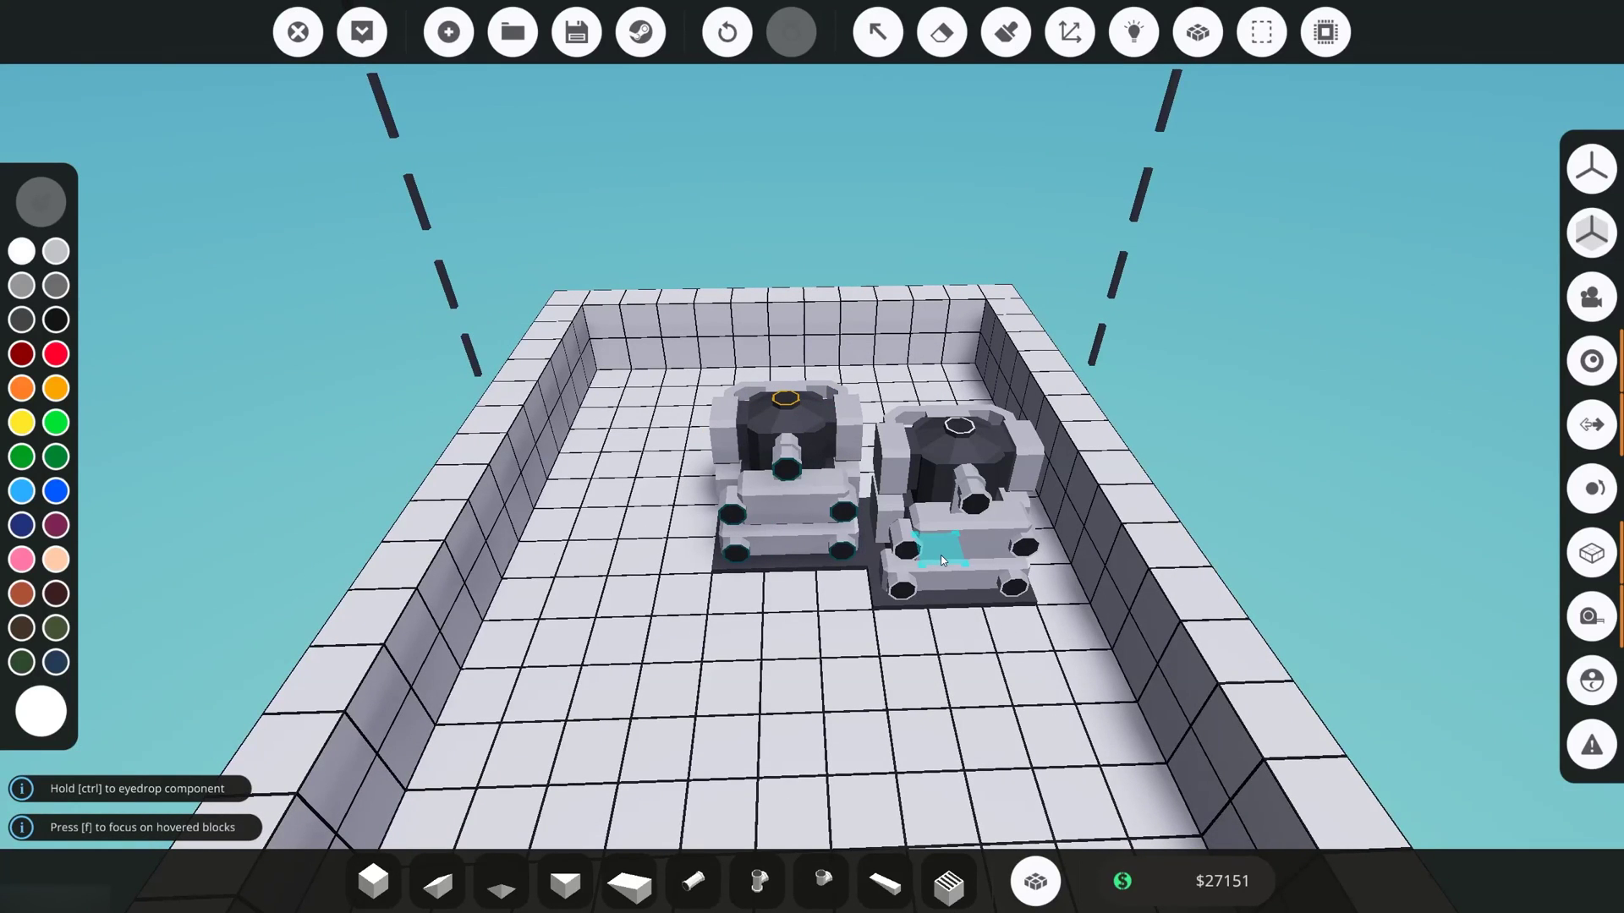
pyautogui.press('w')
pyautogui.press('a')
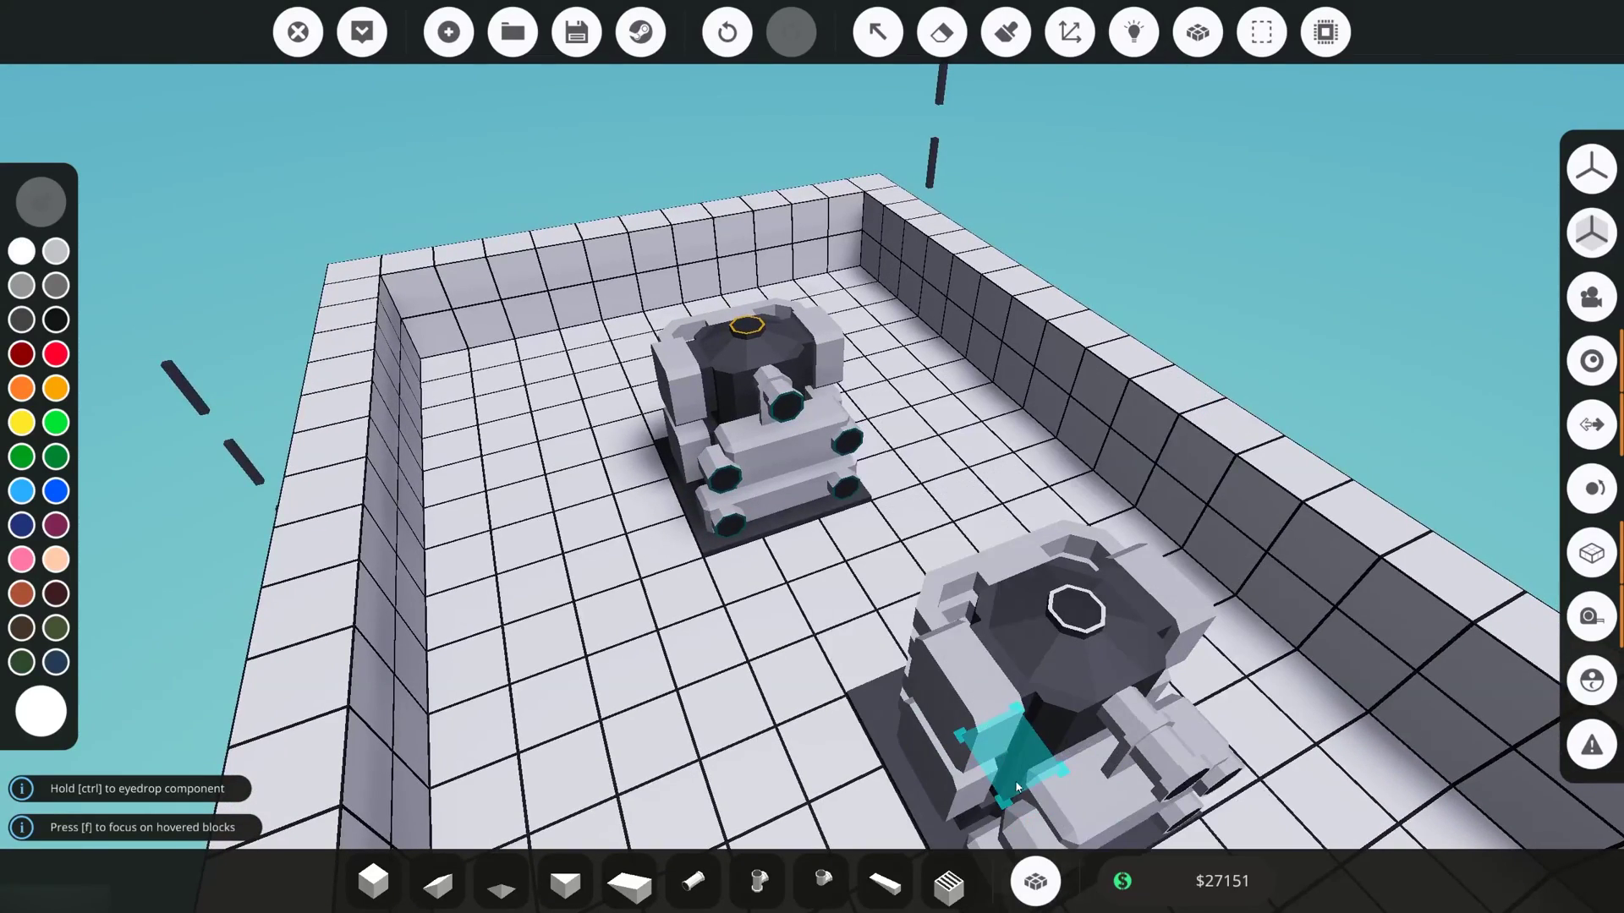
# Step: Search the component inventory for "tank", compare the fluid tank sizes, and choose the Fluid Tank Medium for placement
pyautogui.click(1036, 883)
pyautogui.click(738, 244)
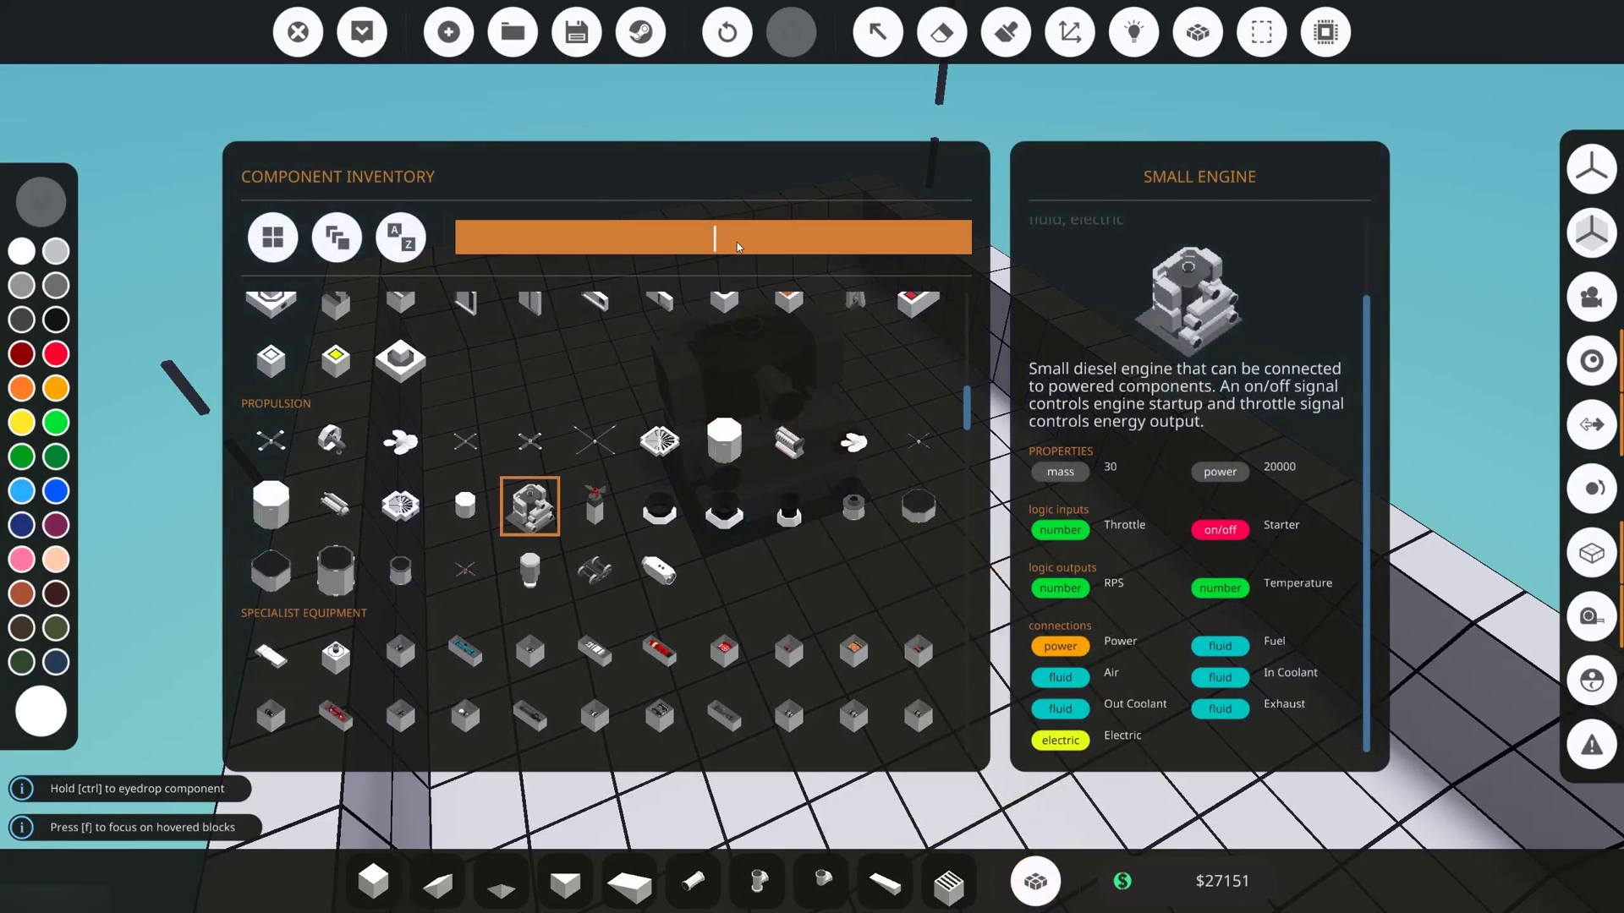
pyautogui.write('tank')
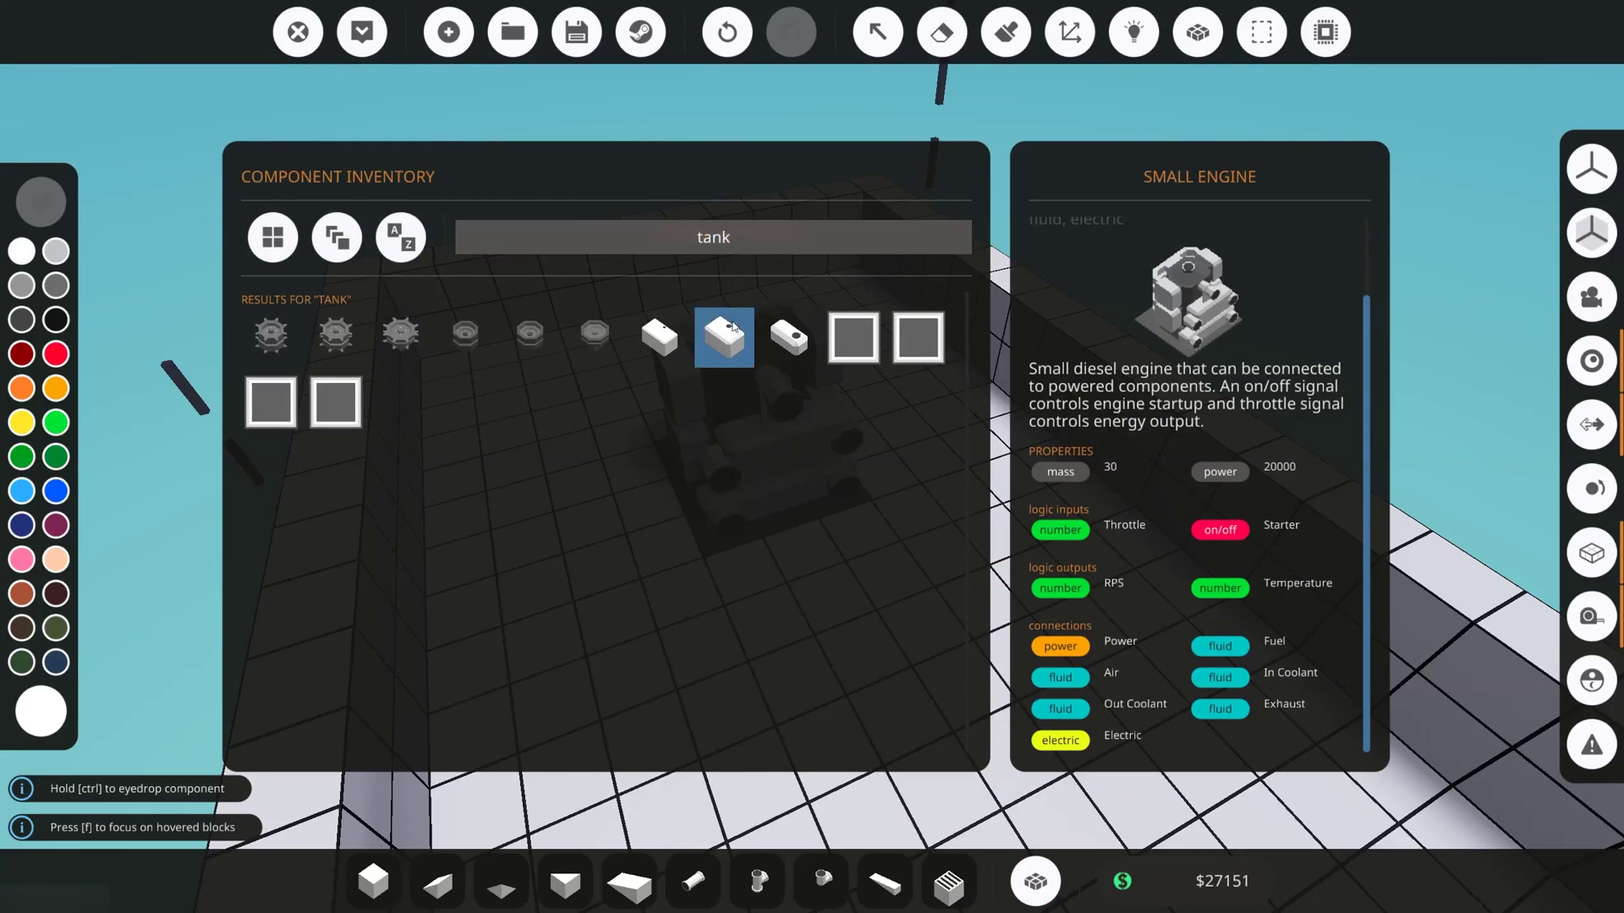
pyautogui.click(784, 339)
pyautogui.click(722, 342)
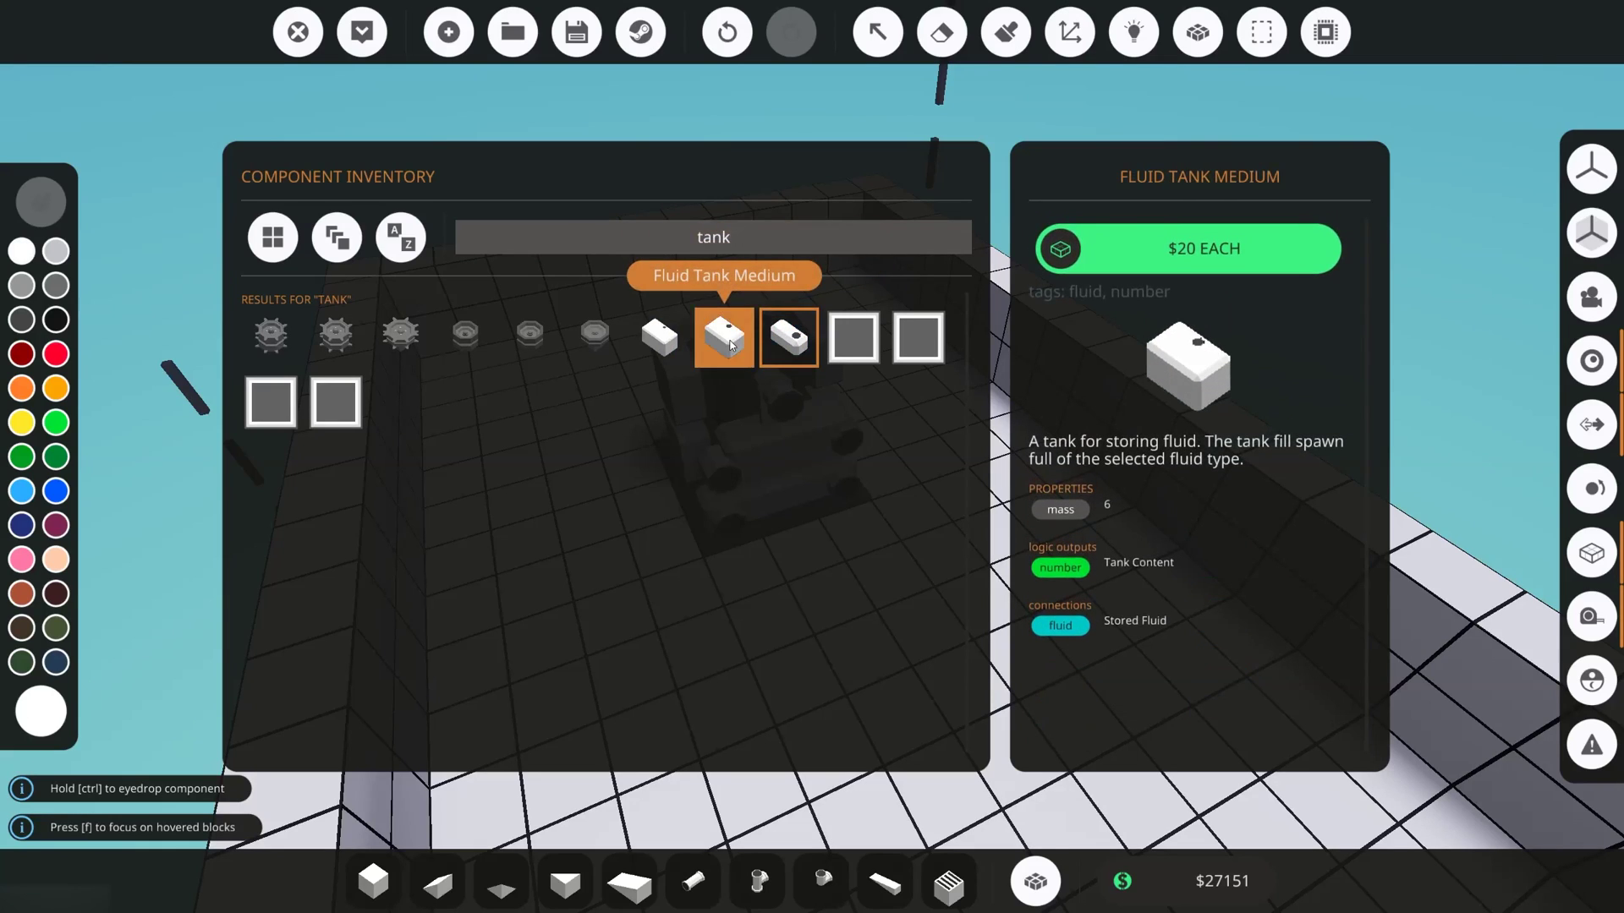
pyautogui.click(674, 354)
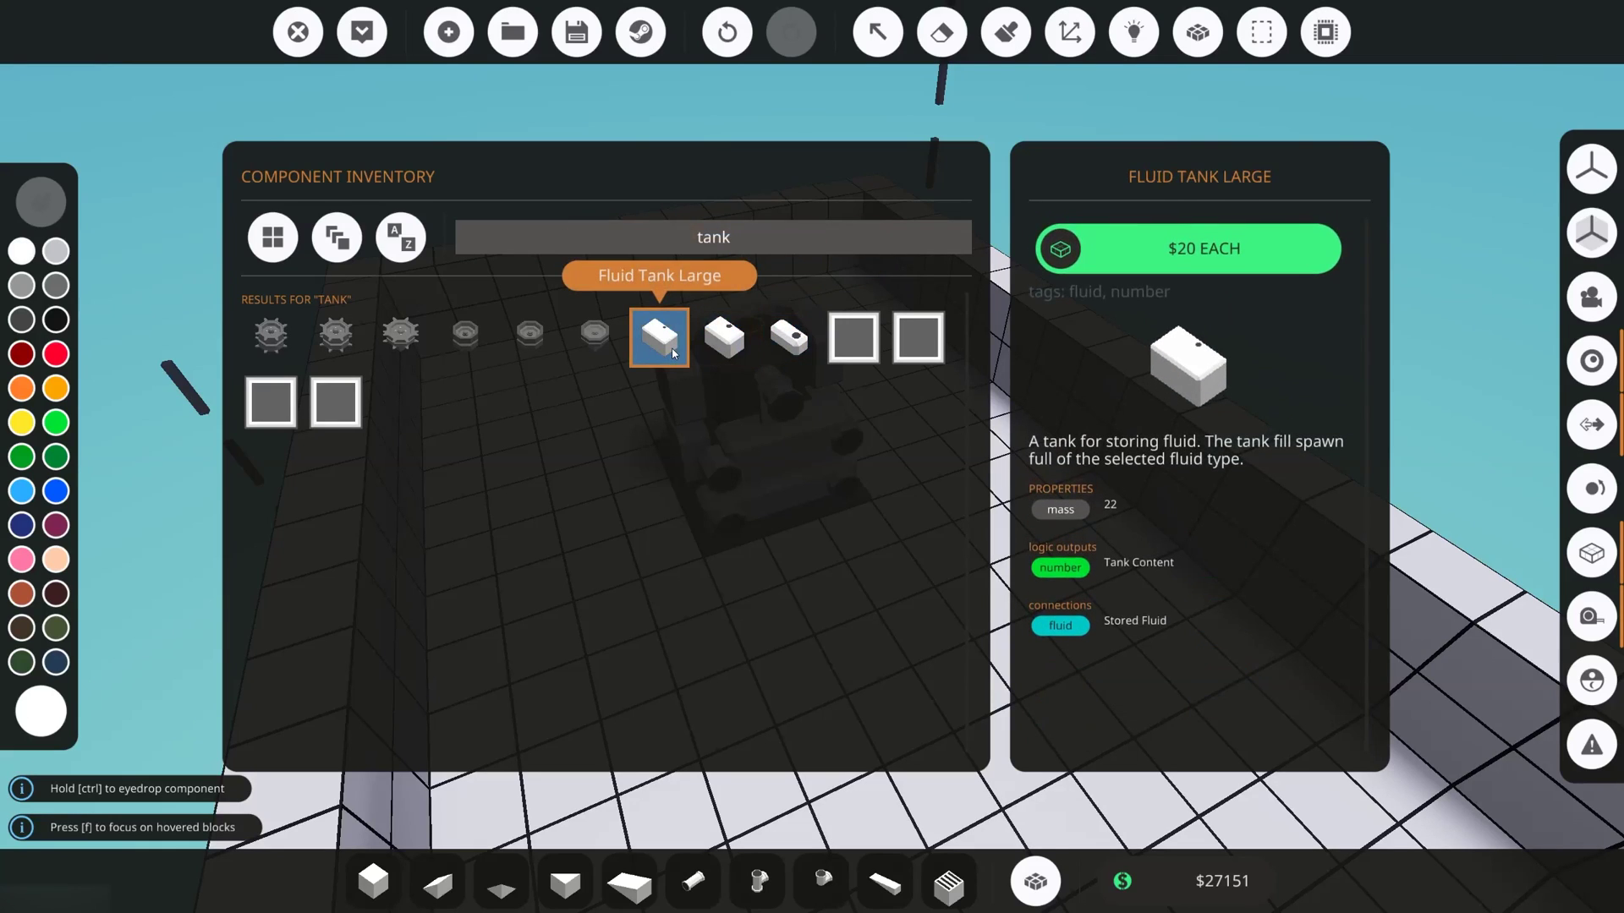
pyautogui.click(724, 342)
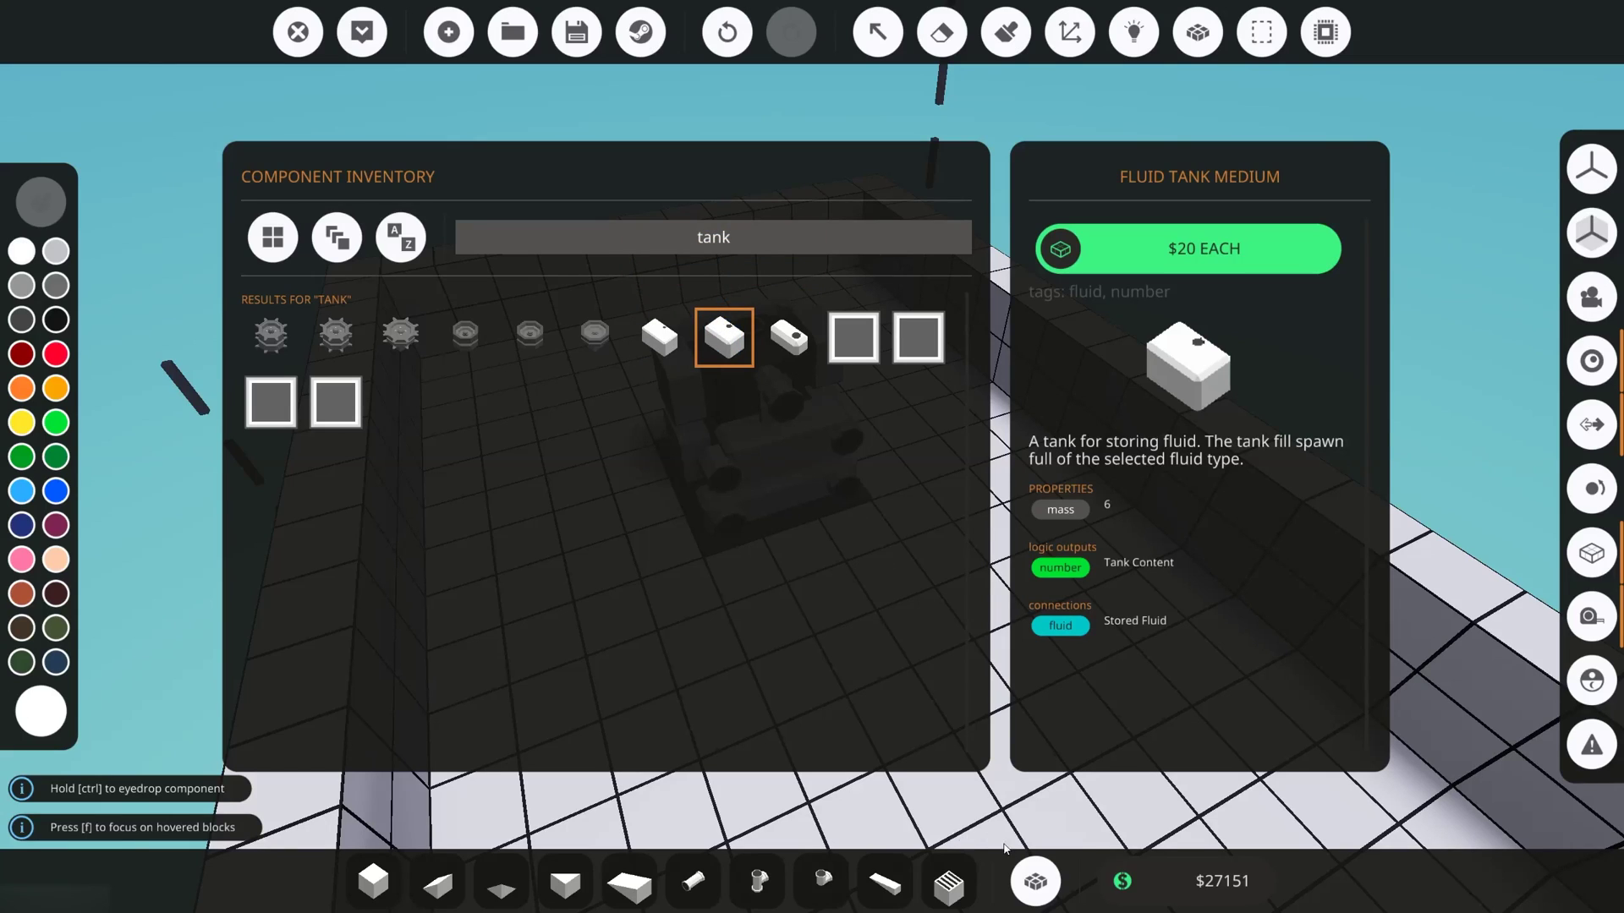
pyautogui.click(1035, 882)
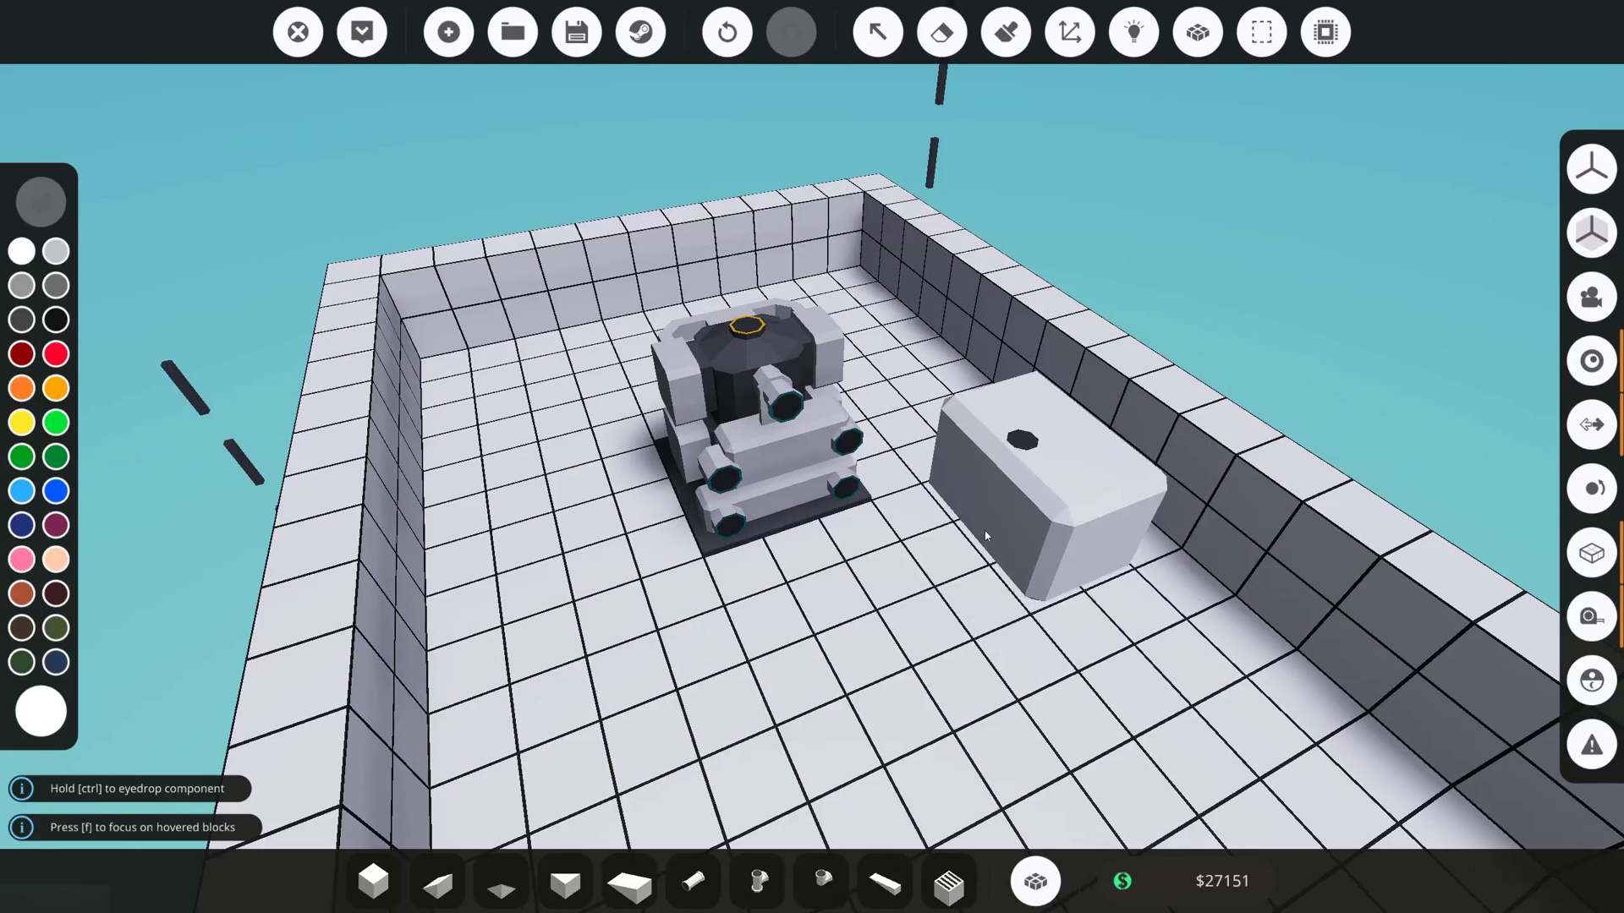
# Step: Rotate the medium fluid tank so its port faces sideways and place it on the floor beside the engine
pyautogui.press('l')
pyautogui.press('k')
pyautogui.press('l')
pyautogui.press('k')
pyautogui.click(946, 541)
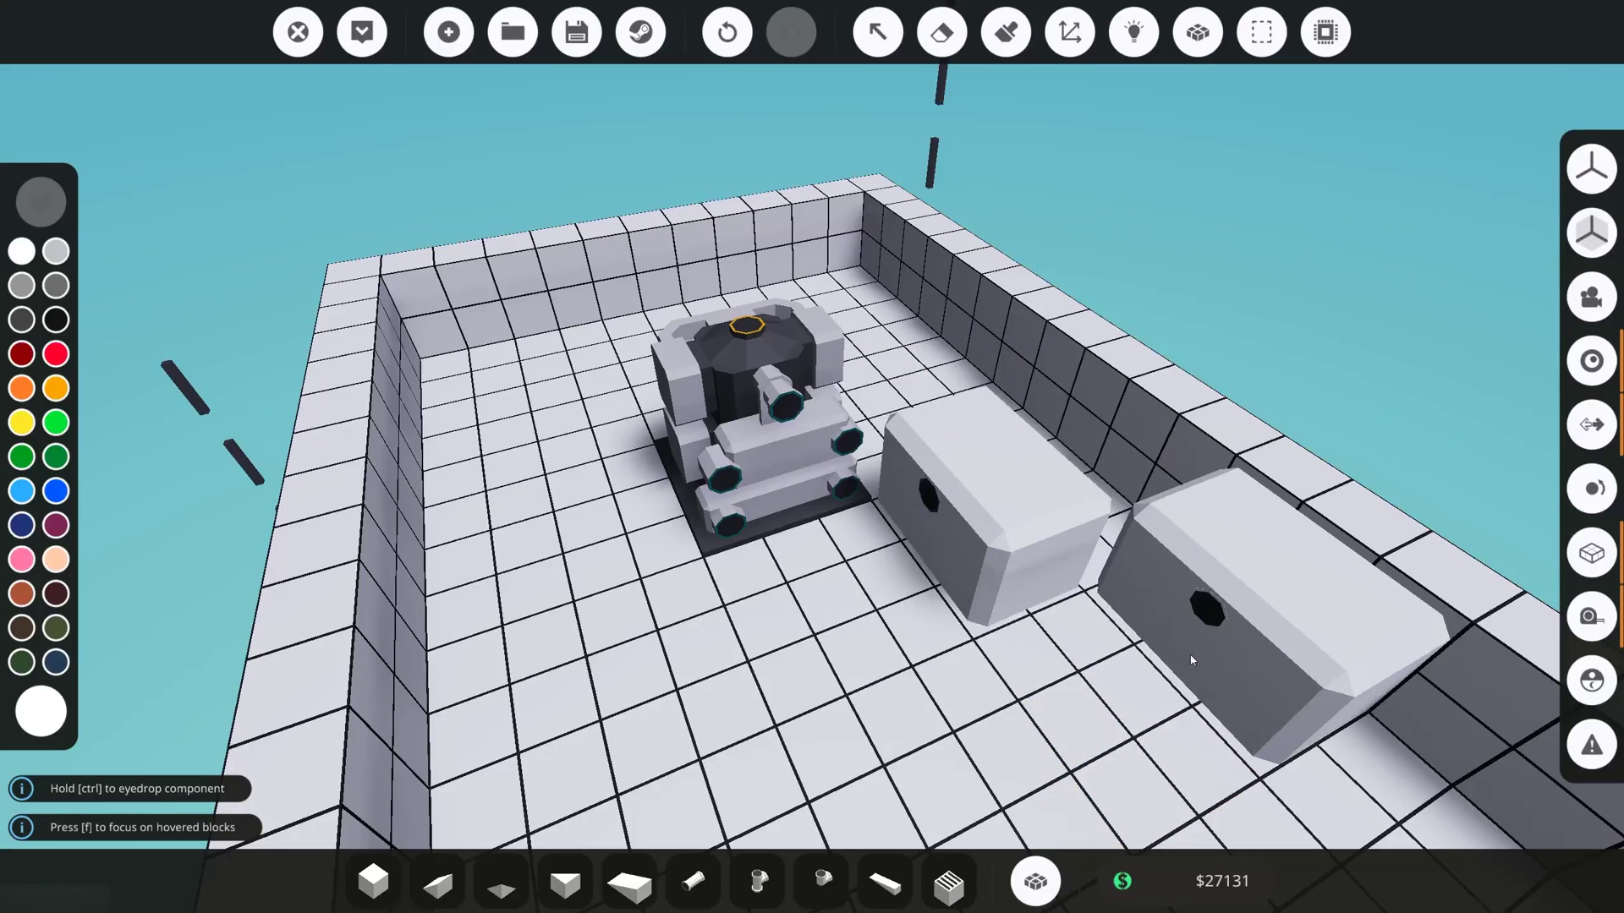
# Step: Set the fluid type of the medium tank beside the engine to Diesel
pyautogui.press('w')
pyautogui.moveTo(1191, 661); pyautogui.dragTo(1196, 661)
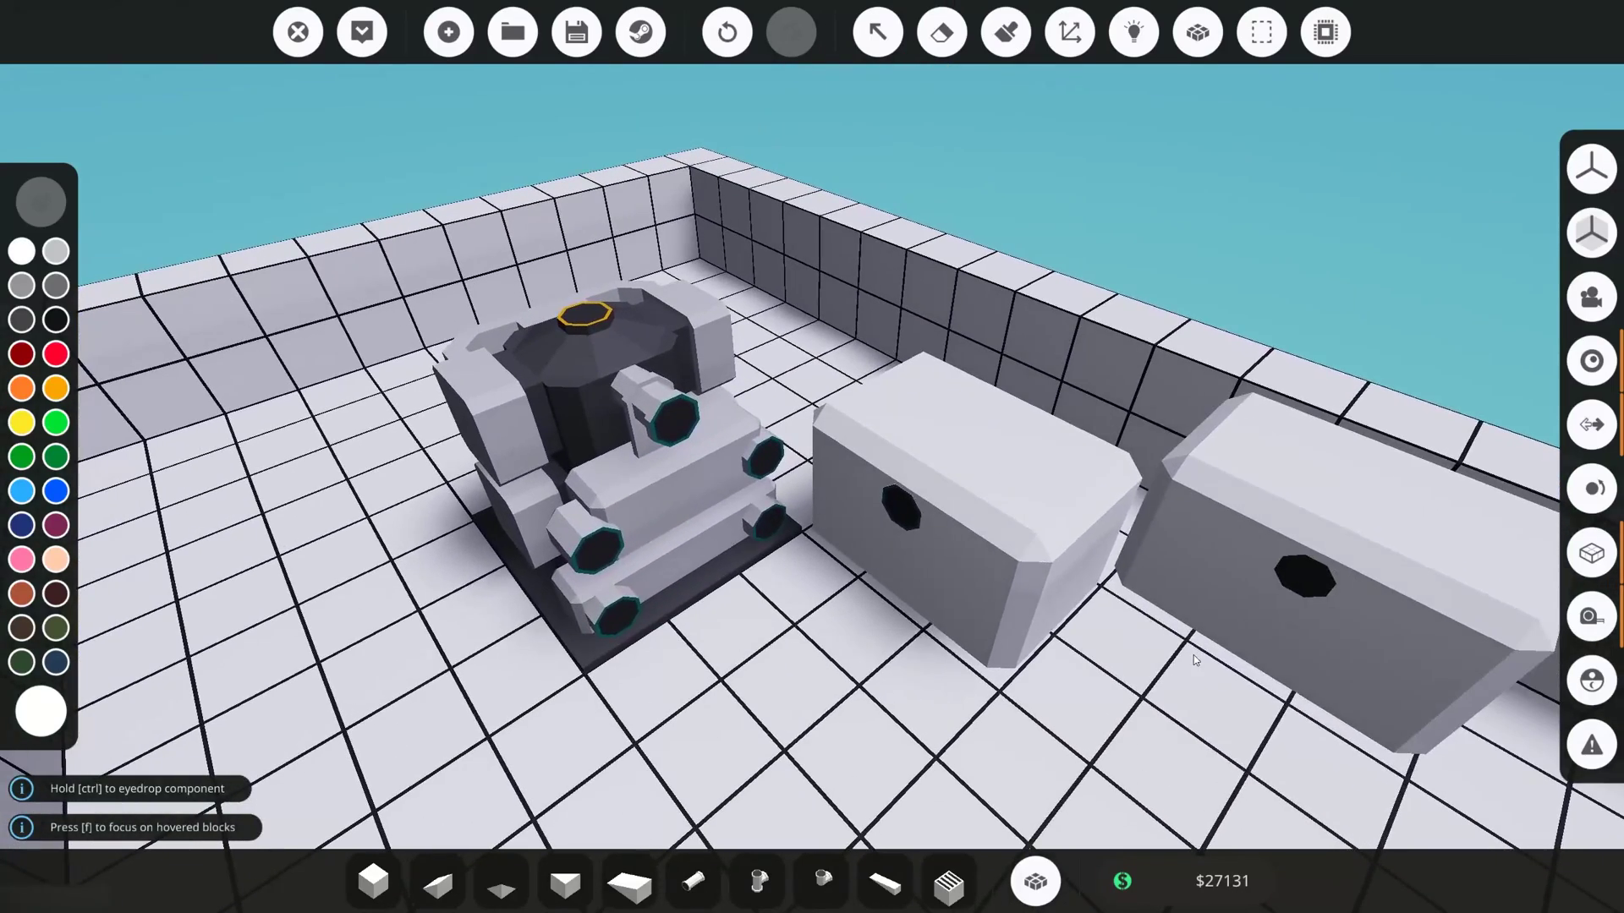
pyautogui.click(875, 53)
pyautogui.click(969, 489)
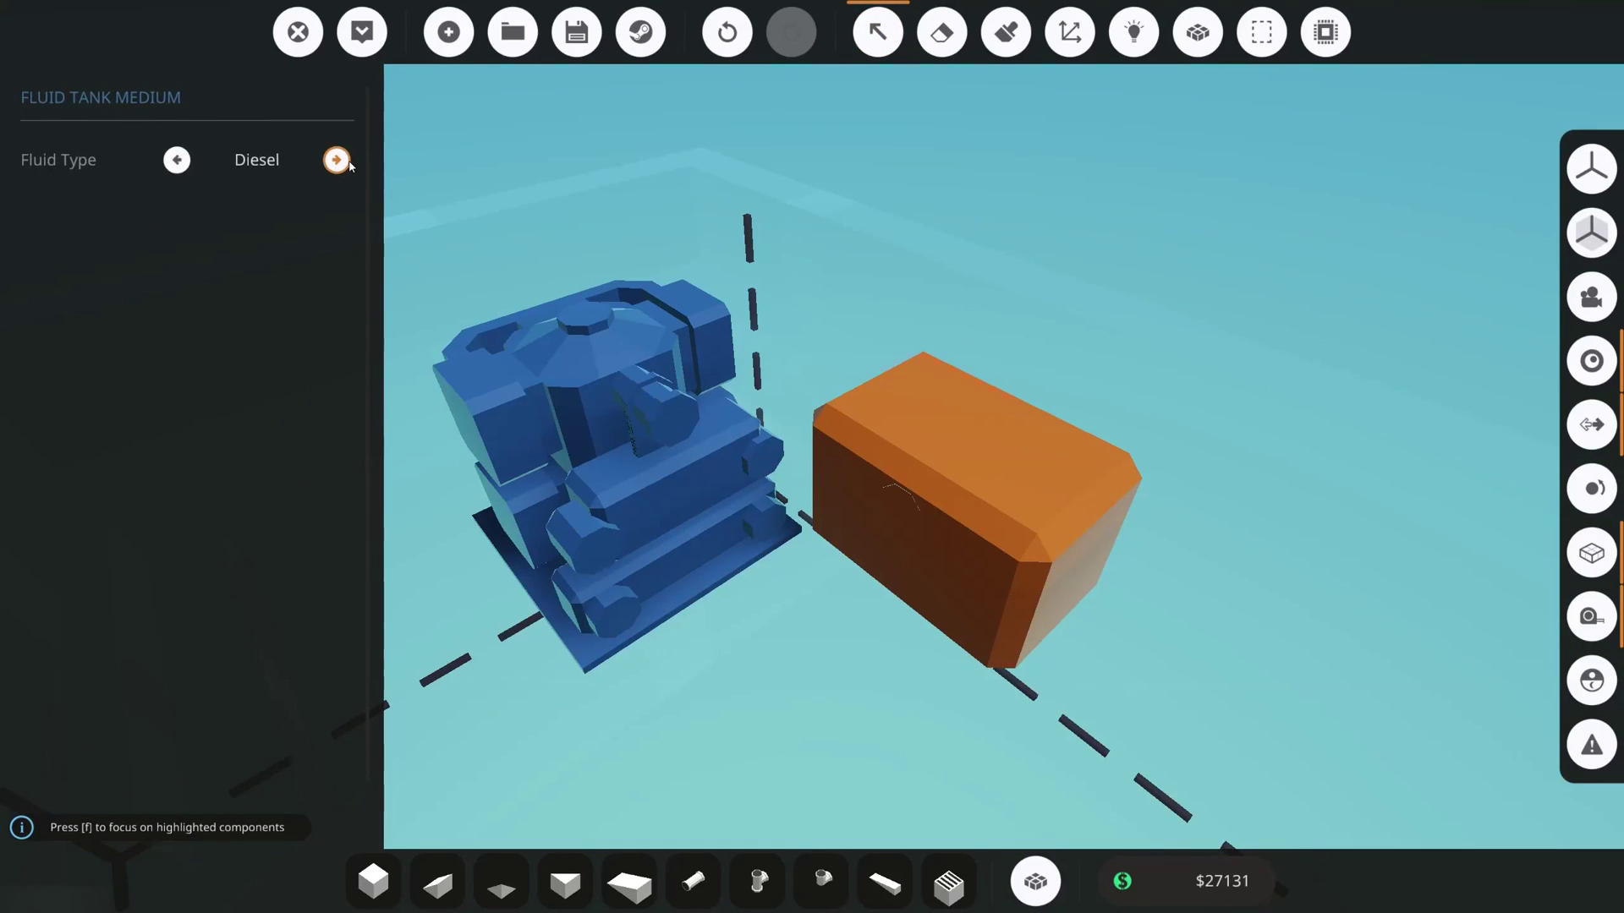
pyautogui.click(580, 396)
pyautogui.click(881, 446)
pyautogui.click(336, 160)
pyautogui.click(336, 161)
pyautogui.click(176, 160)
pyautogui.click(180, 160)
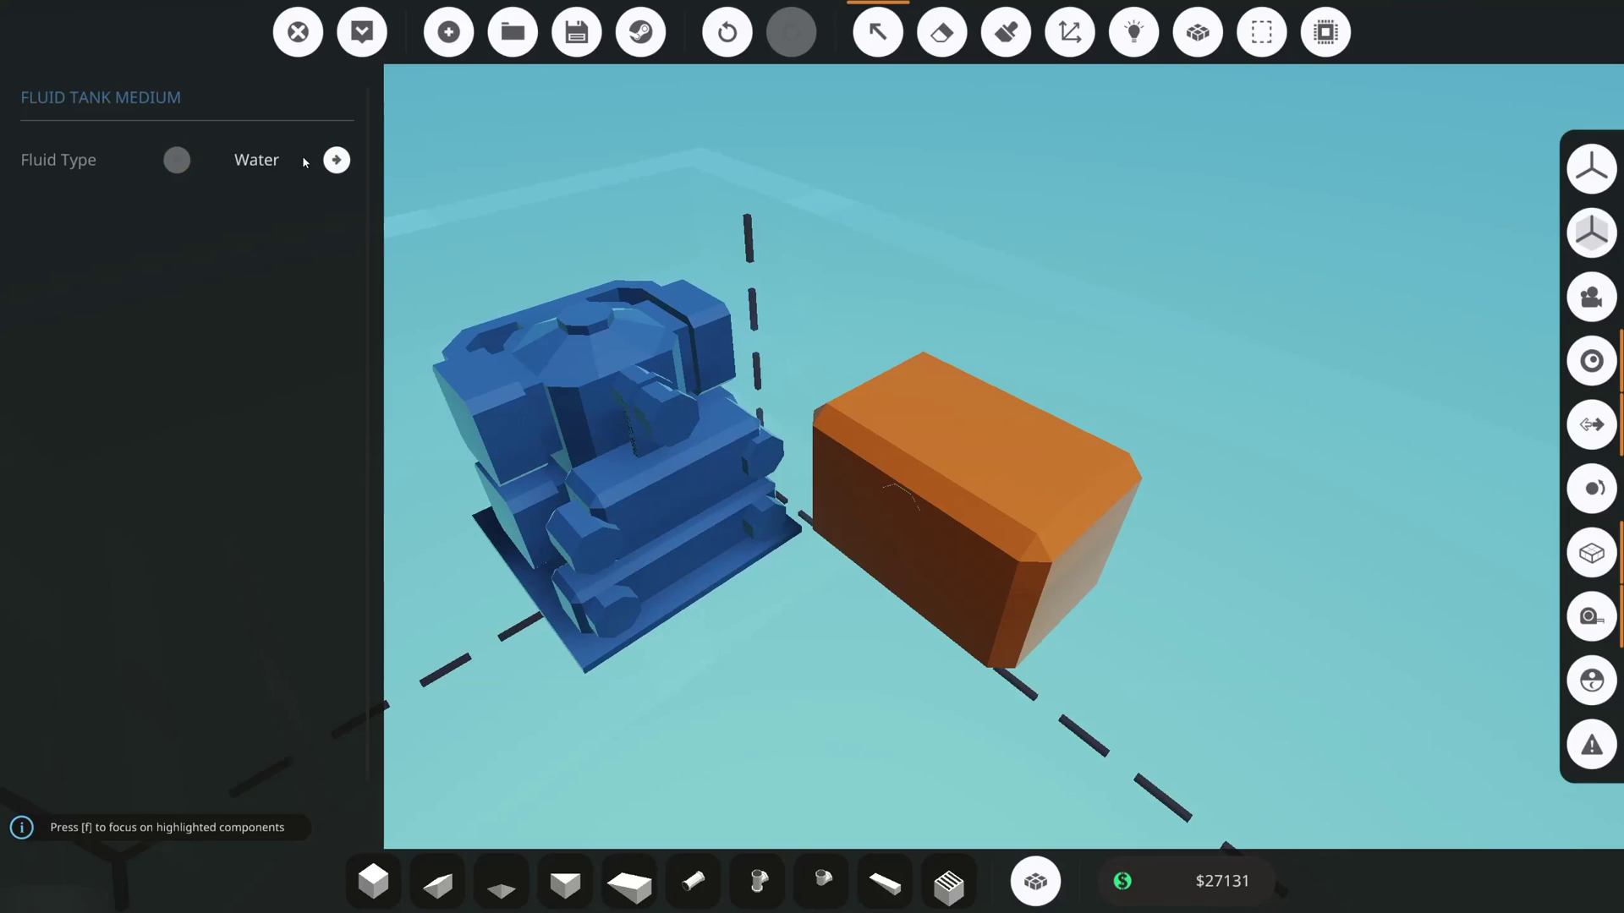
pyautogui.click(336, 161)
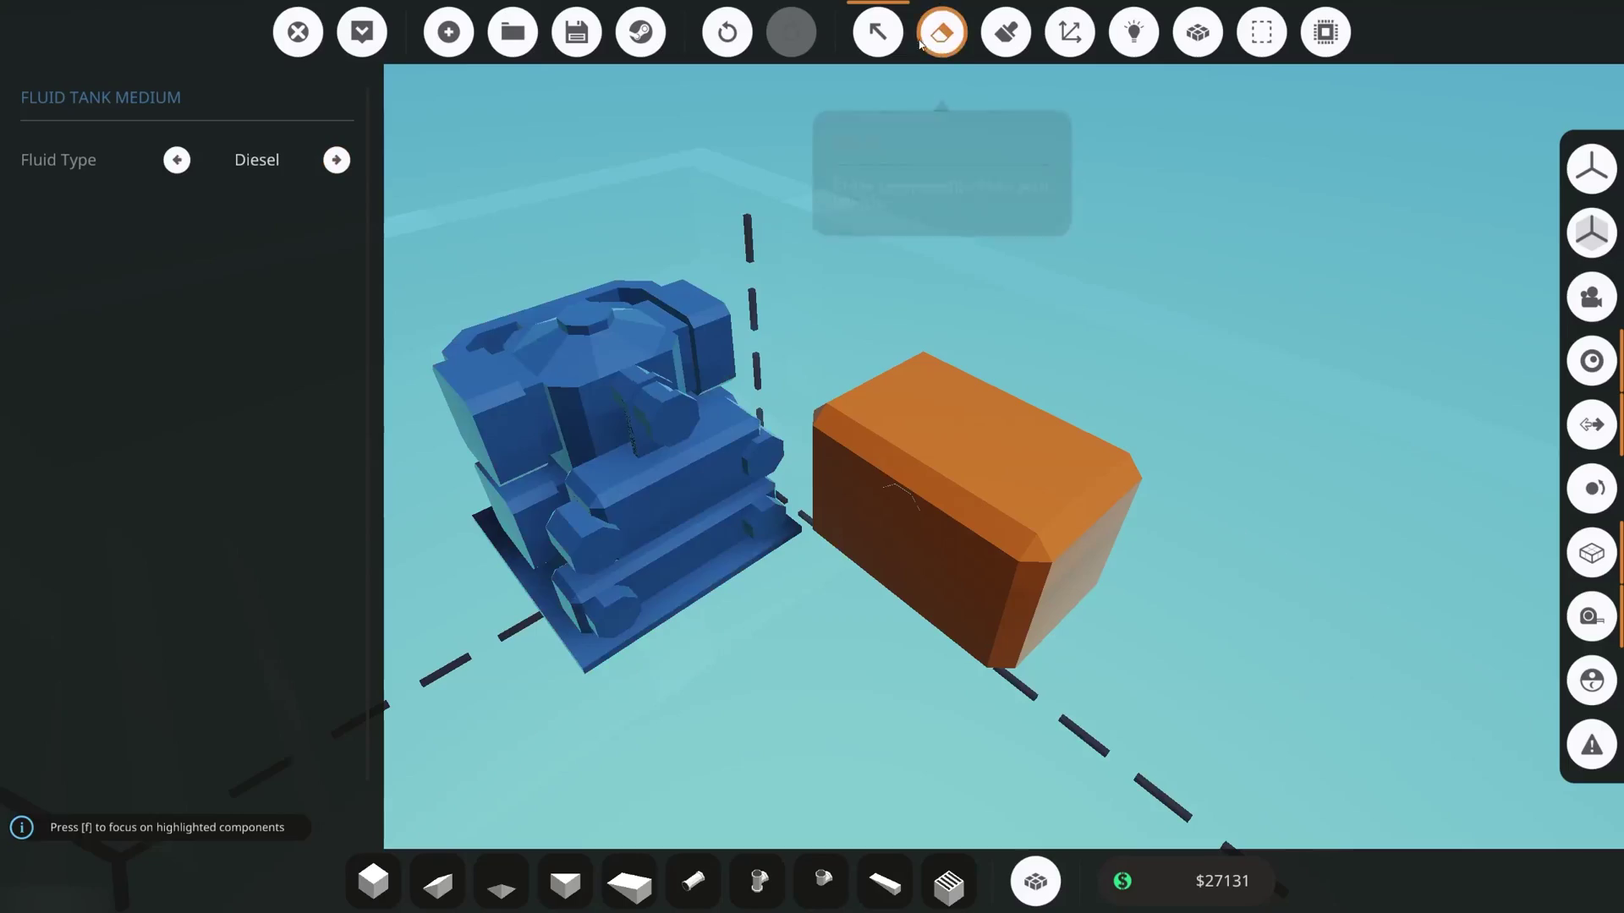
pyautogui.click(876, 38)
pyautogui.press('a')
pyautogui.press('w')
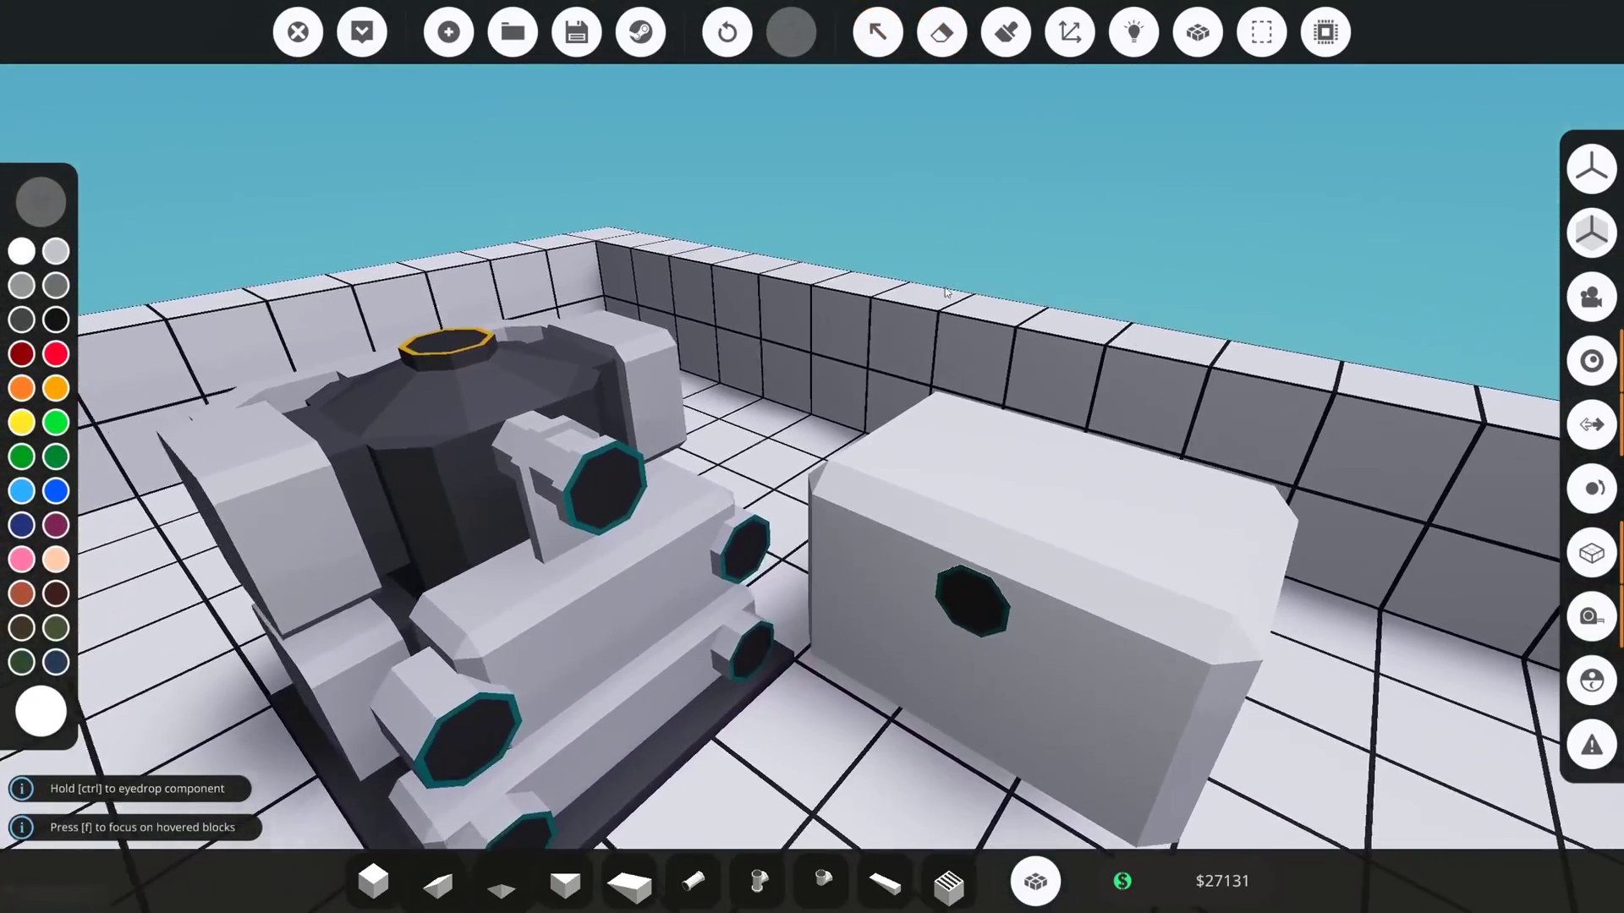
pyautogui.scroll(-2, 946, 293)
pyautogui.press('l')
pyautogui.press('o')
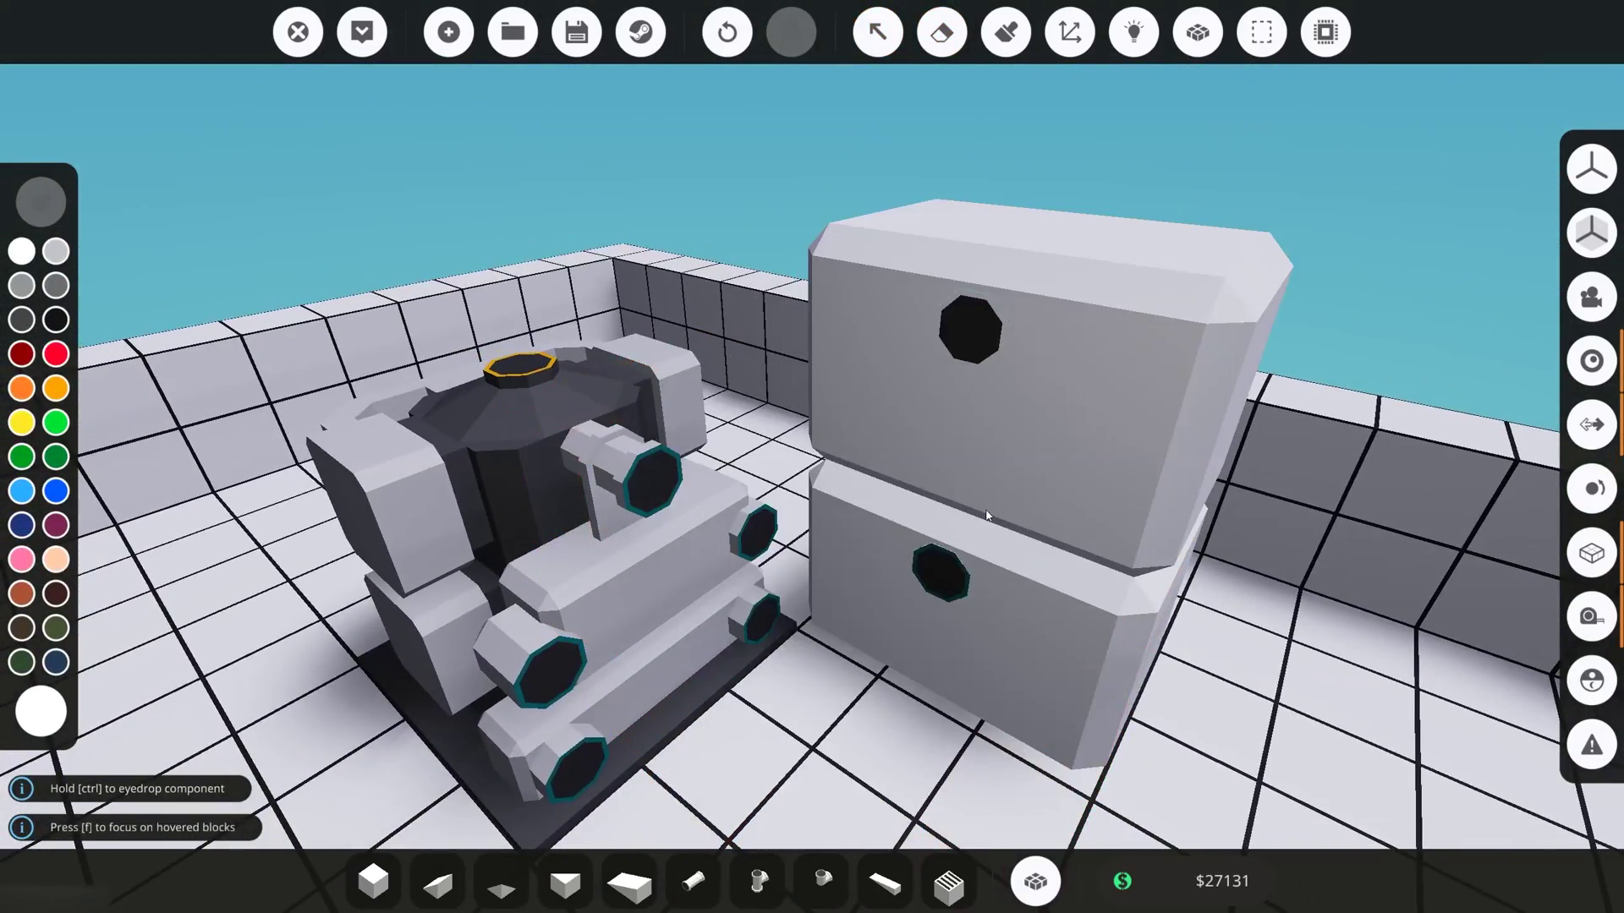
pyautogui.press('o')
pyautogui.press('l')
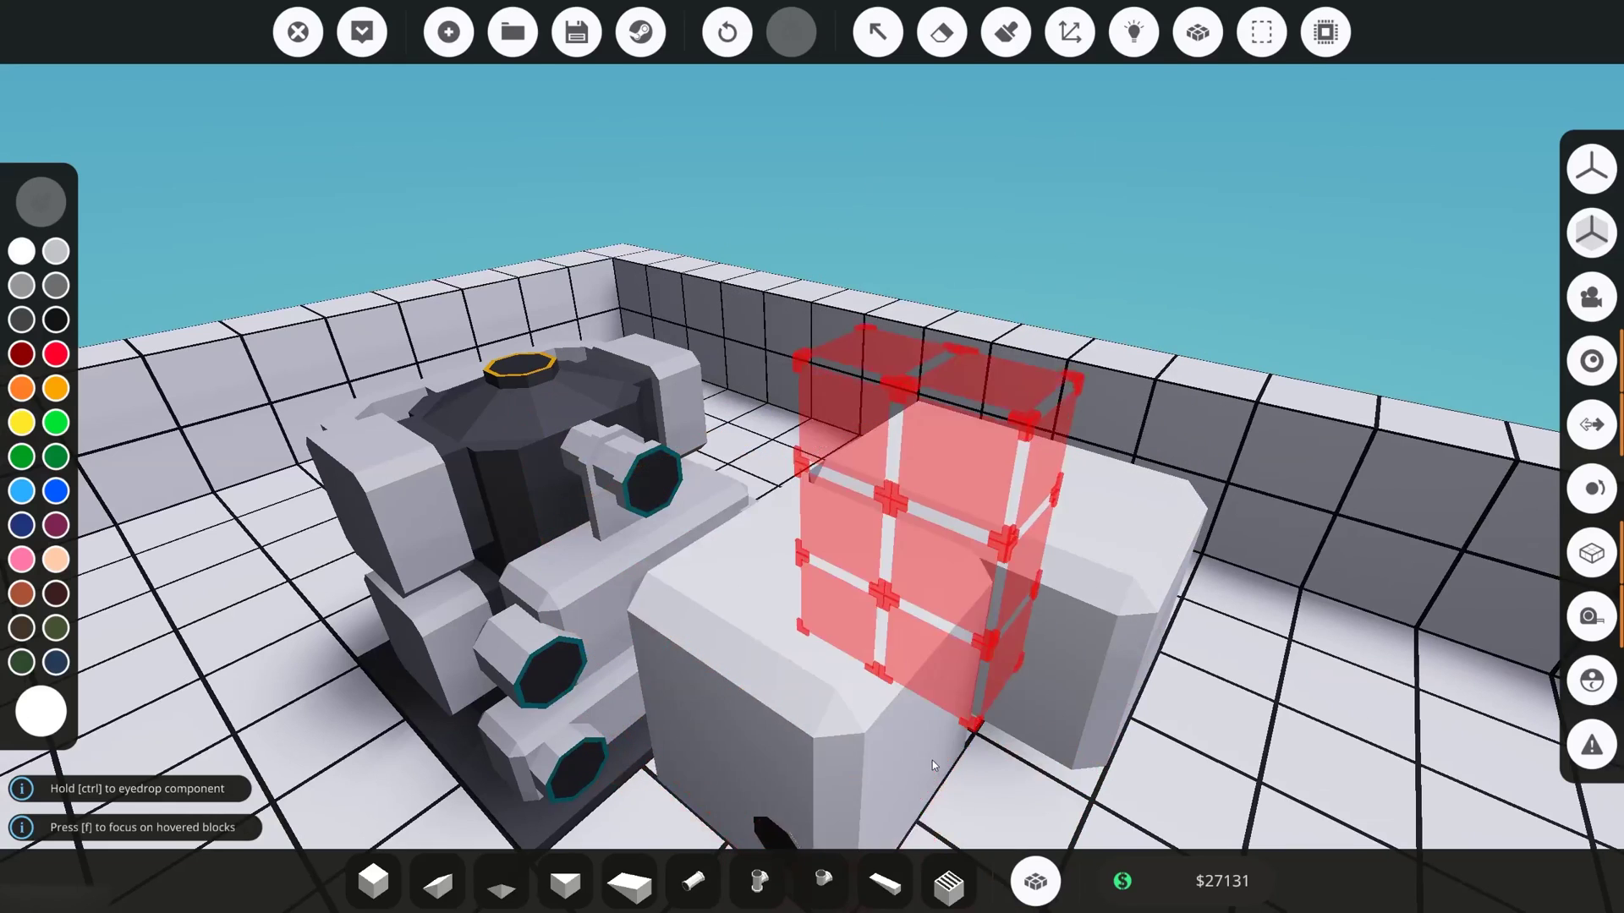
pyautogui.press('o')
pyautogui.press('l')
pyautogui.press('l')
pyautogui.press('l')
pyautogui.press('l')
pyautogui.press('d')
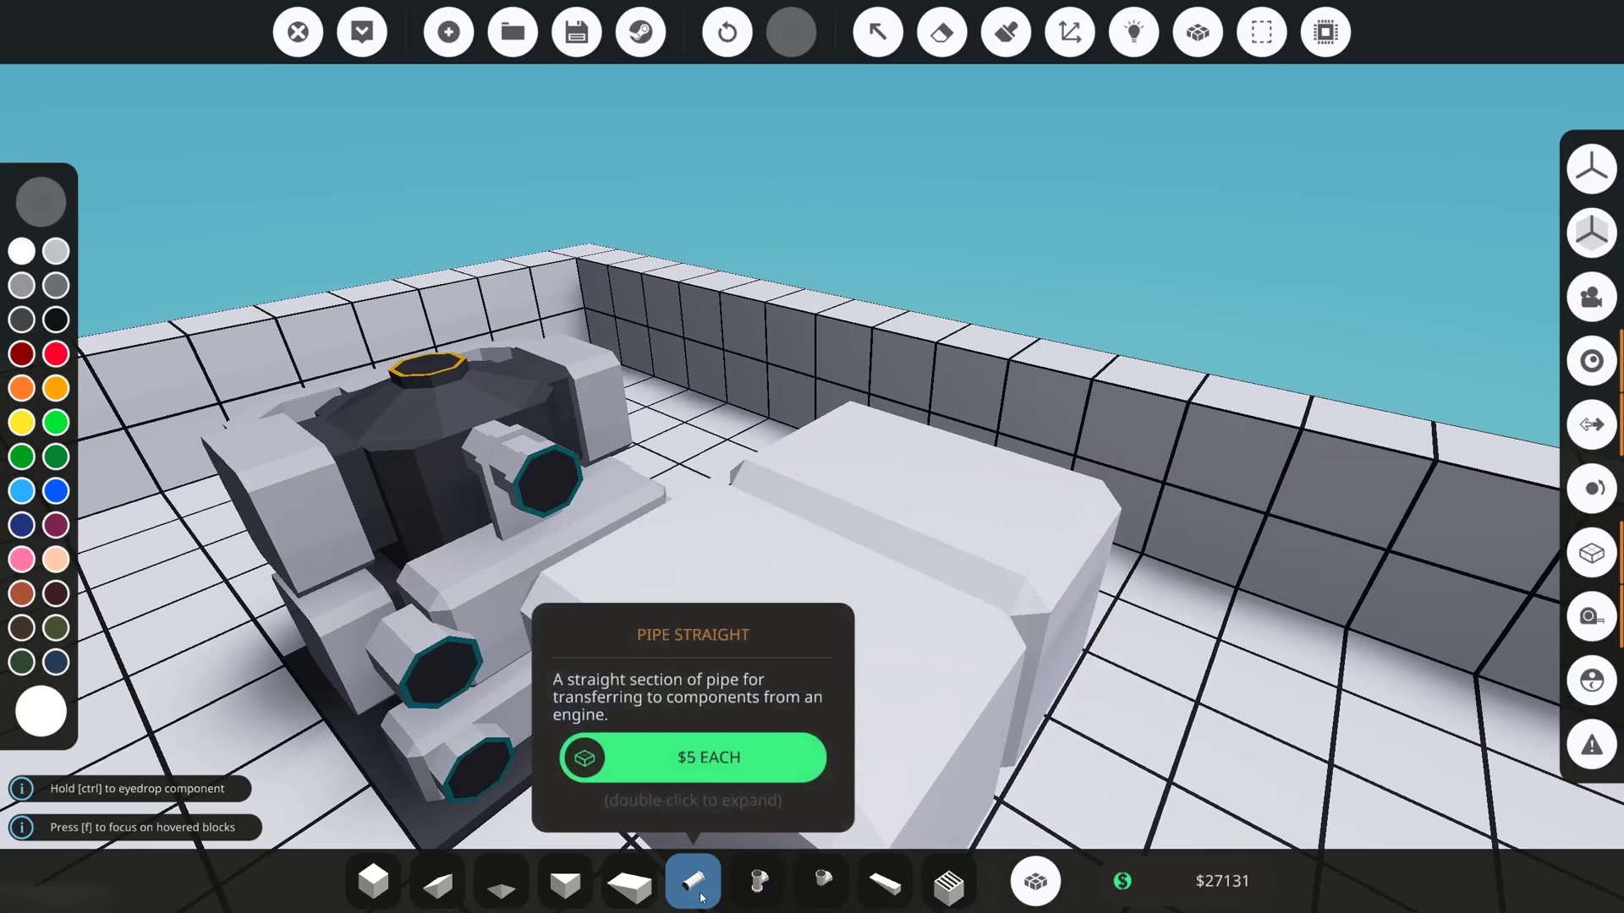
# Step: Attach an angled pipe to the tank's stored fluid port, with its open end pointing towards the engine
pyautogui.click(1035, 882)
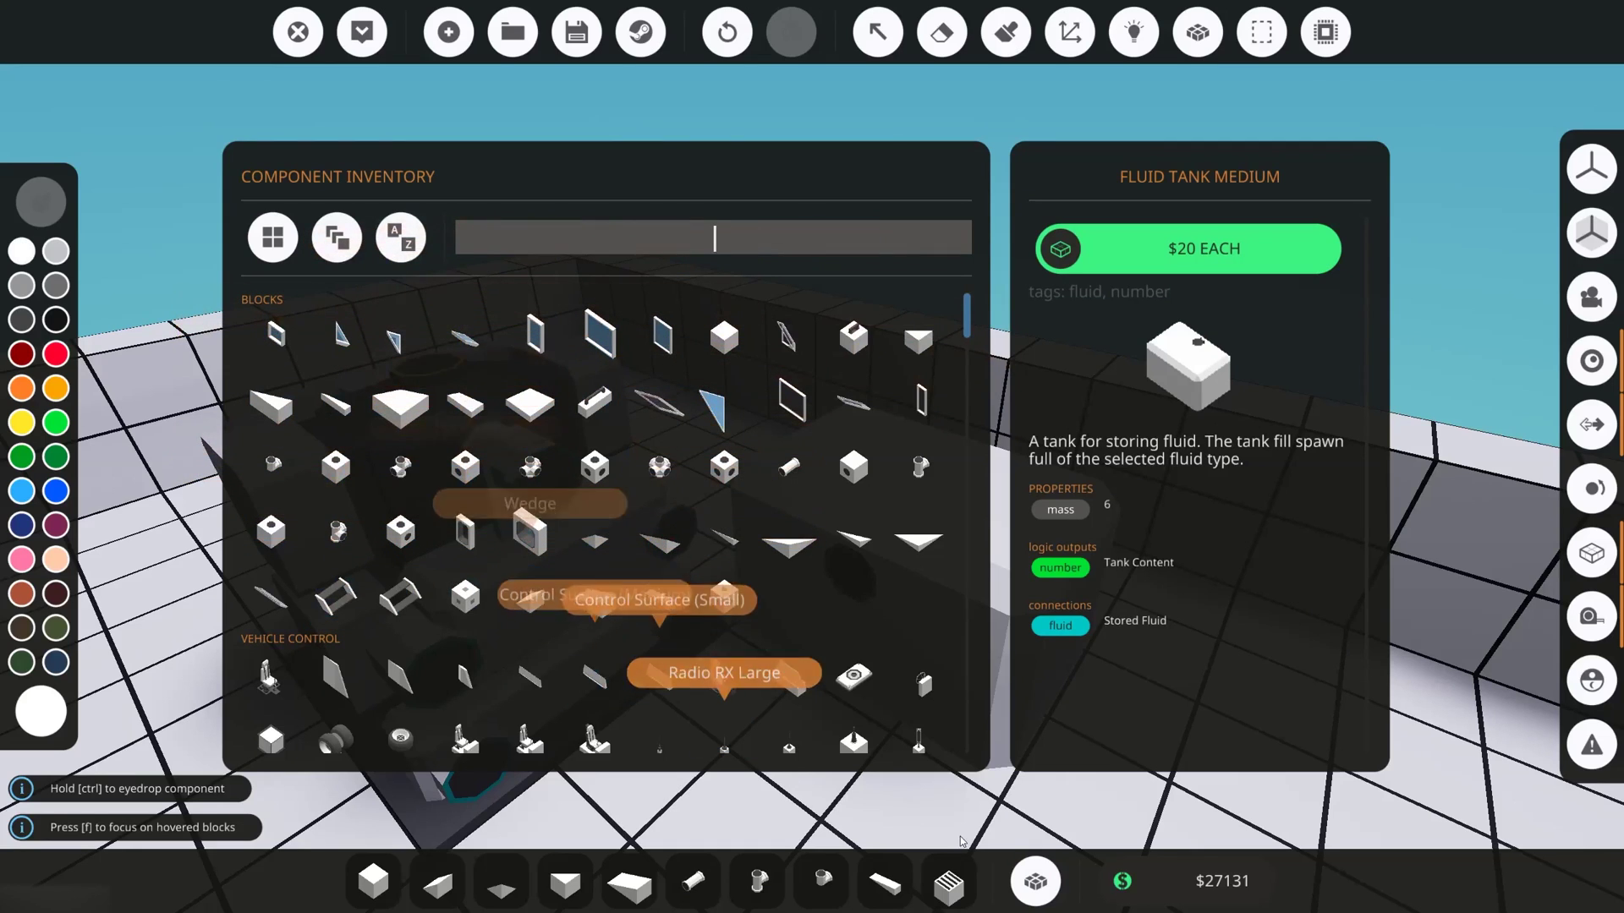
pyautogui.click(1035, 881)
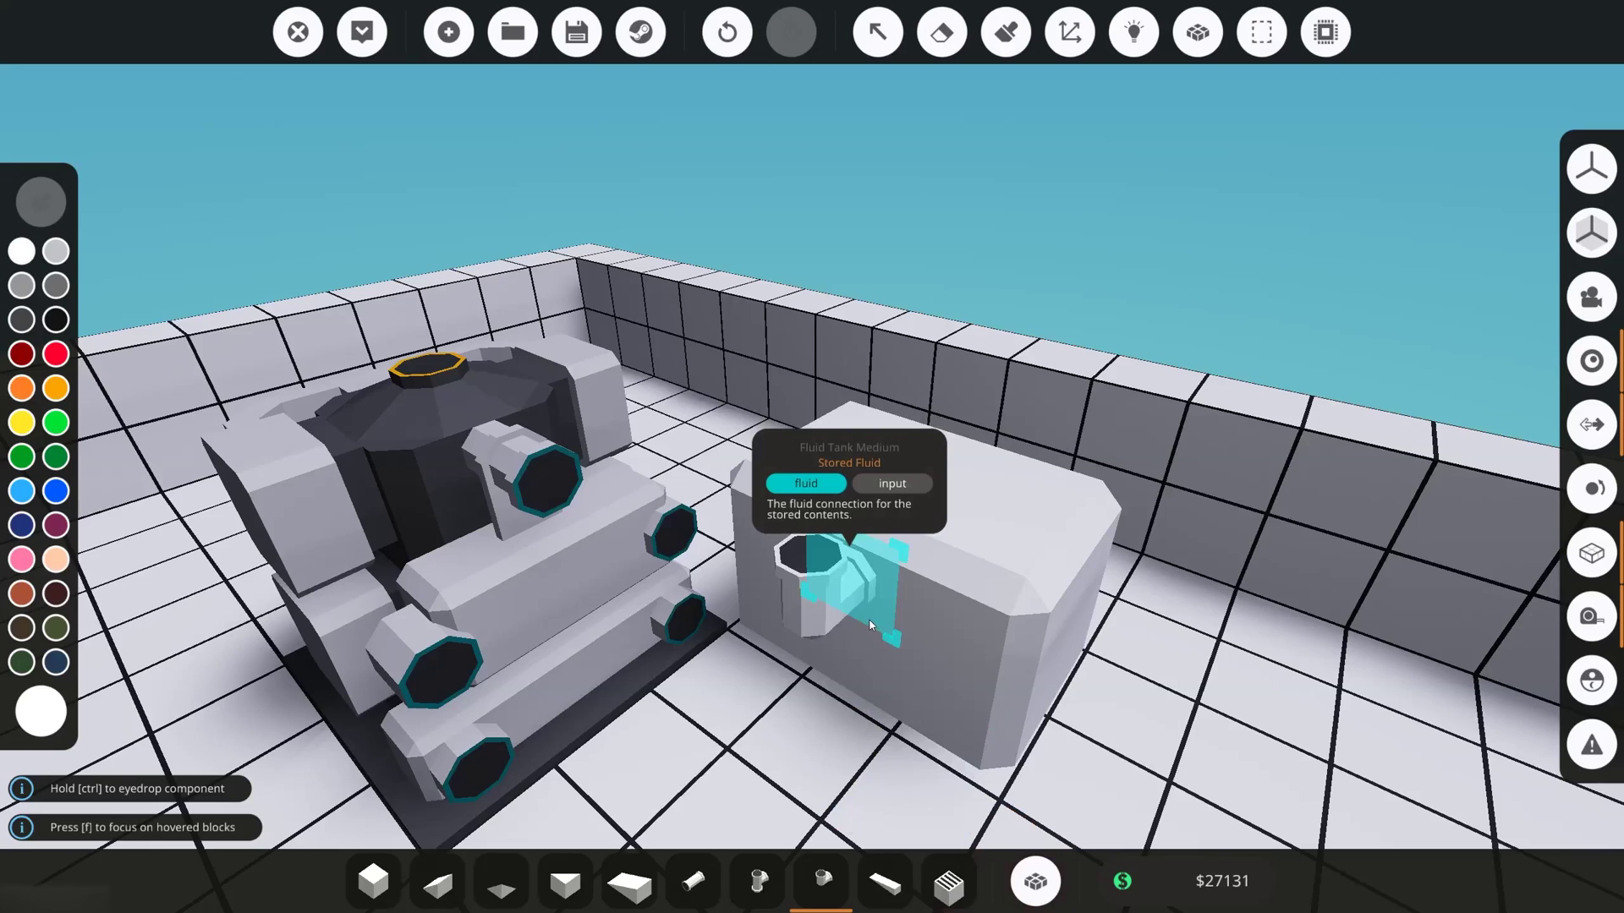
pyautogui.click(871, 626)
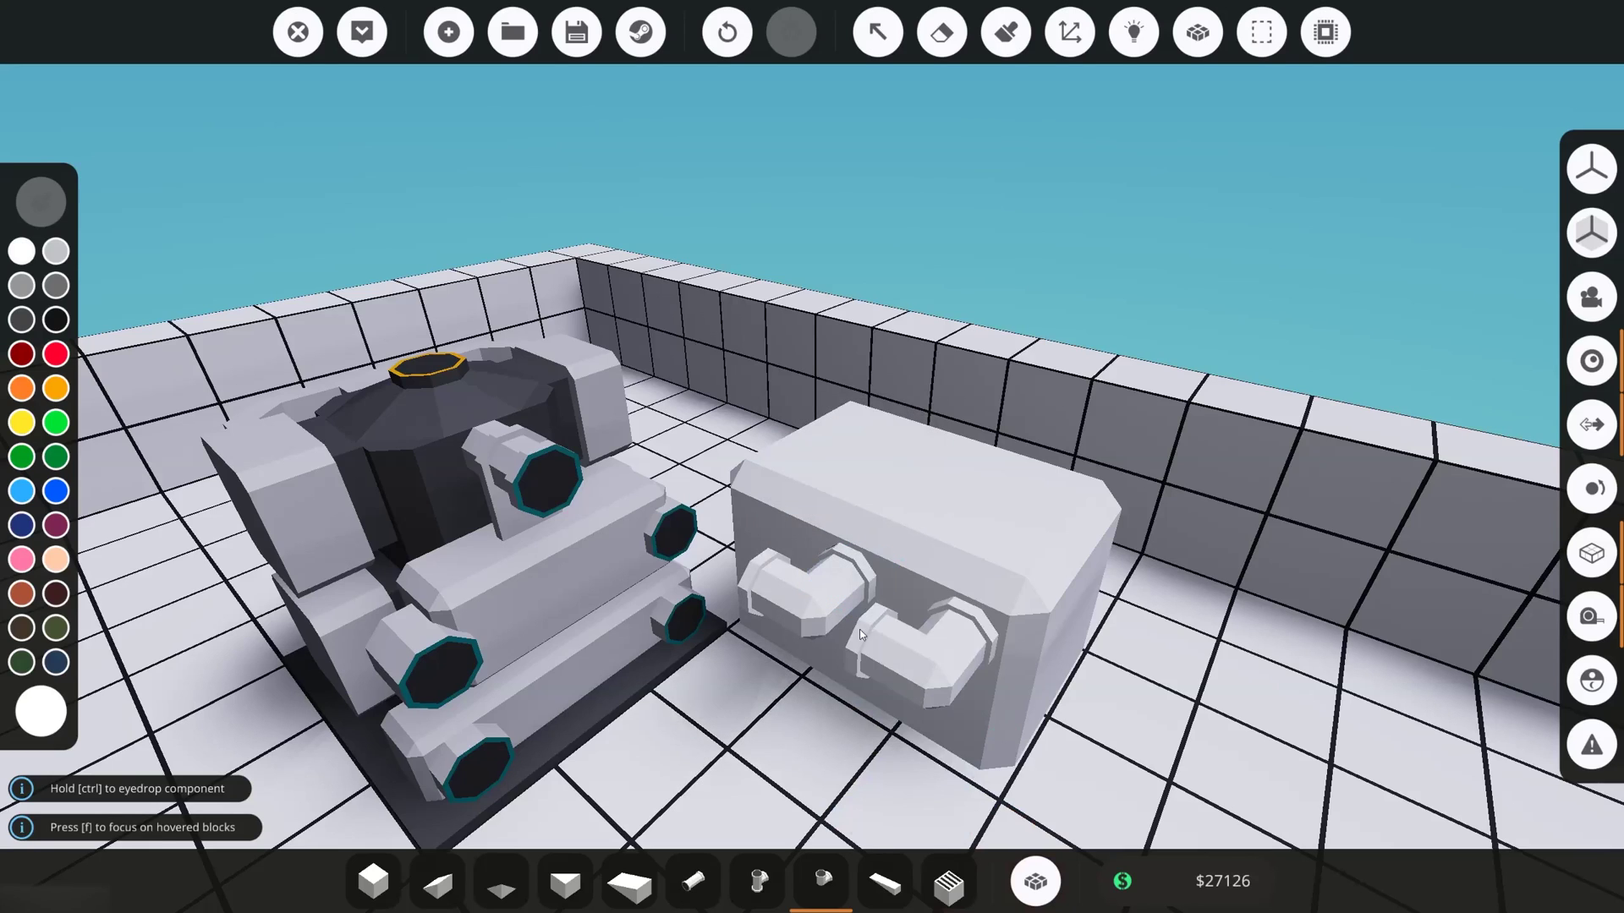
# Step: Join the angled pipe on the tank to the engine's fuel input with a Pipe Straight section
pyautogui.click(693, 881)
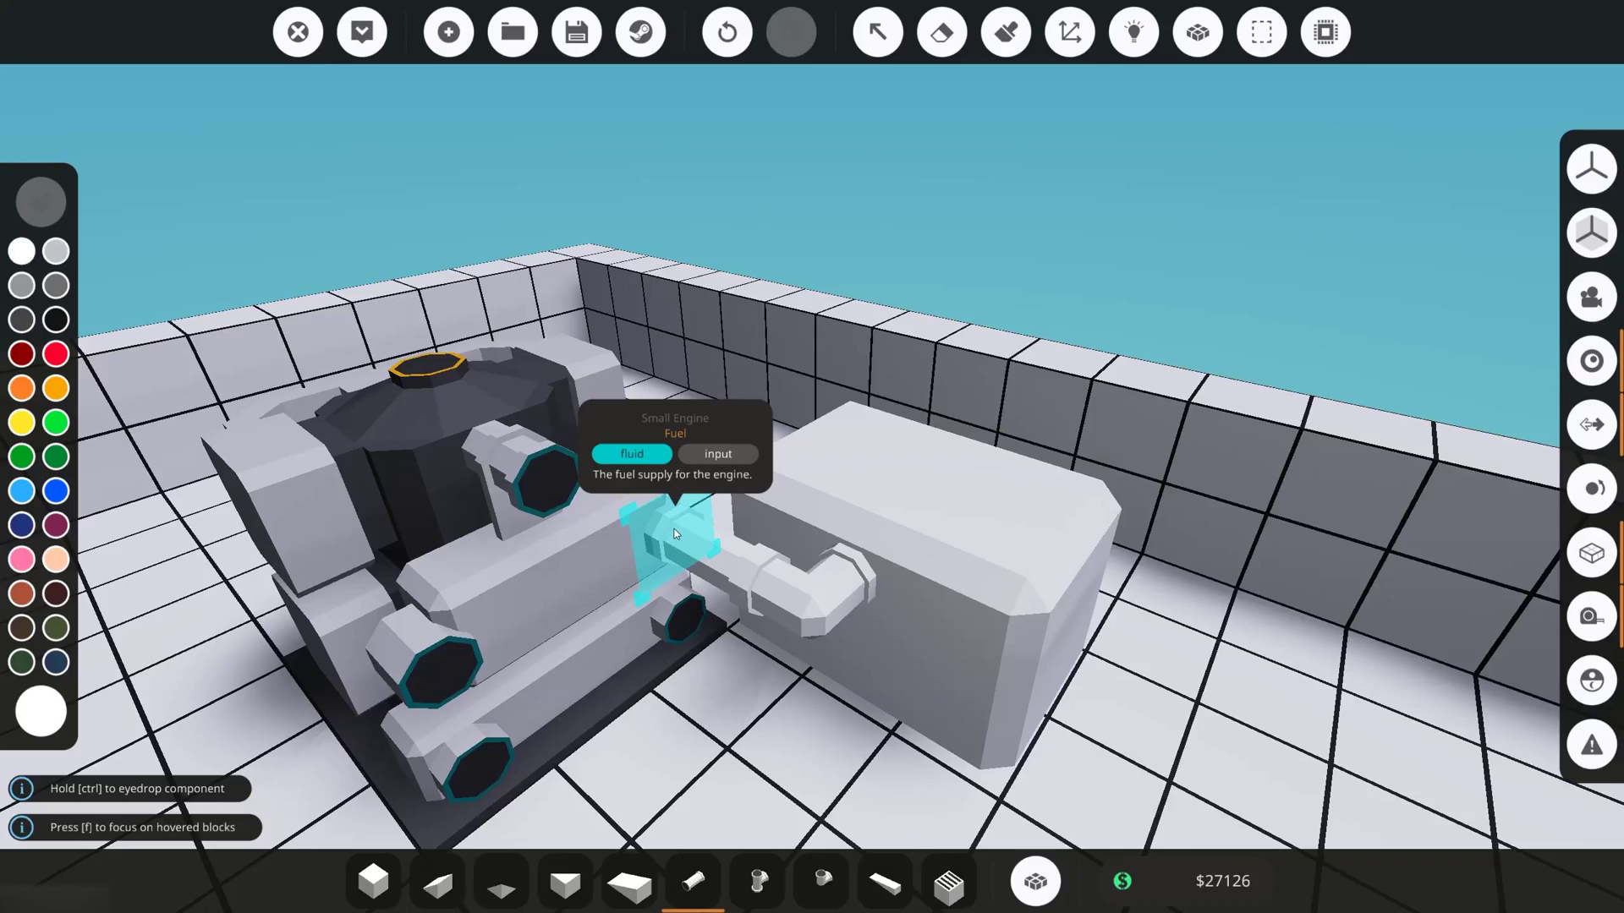
pyautogui.press('a')
pyautogui.press('w')
pyautogui.press('s')
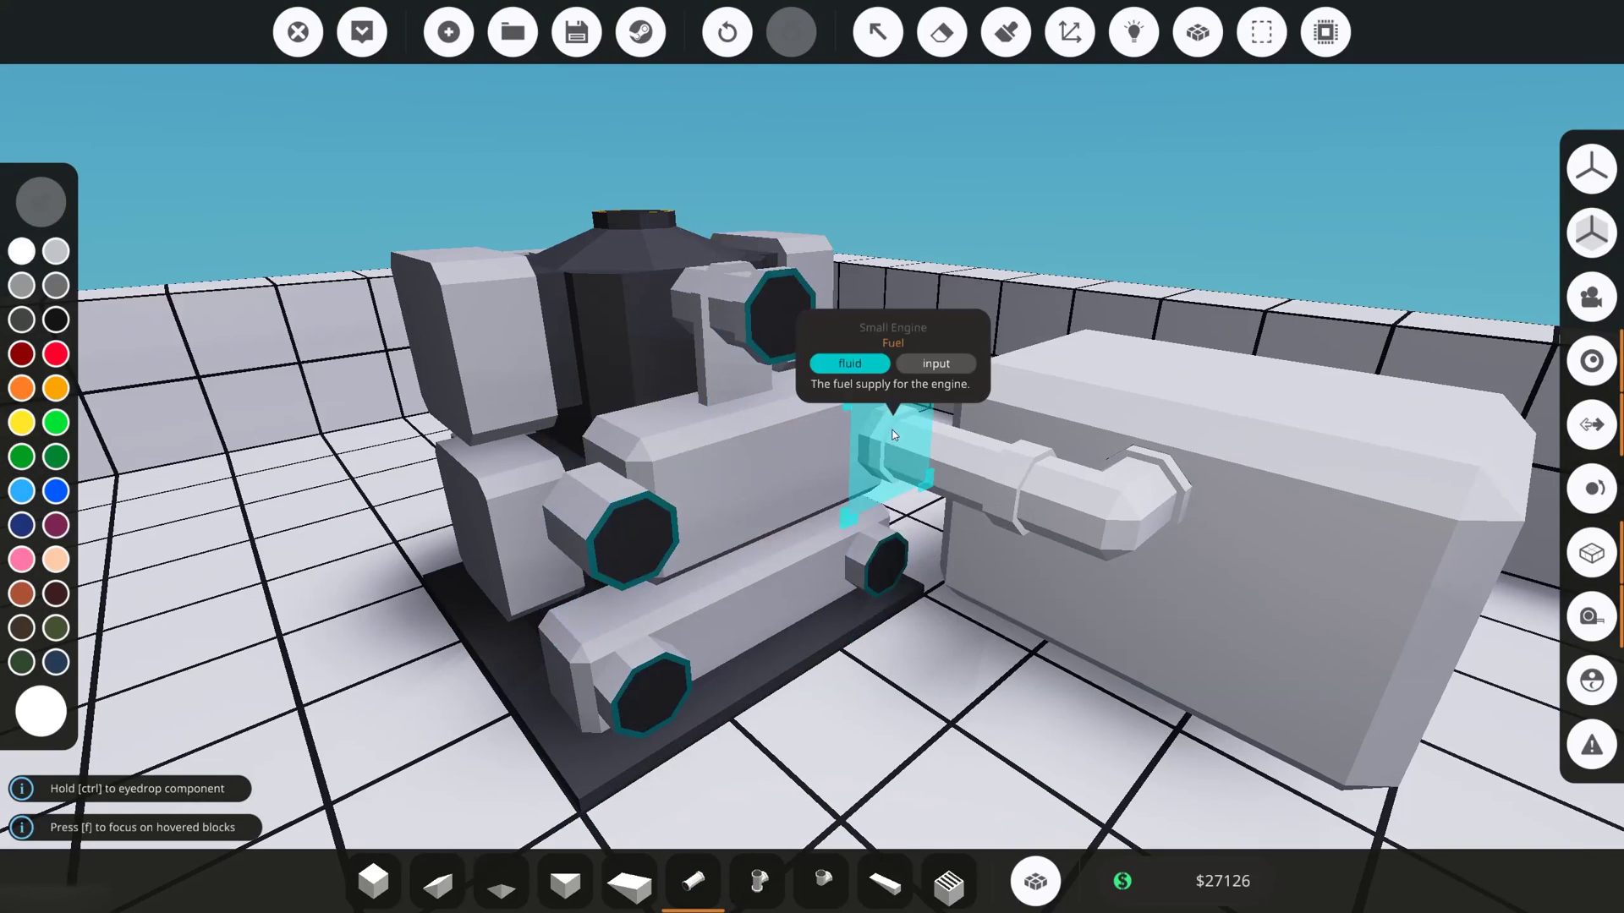
pyautogui.click(895, 440)
pyautogui.moveTo(1142, 497)
pyautogui.mouseDown()
pyautogui.moveTo(1167, 474)
pyautogui.moveTo(1201, 511)
pyautogui.mouseUp()
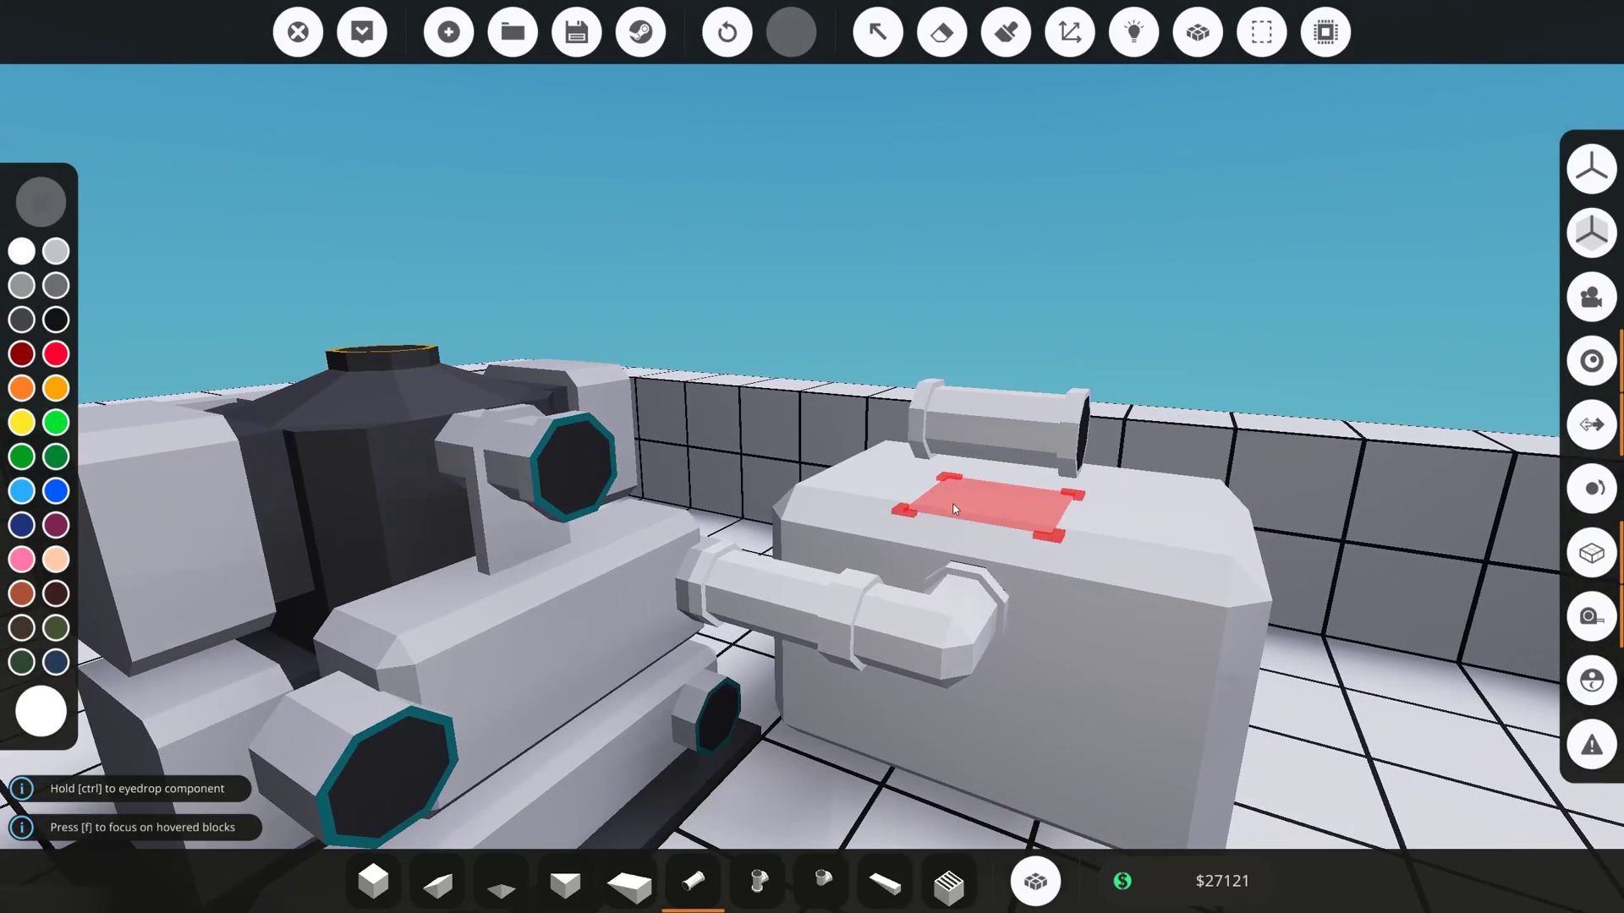
# Step: Search the component inventory for "rad" and choose the Fluid Heat Radiator for placement
pyautogui.moveTo(954, 510); pyautogui.dragTo(973, 546)
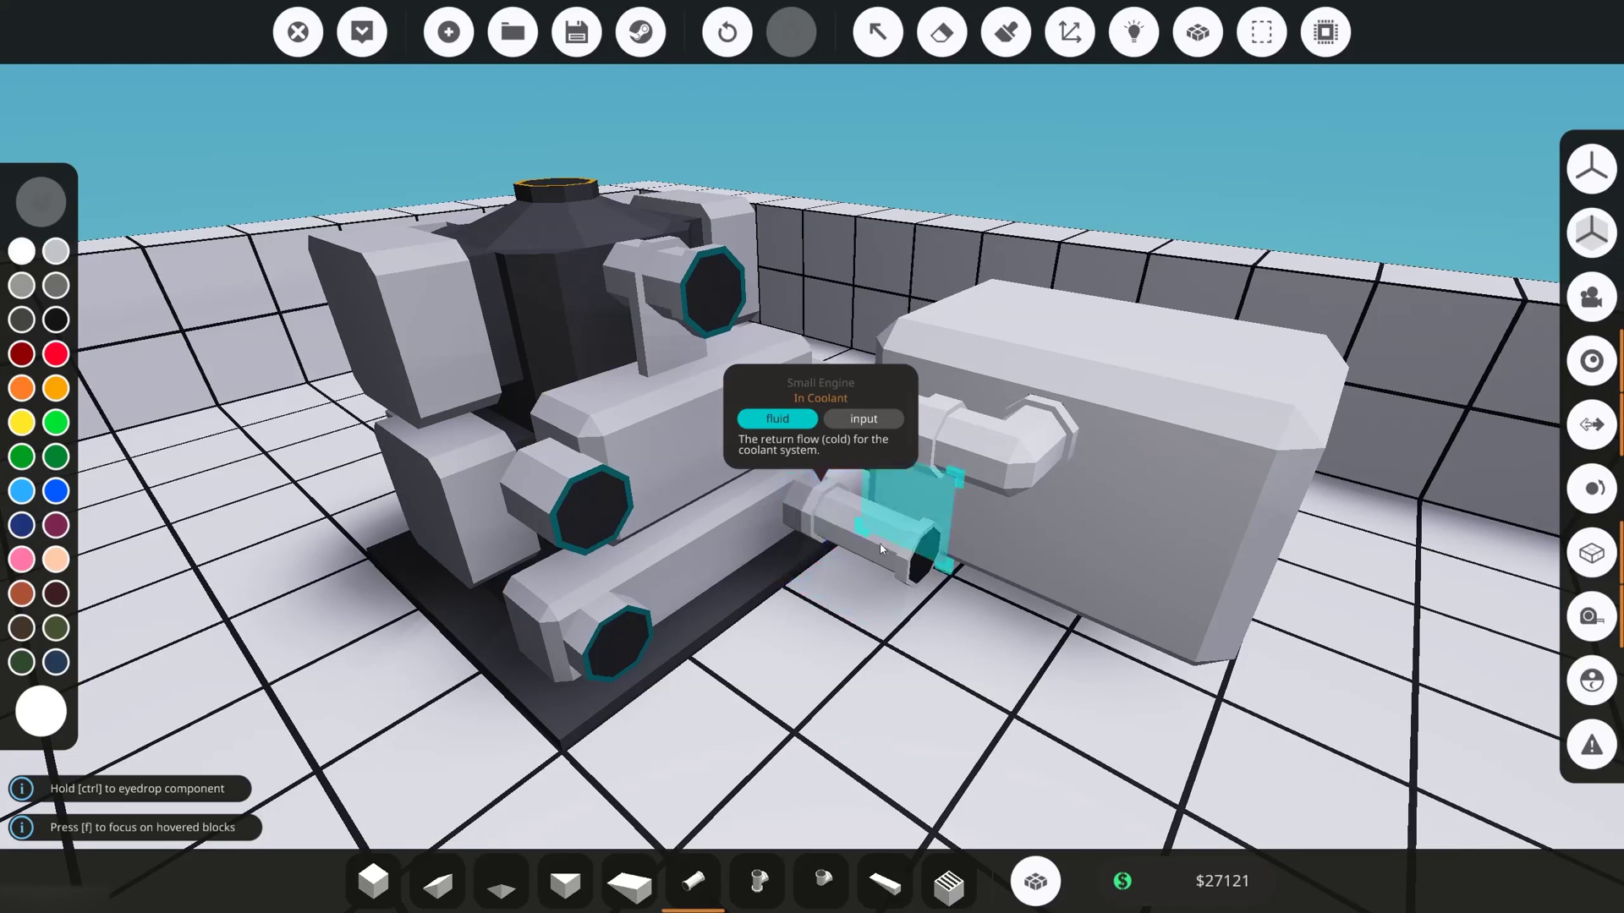
pyautogui.click(1034, 881)
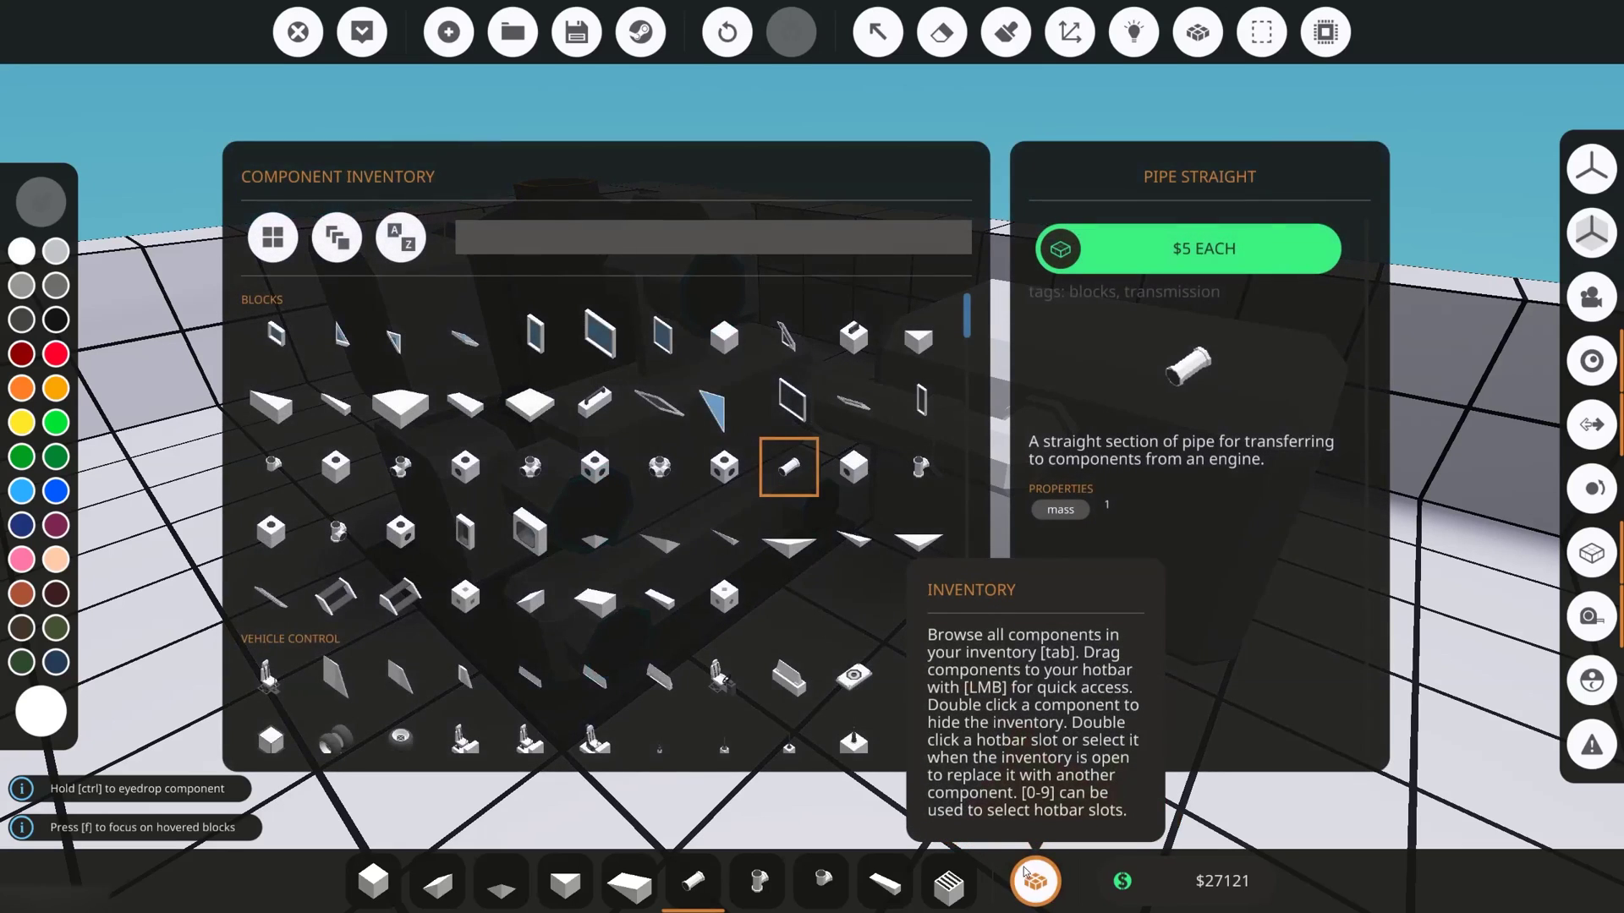
pyautogui.write('rad')
pyautogui.click(421, 401)
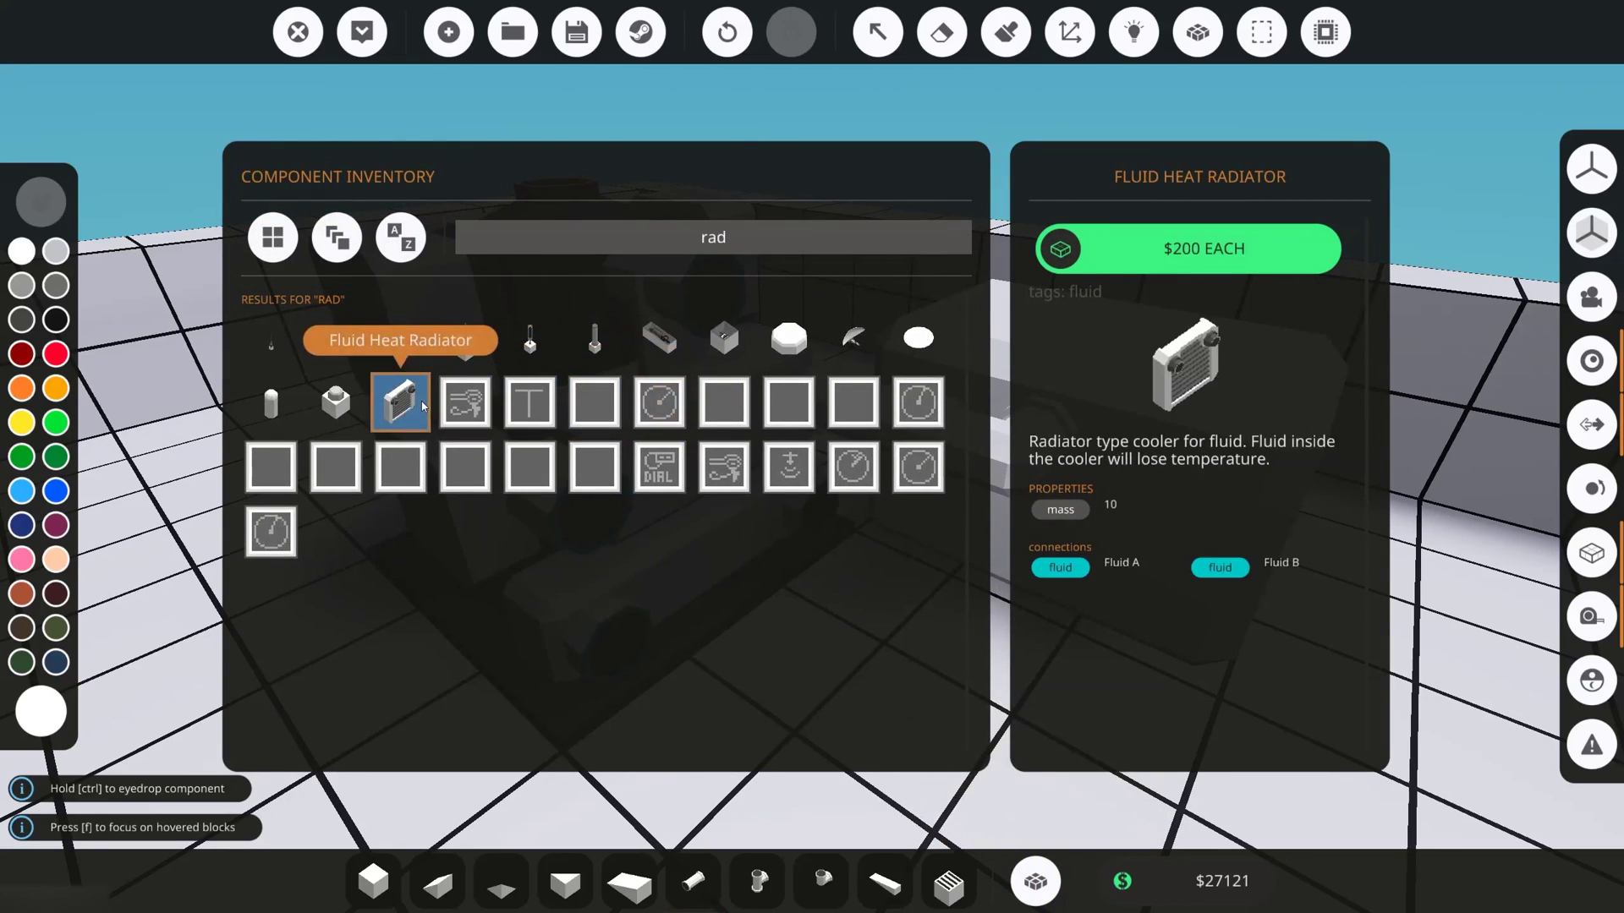
pyautogui.click(1034, 880)
# Step: Rotate the radiator so its two fluid ports face the engine and place it upright opposite the engine's coolant ports
pyautogui.moveTo(930, 482); pyautogui.dragTo(1294, 558)
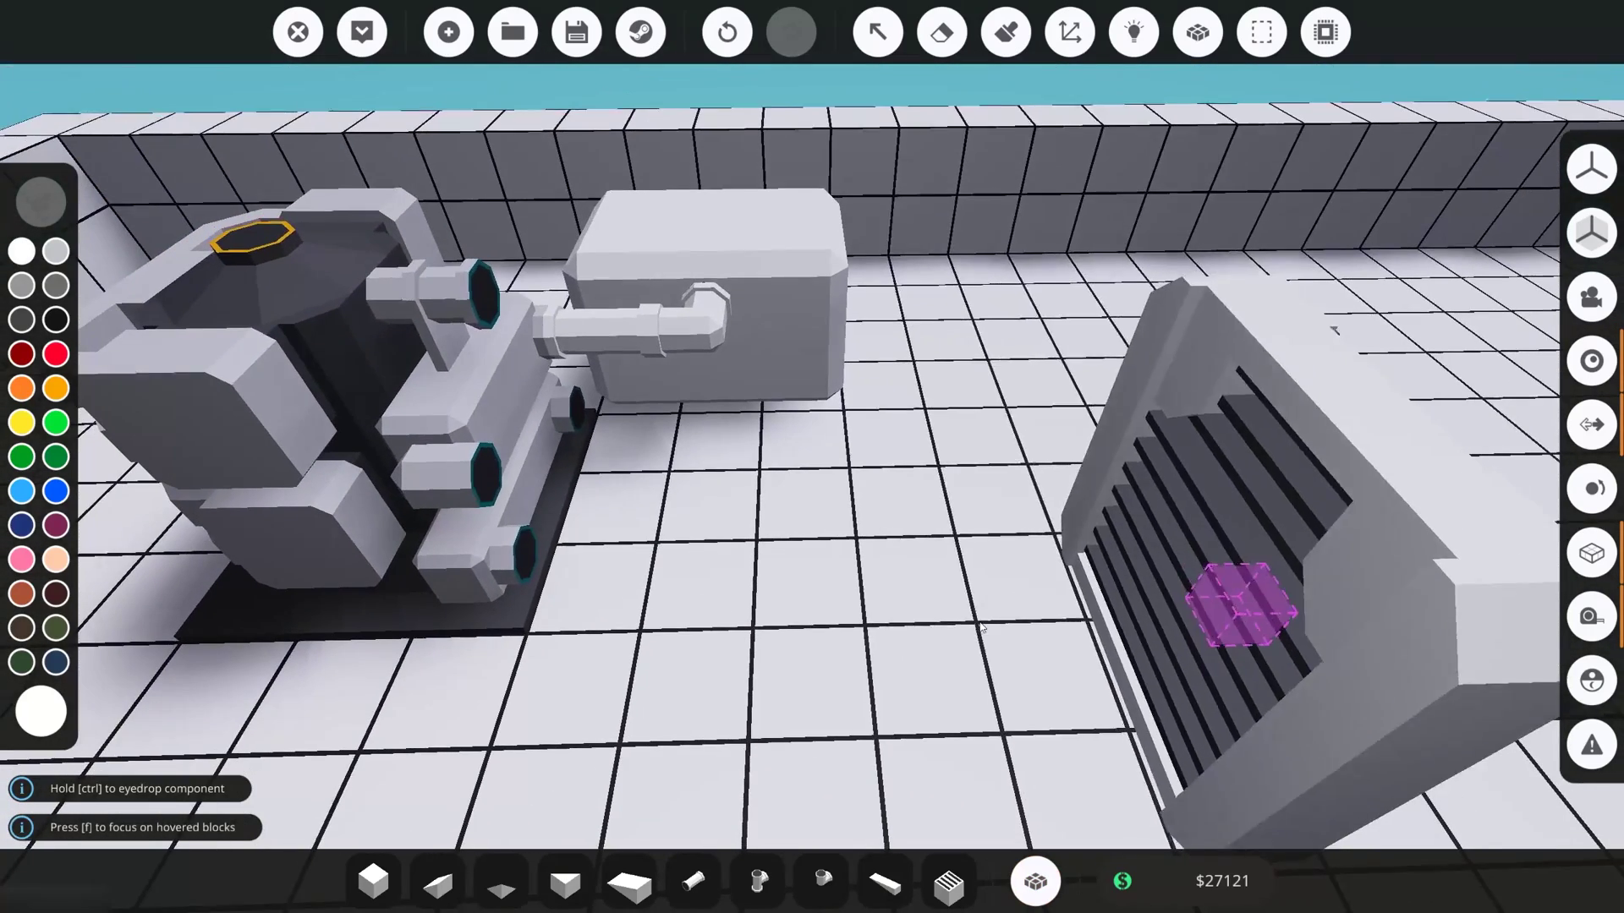
pyautogui.press('u')
pyautogui.press('u')
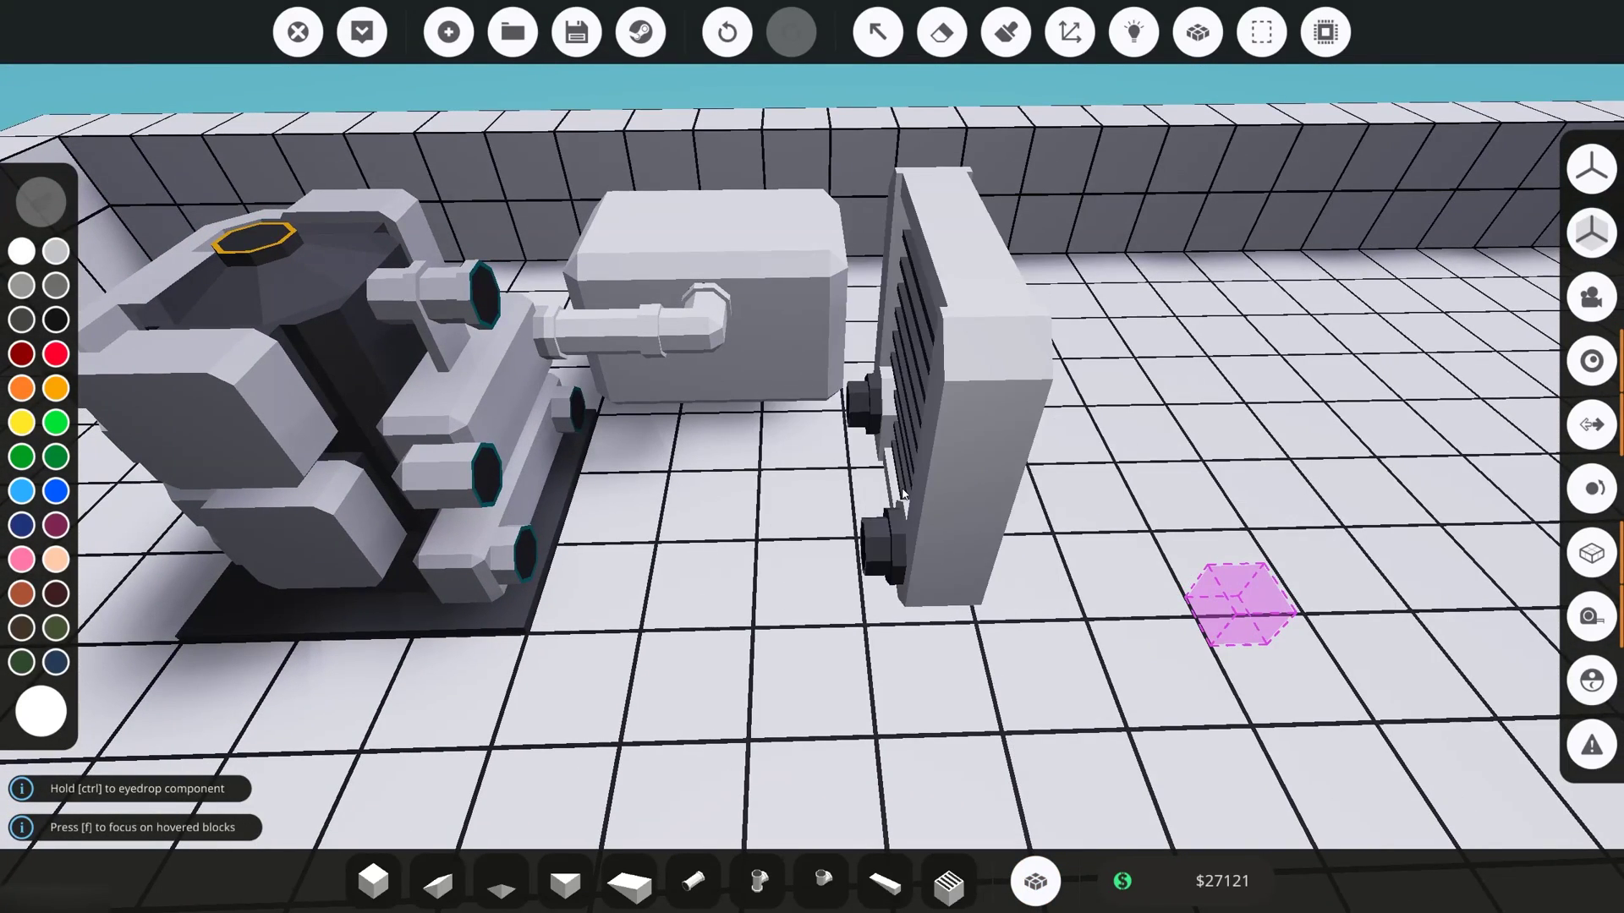
pyautogui.click(903, 494)
pyautogui.press('u')
pyautogui.press('u')
pyautogui.press('a')
pyautogui.press('u')
pyautogui.press('u')
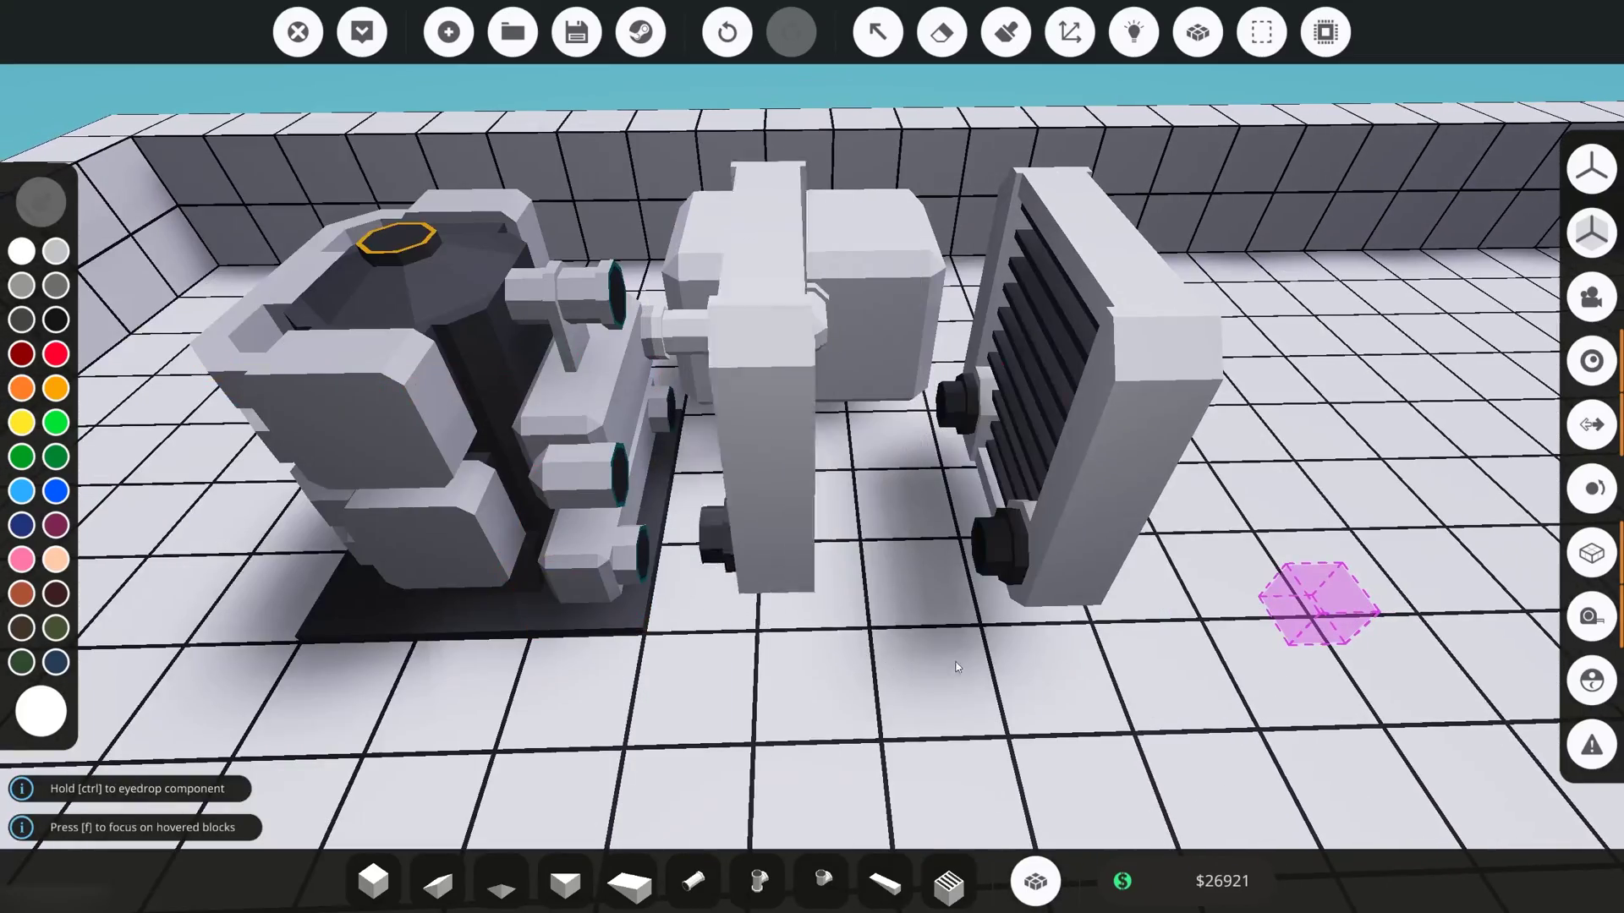
# Step: Connect the engine's coolant output to the radiator's Fluid A port with three Pipe Straight sections
pyautogui.press('w')
pyautogui.click(714, 890)
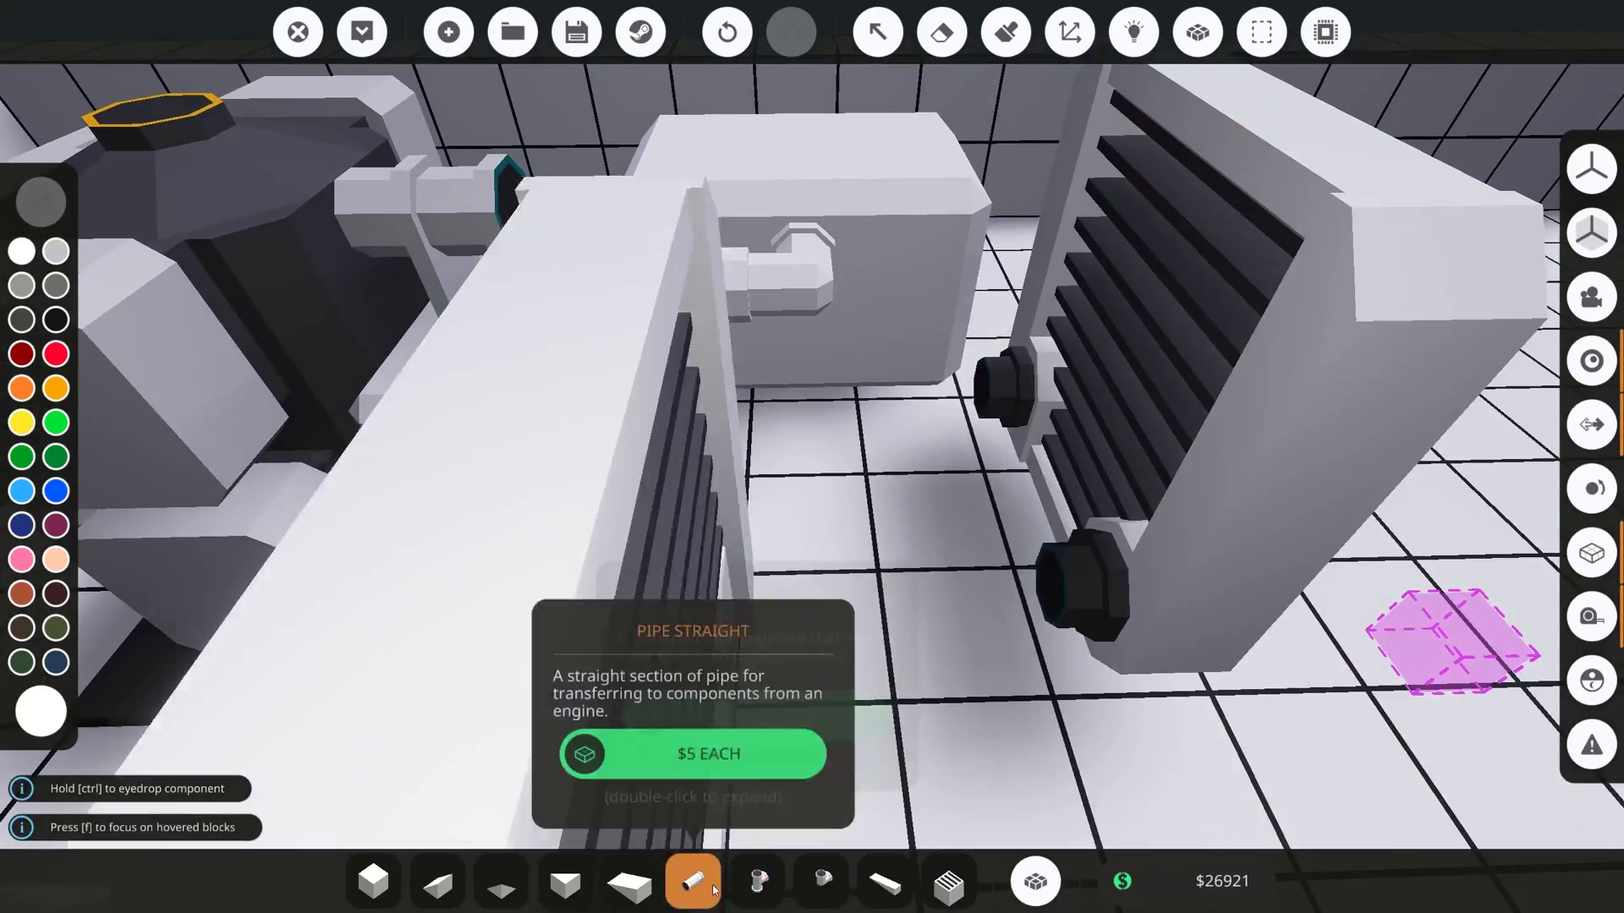
pyautogui.click(713, 890)
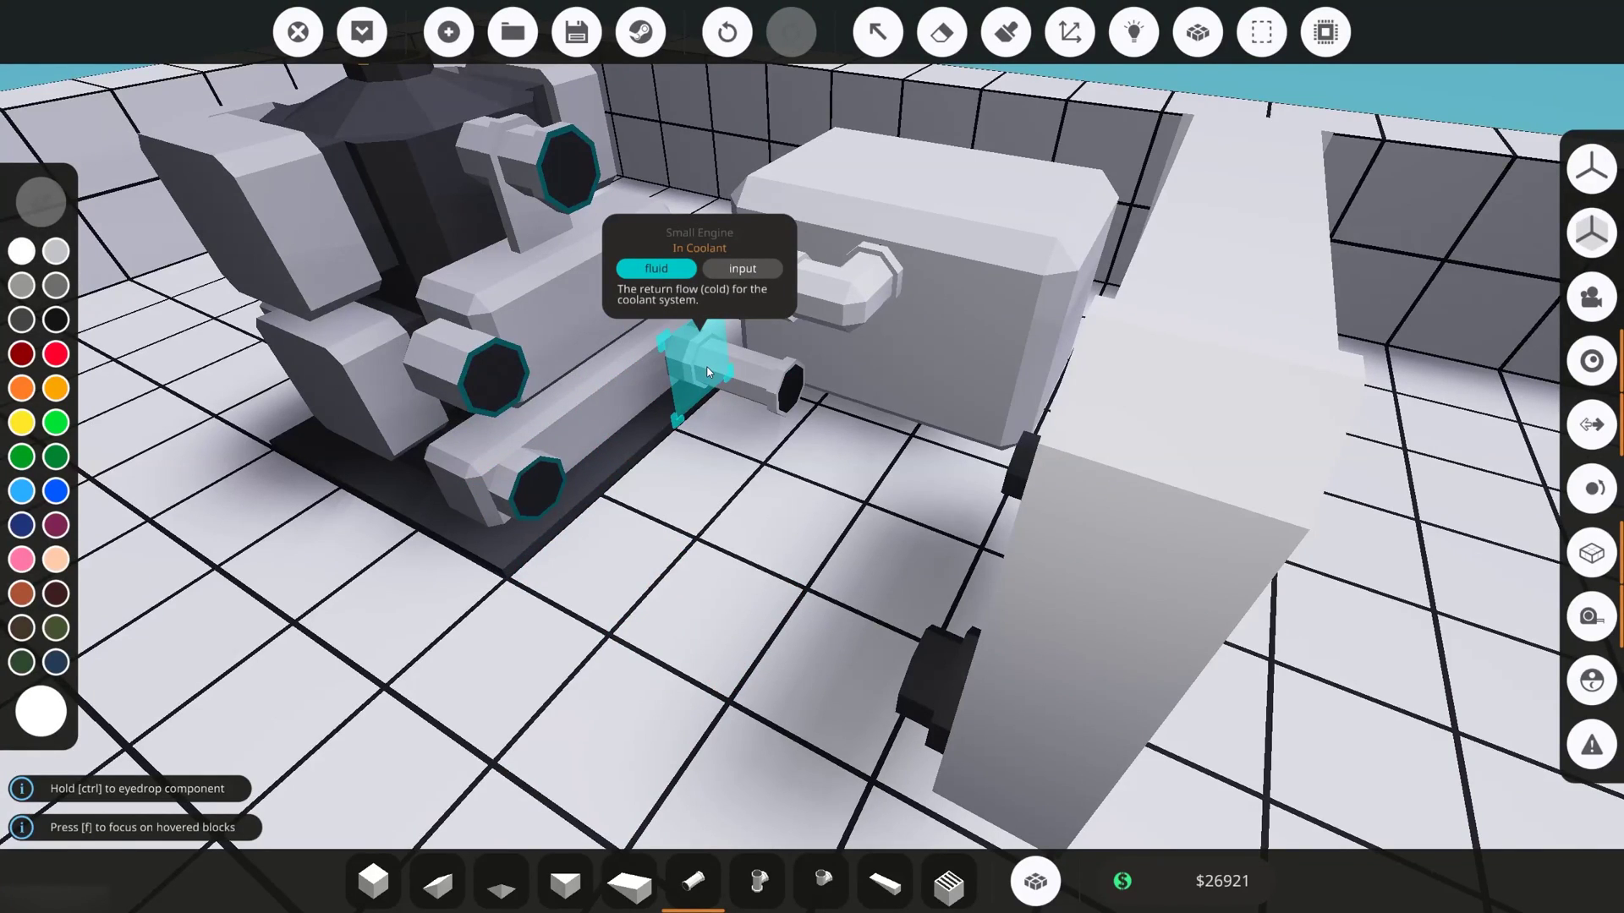
pyautogui.press('a')
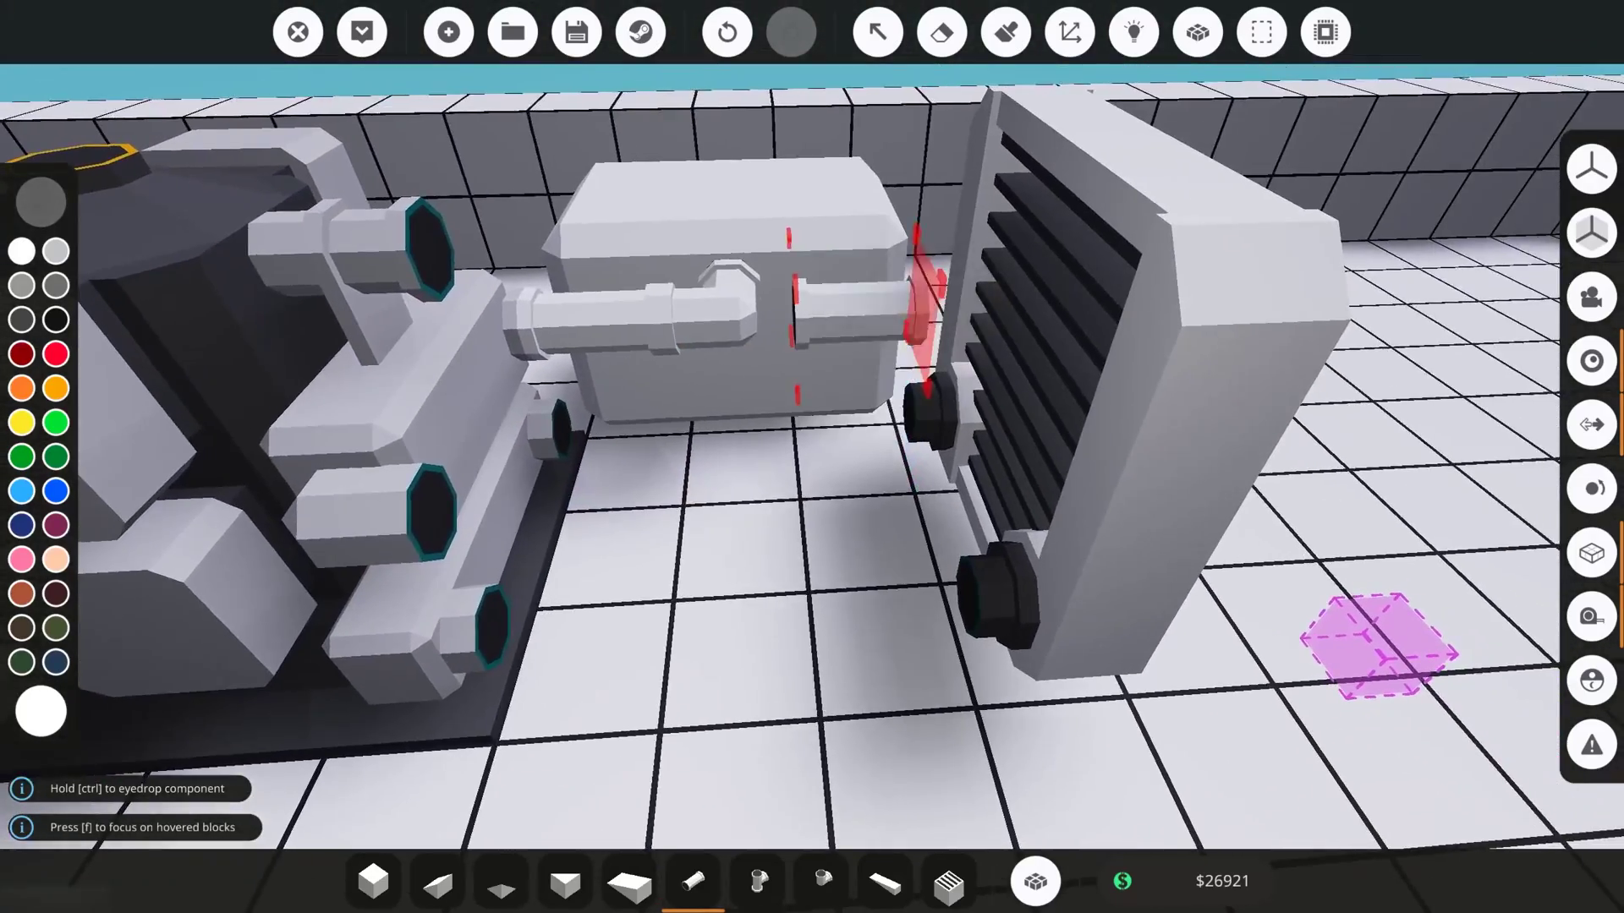
pyautogui.press('a')
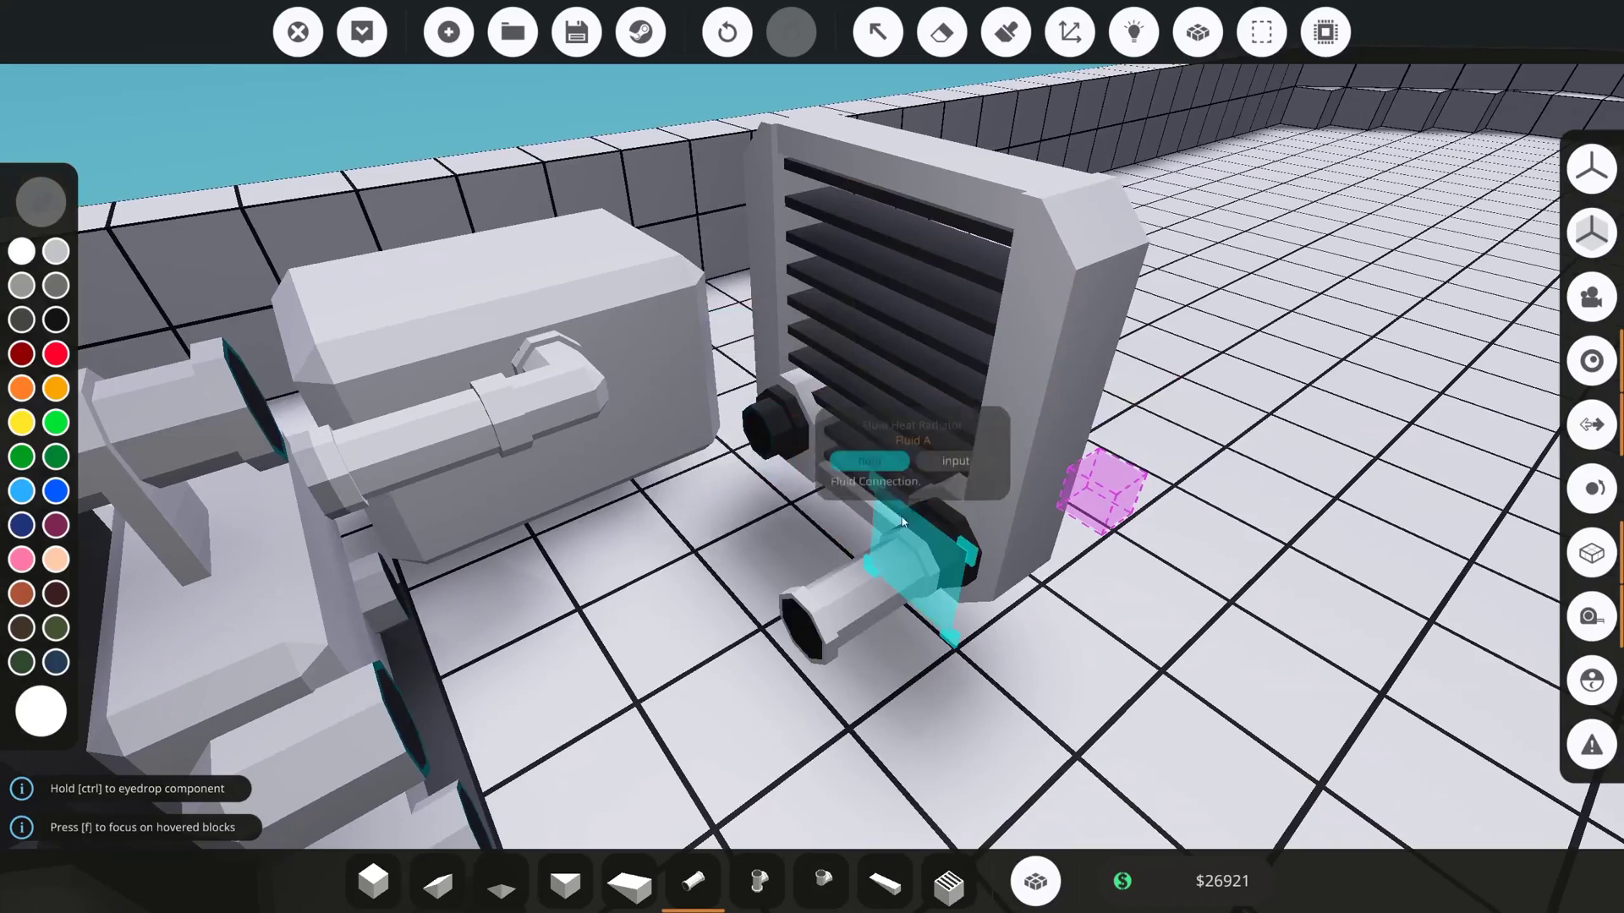
pyautogui.press('d')
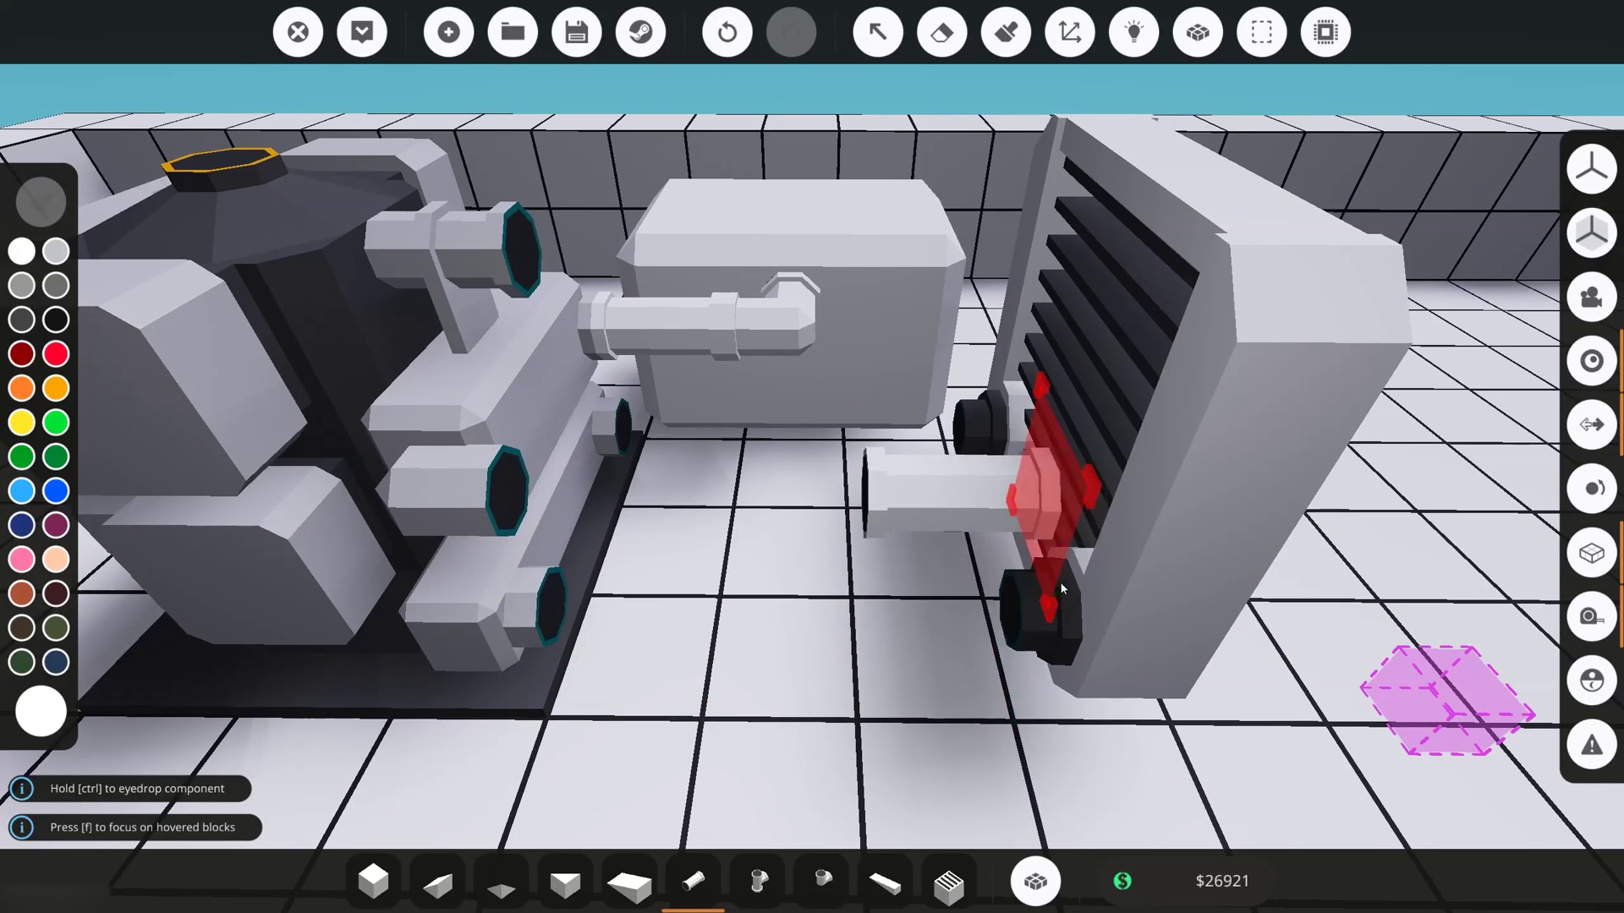
pyautogui.rightClick(1048, 550)
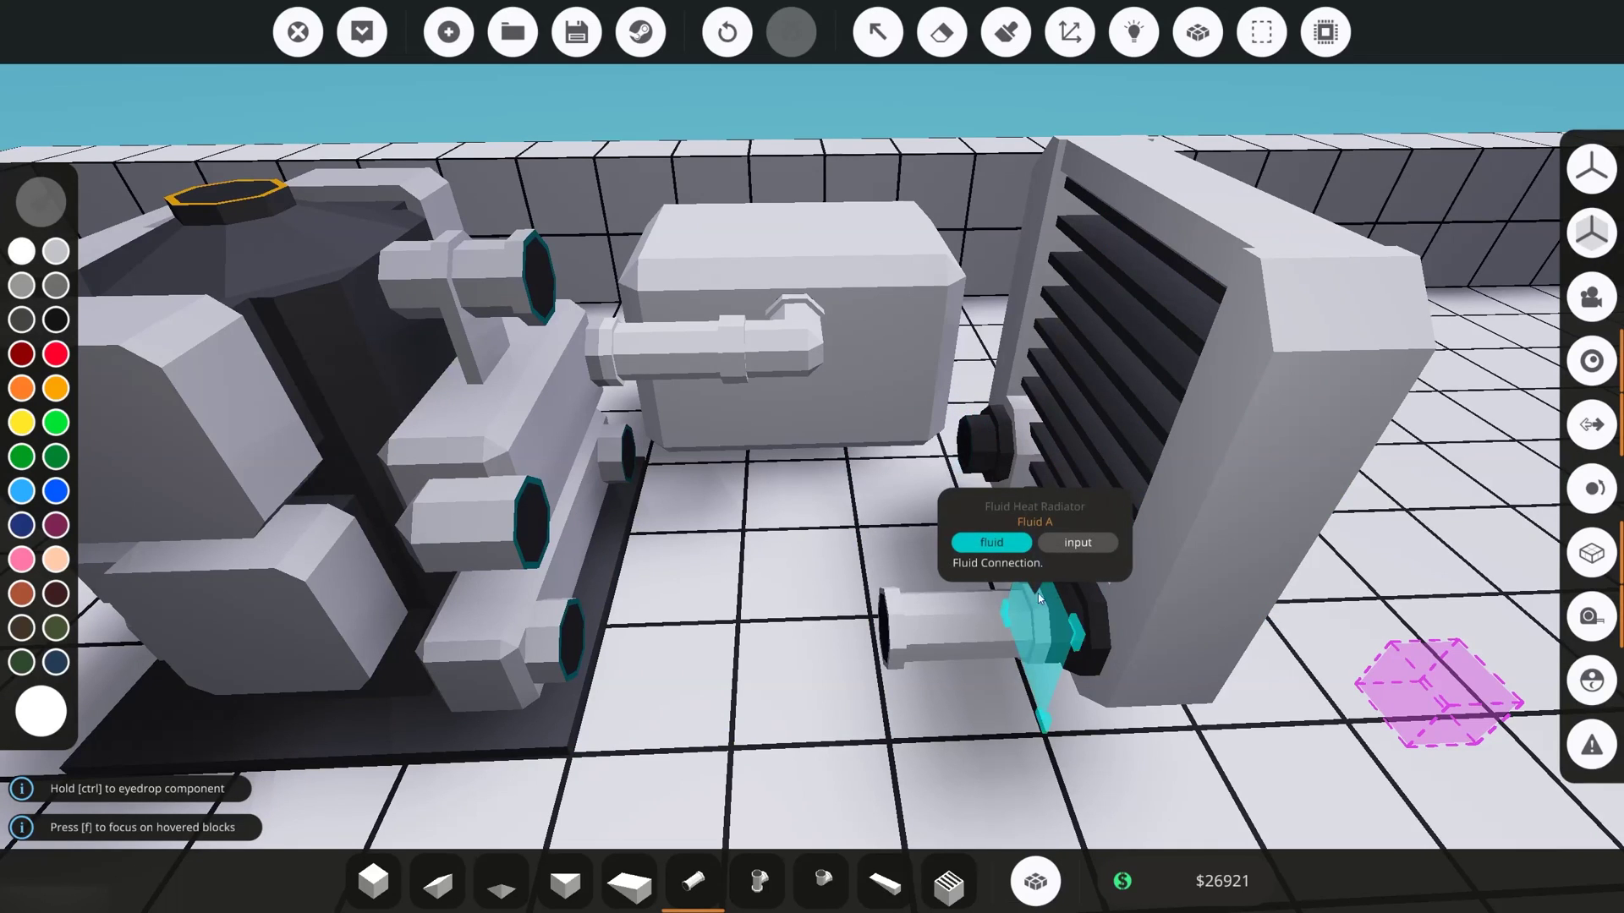
pyautogui.press('f')
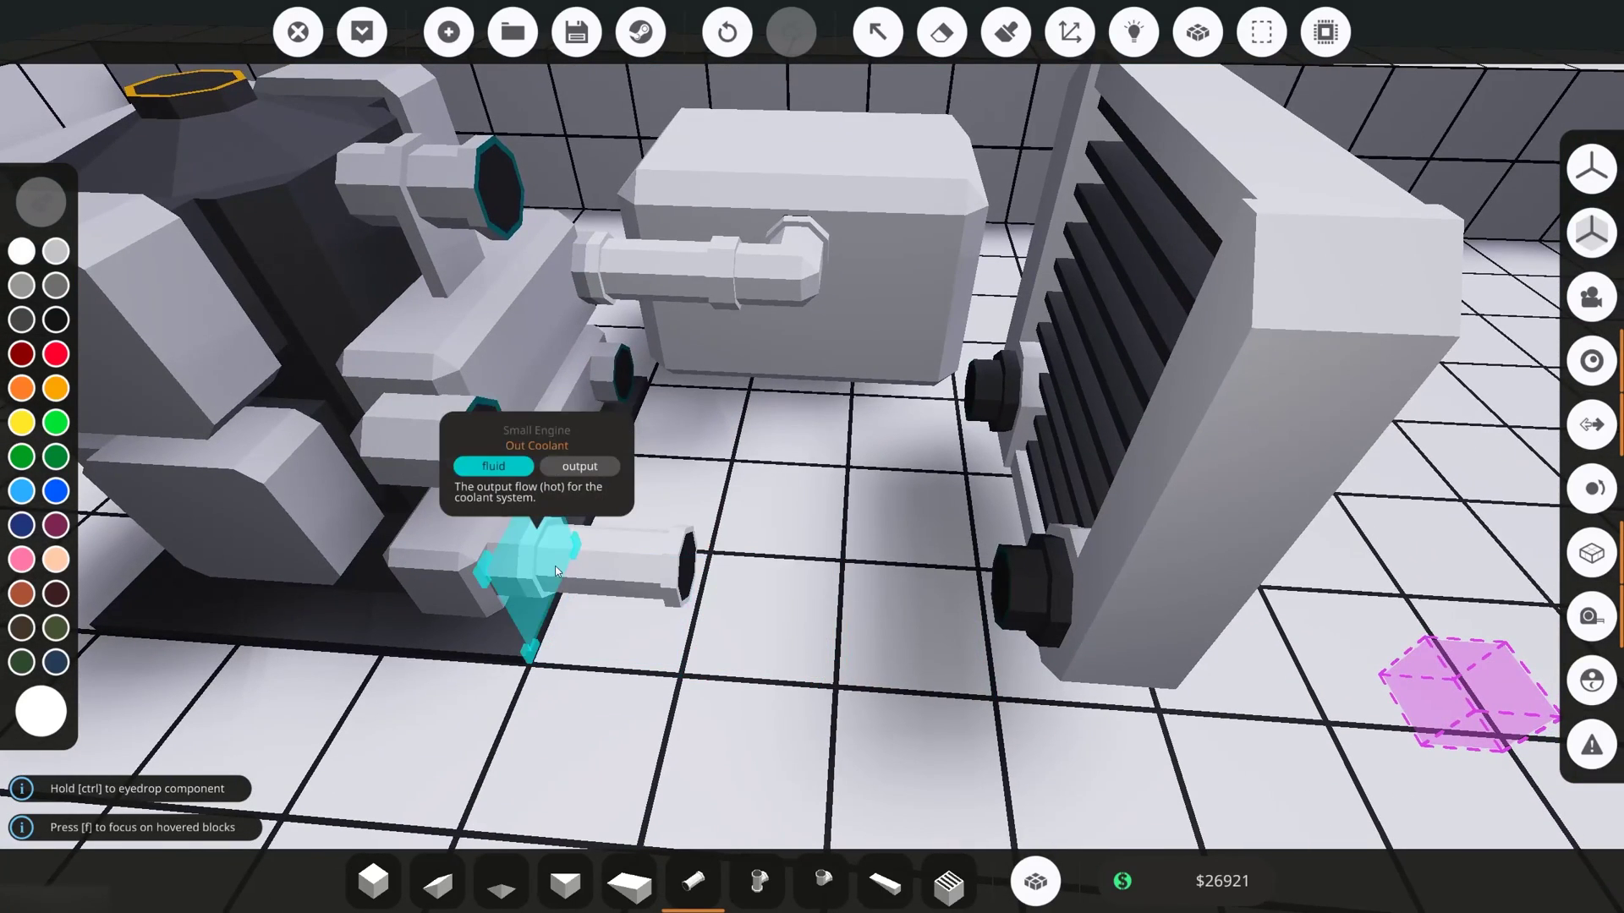
pyautogui.click(561, 565)
pyautogui.click(694, 570)
pyautogui.press('d')
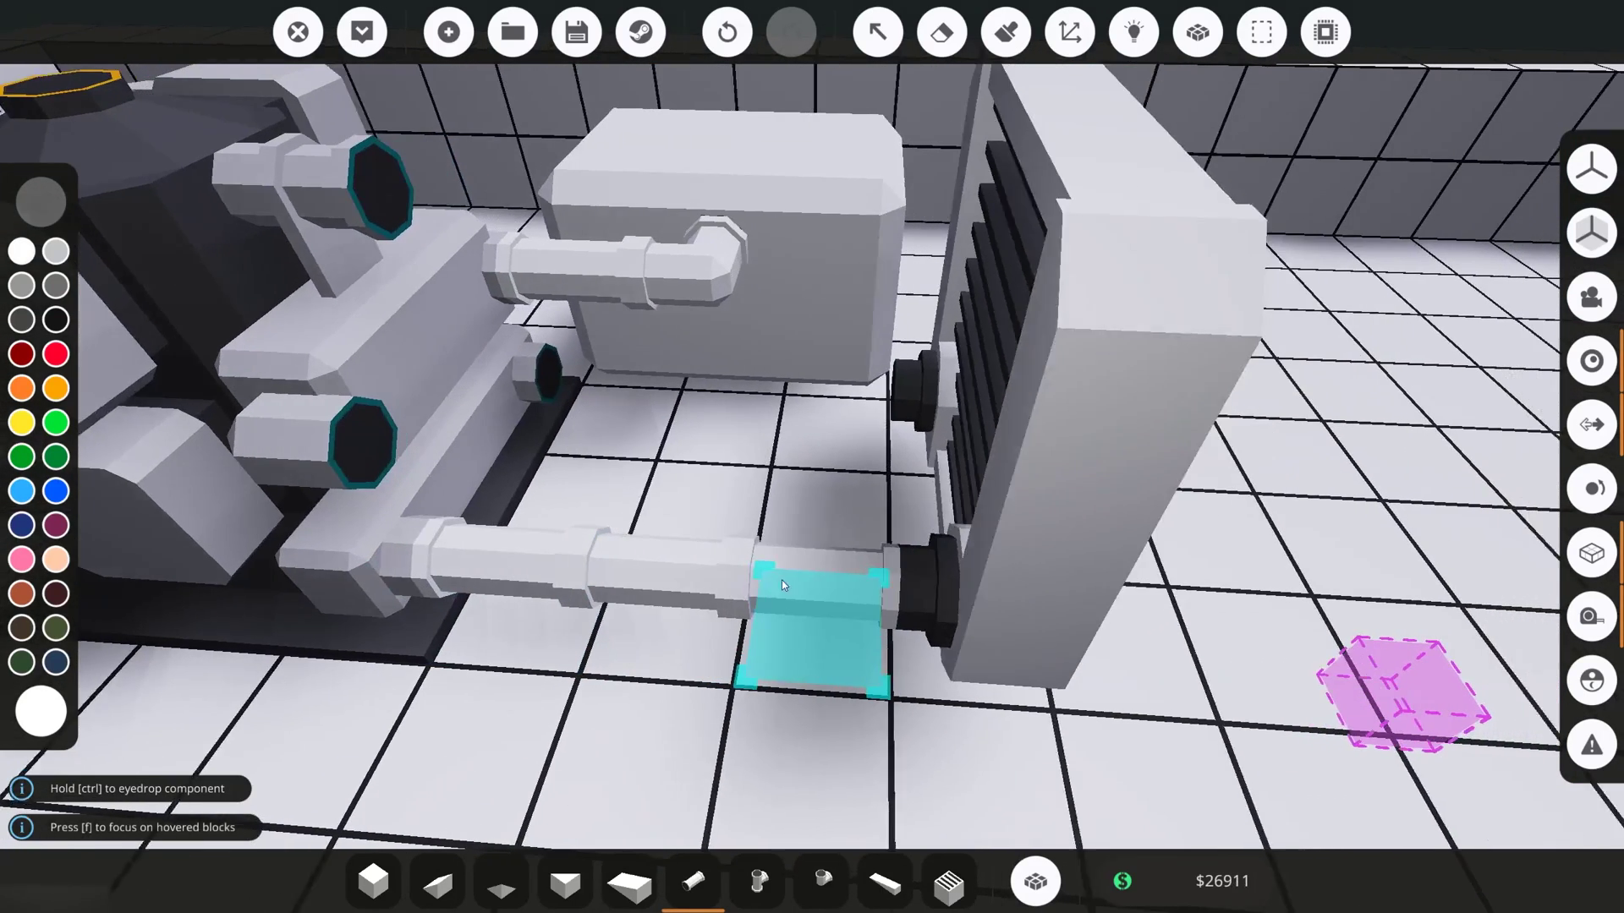
pyautogui.click(763, 582)
# Step: Connect the engine's coolant input to the radiator's other fluid port with three Pipe Straight sections
pyautogui.click(523, 378)
pyautogui.click(612, 390)
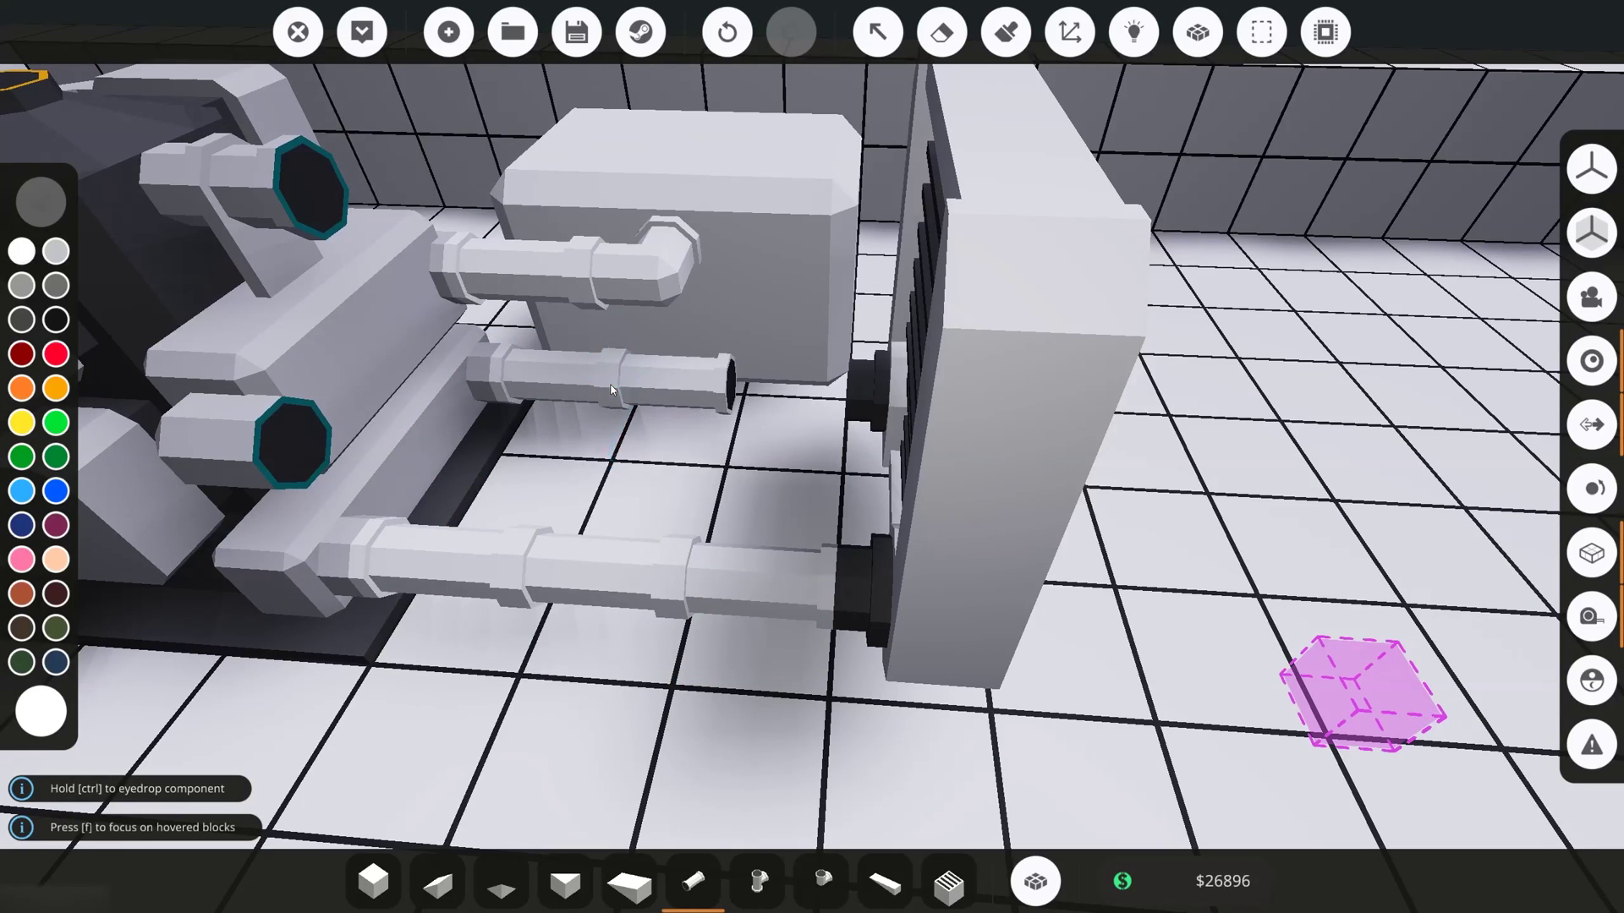
pyautogui.click(740, 394)
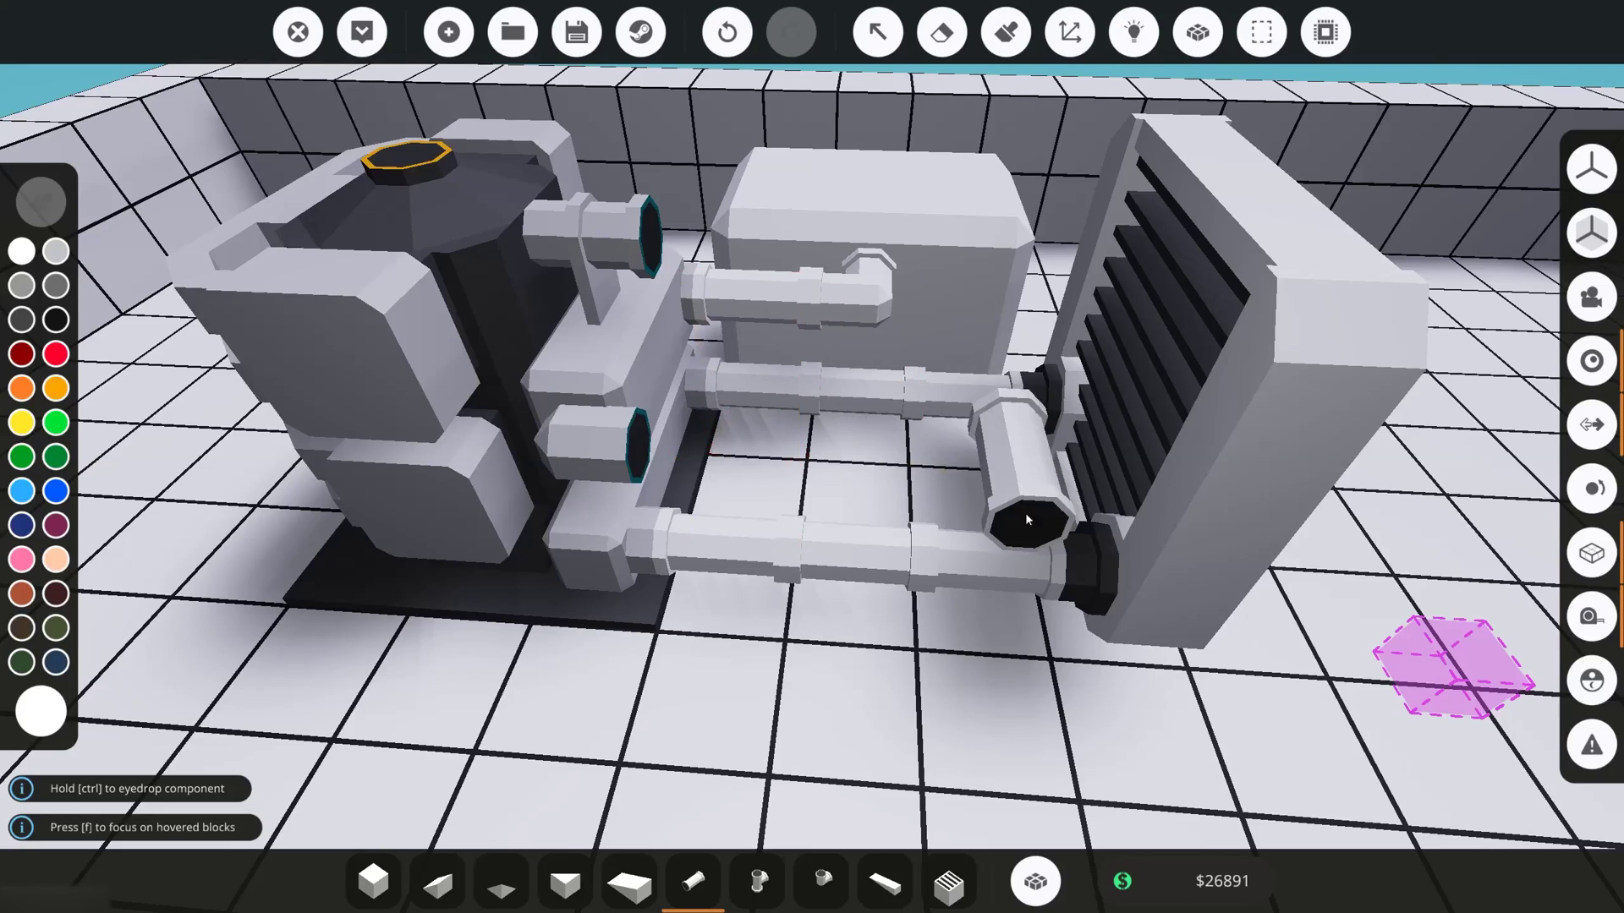
# Step: Attach a Pipe Angle to the engine's exhaust port, rotated so its open end points upwards
pyautogui.moveTo(1019, 511); pyautogui.dragTo(950, 511)
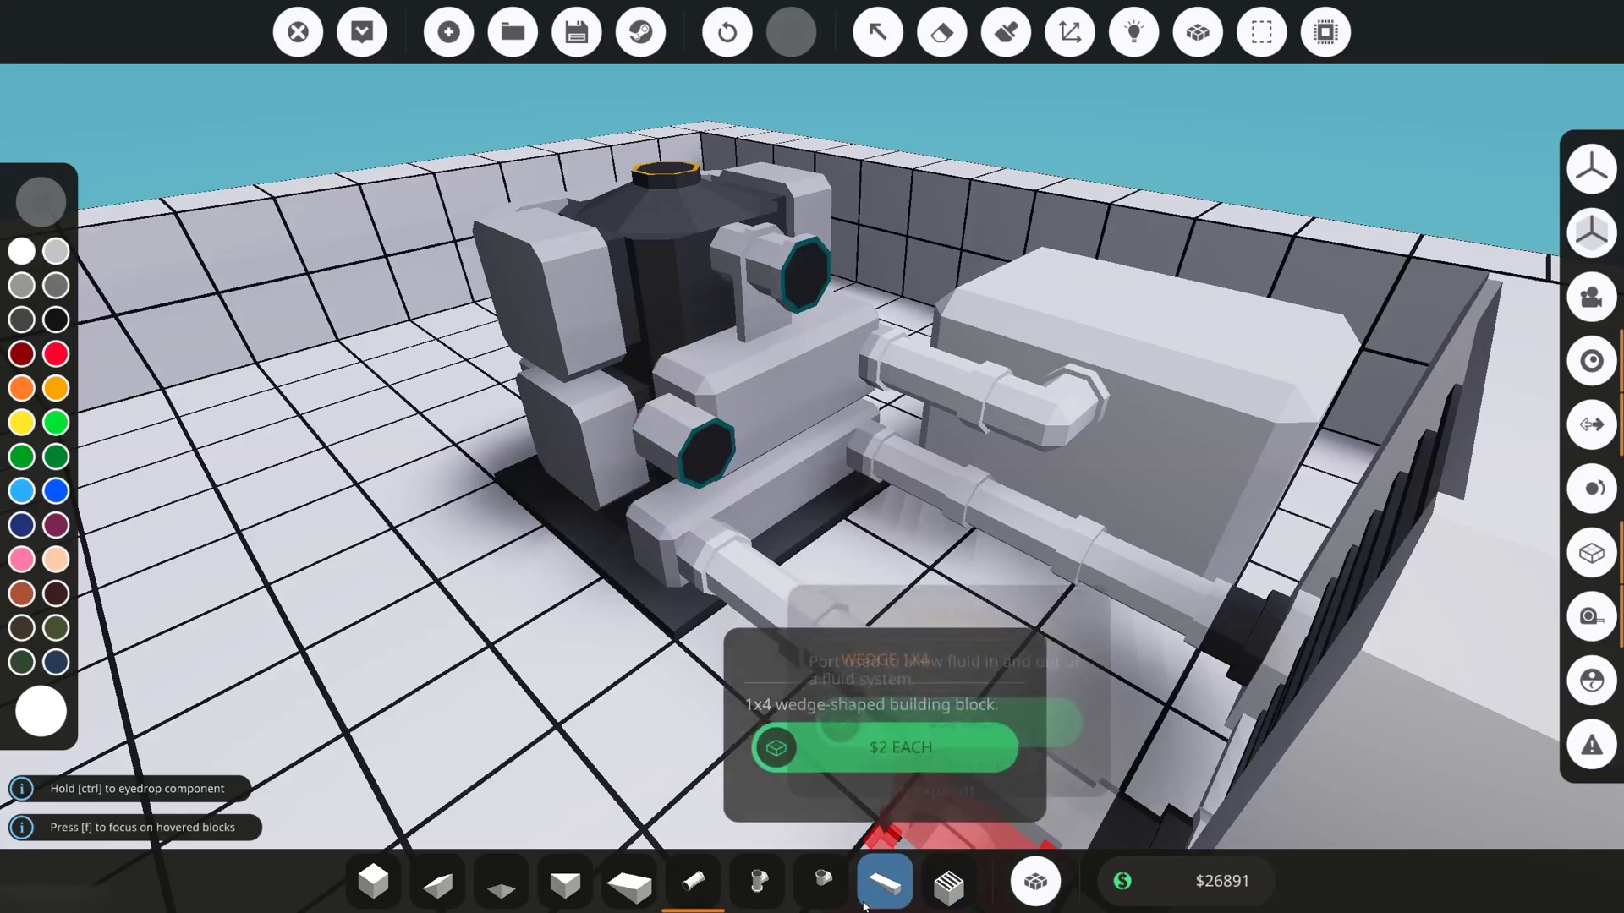
pyautogui.click(833, 895)
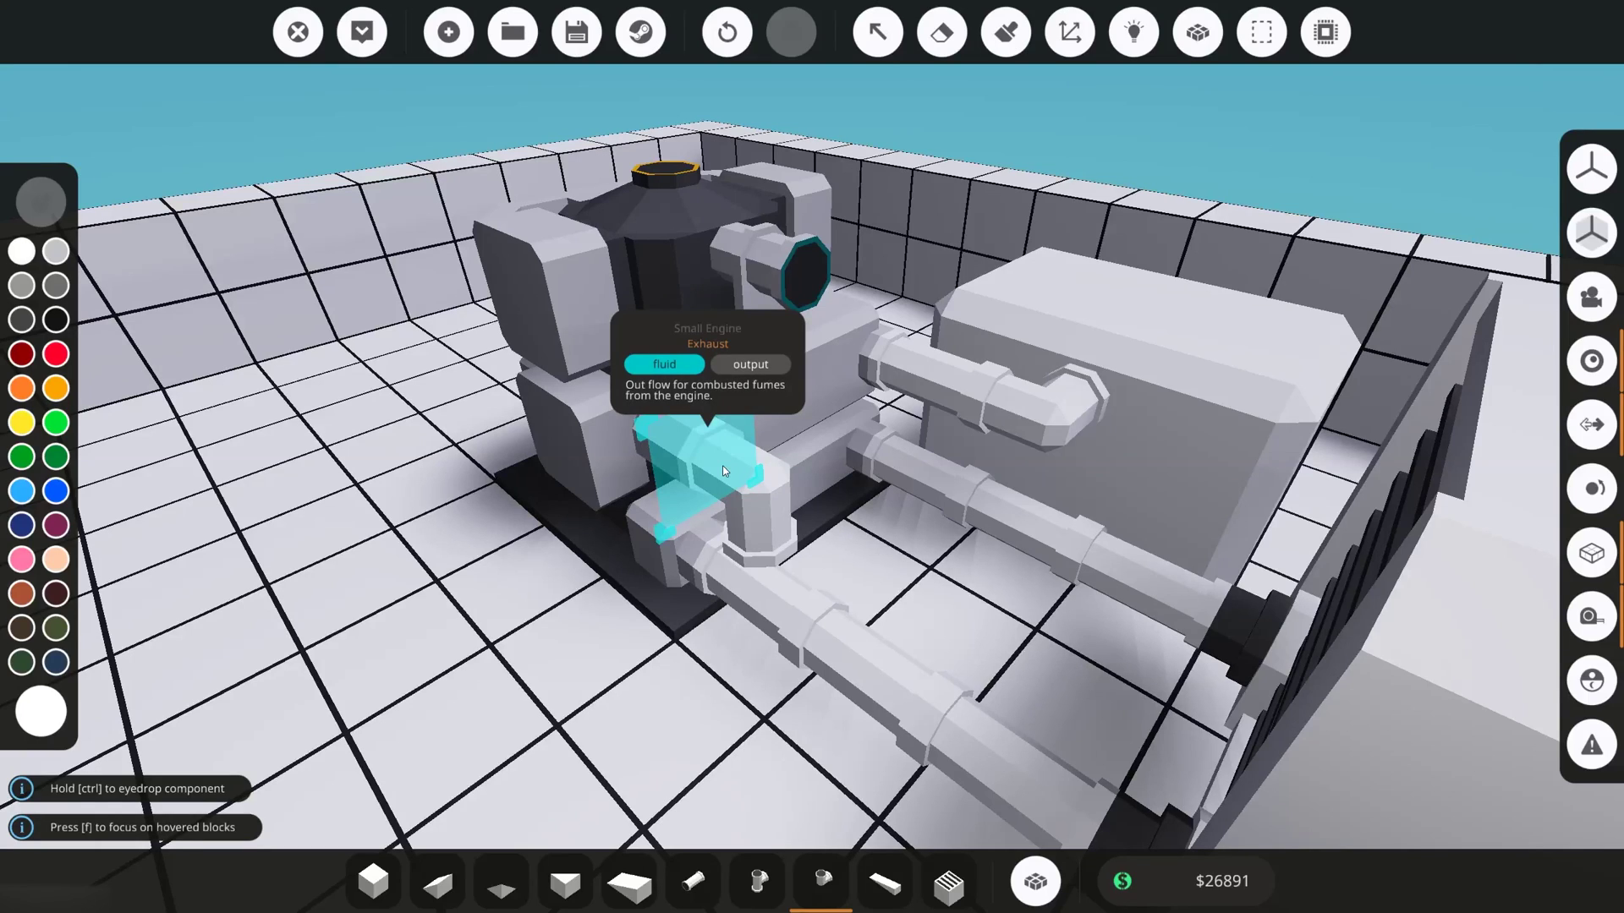
pyautogui.press('r')
pyautogui.press('r')
pyautogui.press('r')
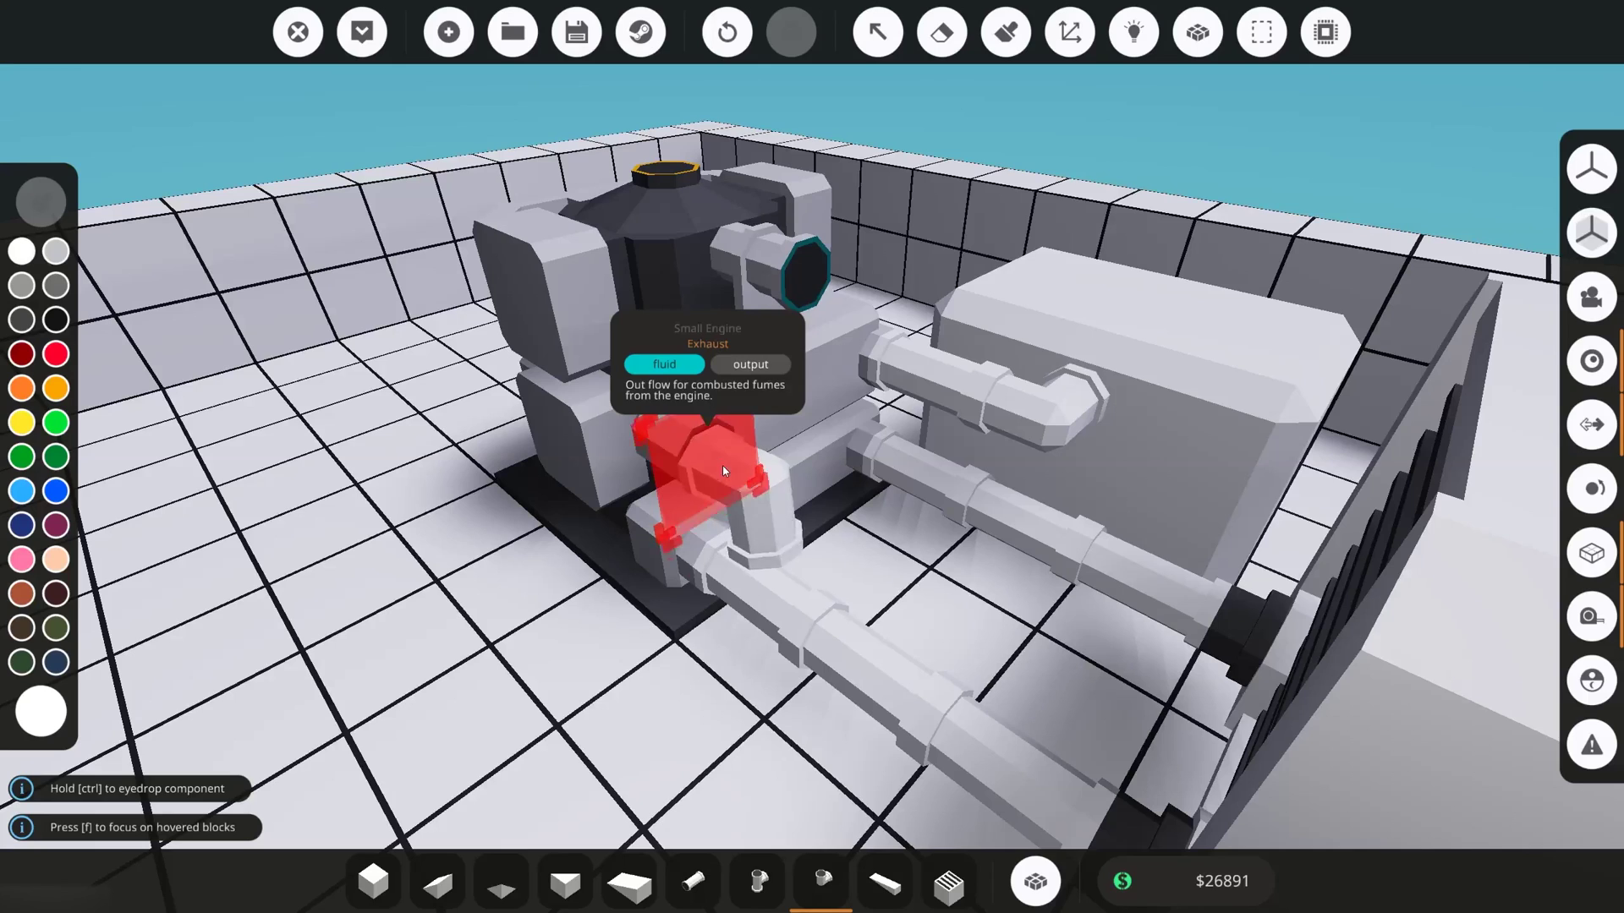
pyautogui.click(723, 465)
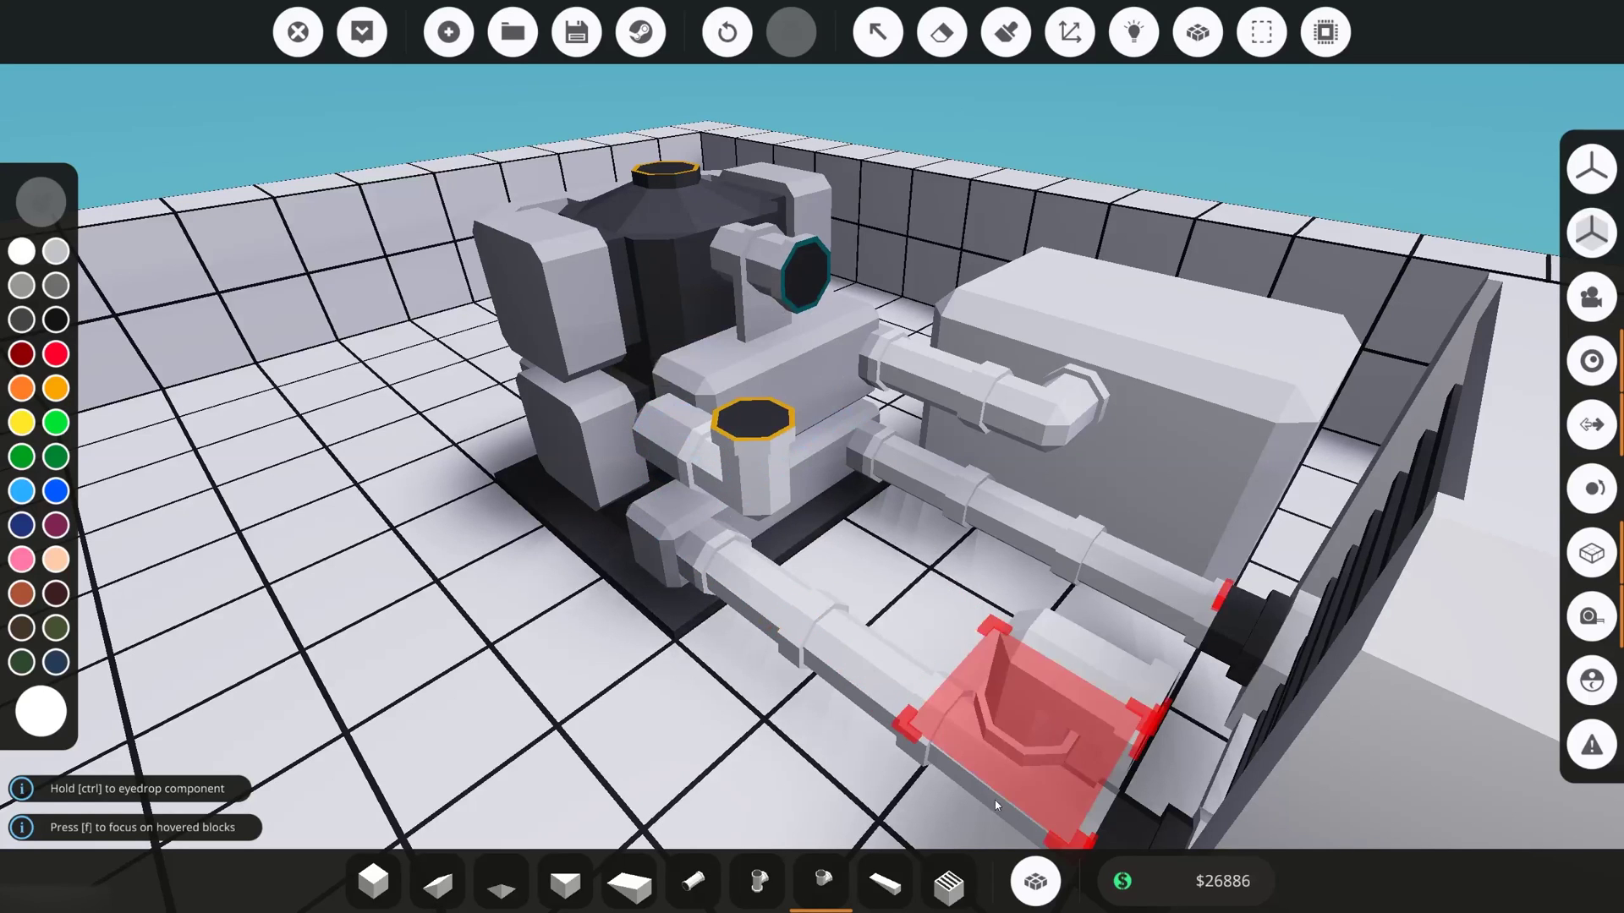
# Step: Find the vertical exhaust stack by searching the inventory for "exha" and mount it on the angled exhaust pipe
pyautogui.click(1047, 890)
pyautogui.write('exha')
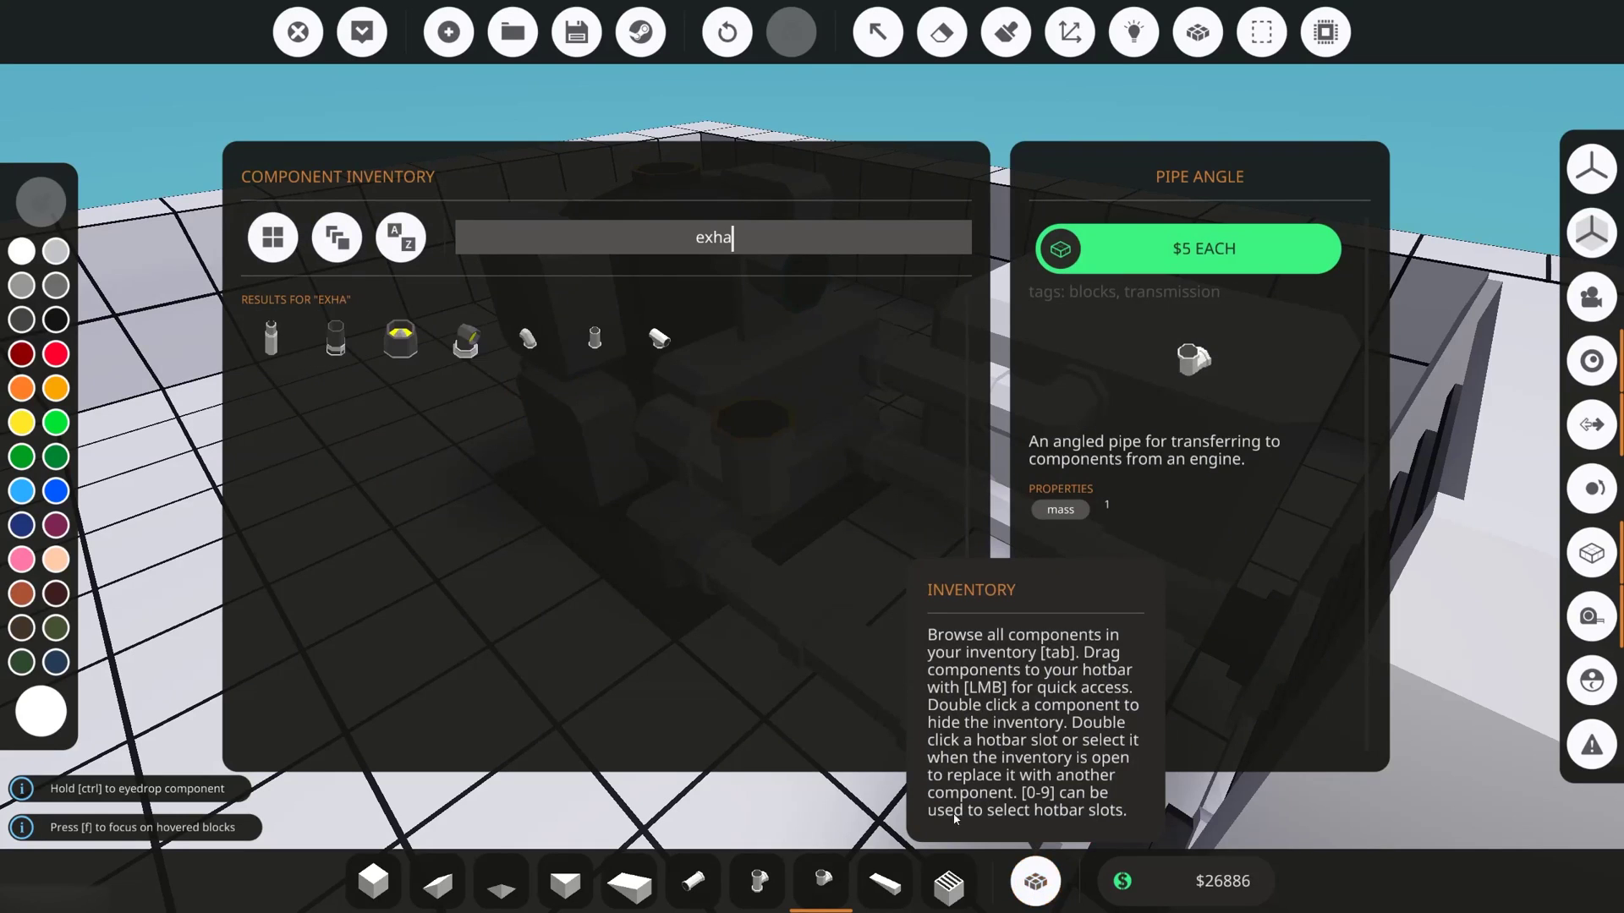
pyautogui.click(270, 338)
pyautogui.click(1033, 879)
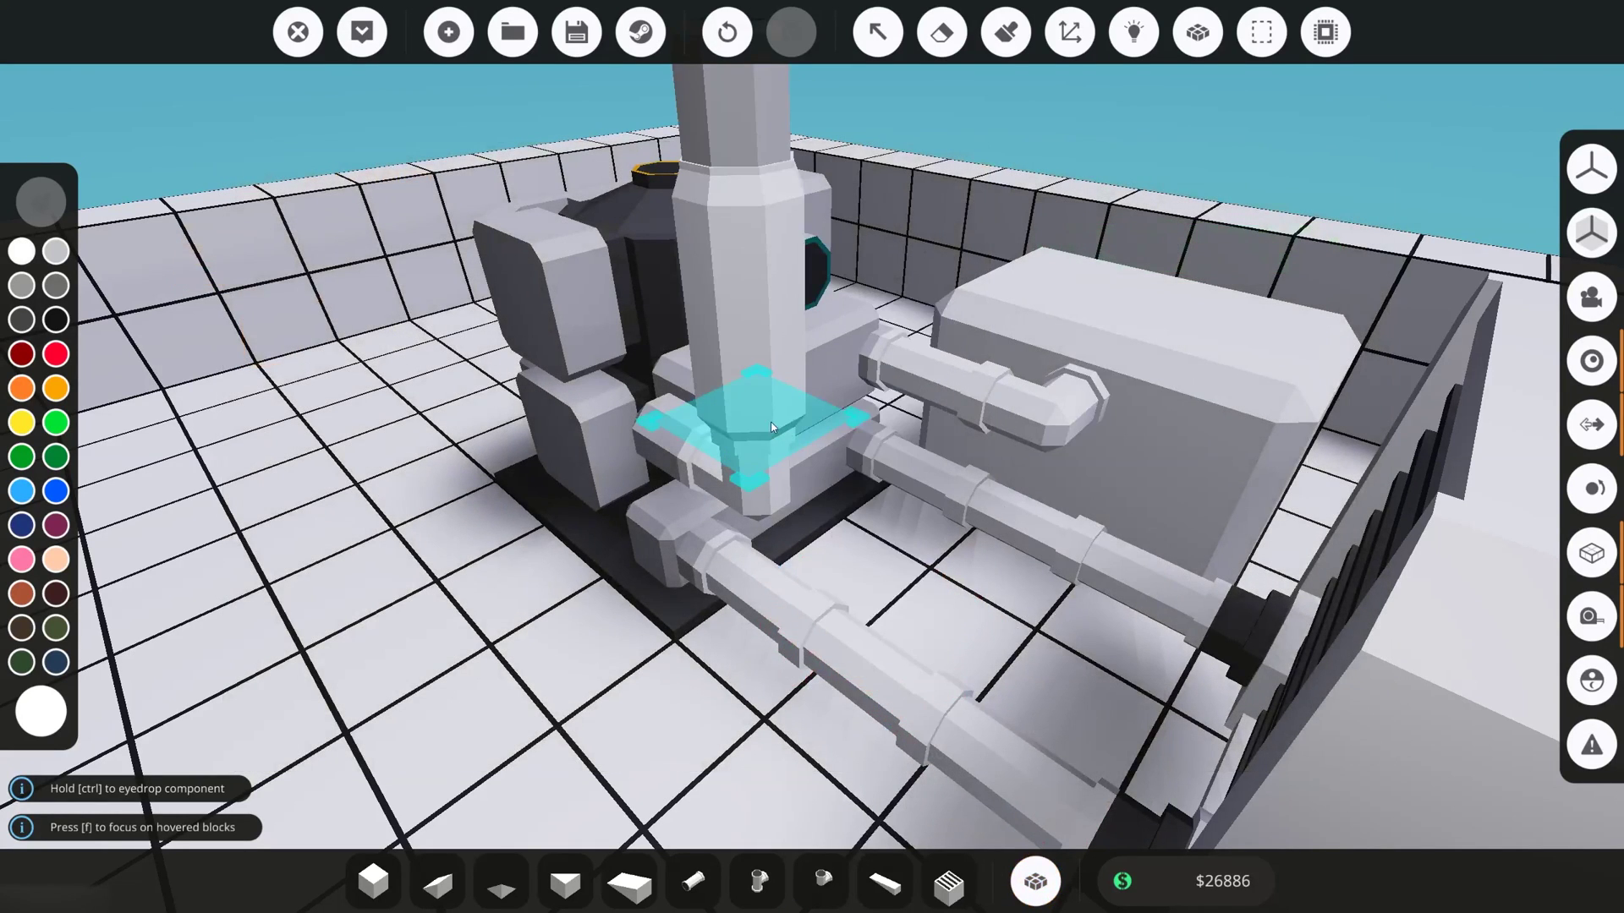
pyautogui.click(764, 423)
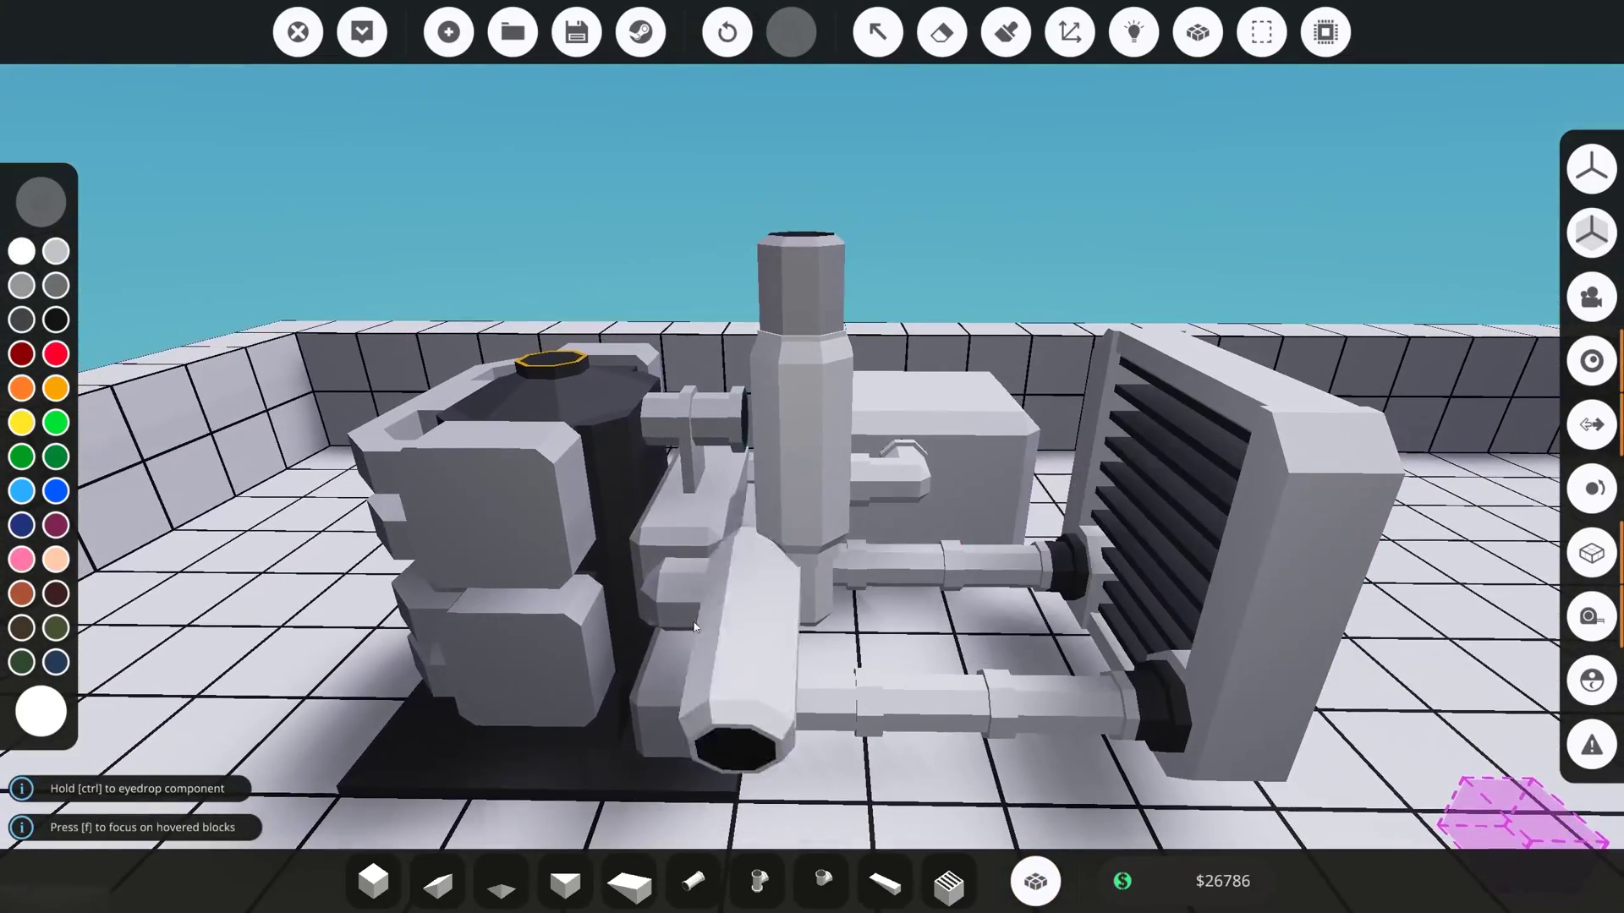
pyautogui.moveTo(770, 355); pyautogui.dragTo(524, 347)
pyautogui.moveTo(811, 456); pyautogui.dragTo(914, 452)
pyautogui.moveTo(1049, 541); pyautogui.dragTo(934, 541)
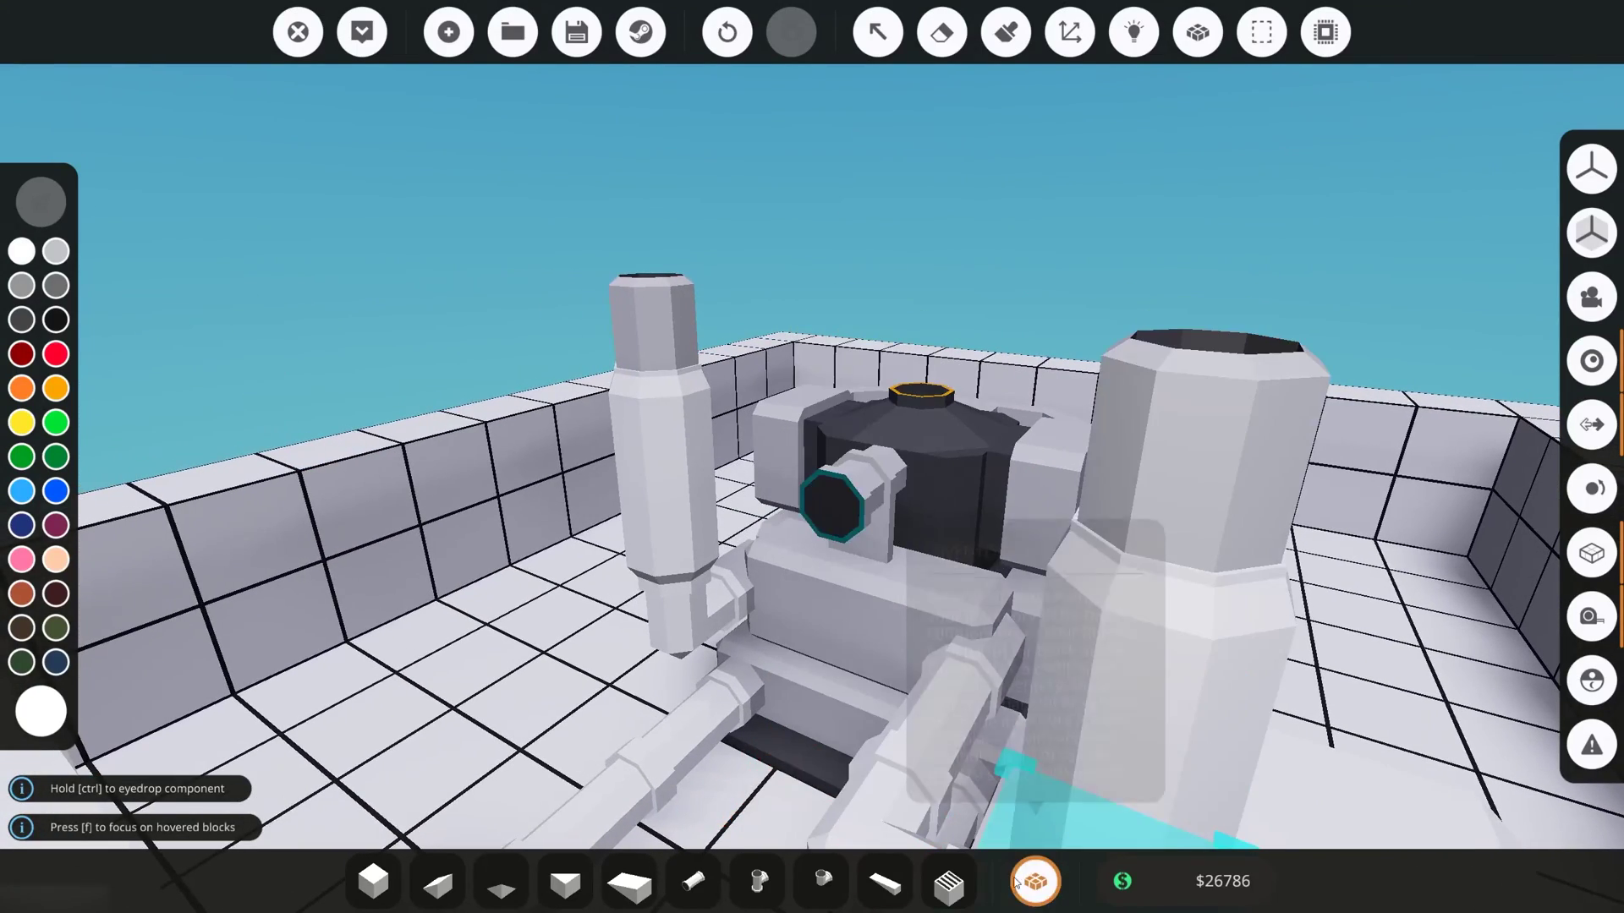
pyautogui.click(693, 882)
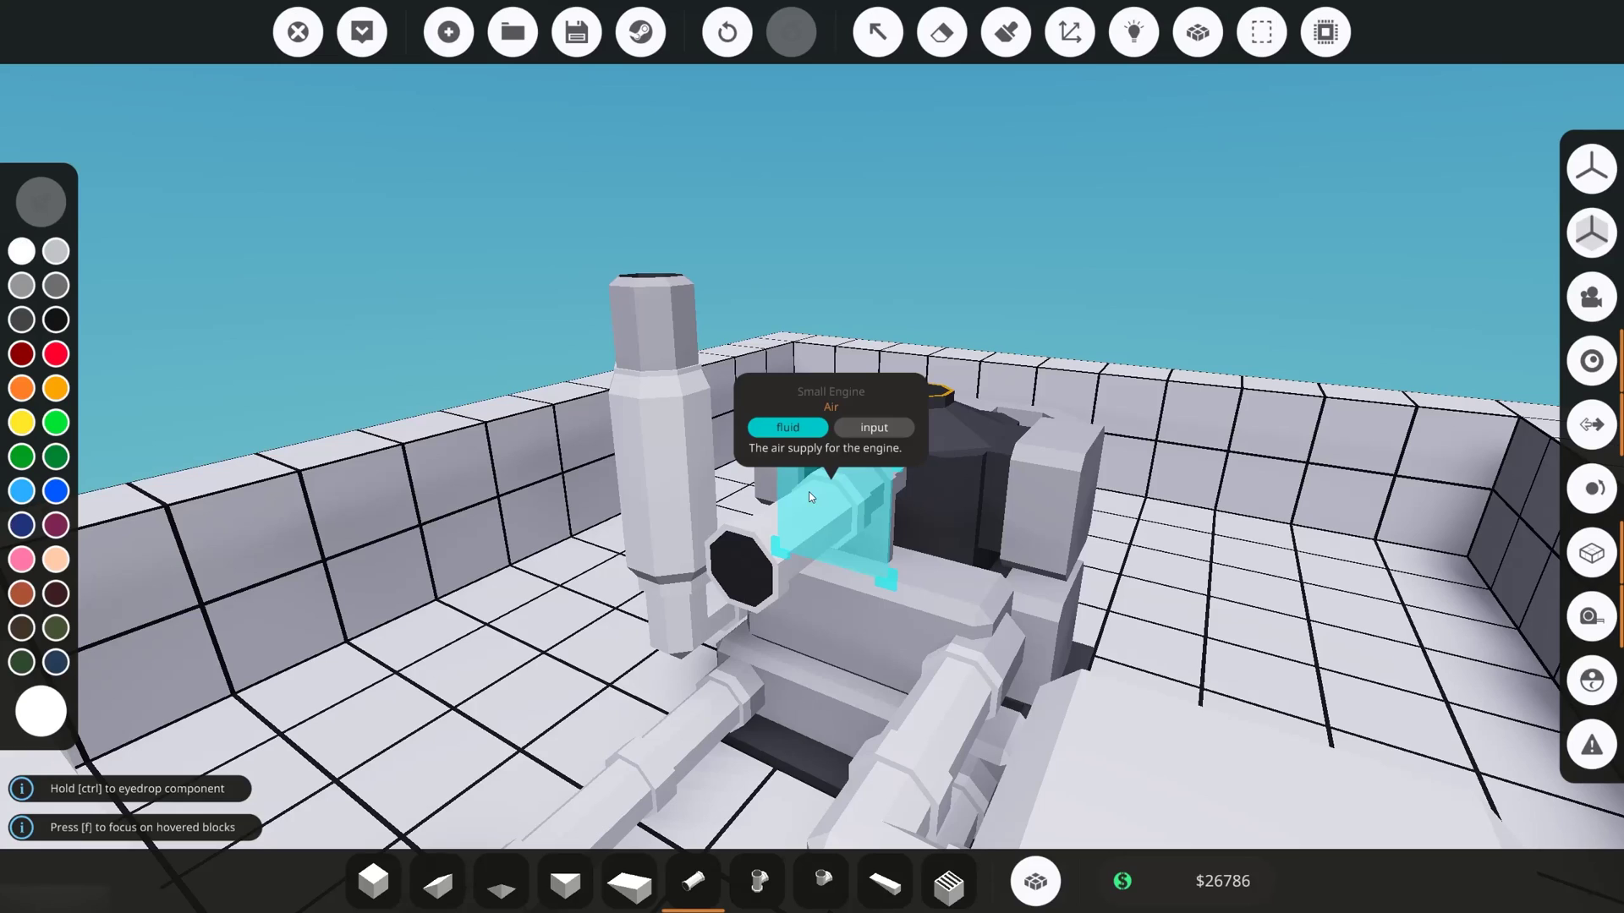
pyautogui.press('s')
pyautogui.press('d')
pyautogui.press('w')
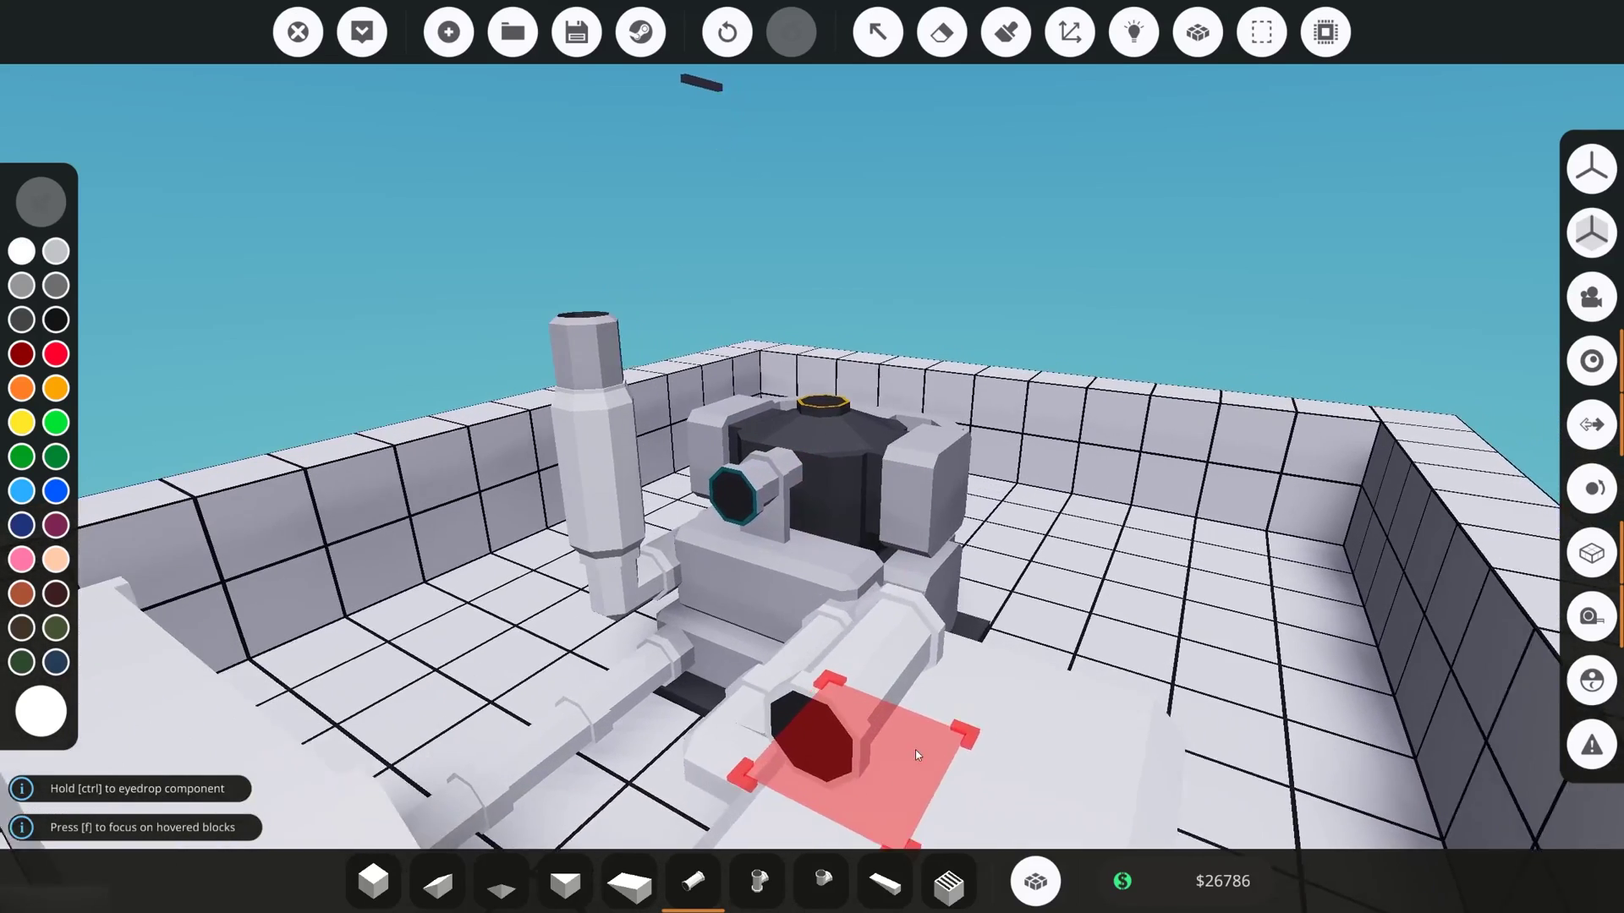
pyautogui.press('w')
pyautogui.press('a')
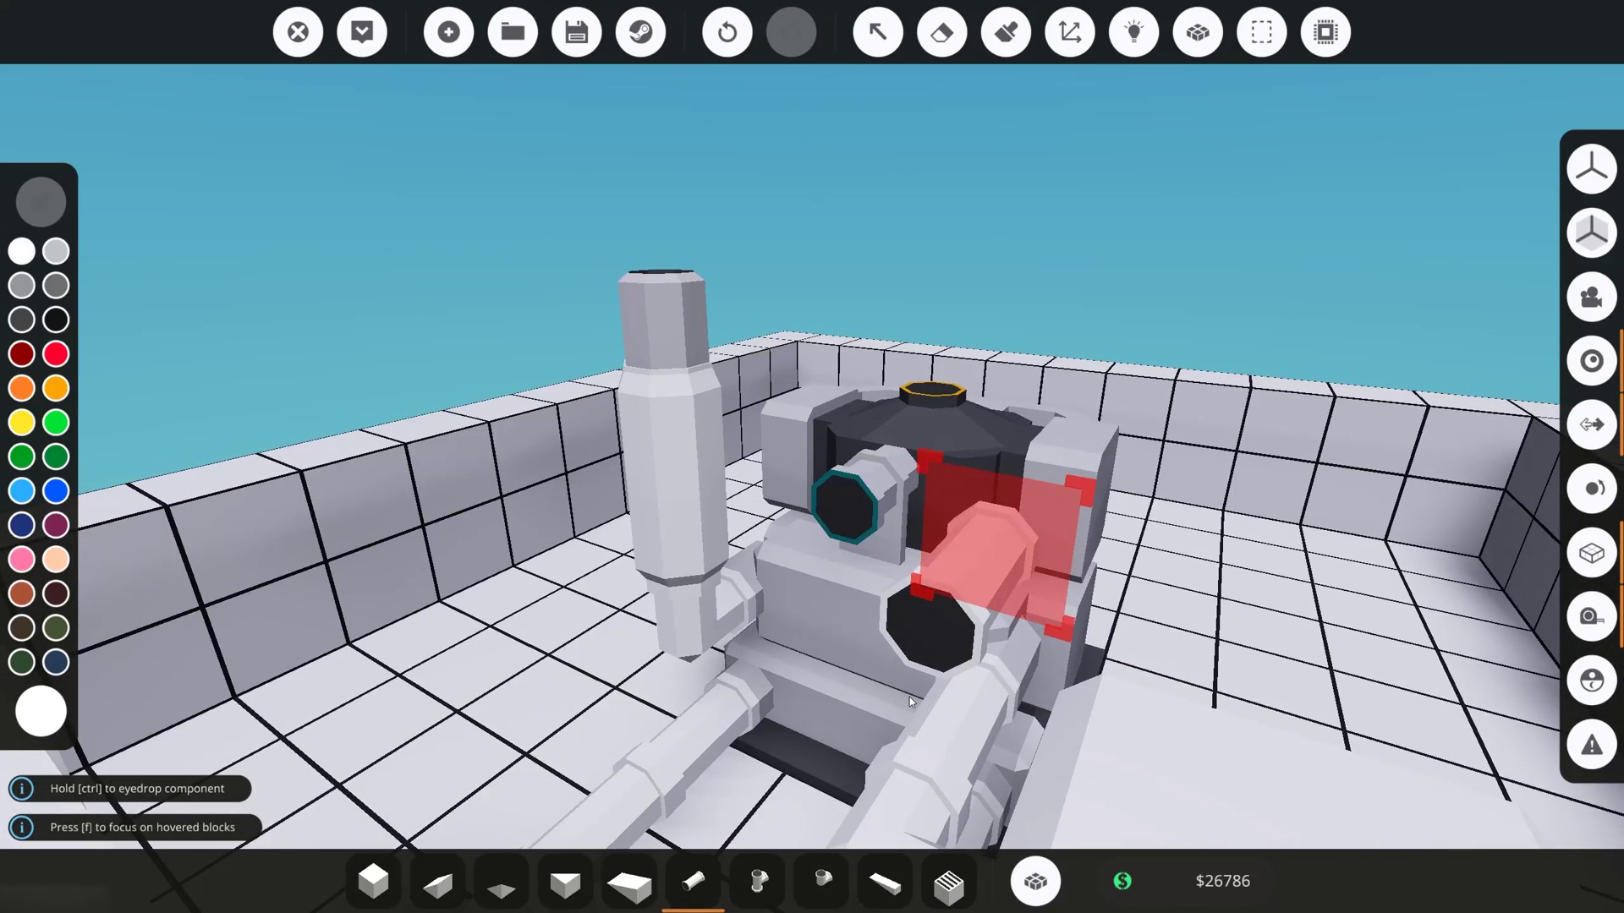
# Step: Place a slatted fluid port directly on the engine's air input, with its grille facing away from the engine
pyautogui.click(968, 895)
pyautogui.click(866, 546)
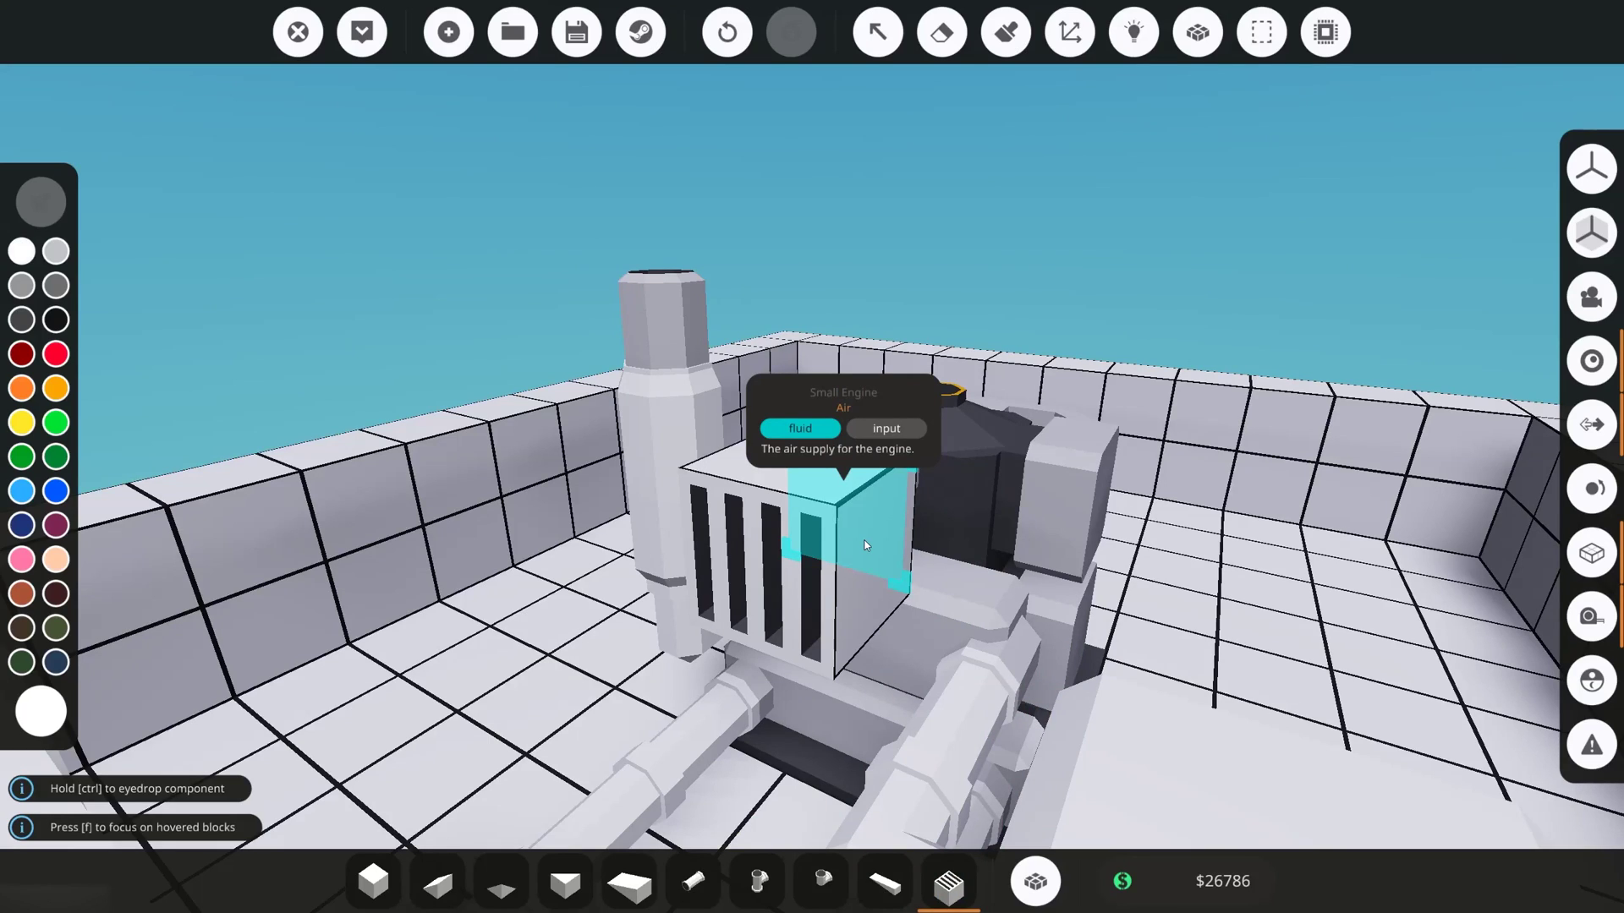
pyautogui.click(866, 546)
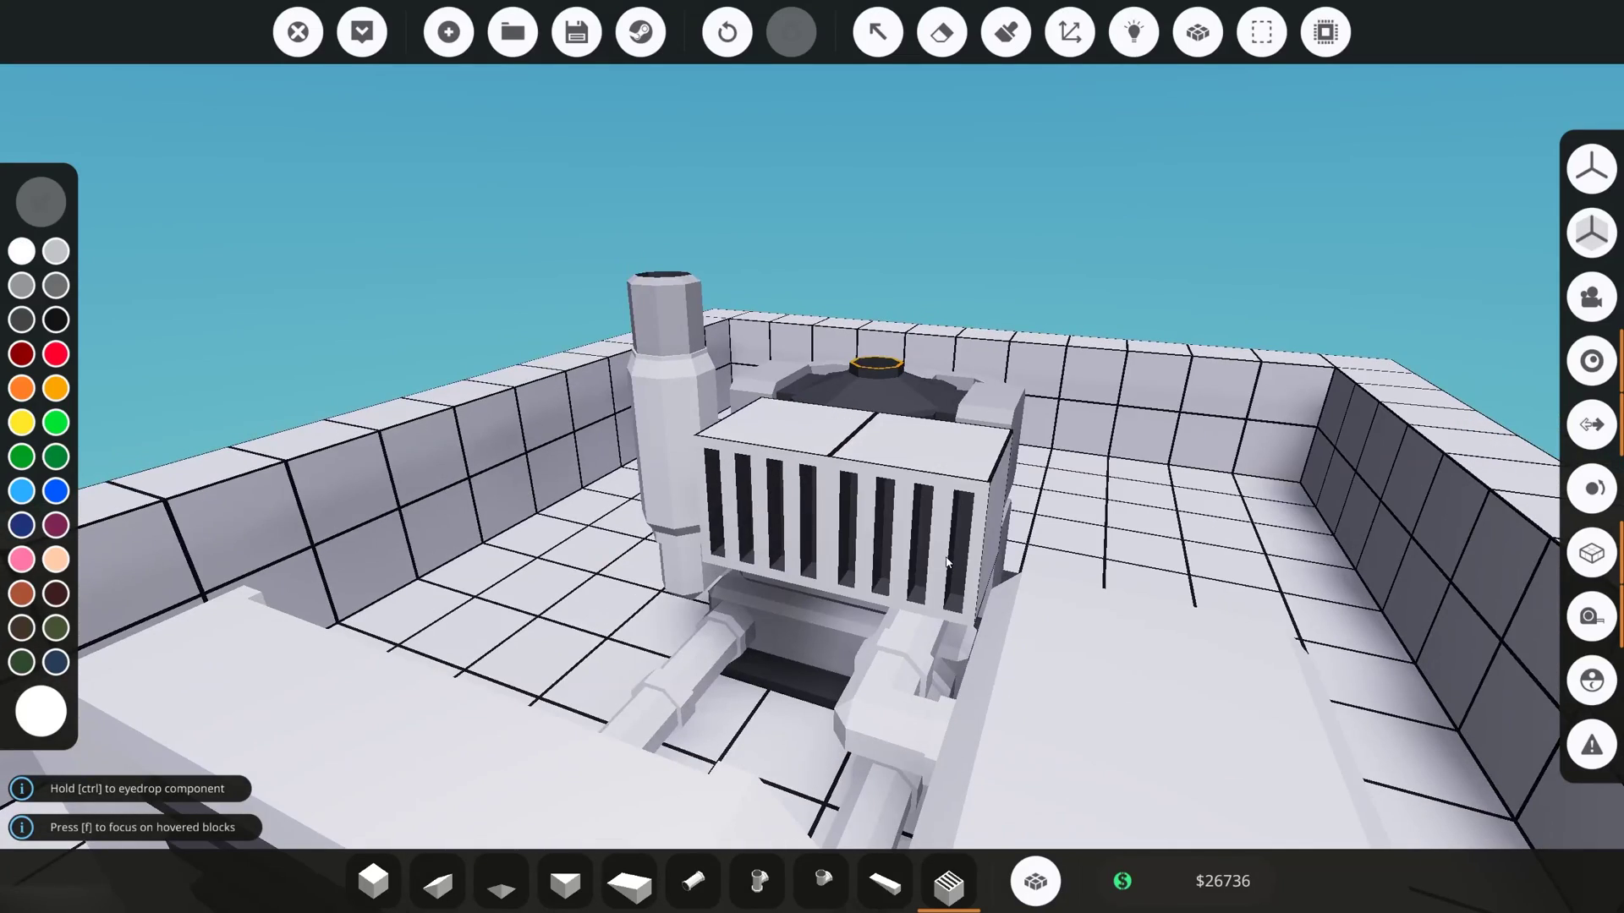
# Step: Look over the assembled engine, radiator, fuel tank, exhaust stack and air intake from around the hull
pyautogui.press('s')
pyautogui.press('w')
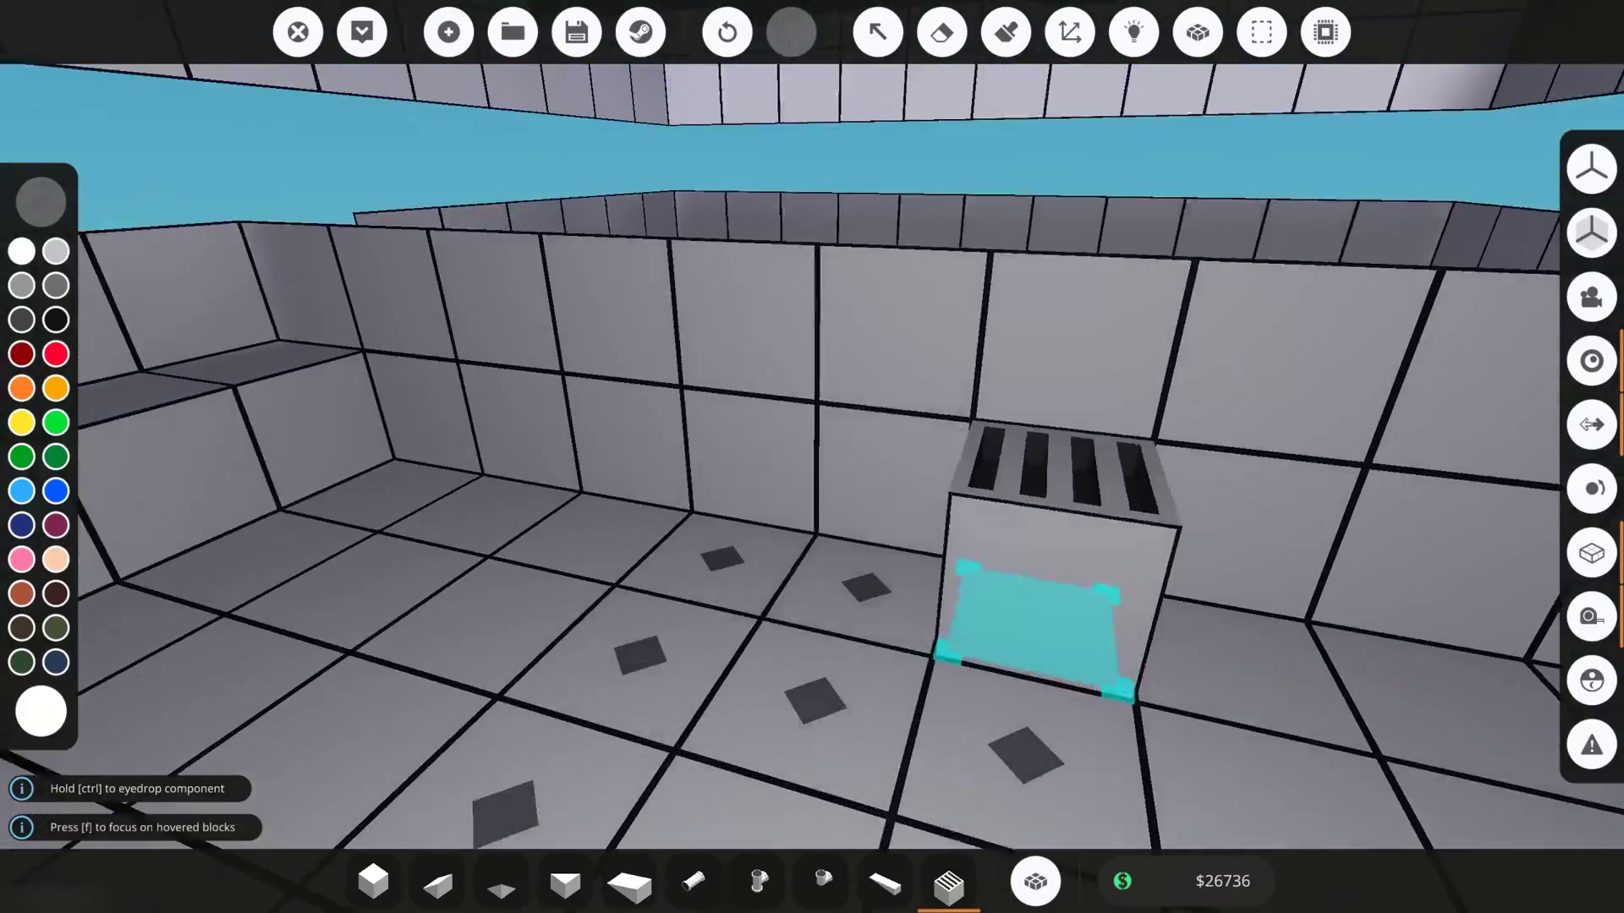
pyautogui.press('s')
pyautogui.press('w')
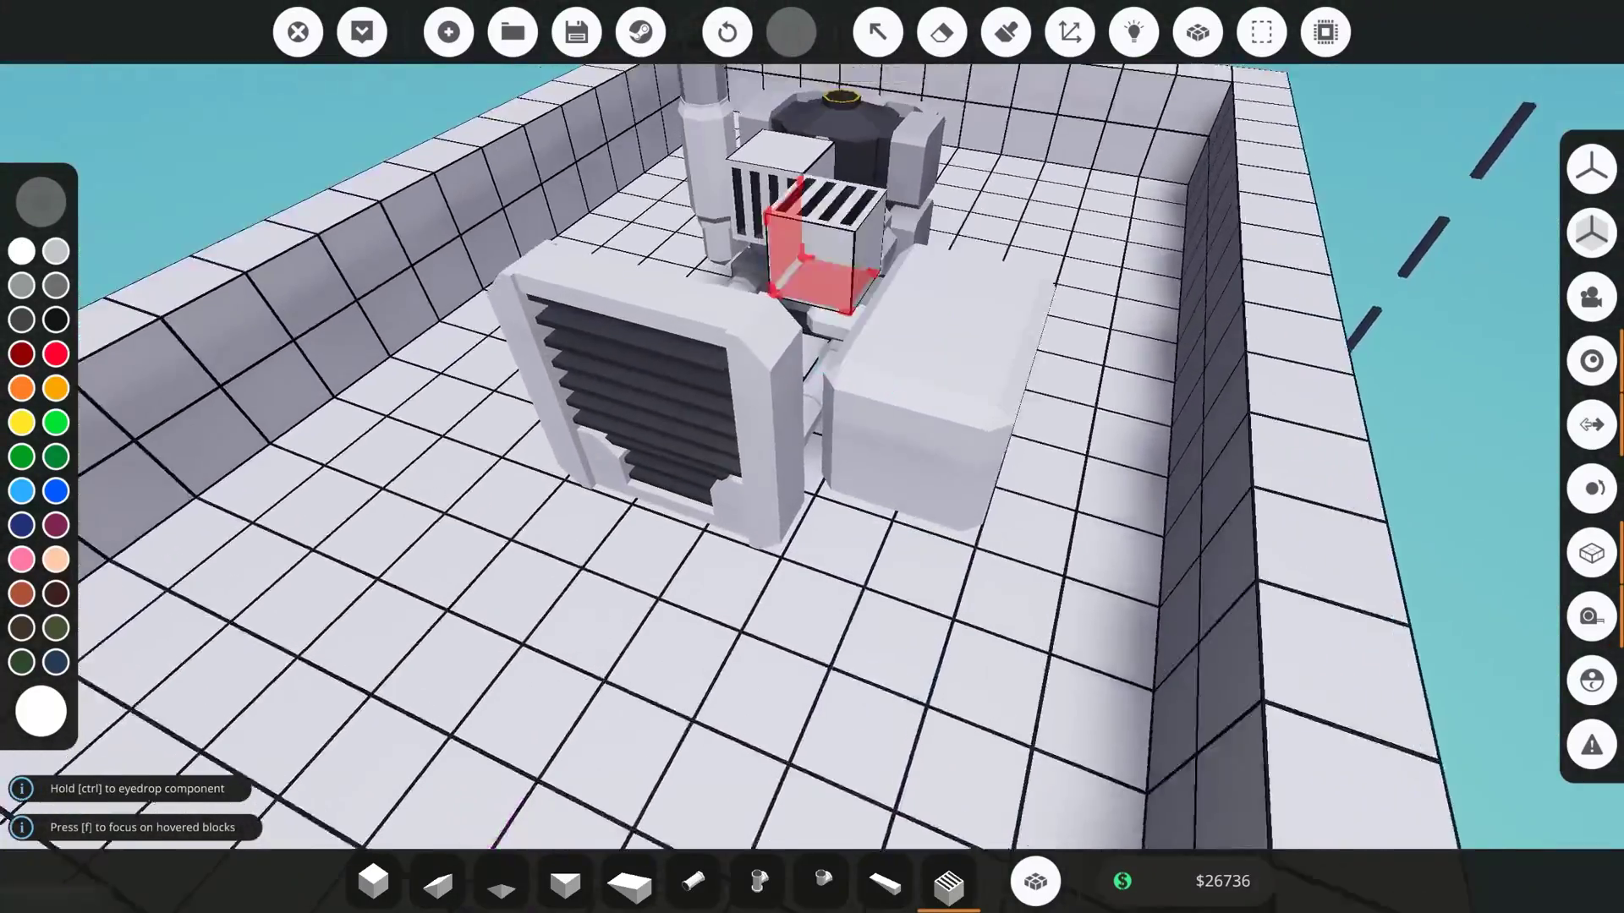
pyautogui.press('f')
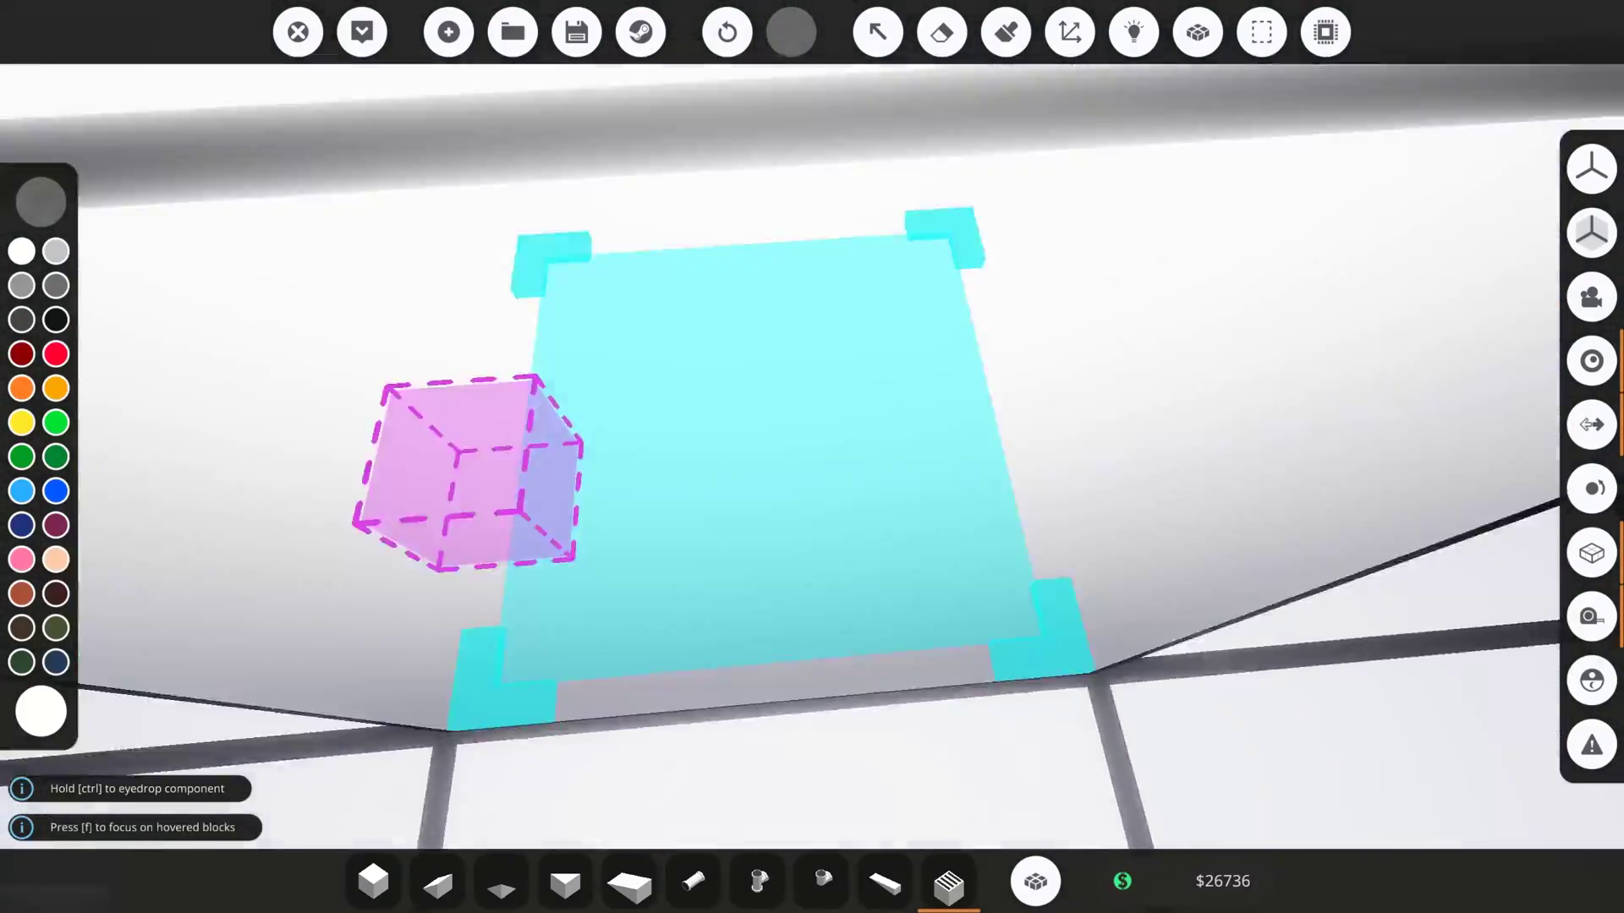
pyautogui.press('f')
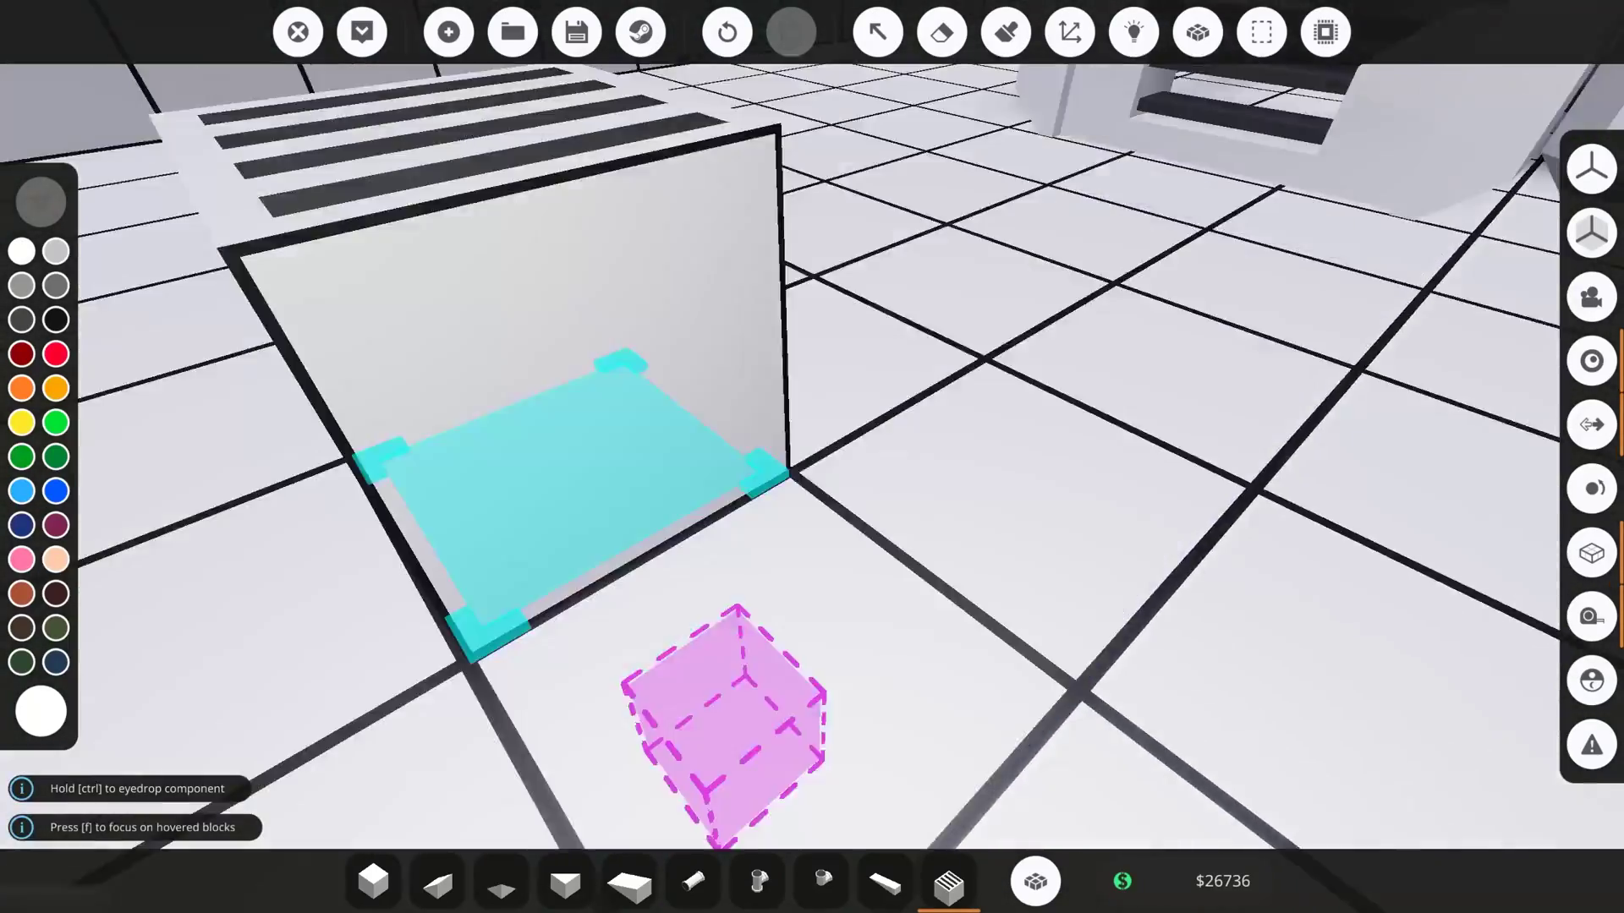
pyautogui.press('f')
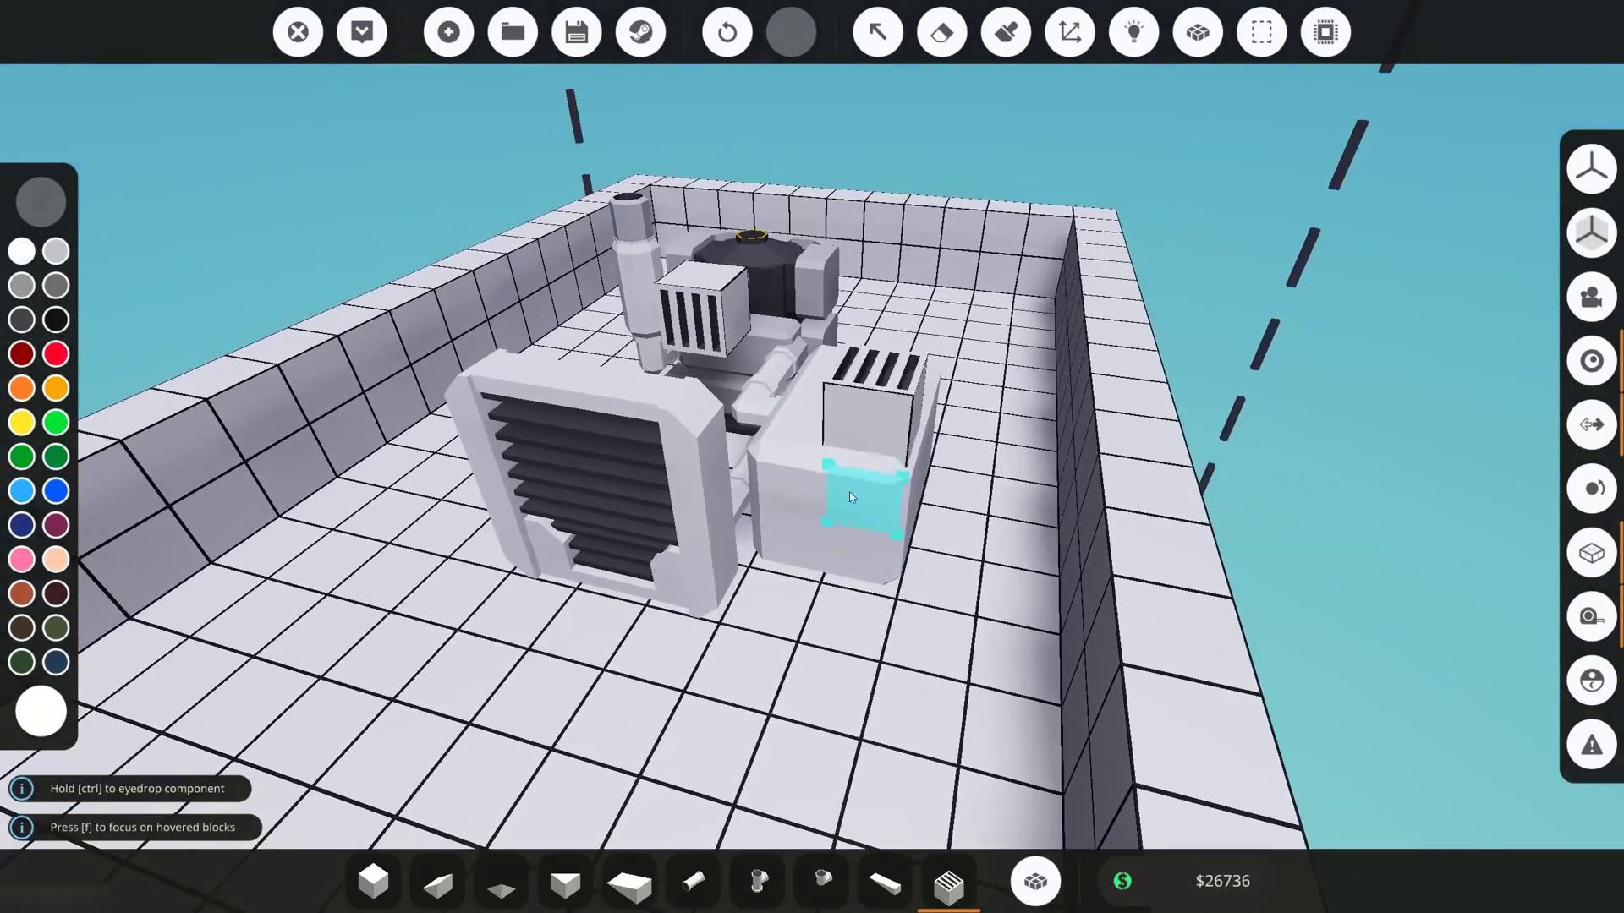
pyautogui.press('w')
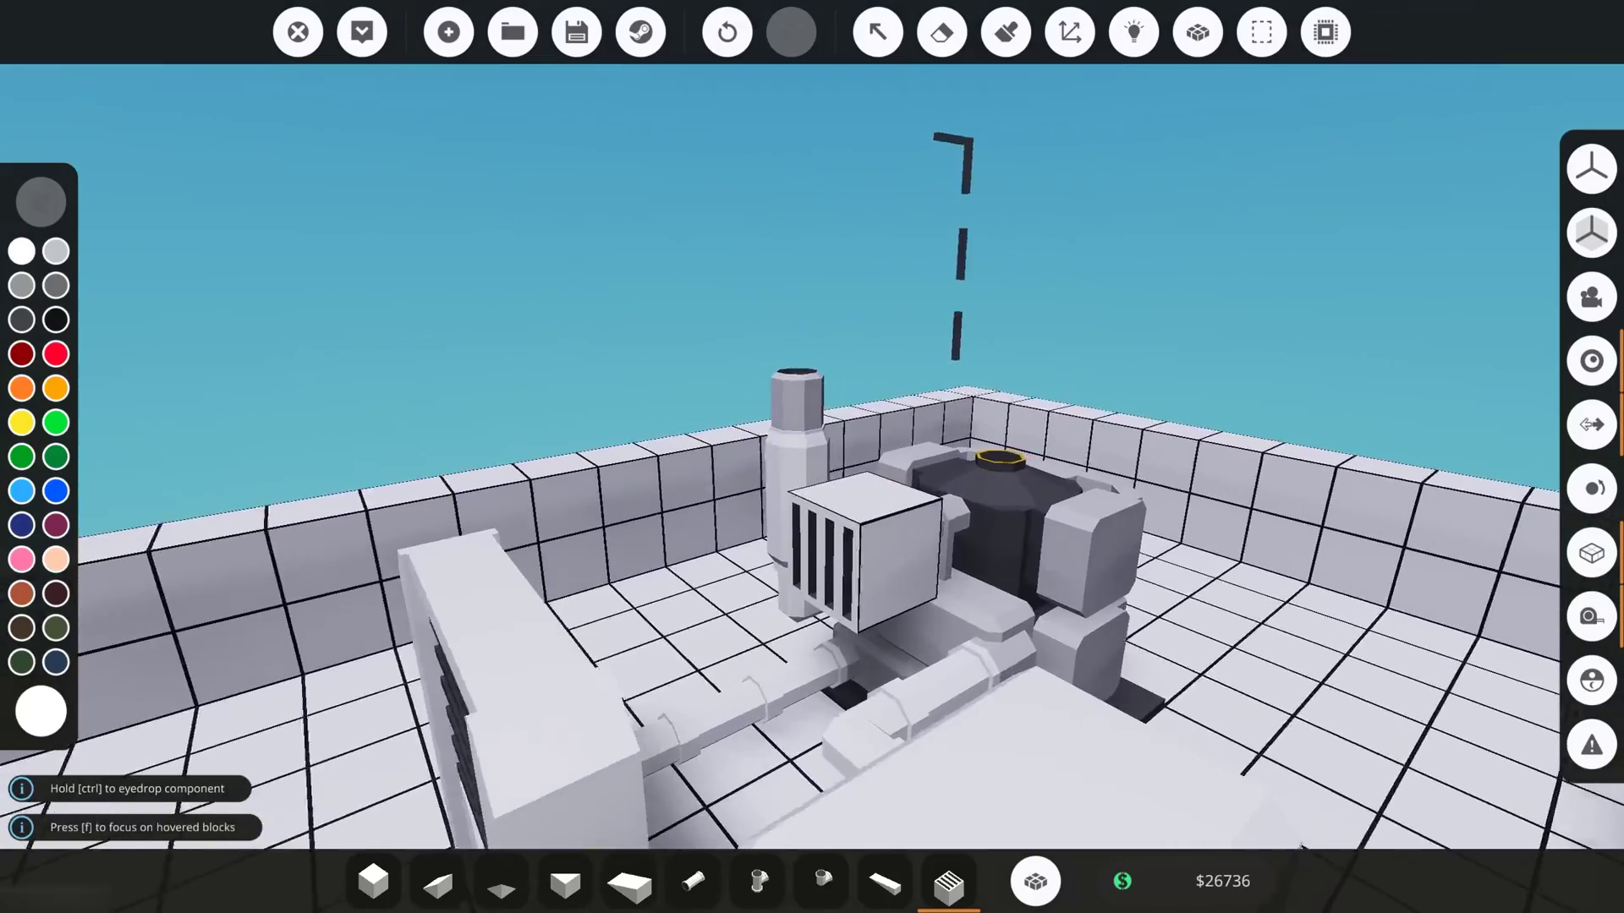
# Step: Examine the engine, its air intake and the free deck towards the stern from several sides
pyautogui.press('w')
pyautogui.press('s')
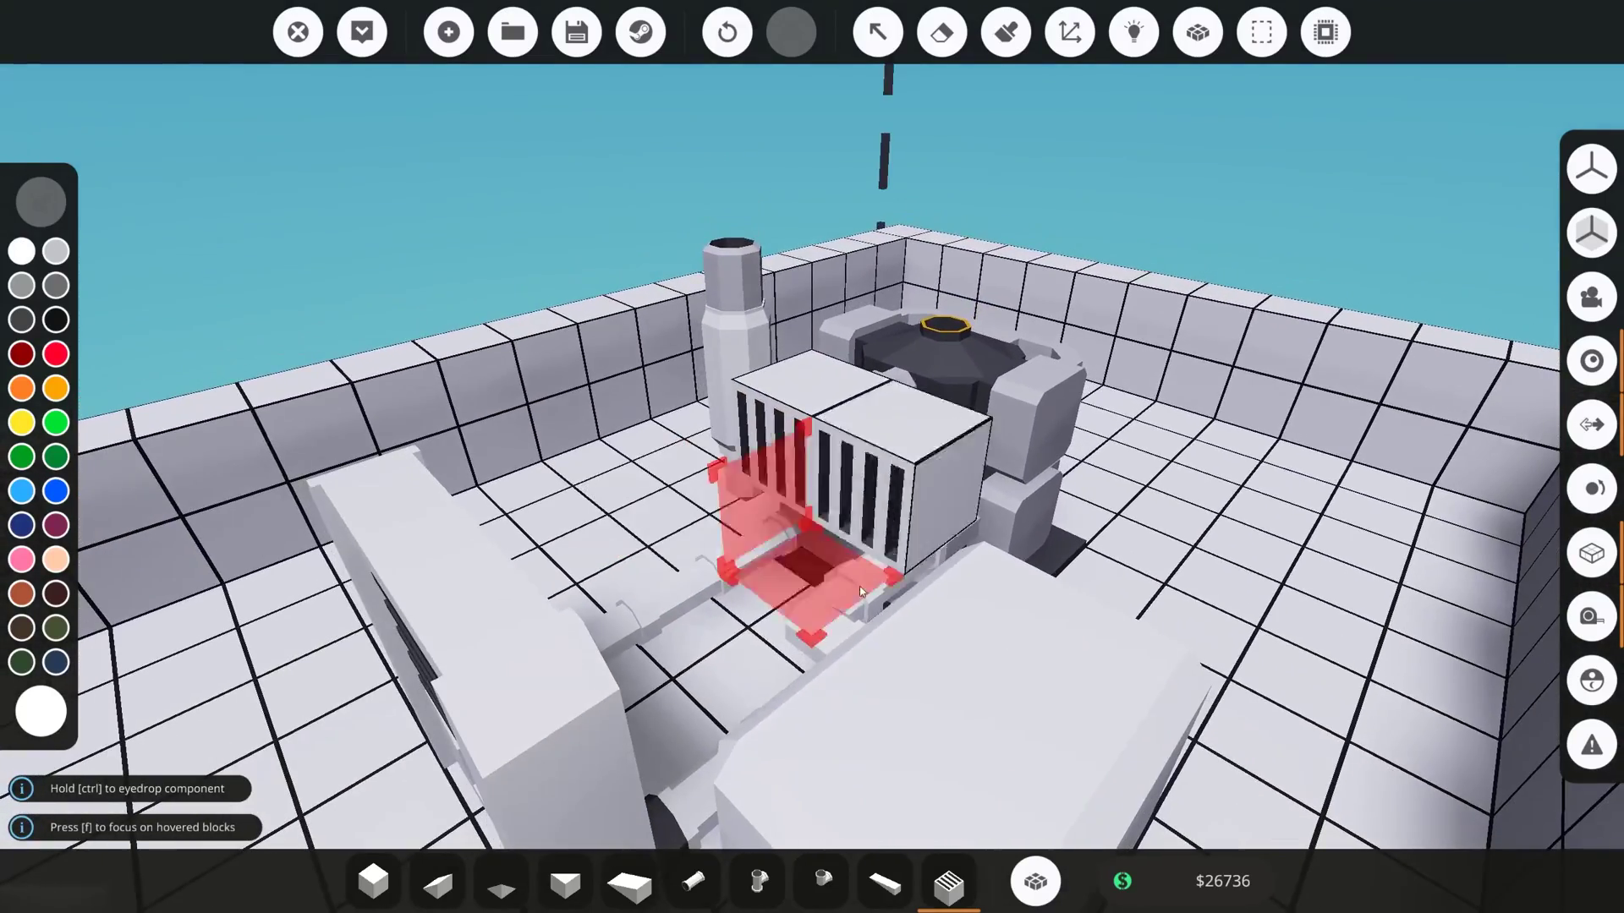
pyautogui.press('s')
pyautogui.press('f')
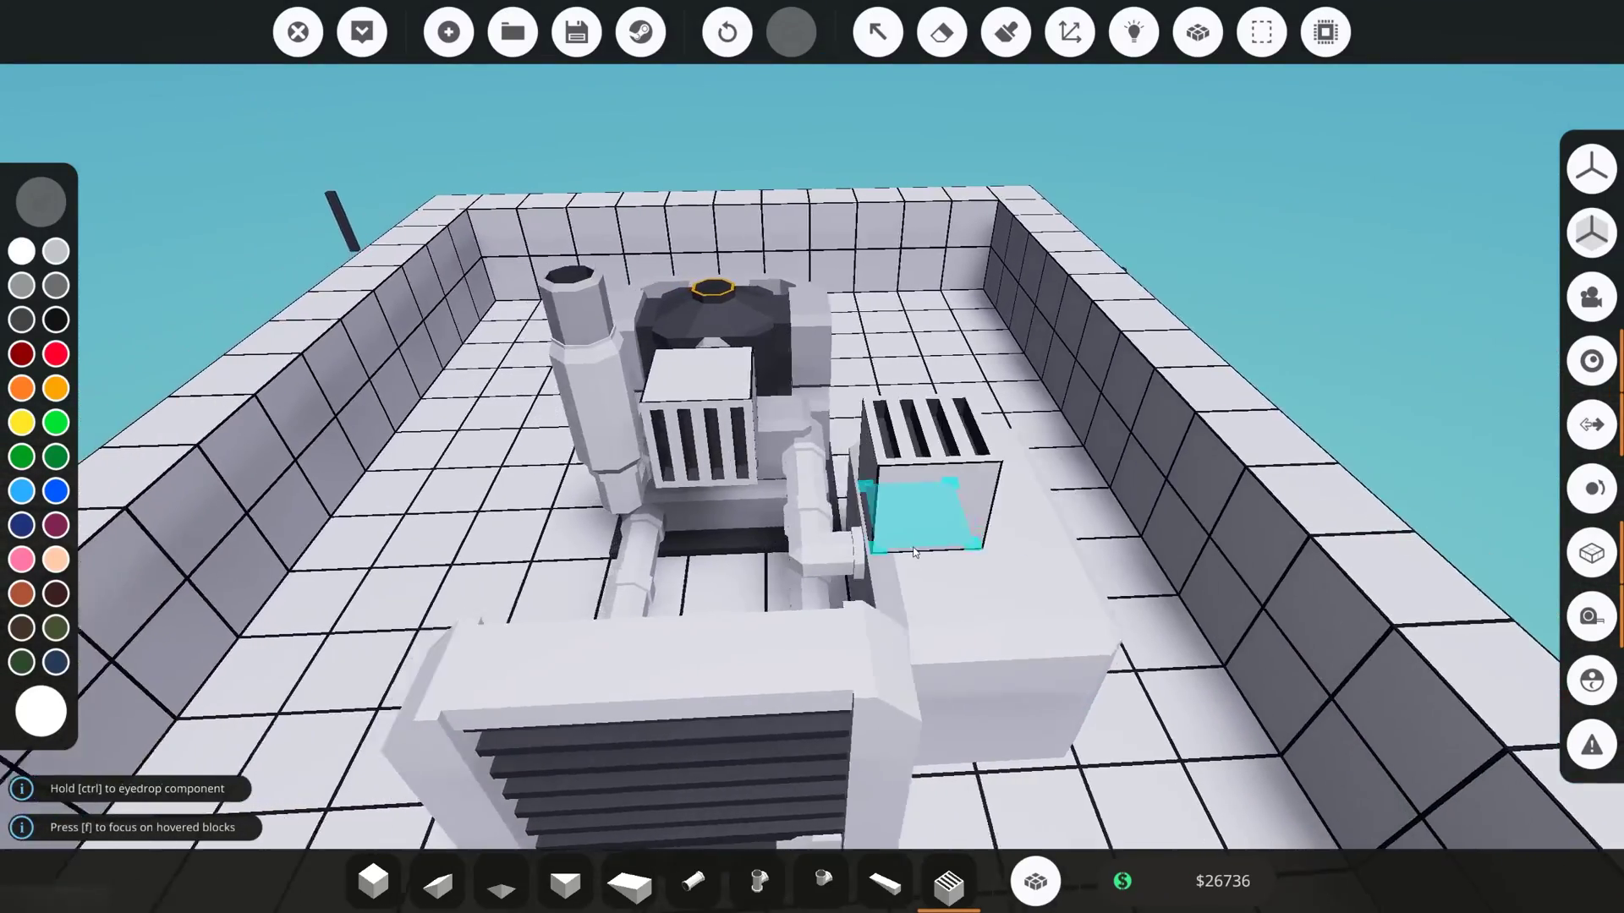
pyautogui.press('f')
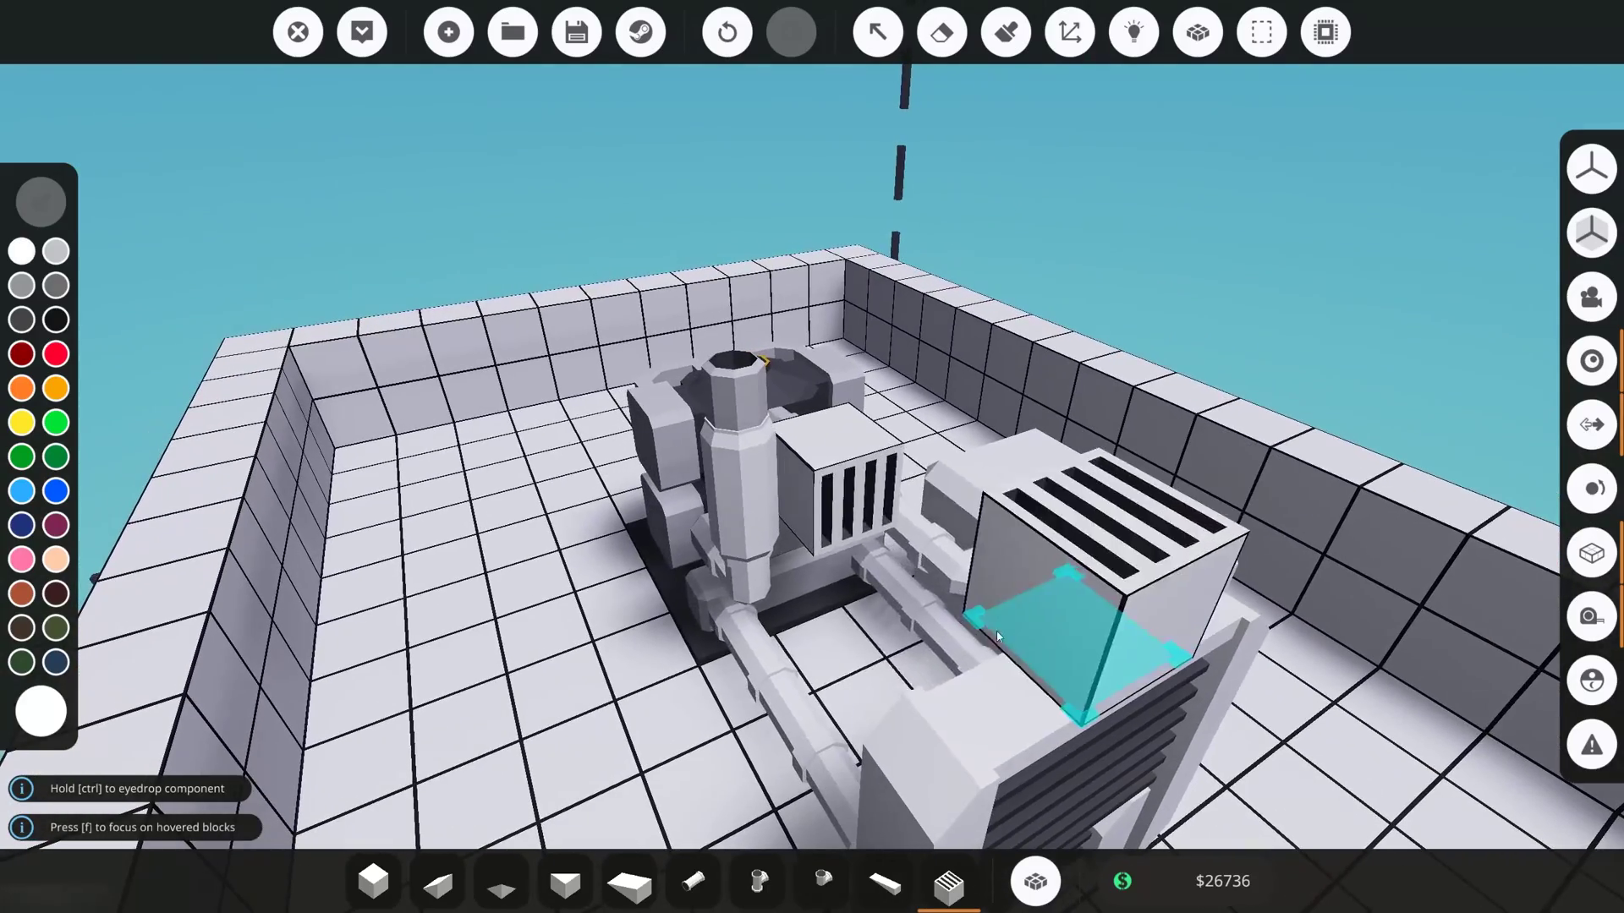
pyautogui.press('f')
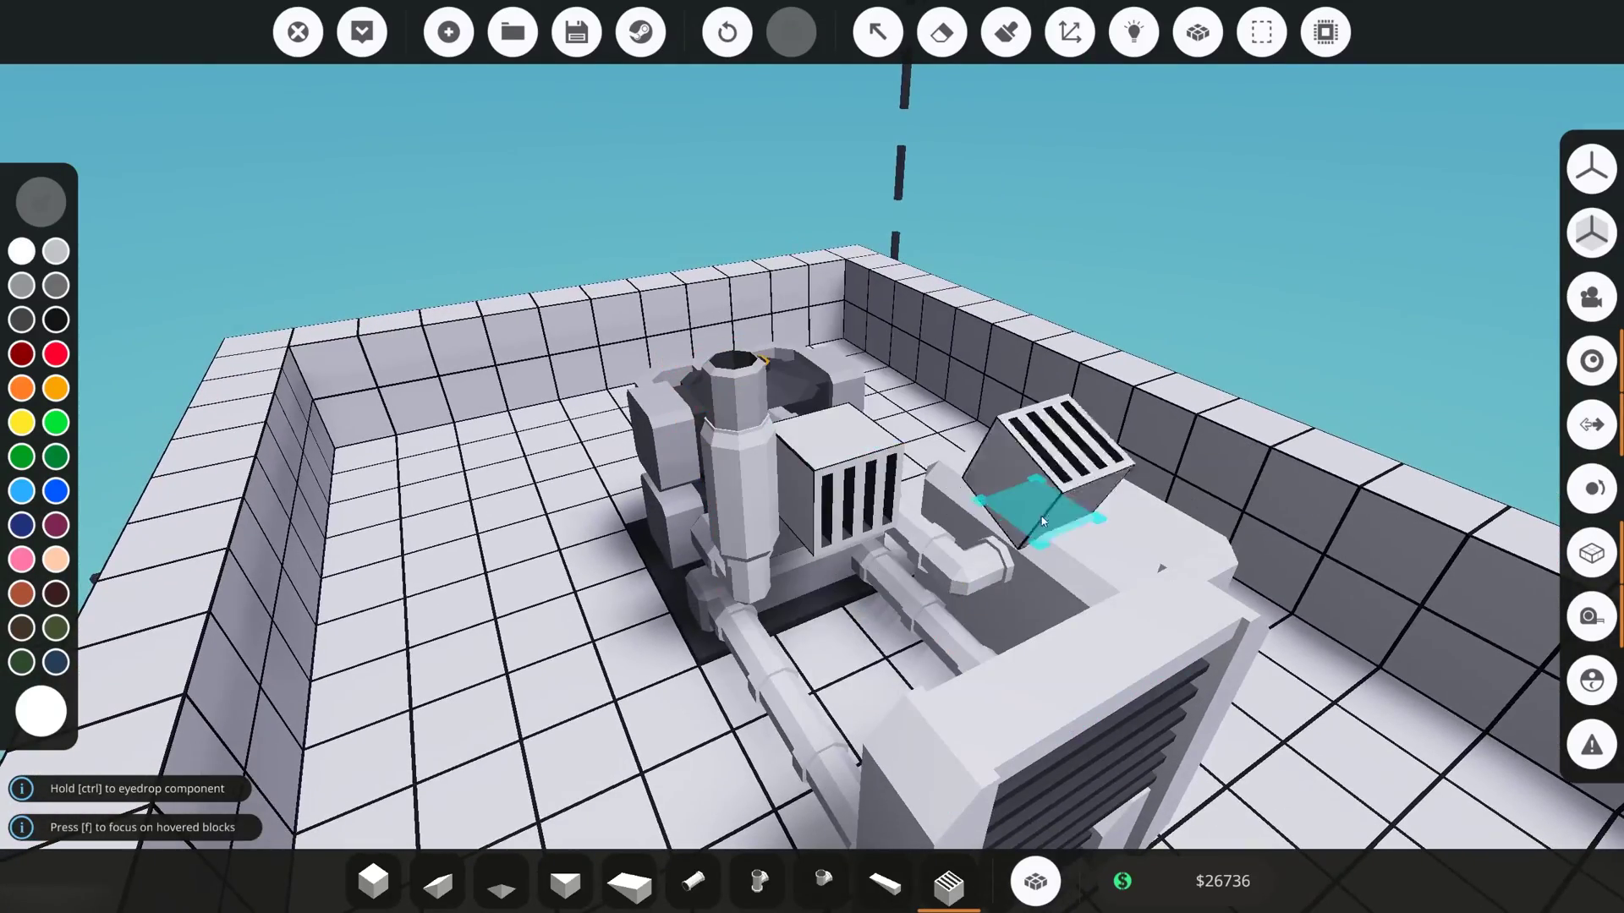
pyautogui.press('a')
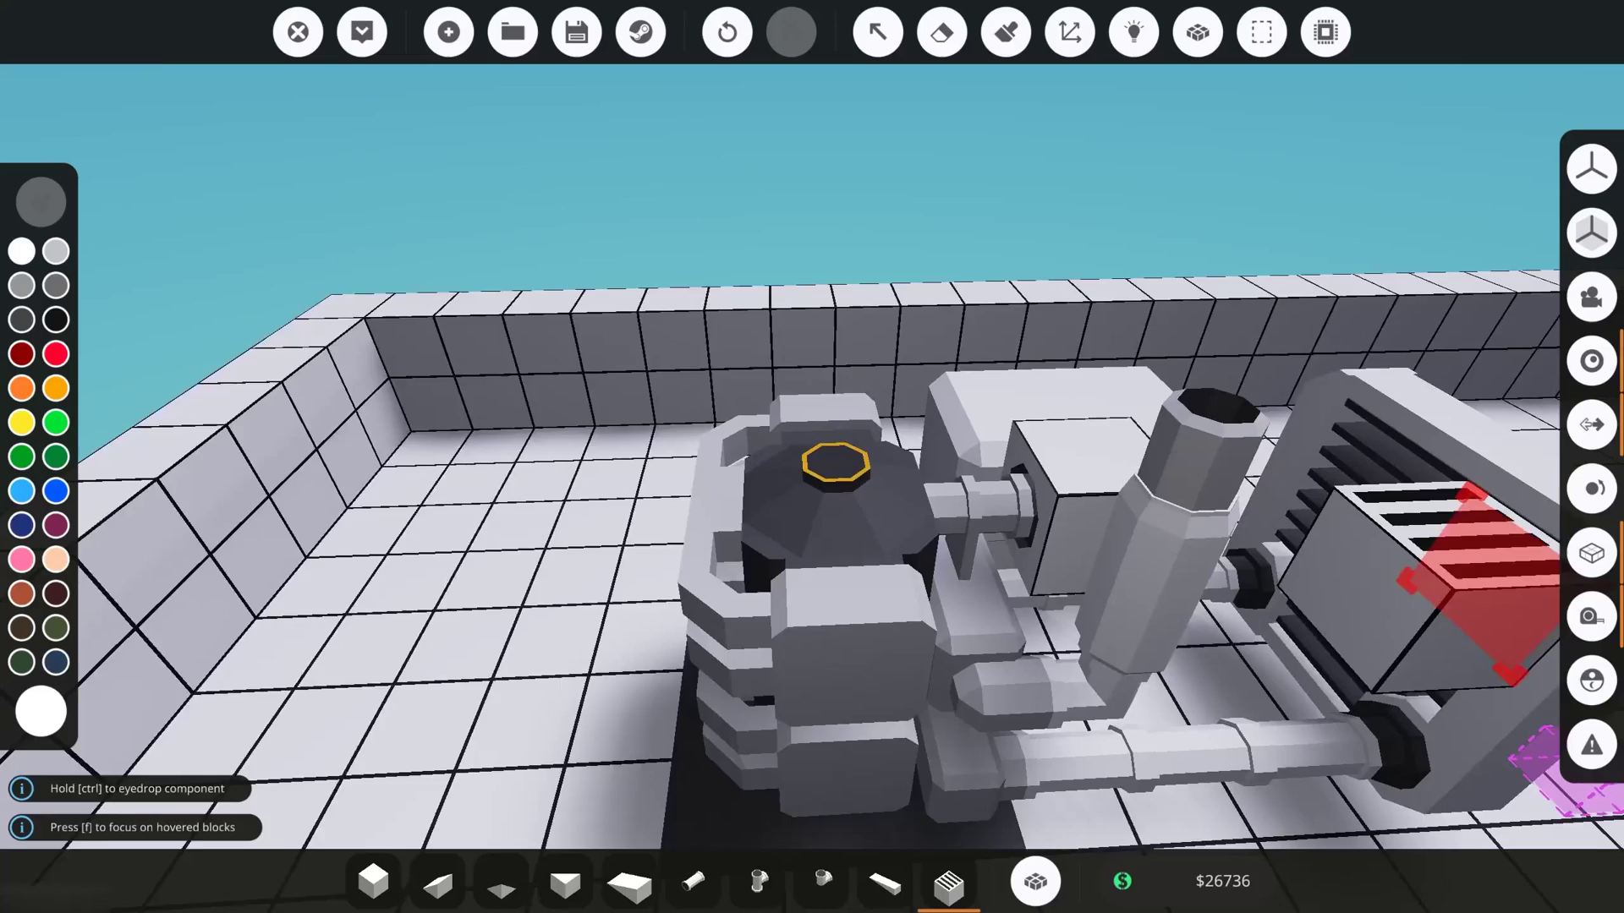
pyautogui.press('s')
pyautogui.press('u')
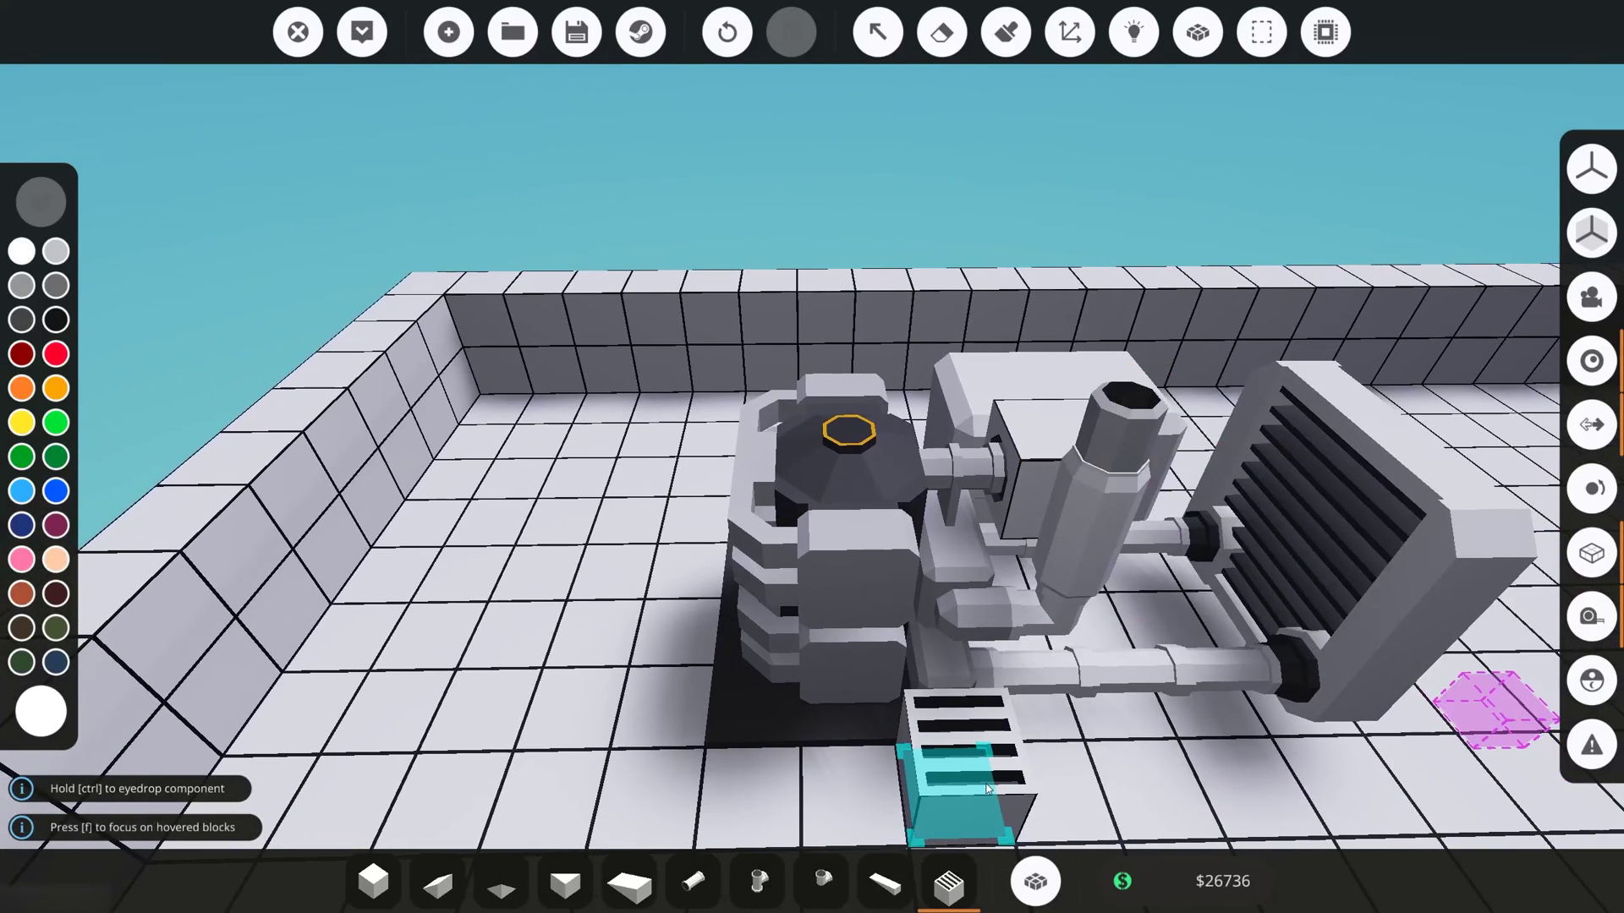
pyautogui.press('a')
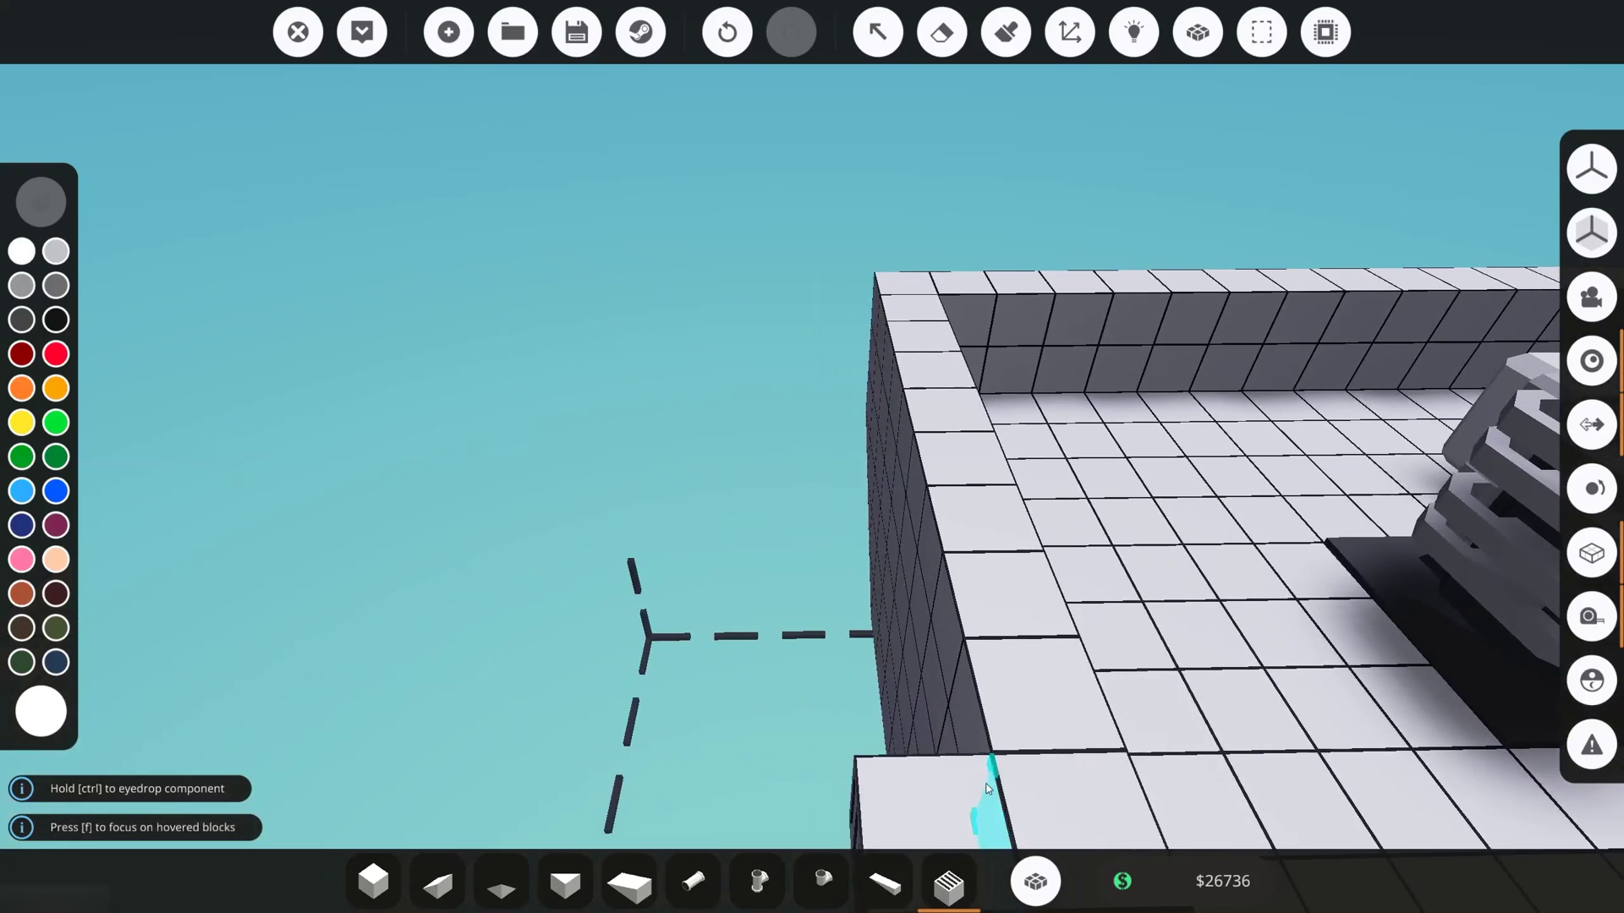
pyautogui.press('d')
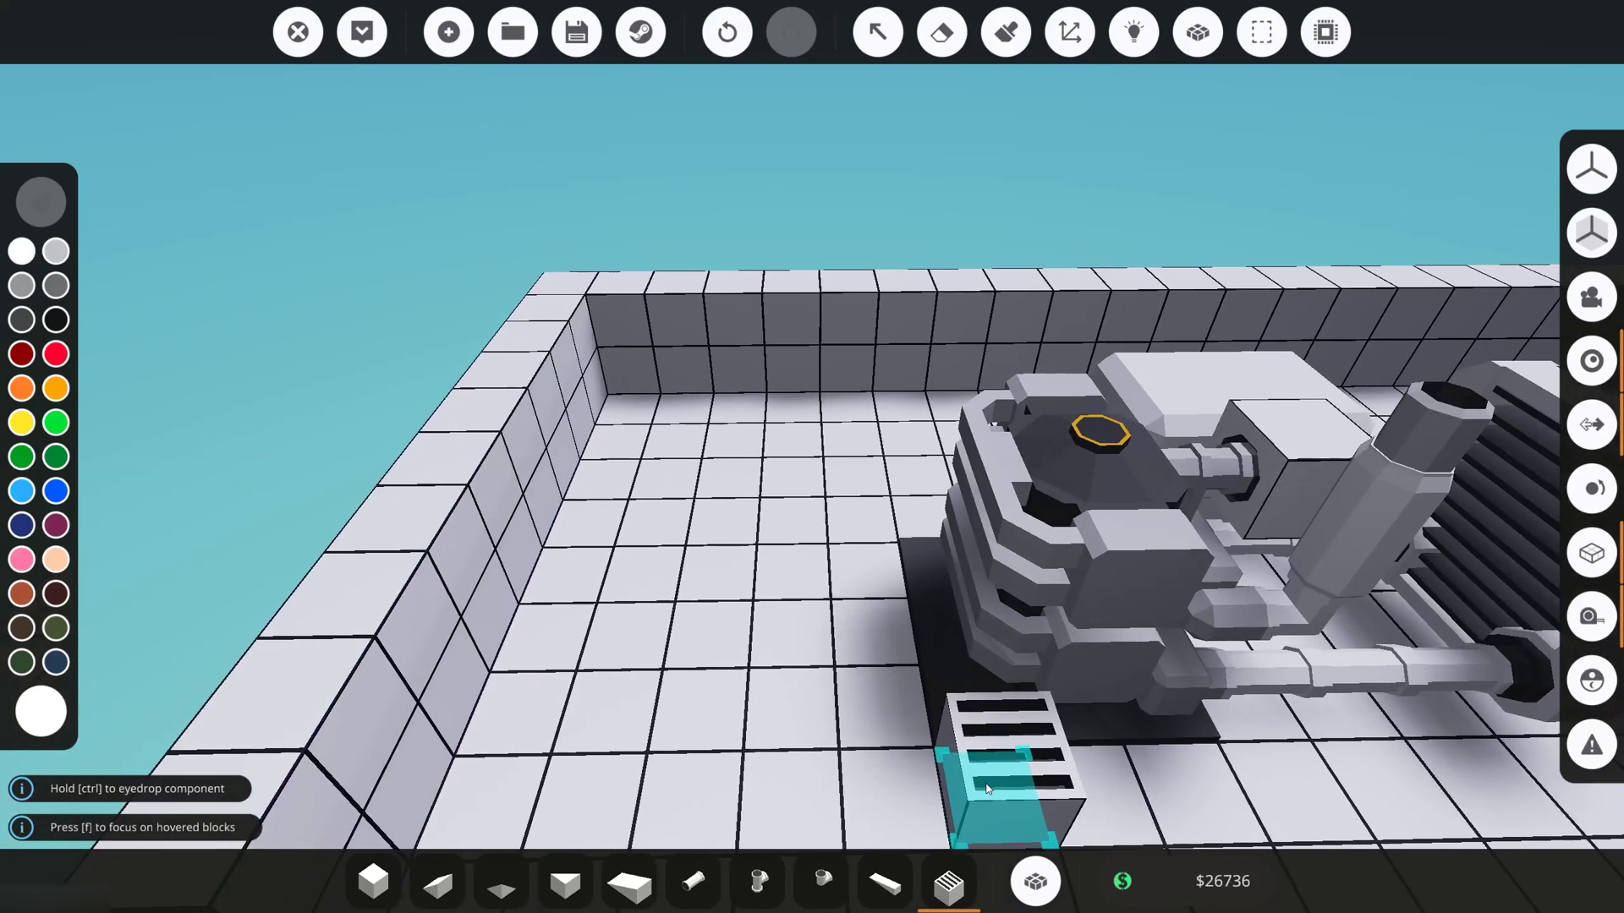
# Step: Place a Pipe Angle on the engine's power output and run straight pipe horizontally from it past the stern wall
pyautogui.click(828, 888)
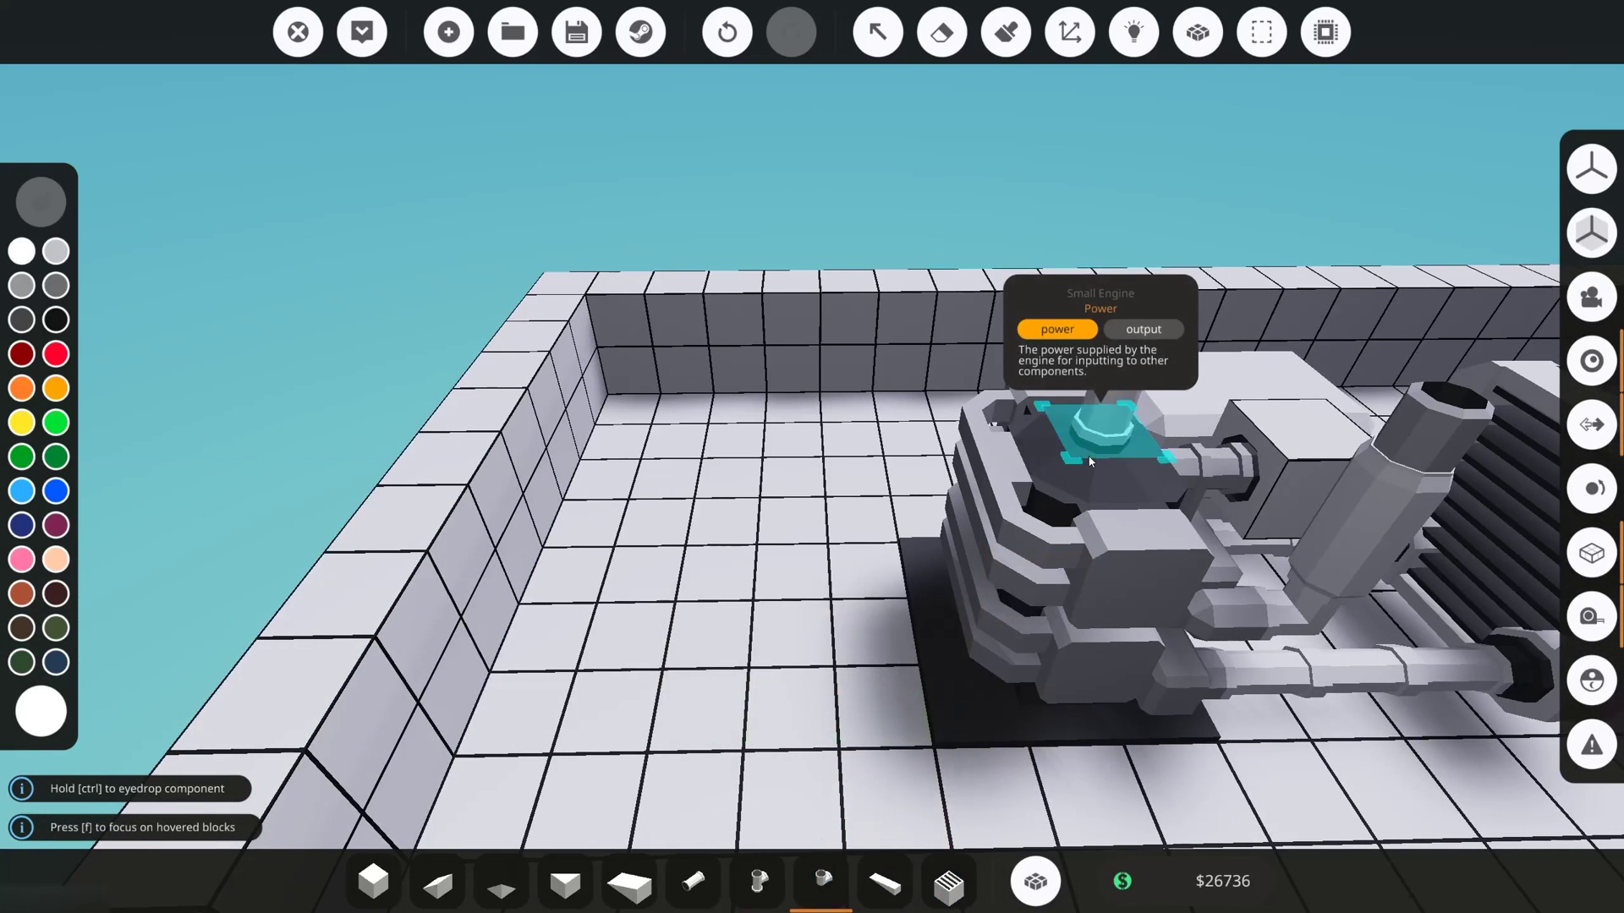
pyautogui.click(1091, 462)
pyautogui.click(692, 884)
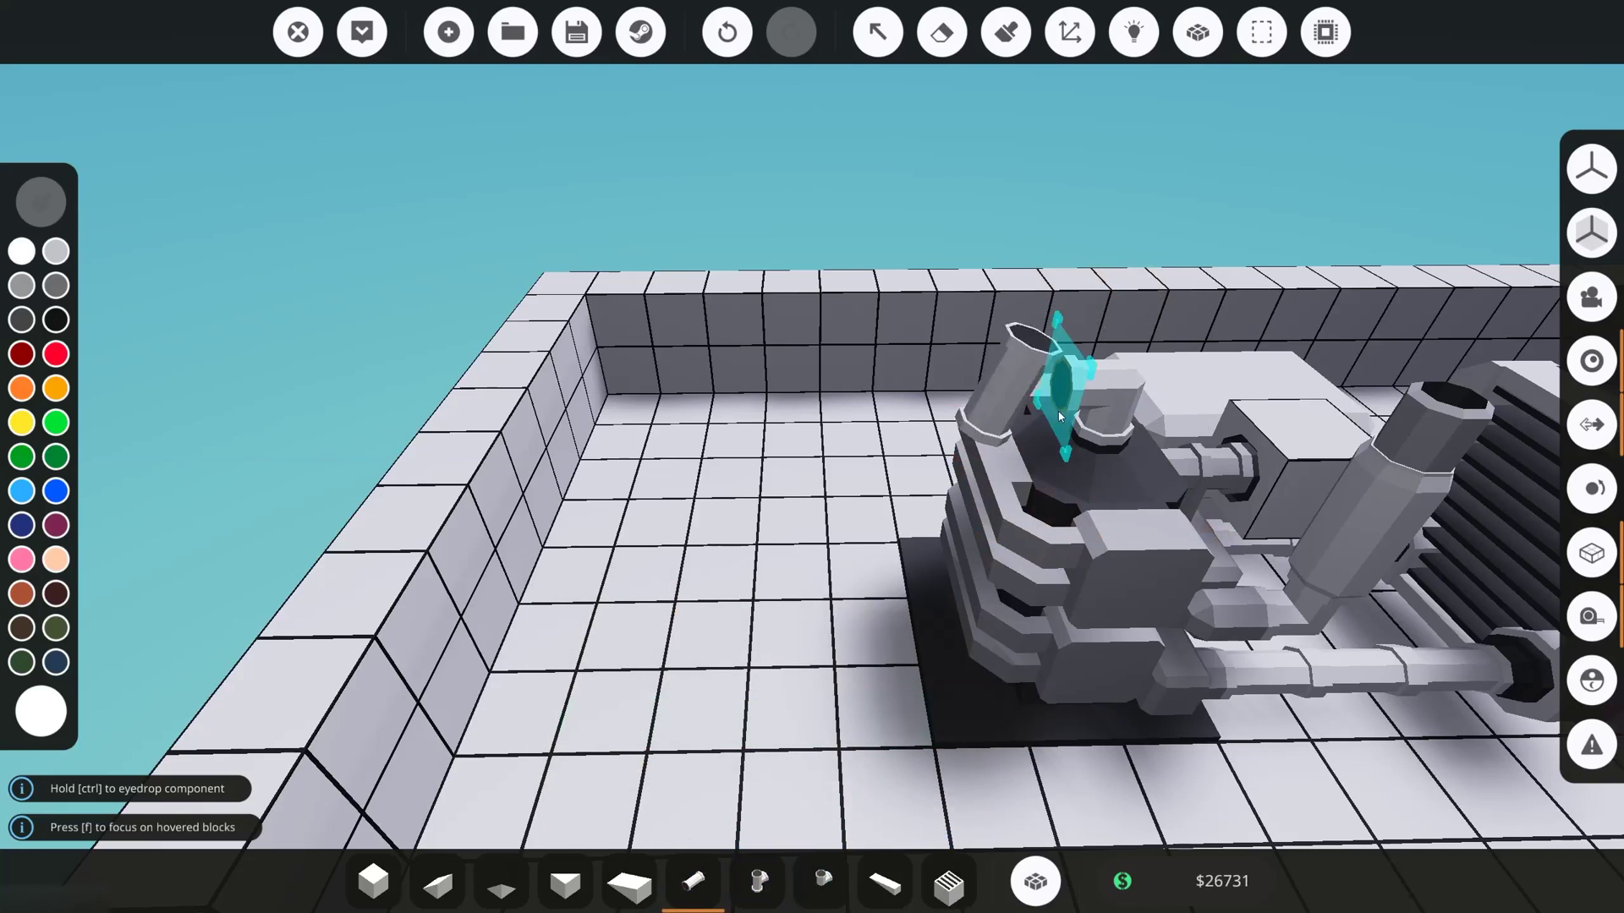
pyautogui.moveTo(962, 408); pyautogui.dragTo(494, 449)
pyautogui.press('k')
pyautogui.moveTo(306, 439); pyautogui.dragTo(306, 439)
pyautogui.press('k')
pyautogui.press('a')
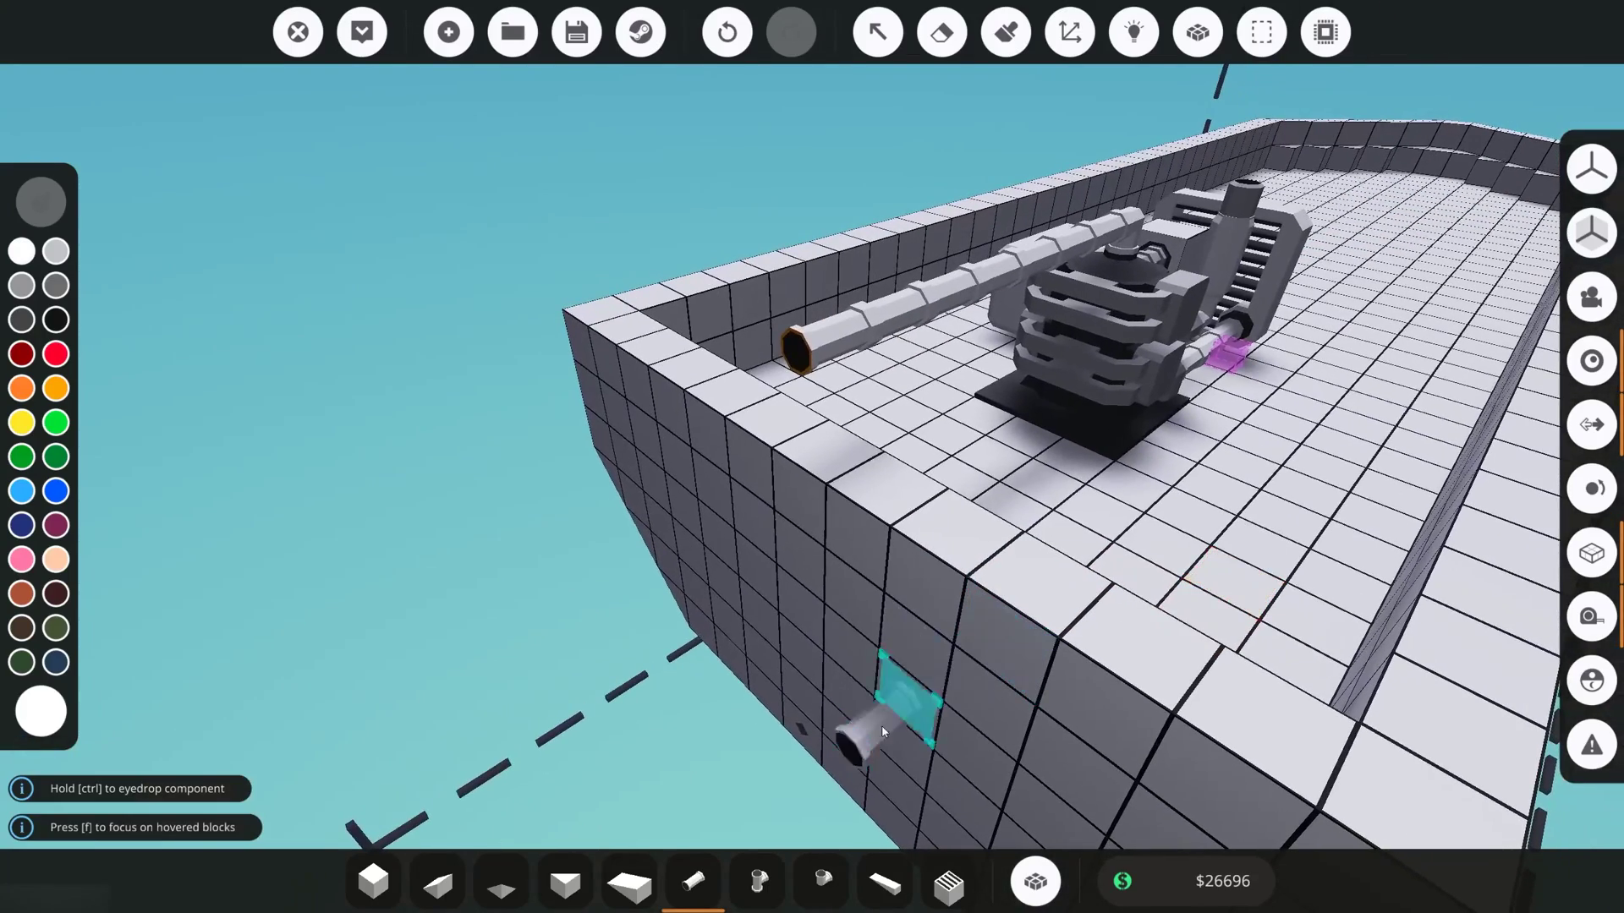
# Step: Place a Pipe Angle on the pipe's end beyond the stern, with its open end pointing down
pyautogui.click(820, 882)
pyautogui.moveTo(796, 363); pyautogui.dragTo(798, 366)
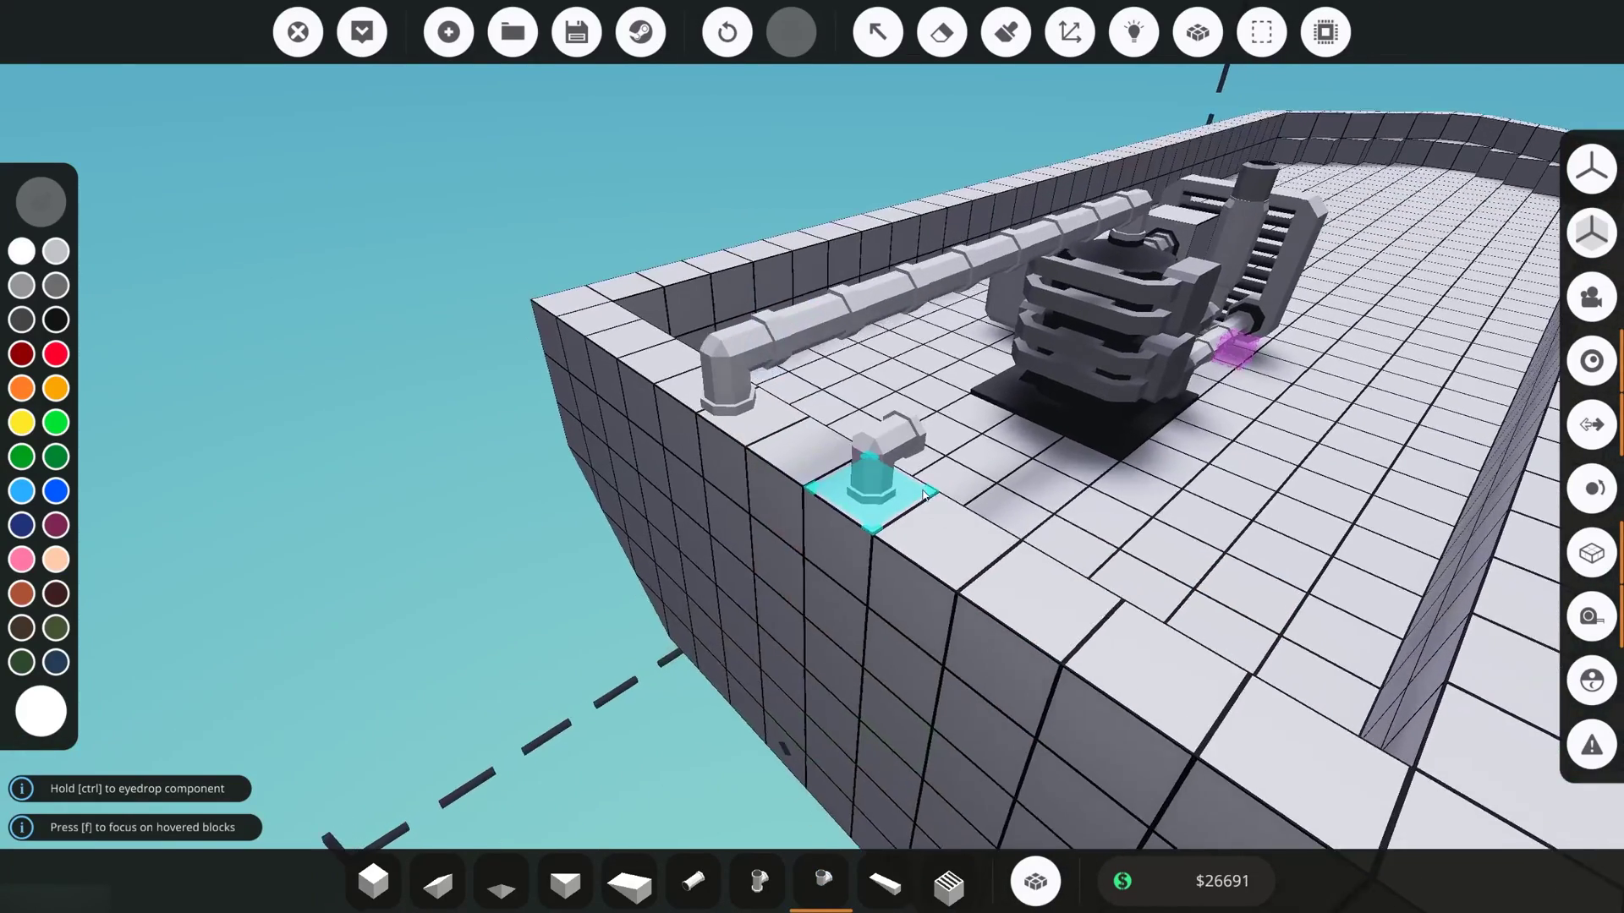
pyautogui.press('w')
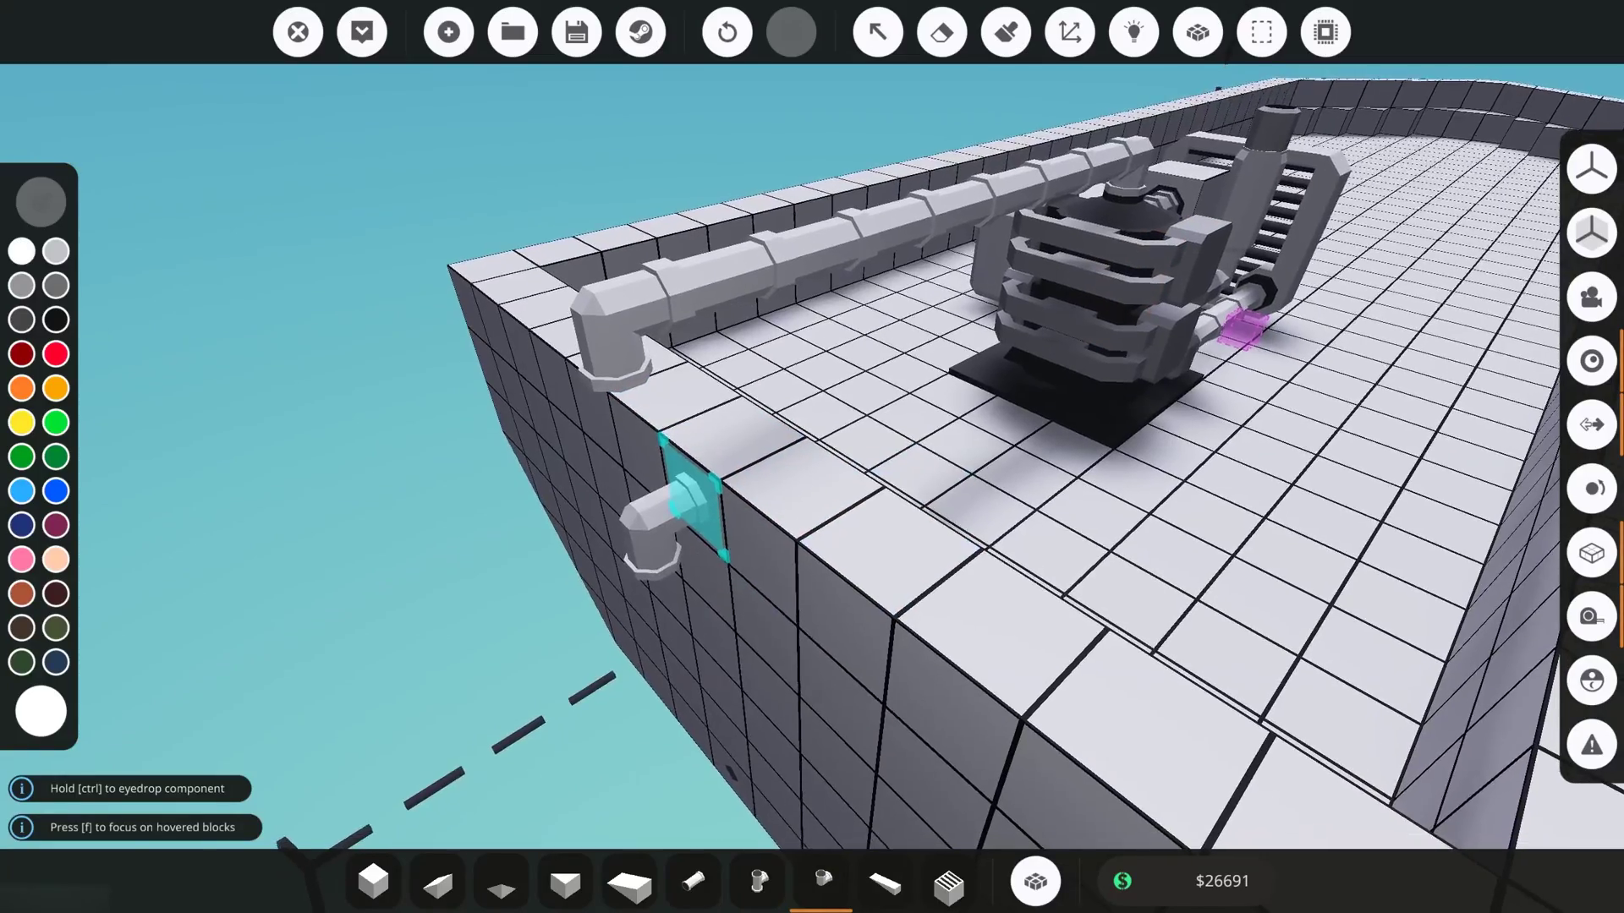
pyautogui.press('w')
pyautogui.press('s')
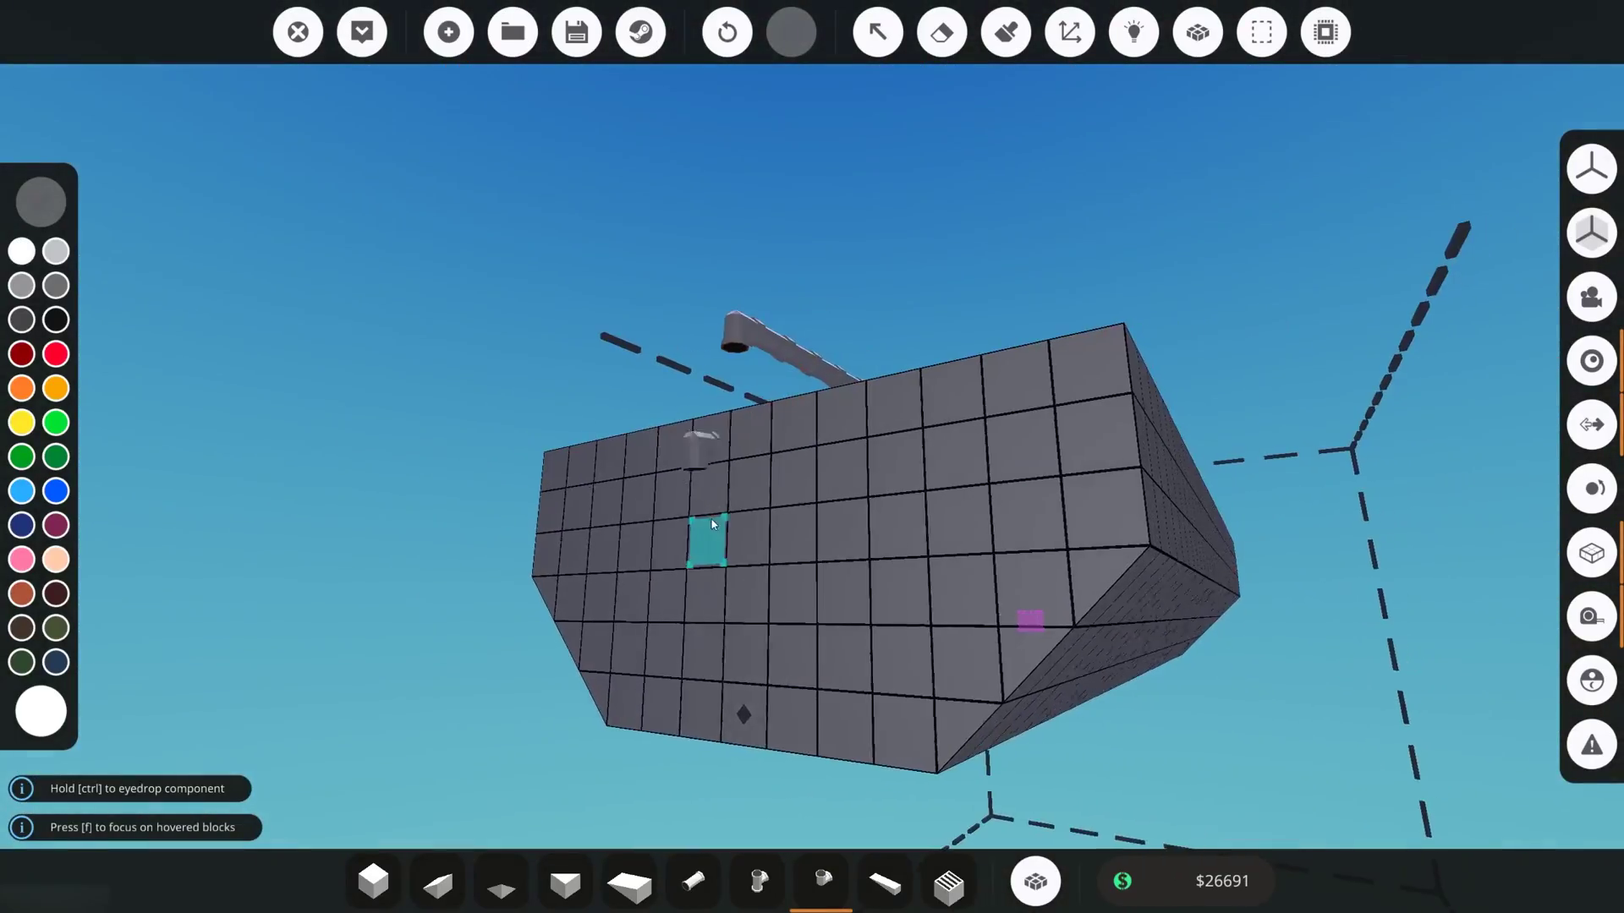
pyautogui.press('w')
# Step: Run straight pipe down the outside of the stern and fit a Pipe Angle at its lower end, opening rearwards
pyautogui.click(694, 881)
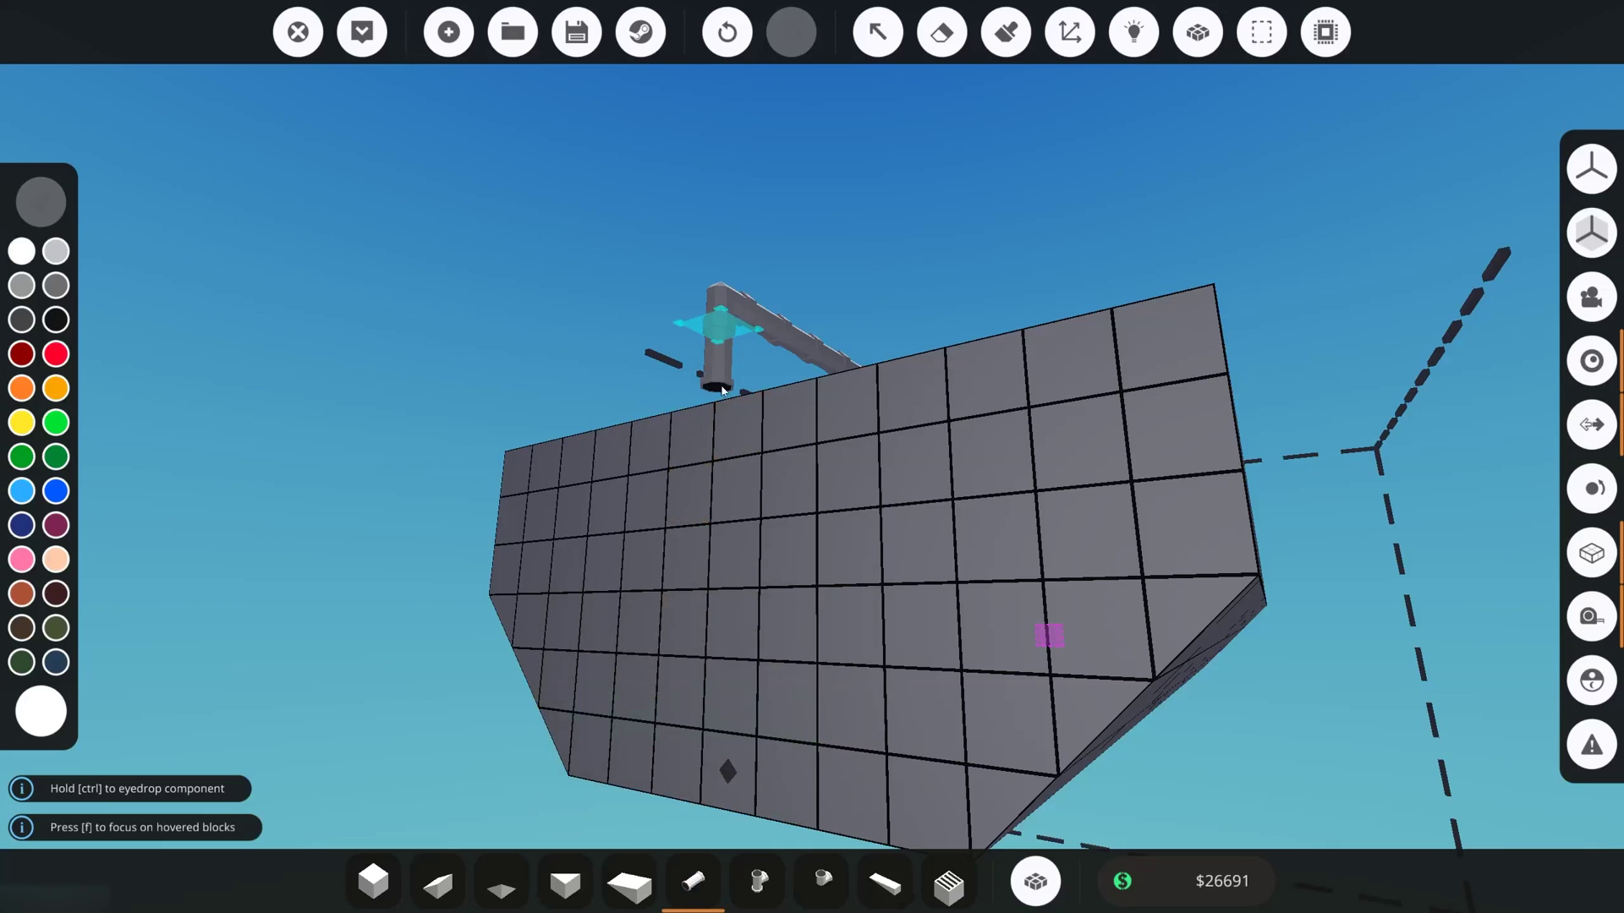
pyautogui.moveTo(723, 391); pyautogui.dragTo(727, 689)
pyautogui.press('w')
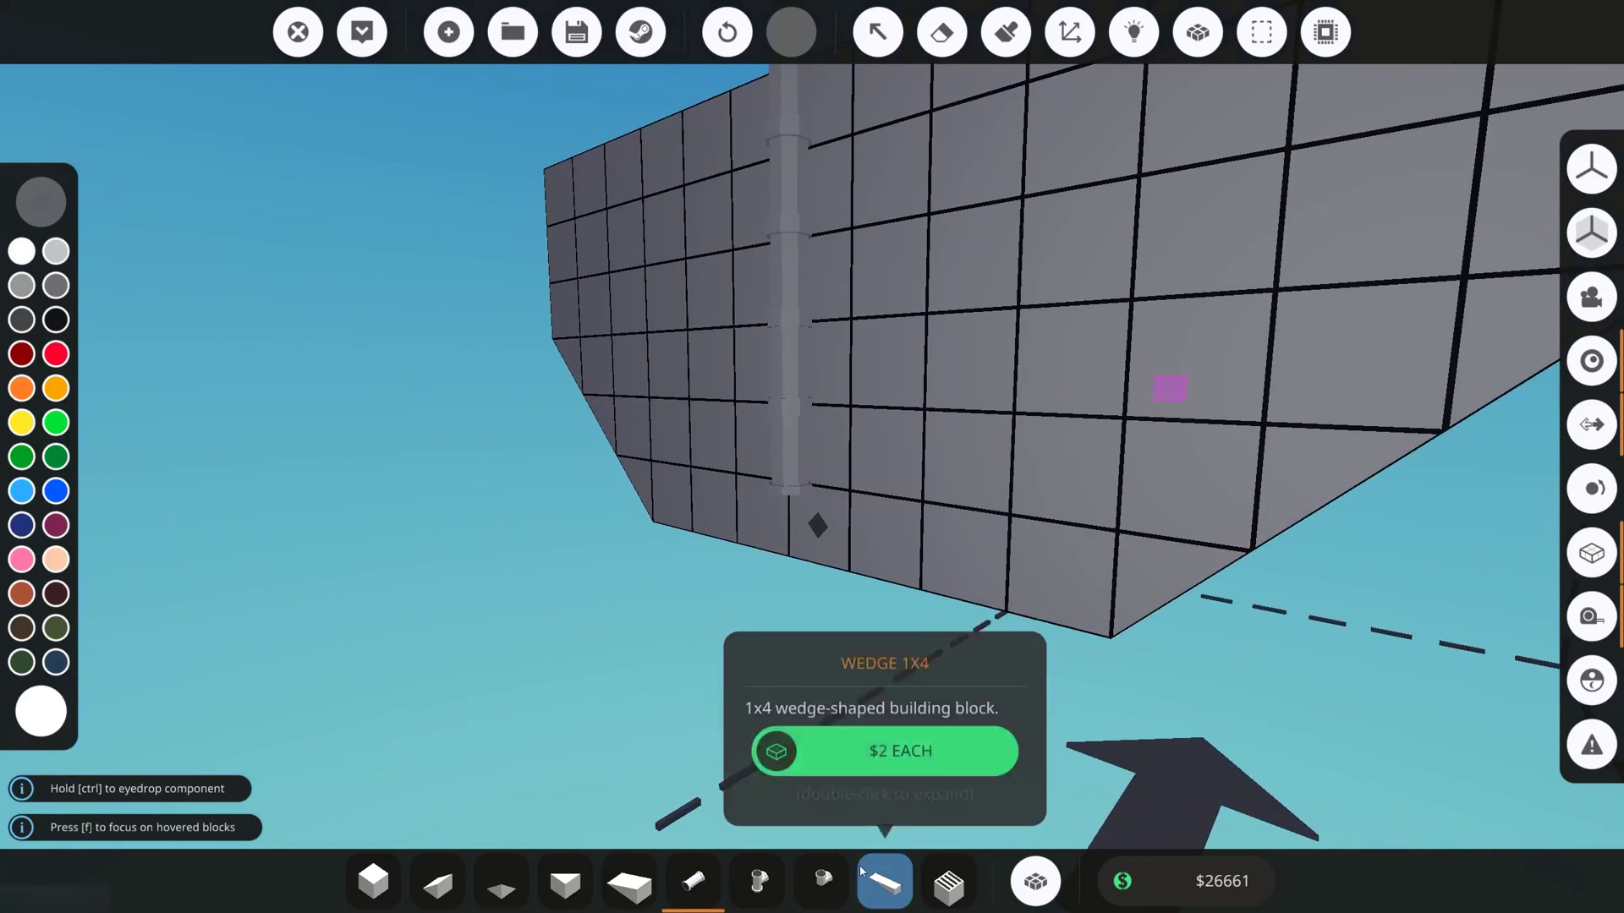
pyautogui.click(824, 878)
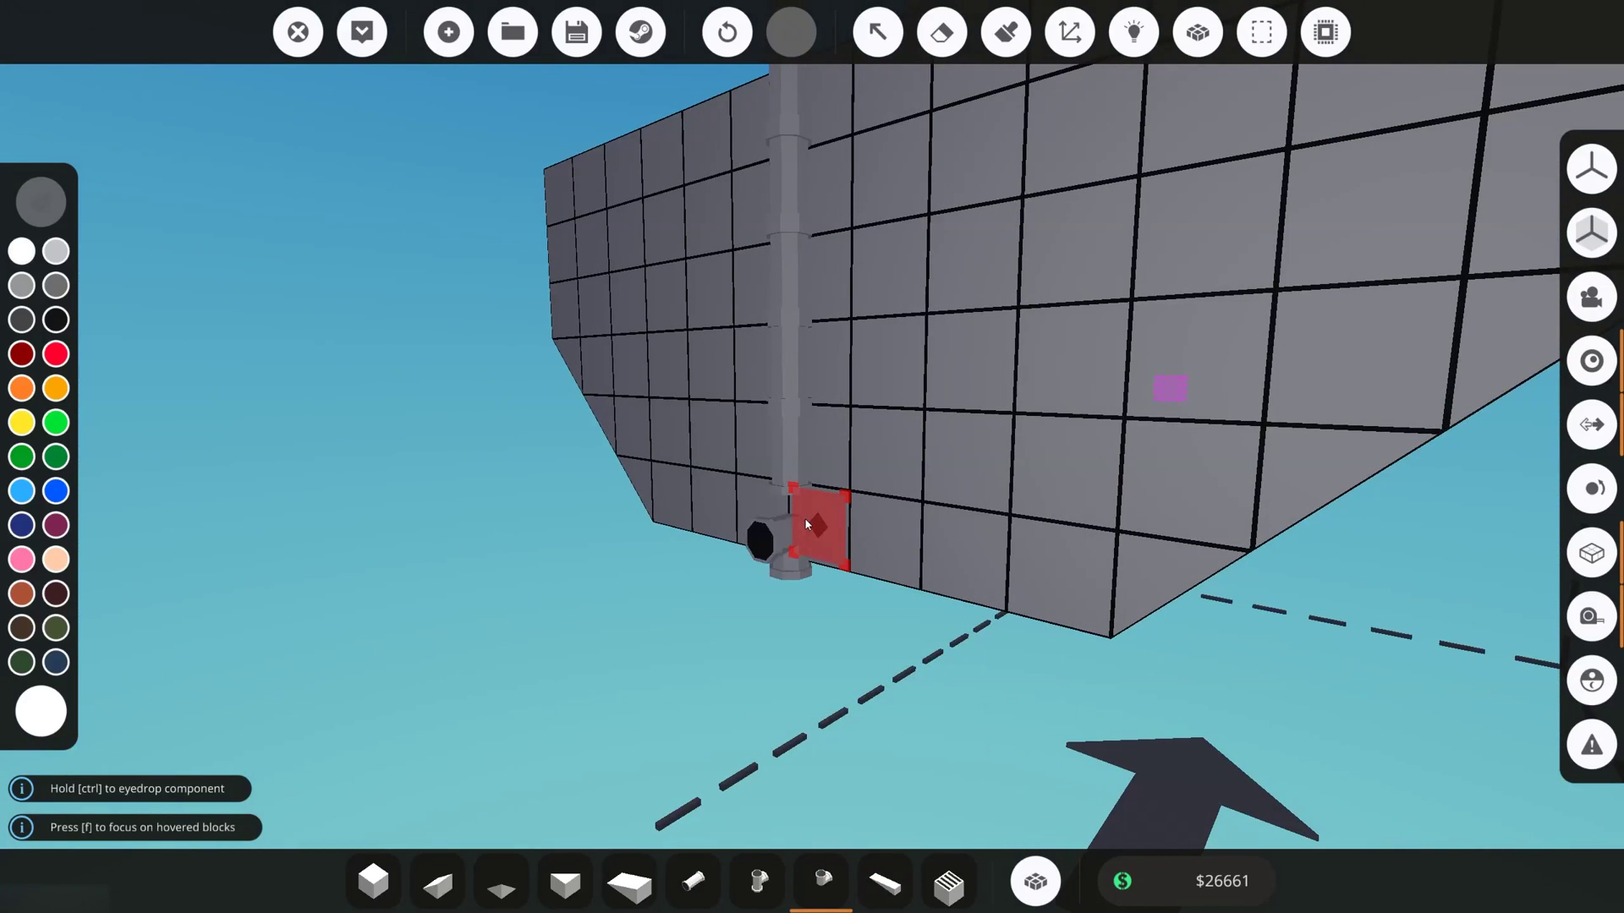
pyautogui.click(805, 525)
# Step: Find the Small Propeller by searching the inventory for "prop" and mount it on the lower Pipe Angle, facing rearwards
pyautogui.click(1037, 880)
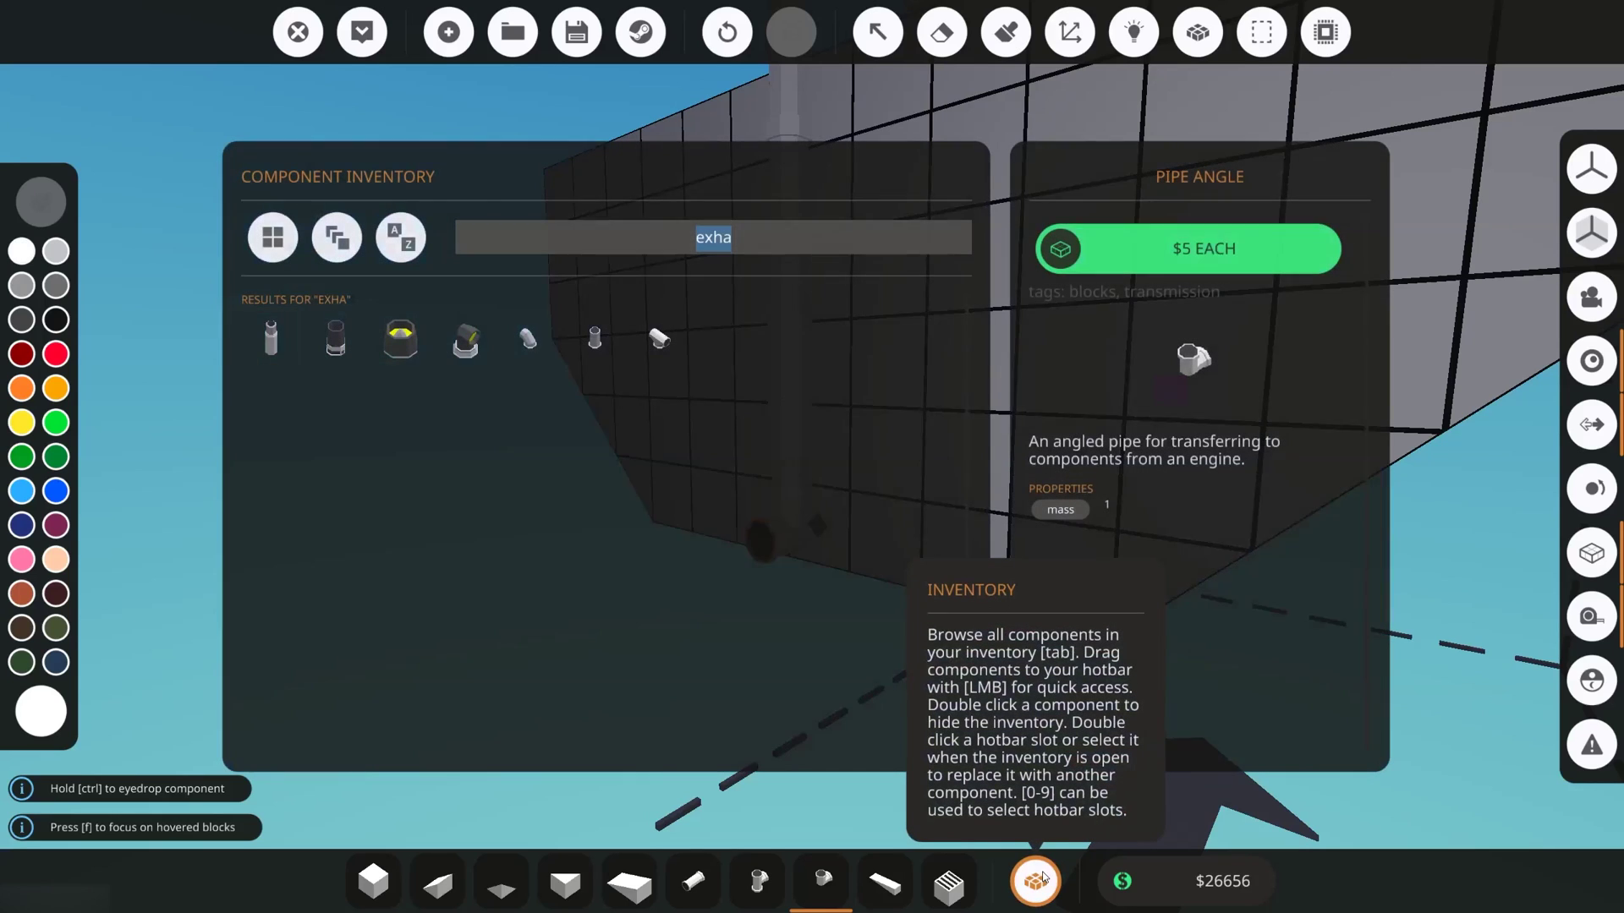
pyautogui.press('BackSpace')
pyautogui.write('prop')
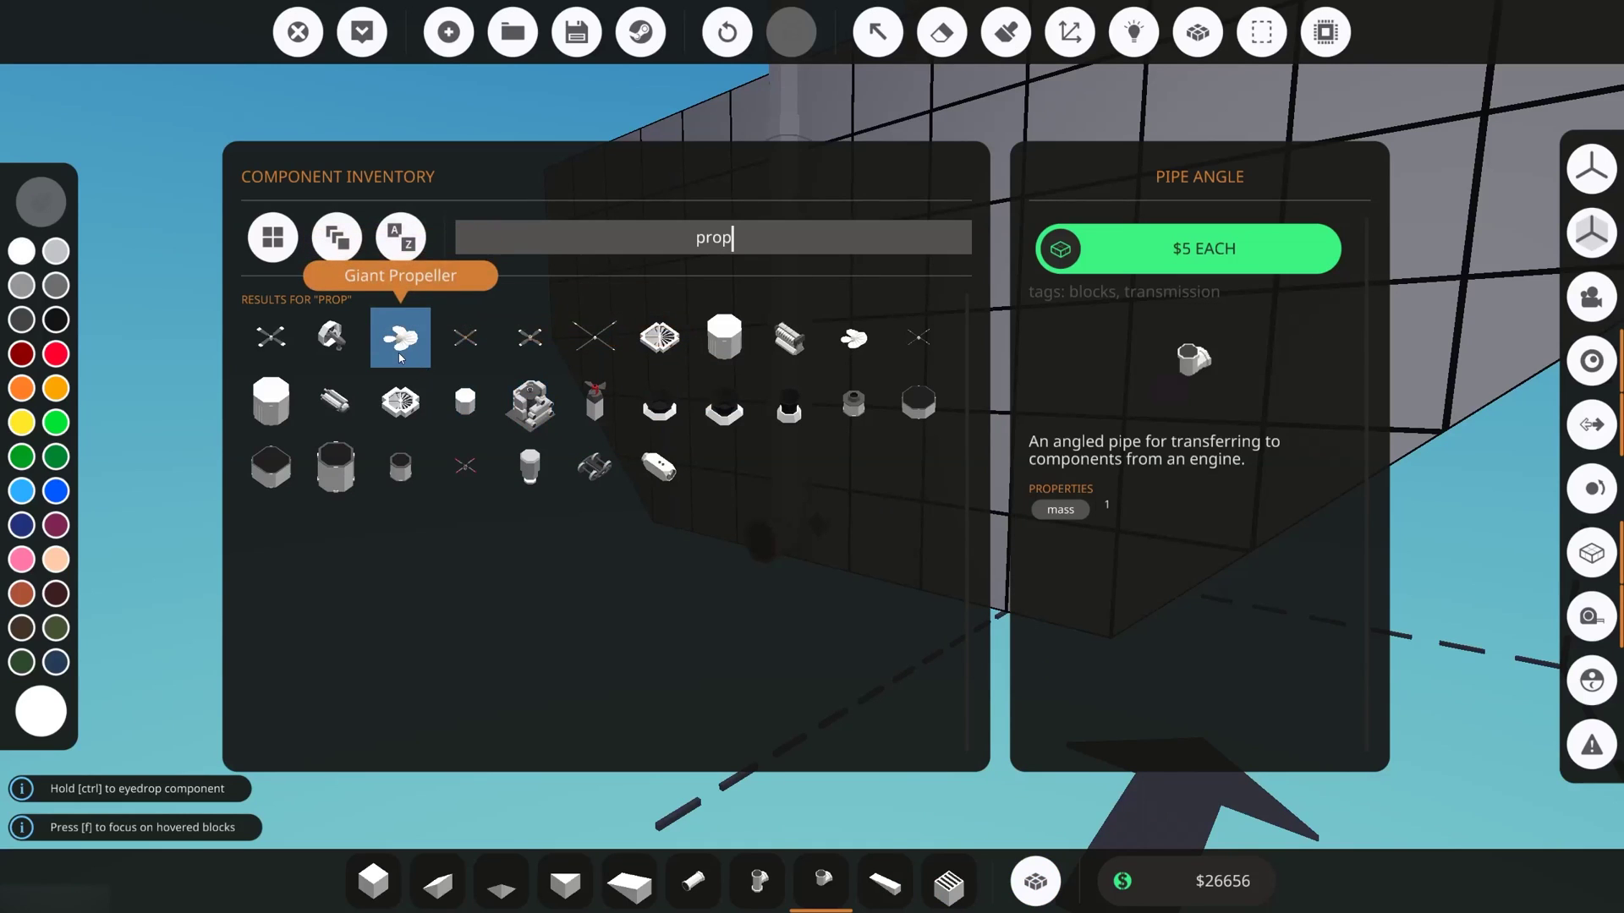
pyautogui.click(599, 415)
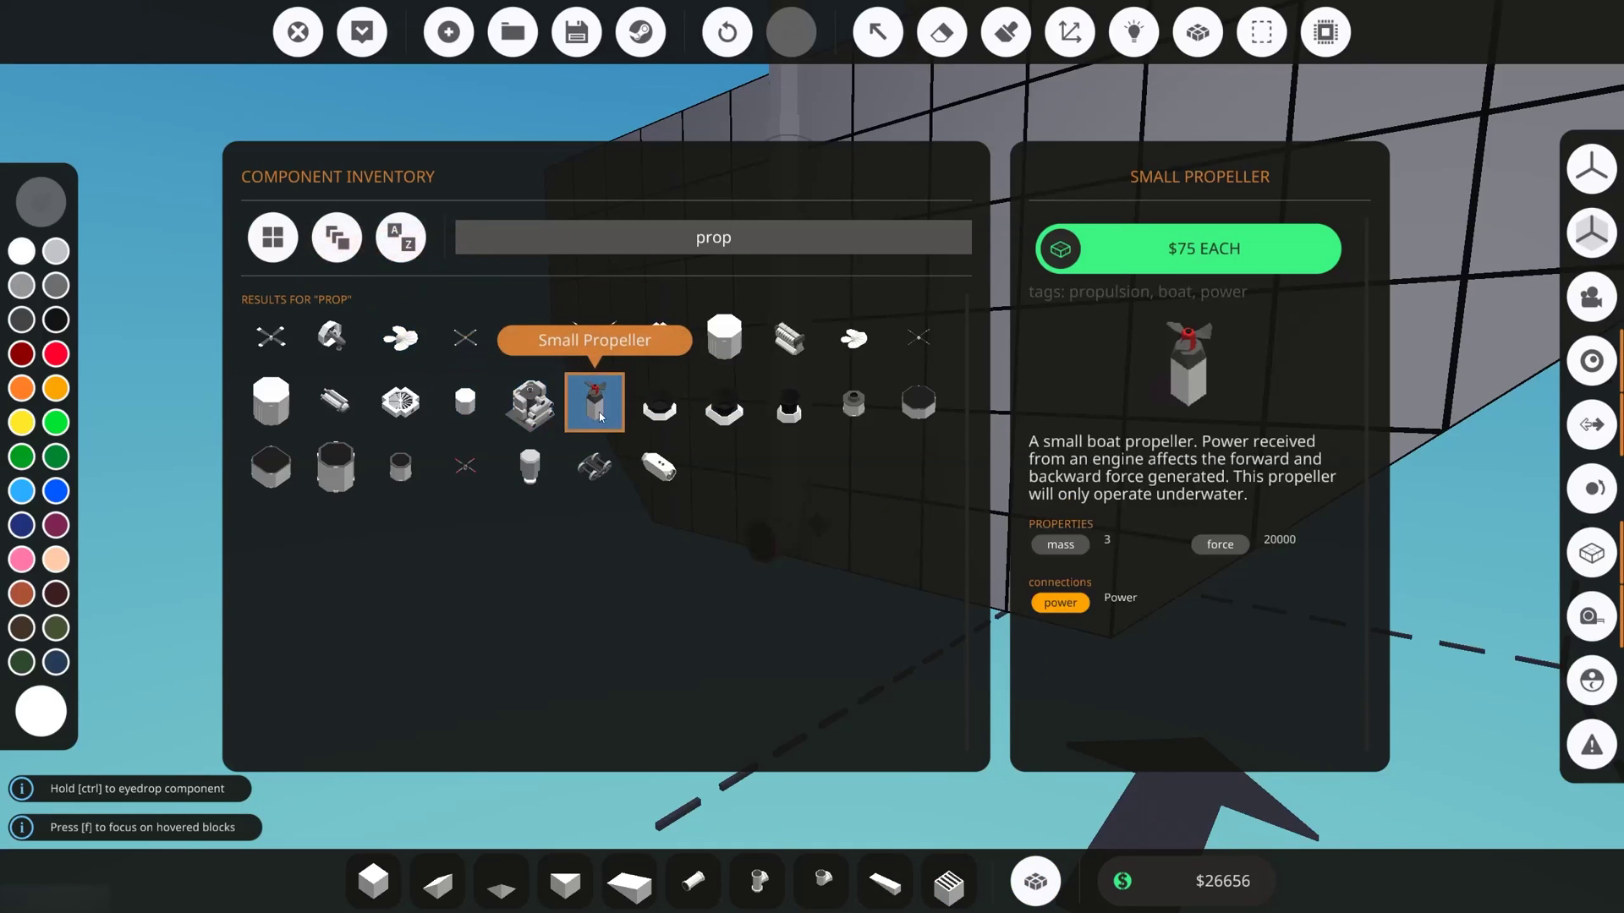
pyautogui.click(1035, 881)
pyautogui.click(753, 550)
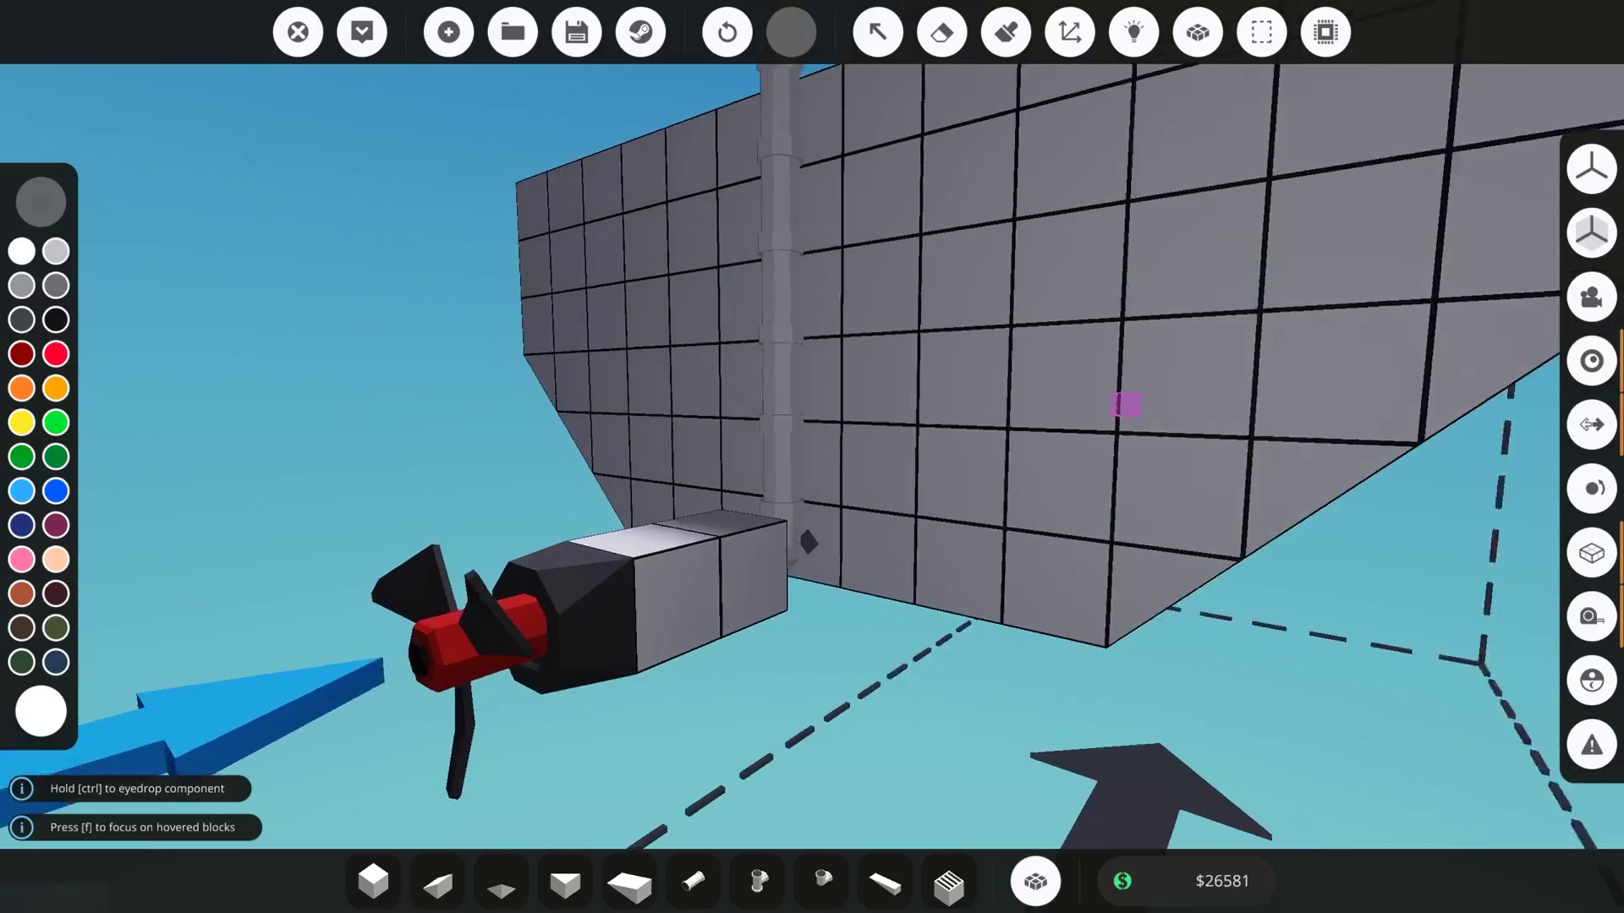
# Step: Look over the drive pipe from the engine's power output down to the propeller behind the stern
pyautogui.press('w')
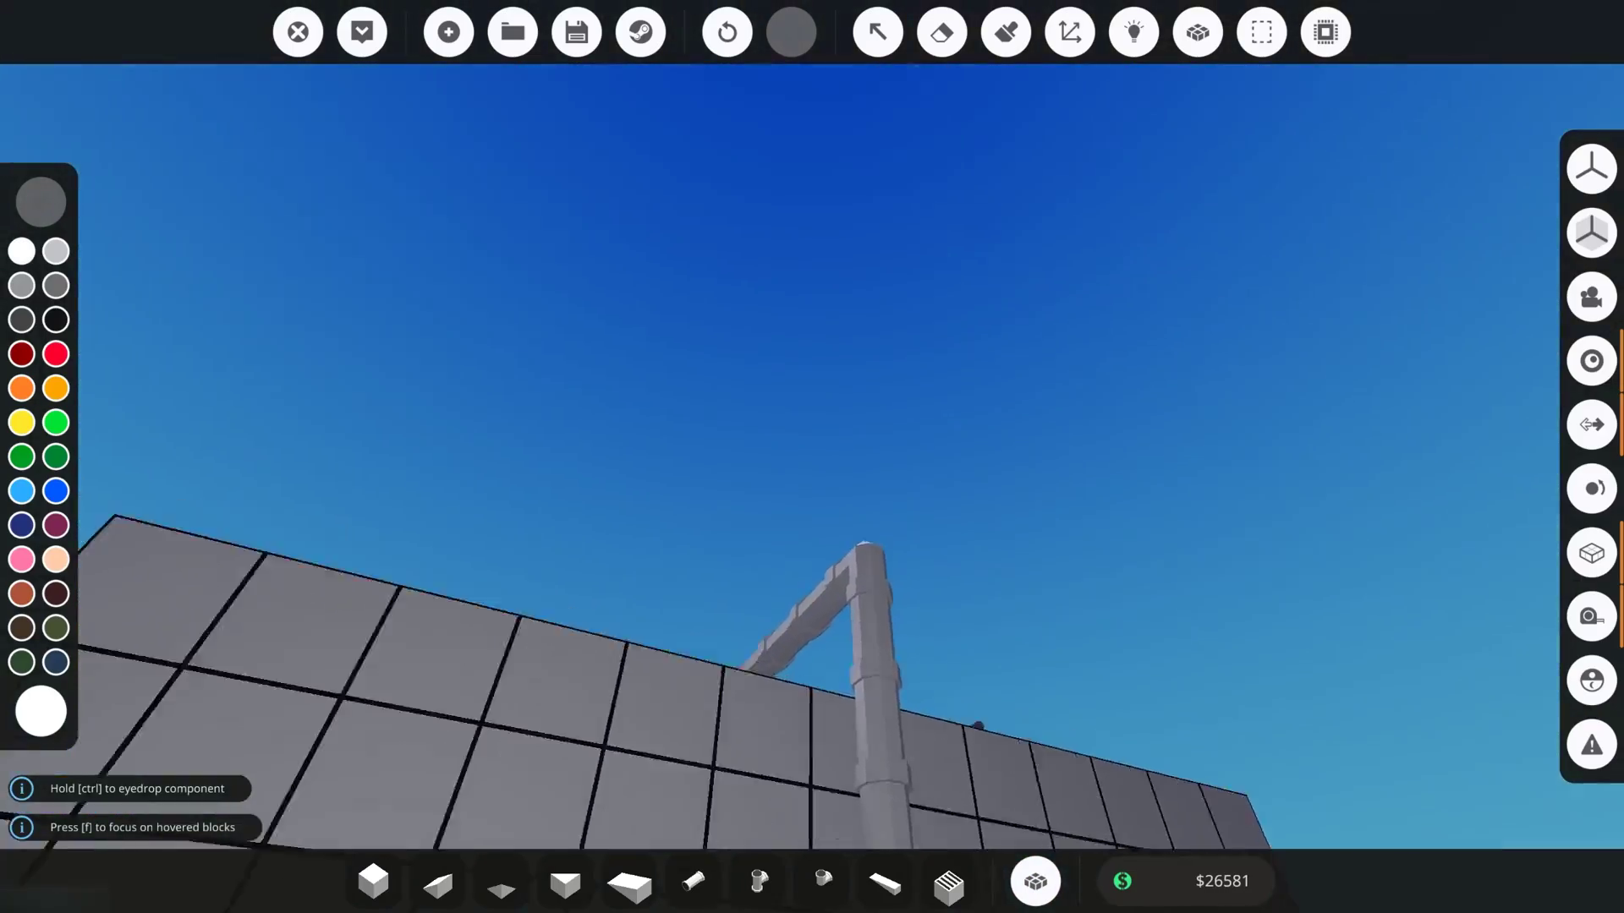
pyautogui.press('s')
pyautogui.press('a')
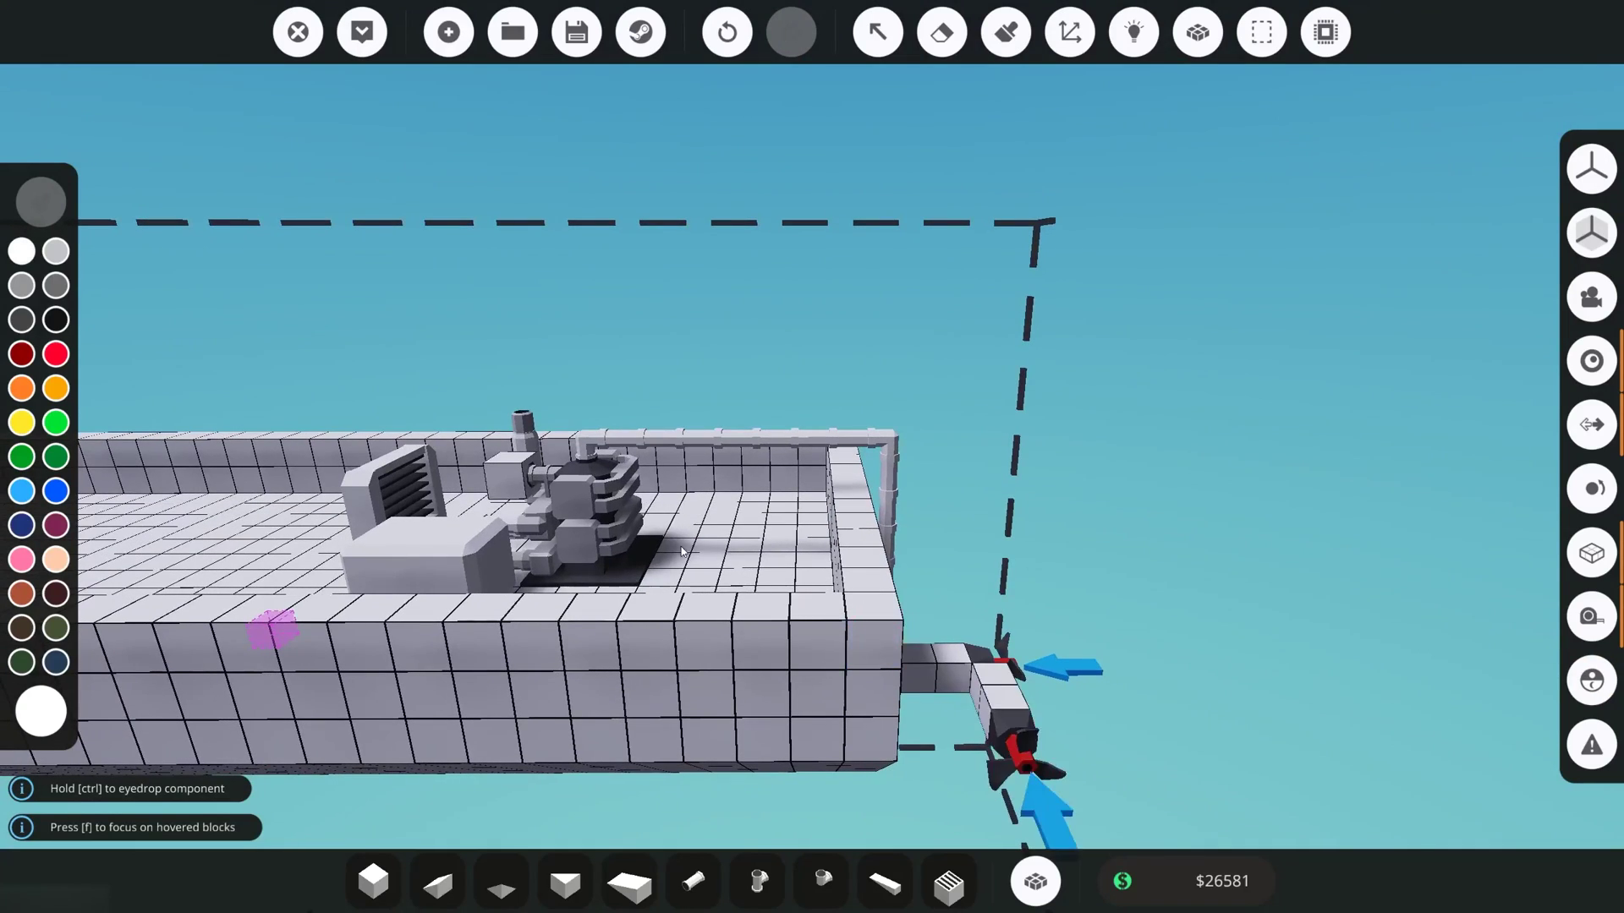
pyautogui.press('d')
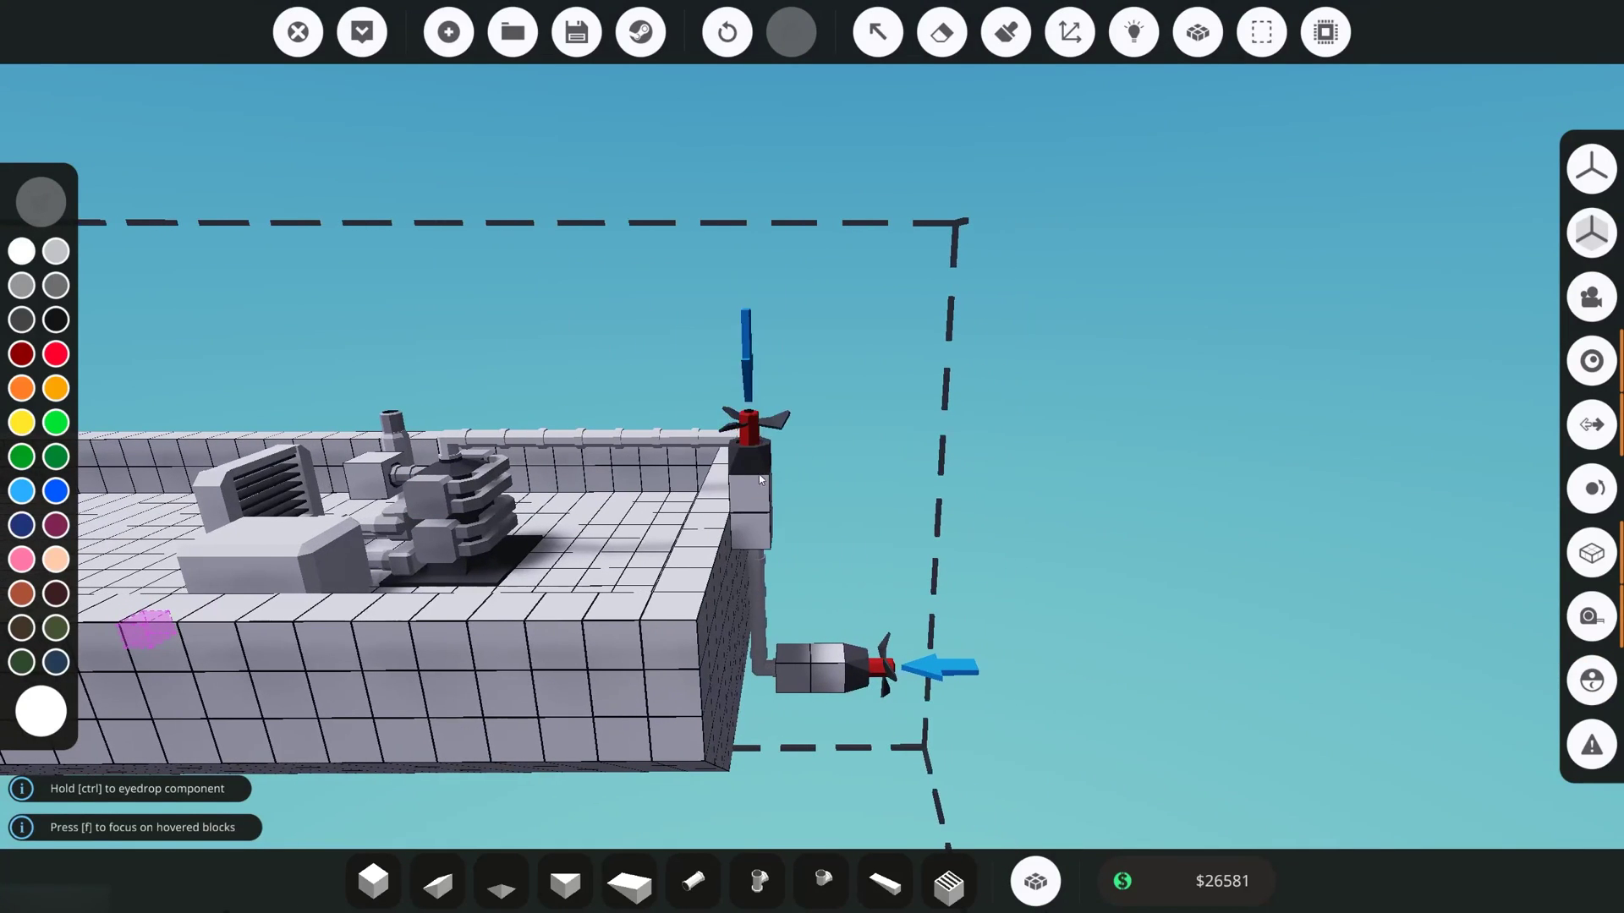
pyautogui.press('a')
pyautogui.press('w')
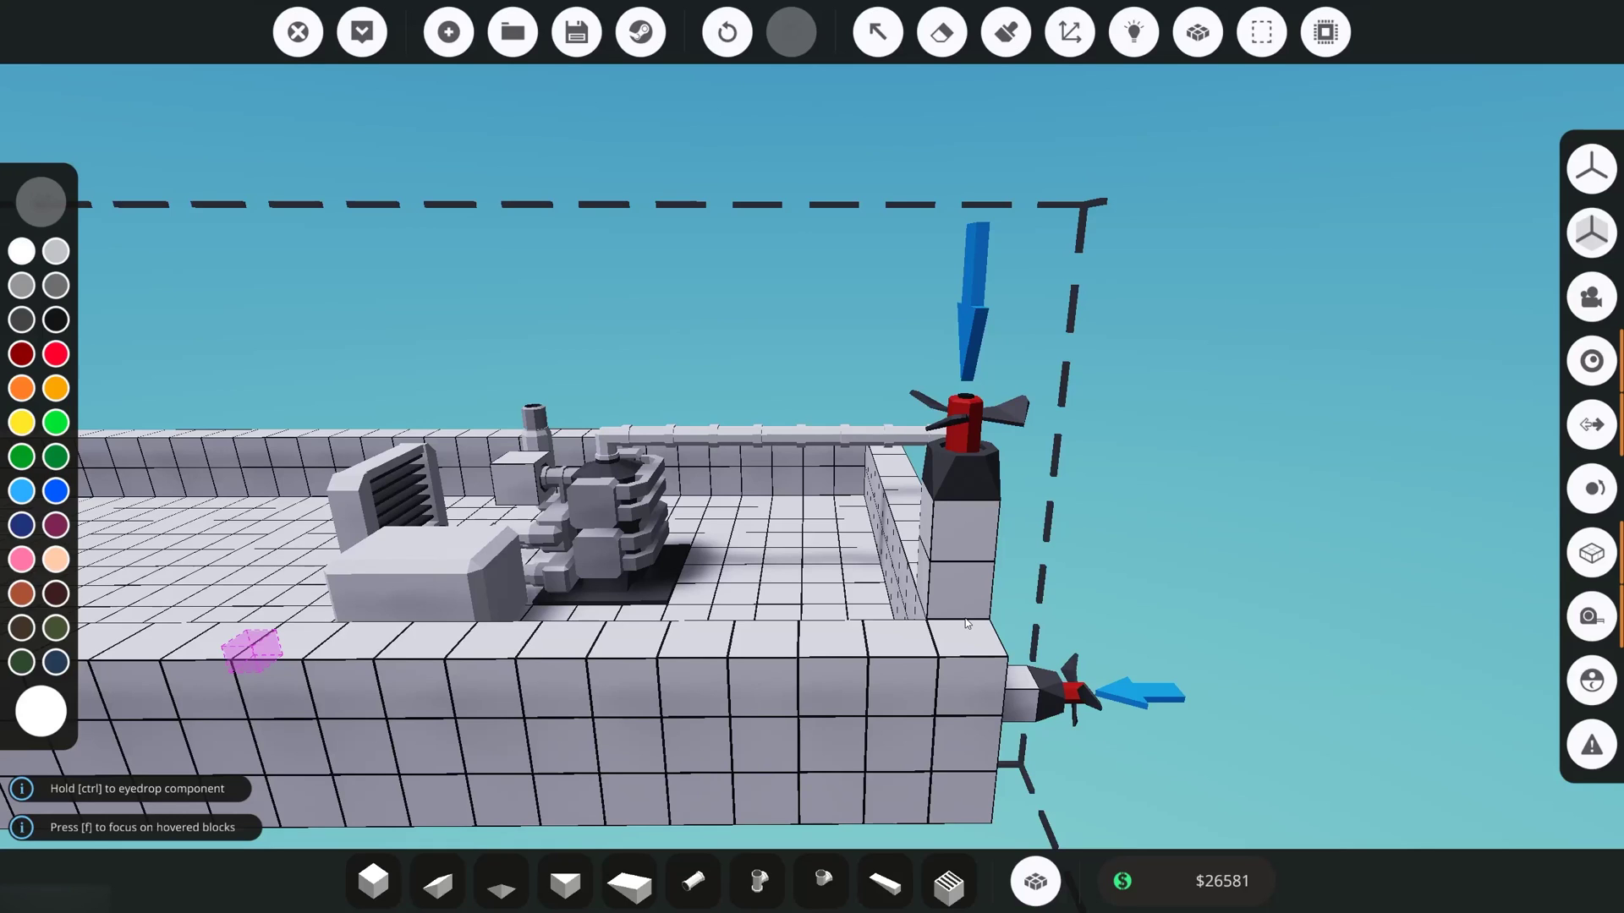
pyautogui.press('d')
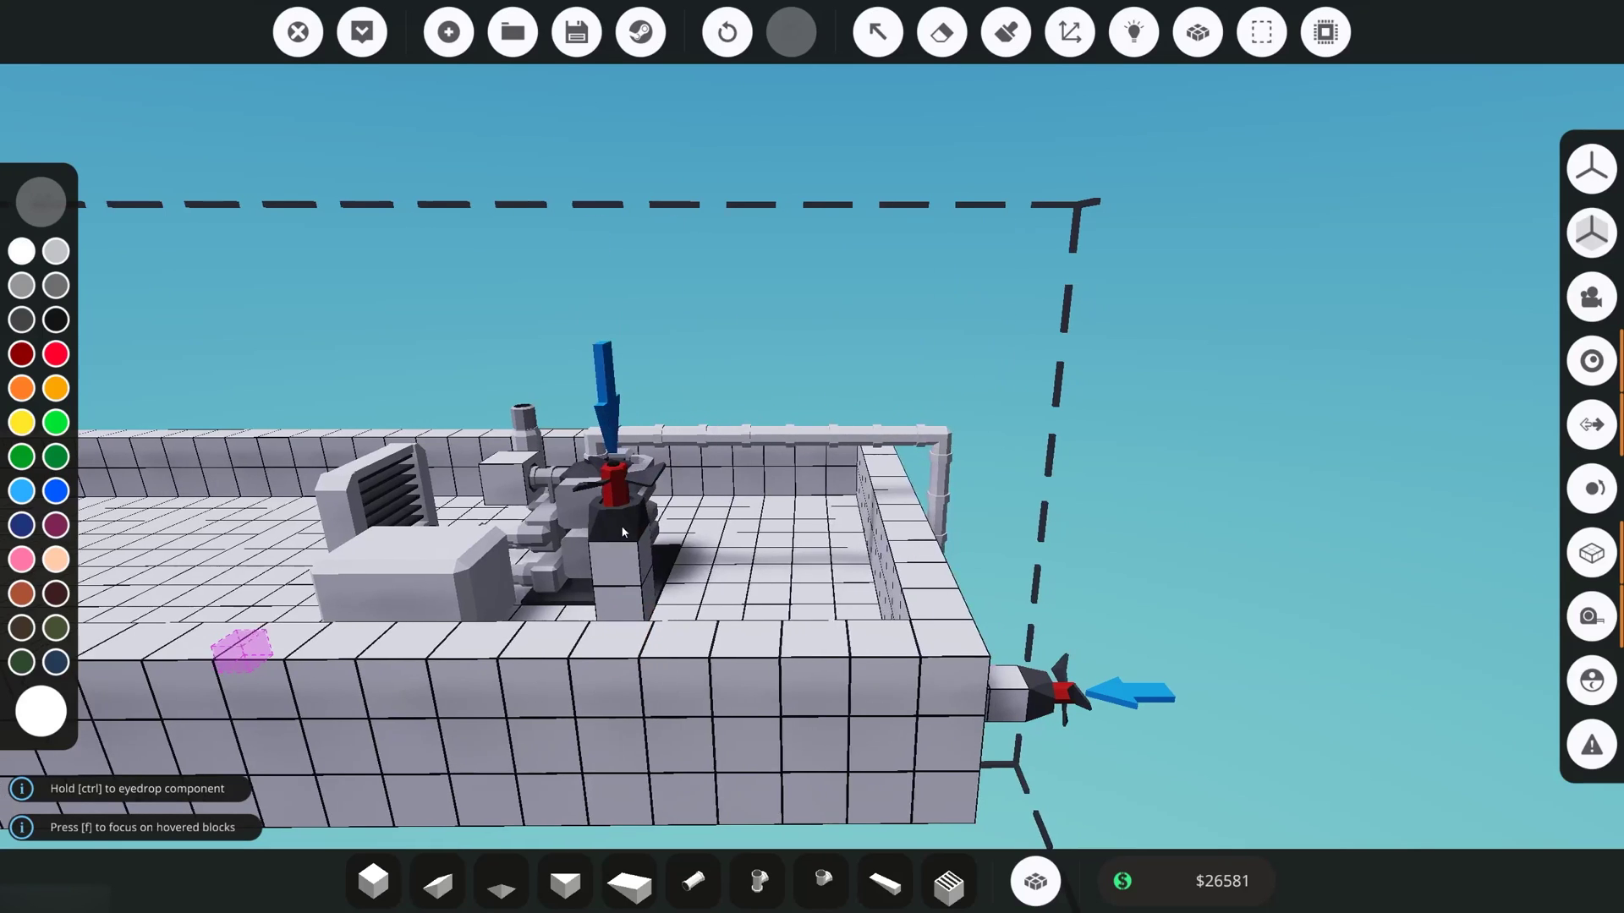
pyautogui.press('w')
pyautogui.press('a')
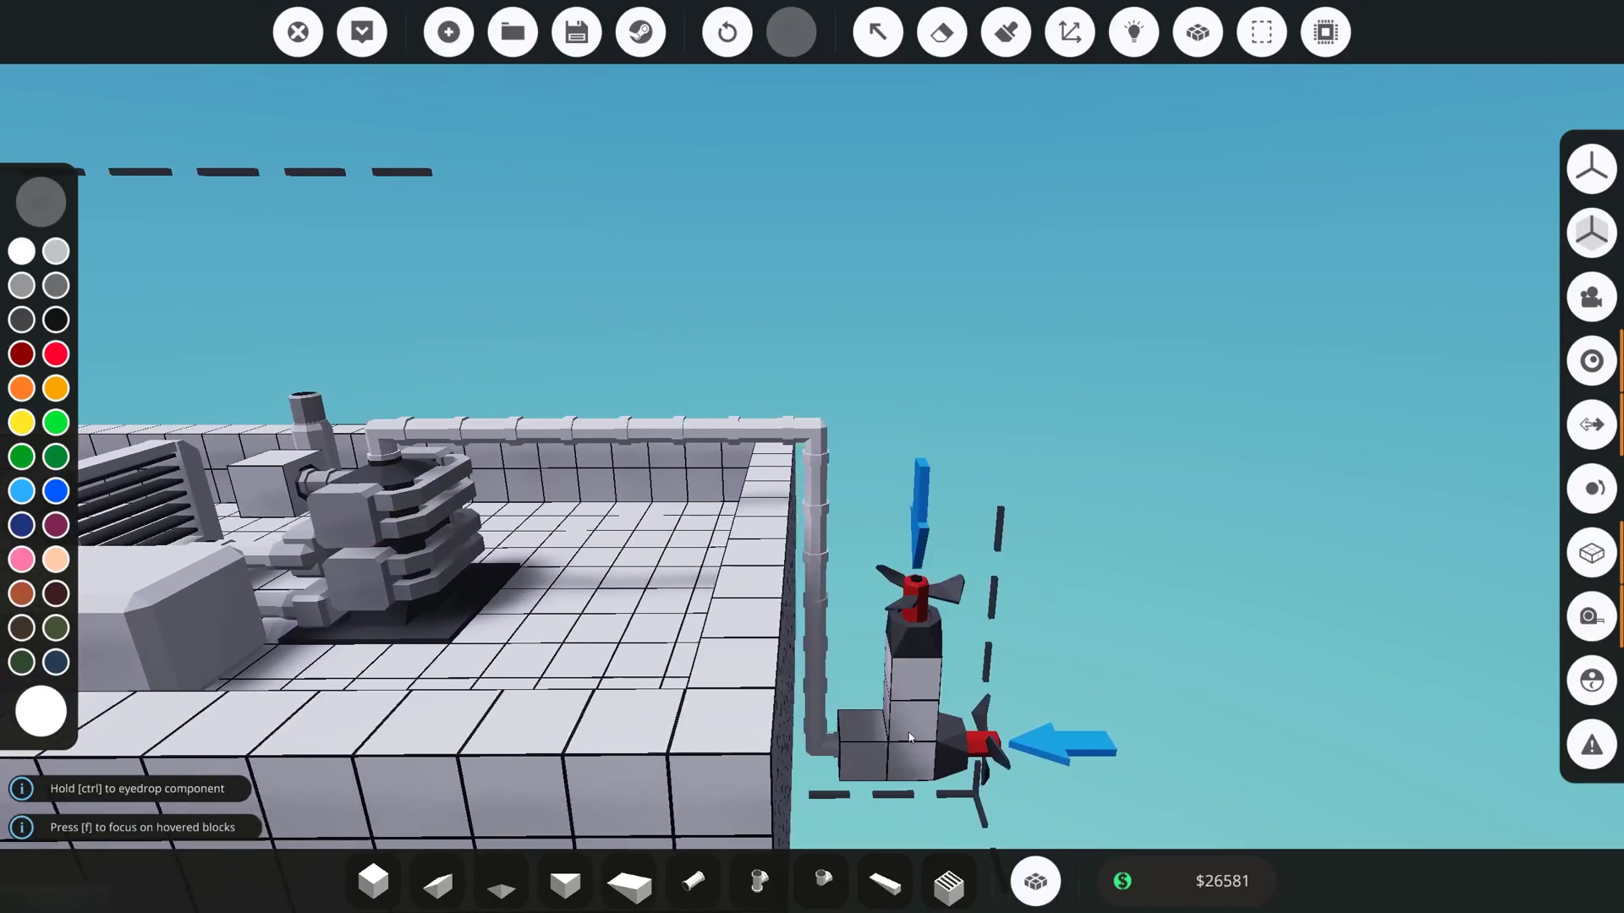
# Step: Erase the first two straight pipes next to the Pipe Angle on the engine's power output
pyautogui.press('w')
pyautogui.press('2')
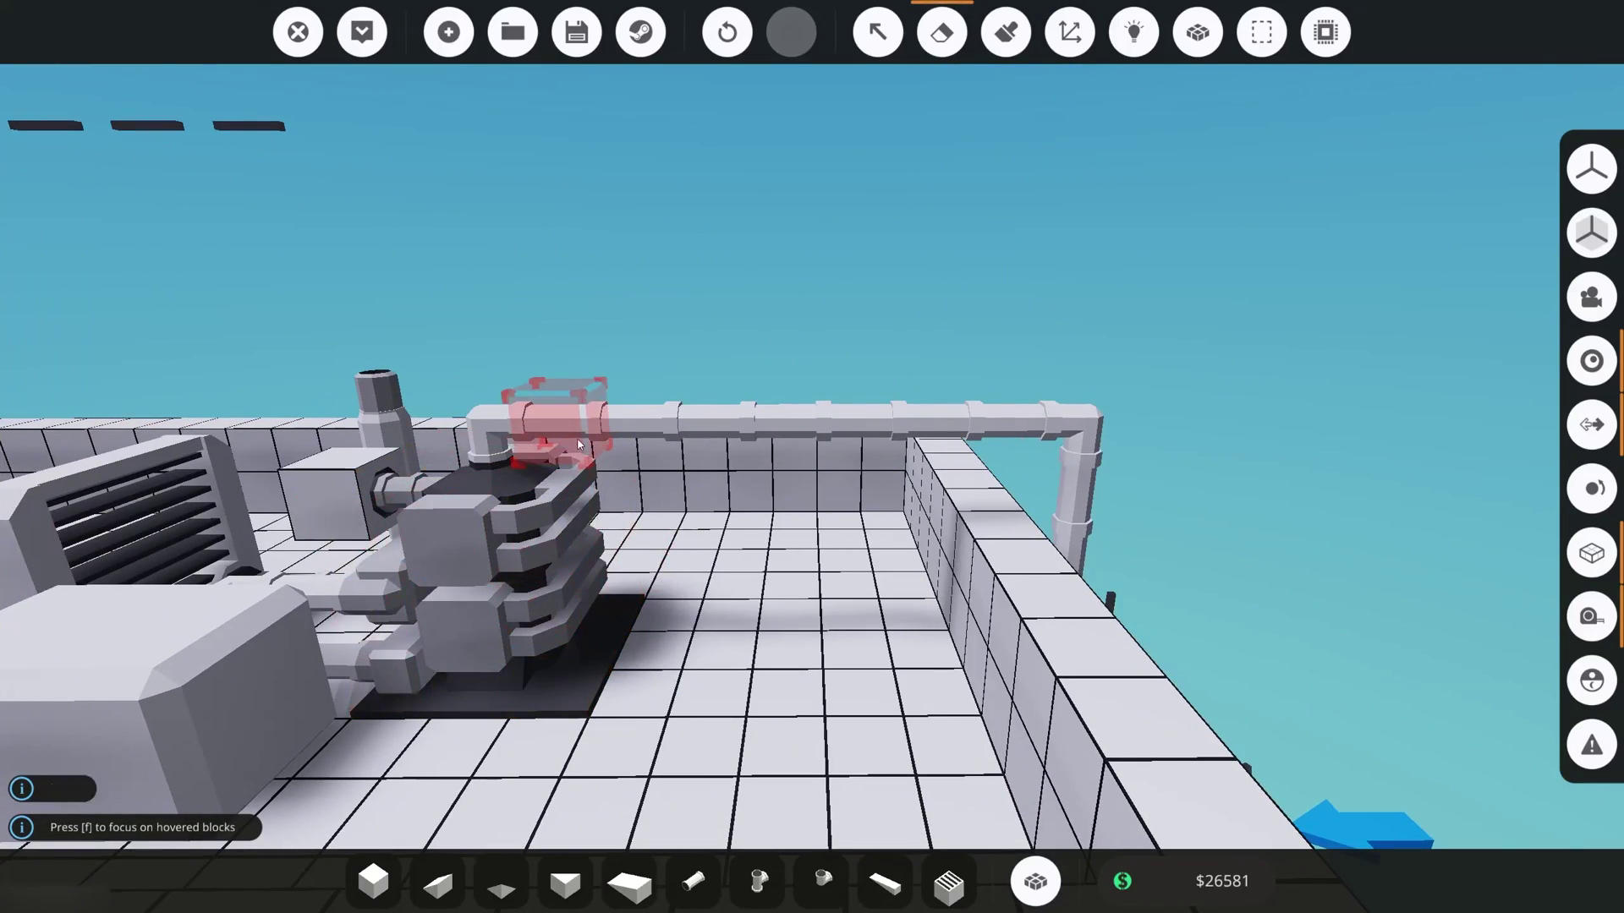
pyautogui.click(585, 427)
pyautogui.press('a')
pyautogui.press('w')
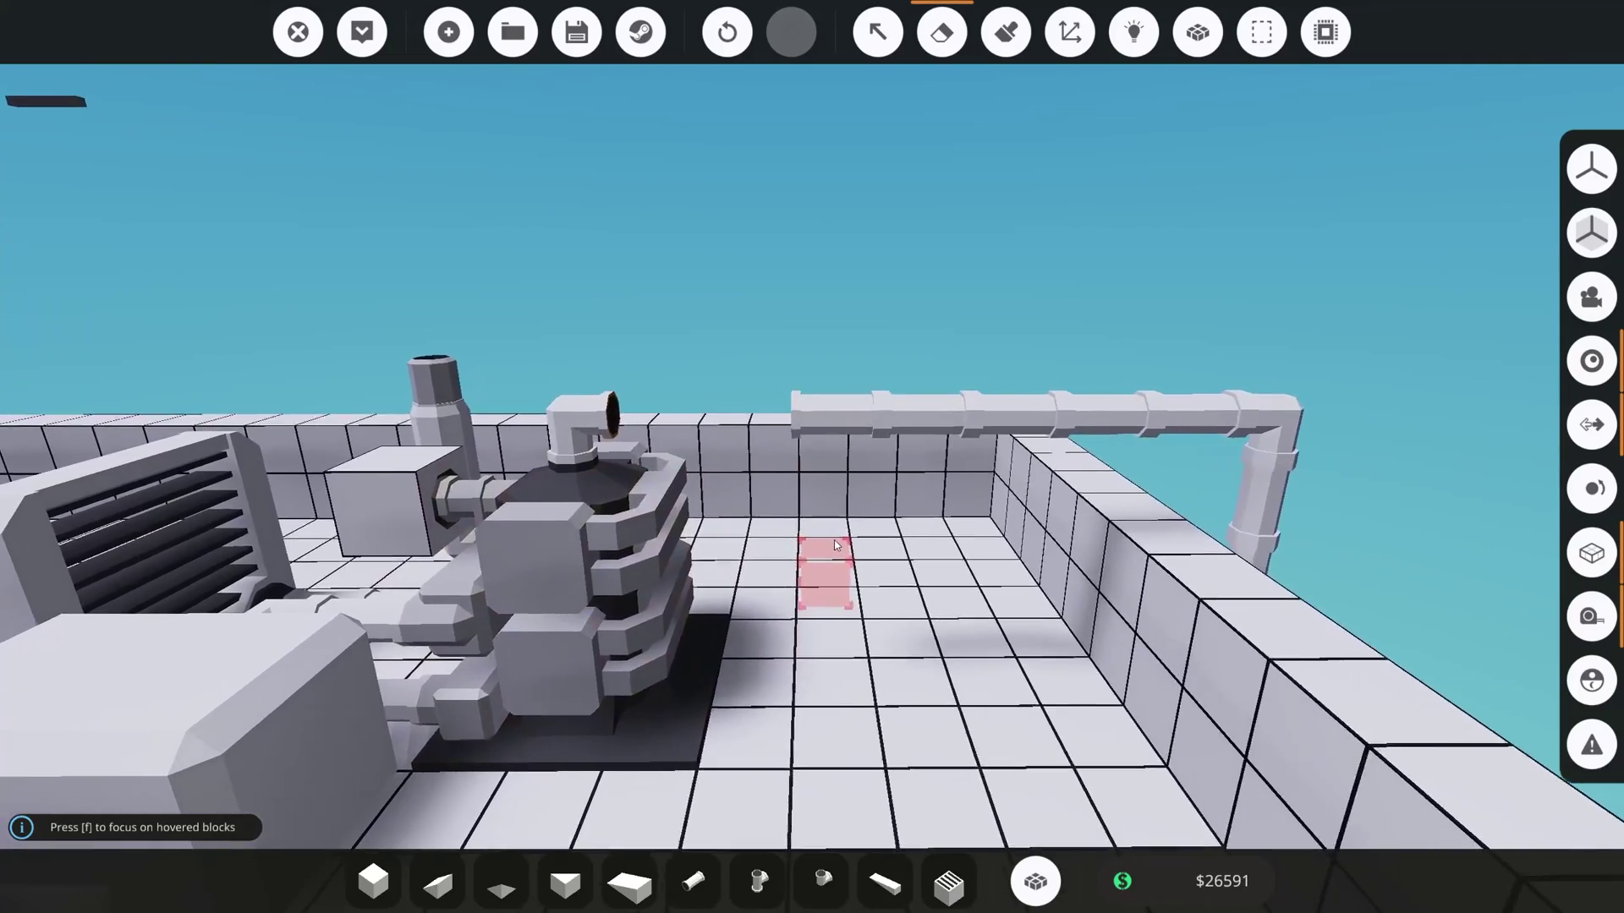
# Step: Find the larger clutch by searching the inventory for "clutch" and place it in the gap between the Pipe Angle and the drive pipe
pyautogui.press('a')
pyautogui.click(1032, 877)
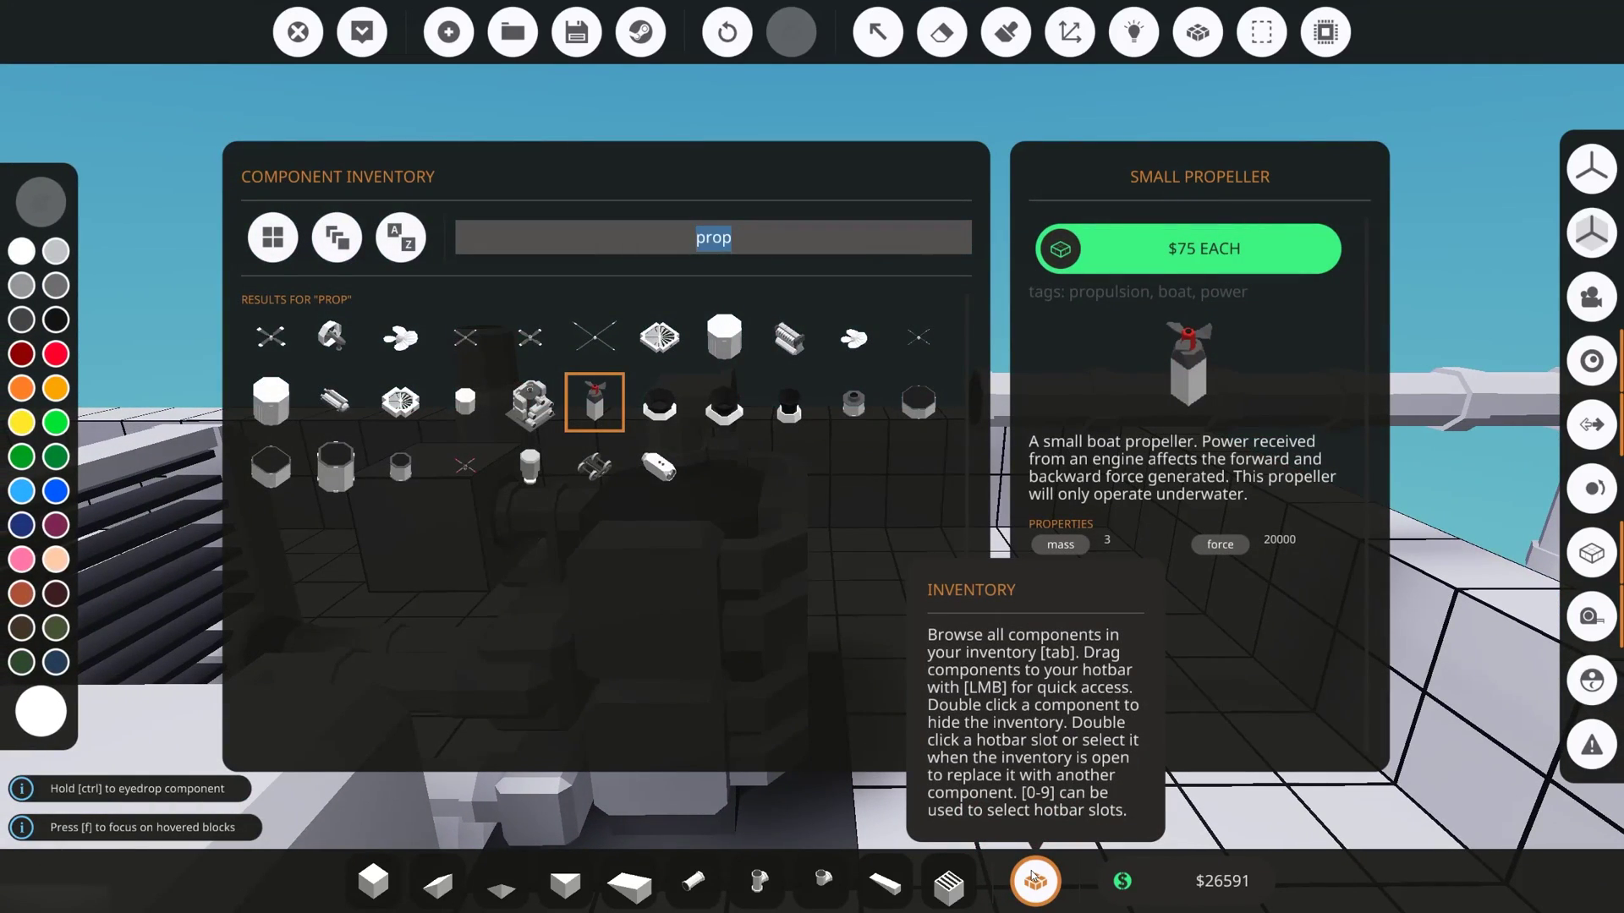
pyautogui.write('clutch')
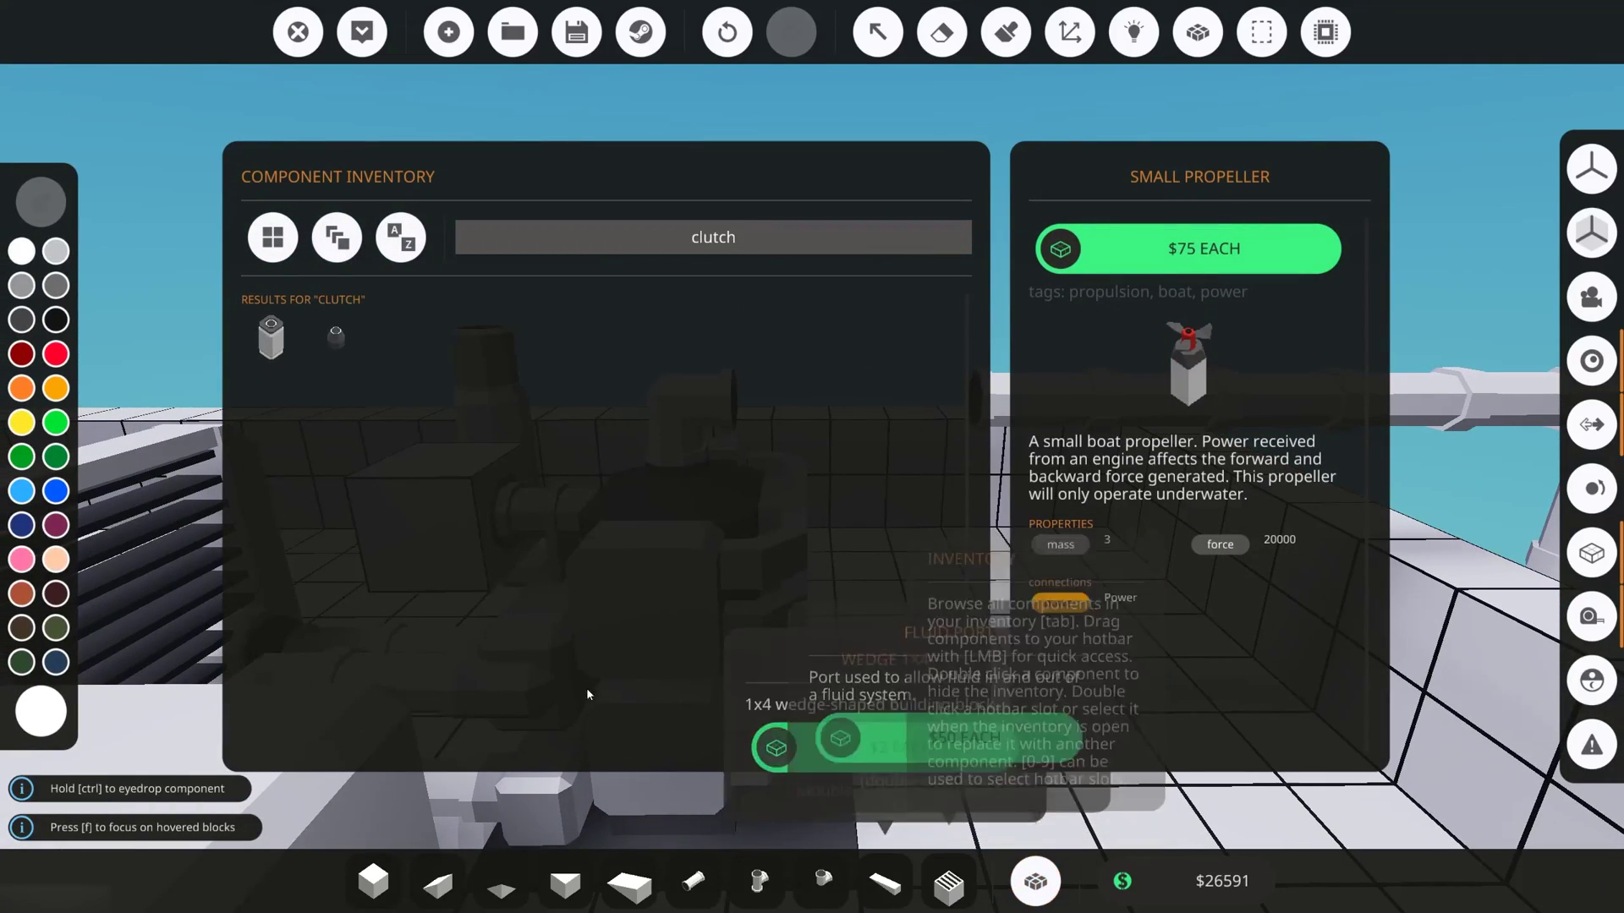
pyautogui.click(270, 337)
pyautogui.click(1035, 880)
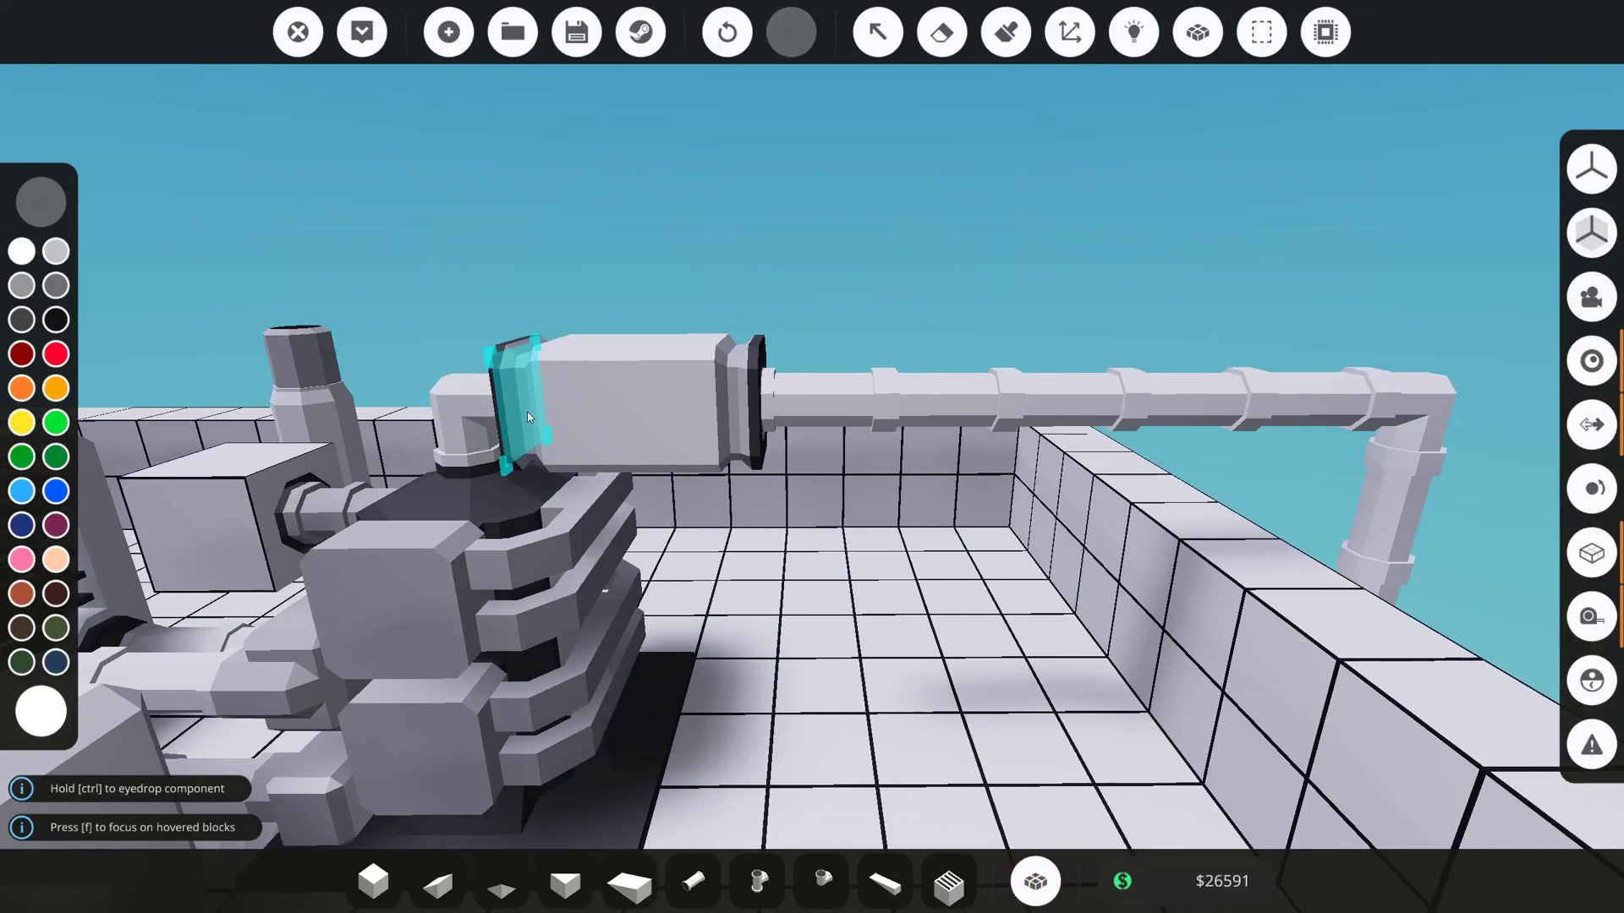
pyautogui.click(531, 415)
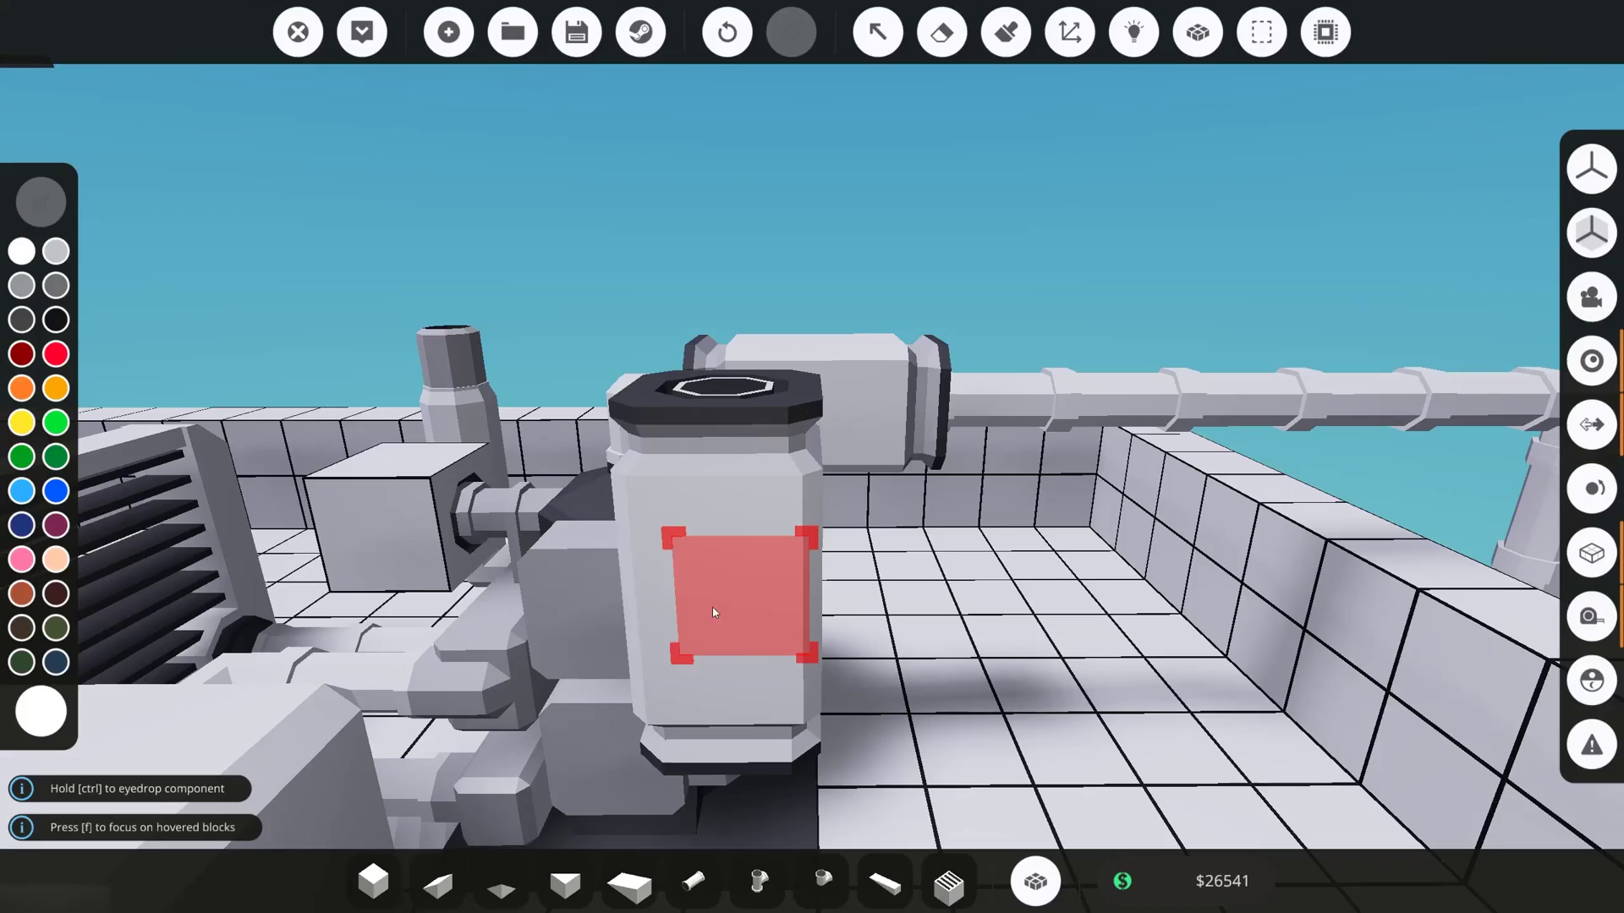
pyautogui.press('d')
pyautogui.press('d')
pyautogui.press('s')
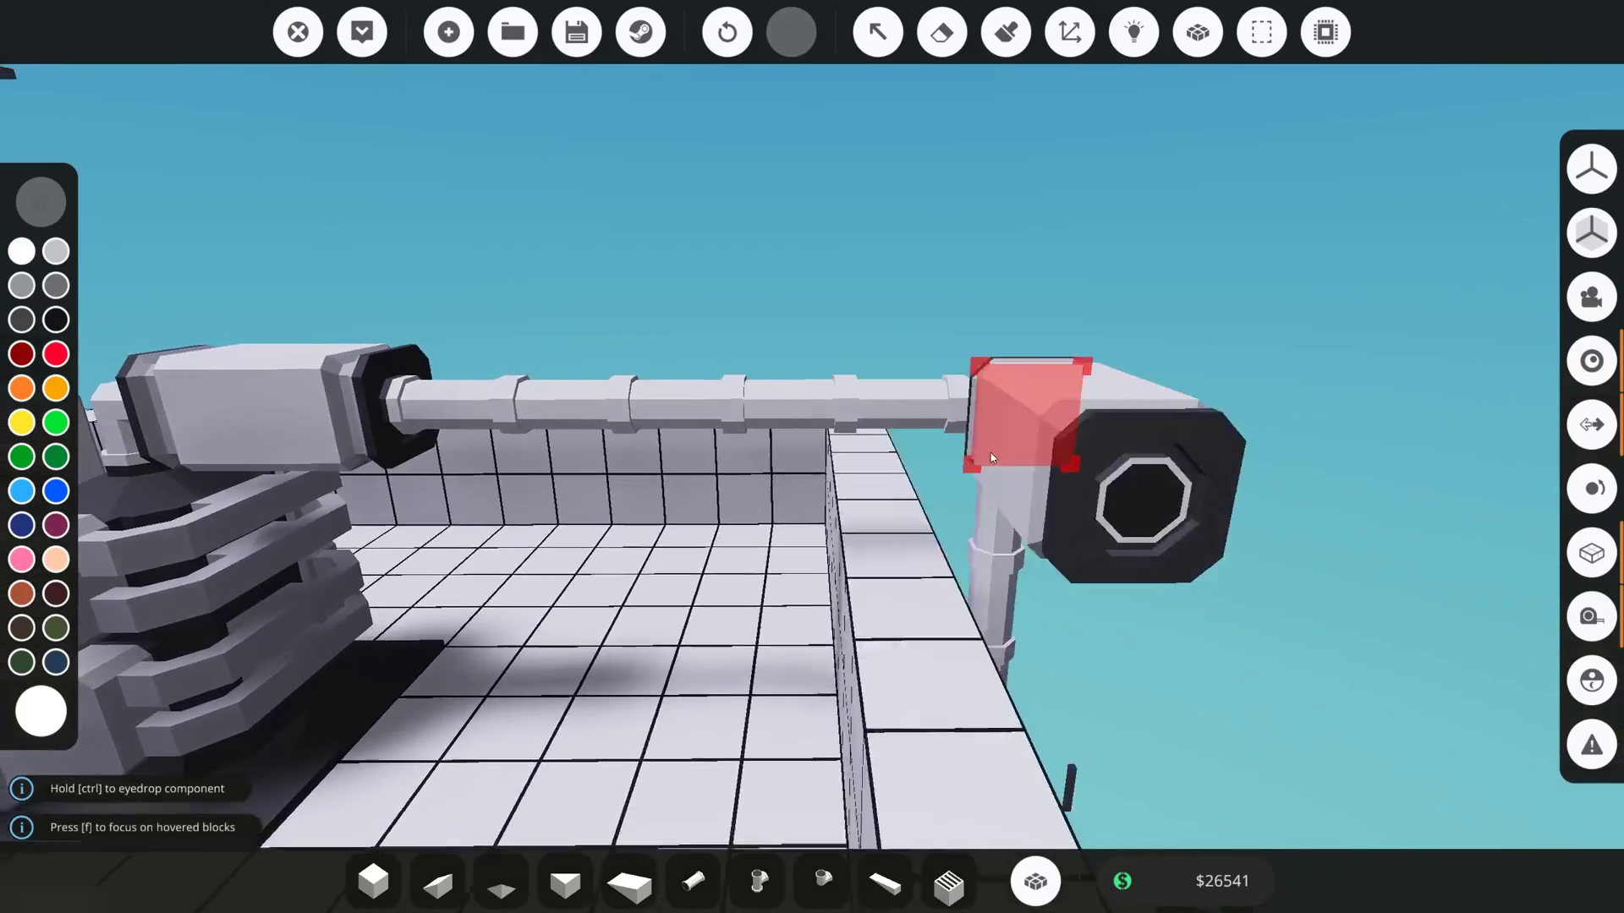
pyautogui.press('a')
pyautogui.press('a')
pyautogui.press('w')
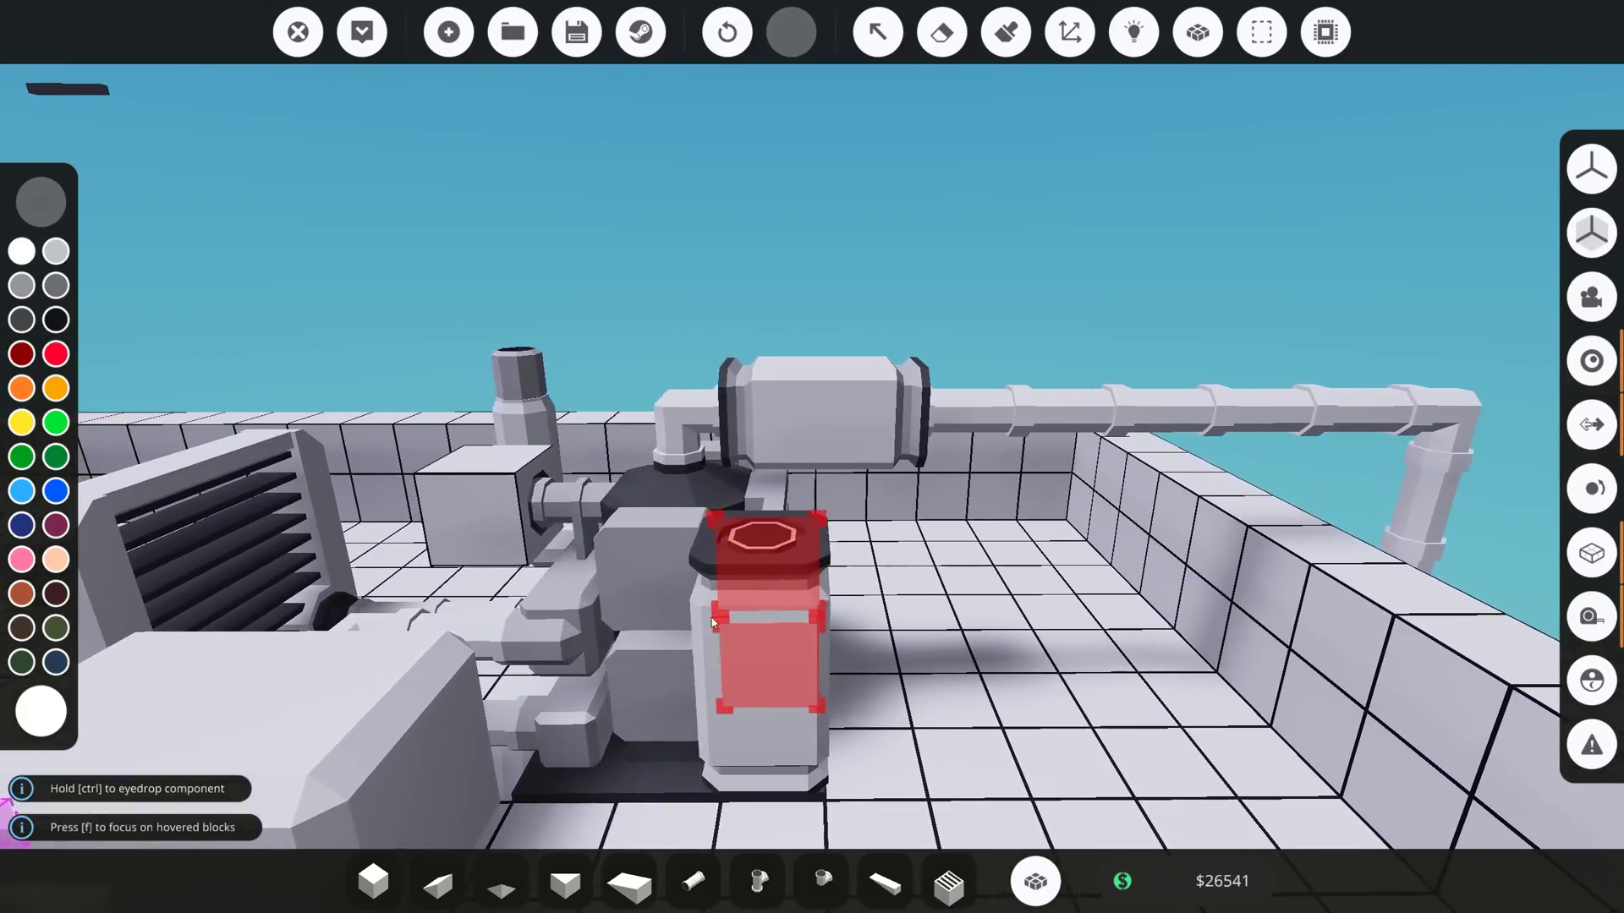
# Step: Inspect the clutch placed between the engine's Pipe Angle and the drive pipe from the side
pyautogui.press('k')
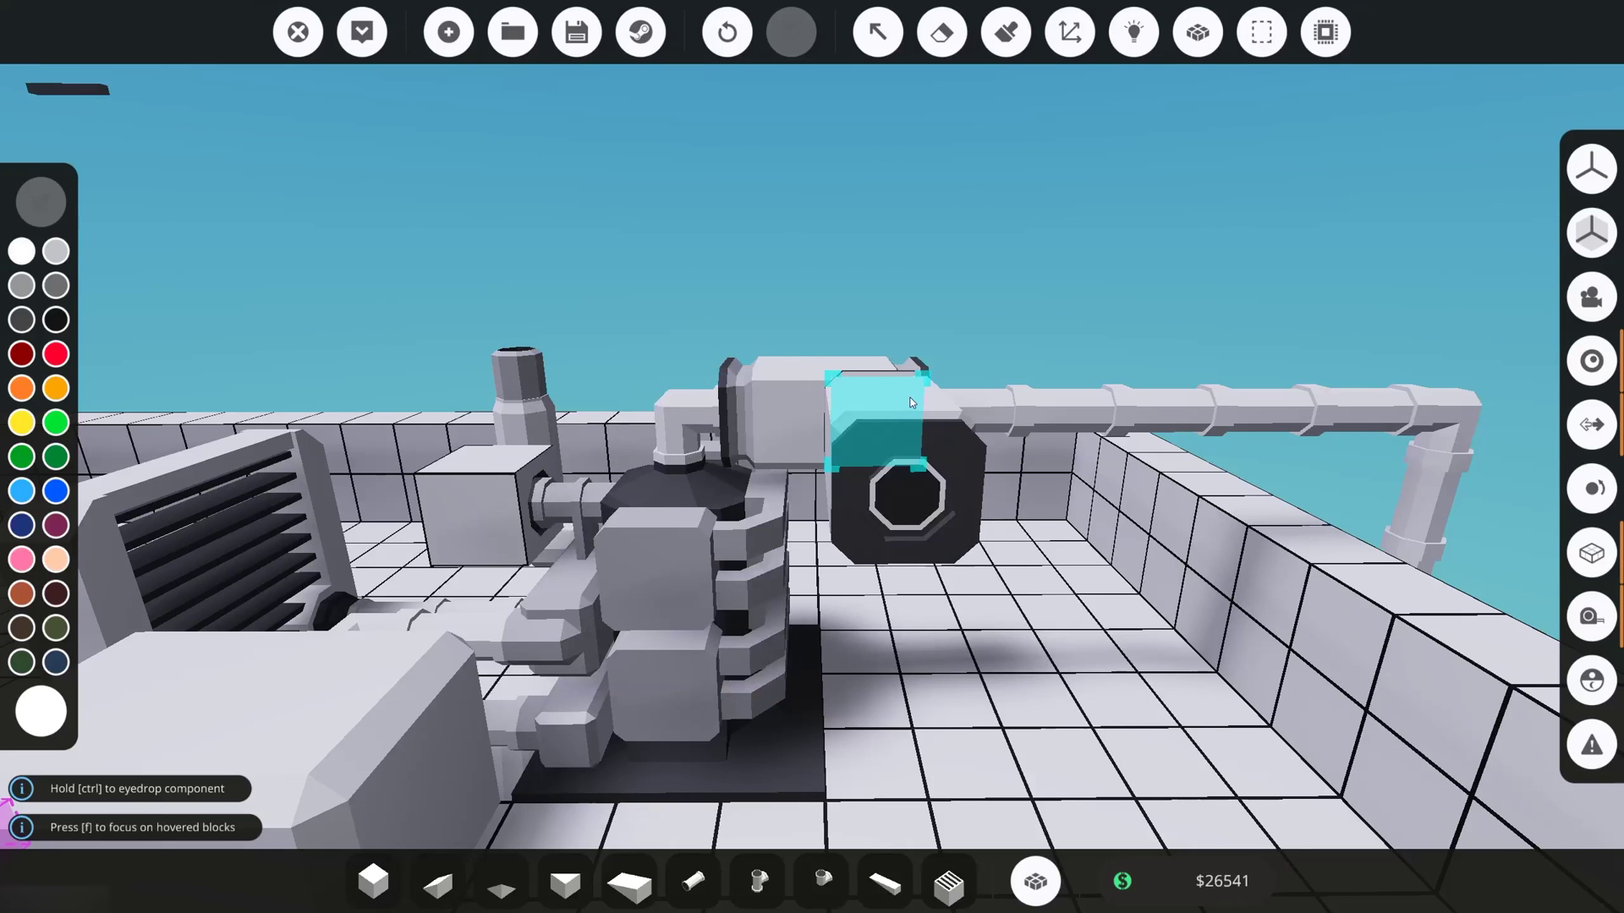
pyautogui.press('d')
pyautogui.press('d')
pyautogui.press('s')
pyautogui.press('a')
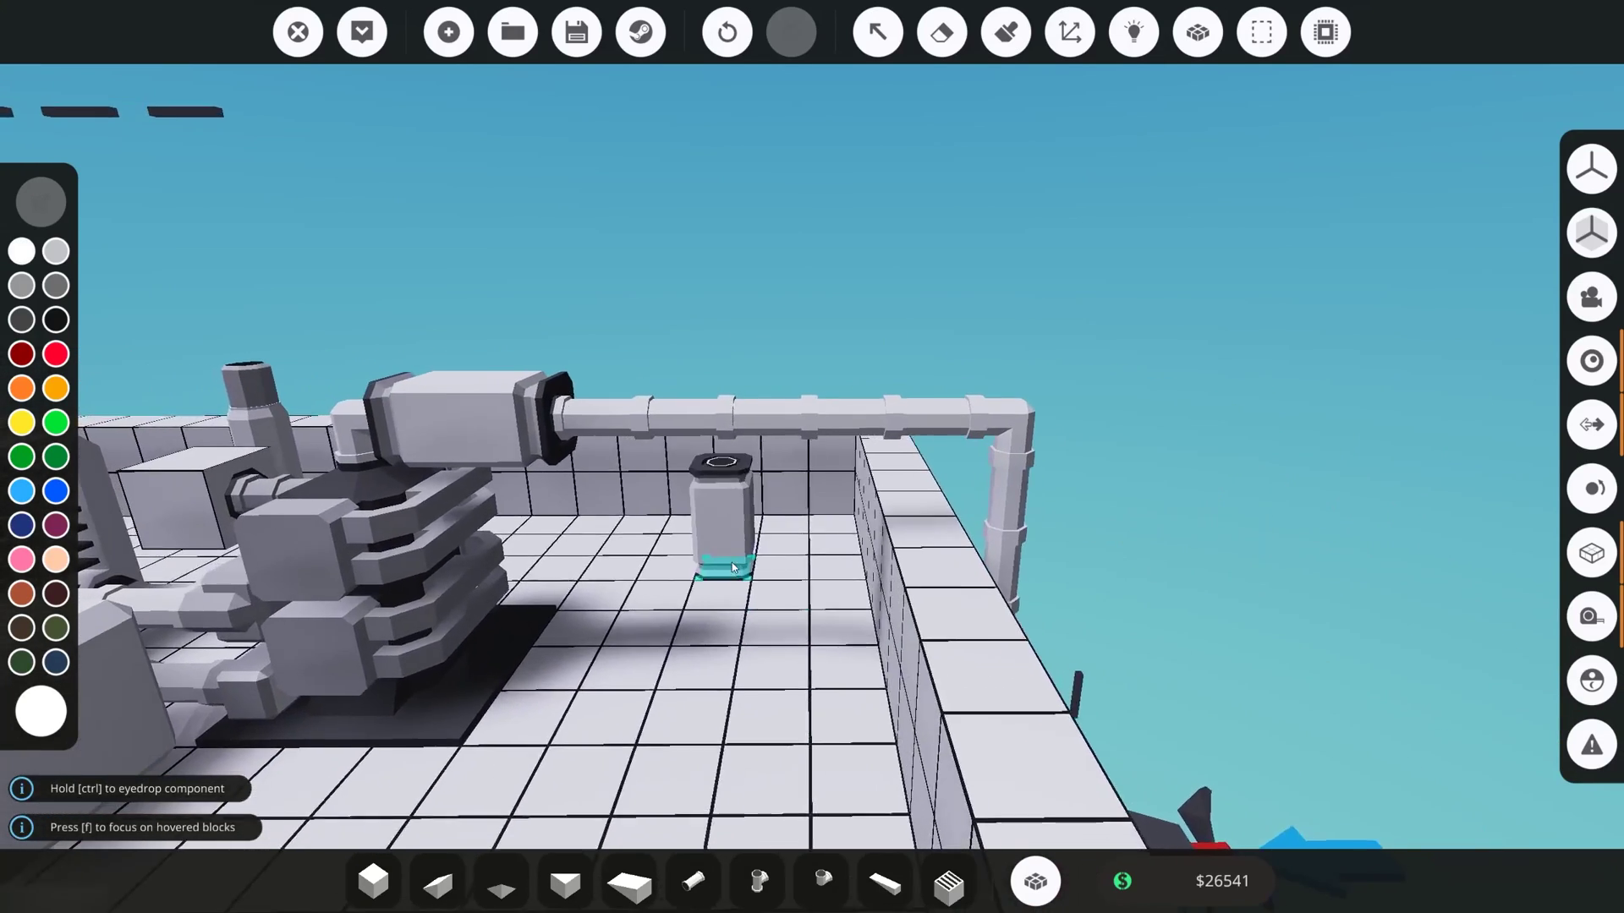
pyautogui.press('w')
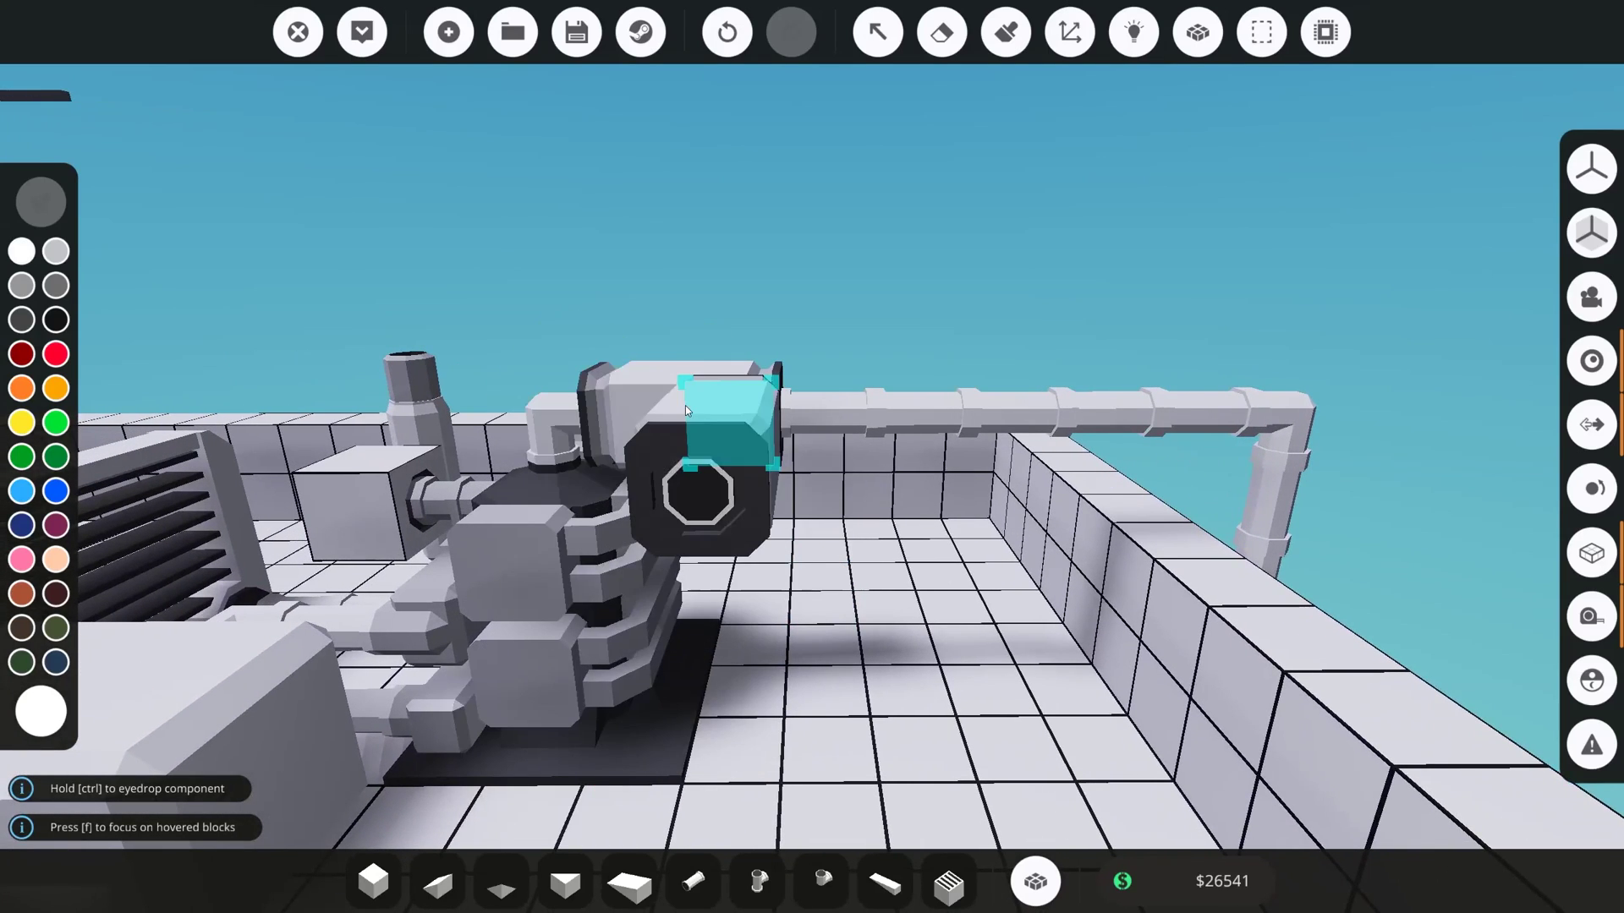
pyautogui.press('a')
pyautogui.press('w')
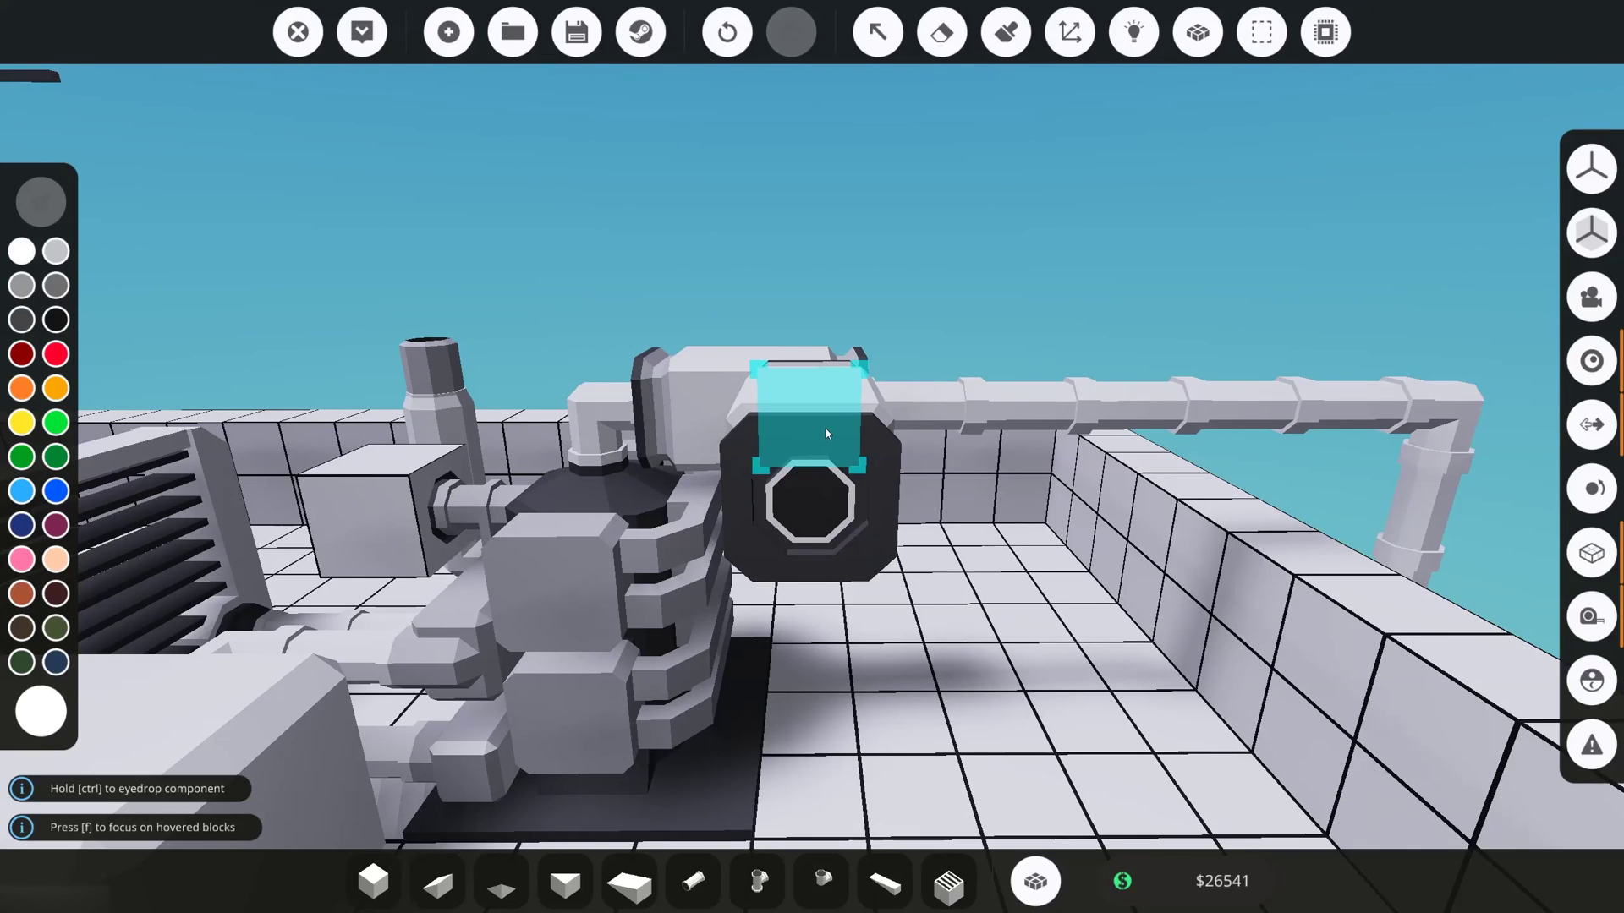
pyautogui.press('d')
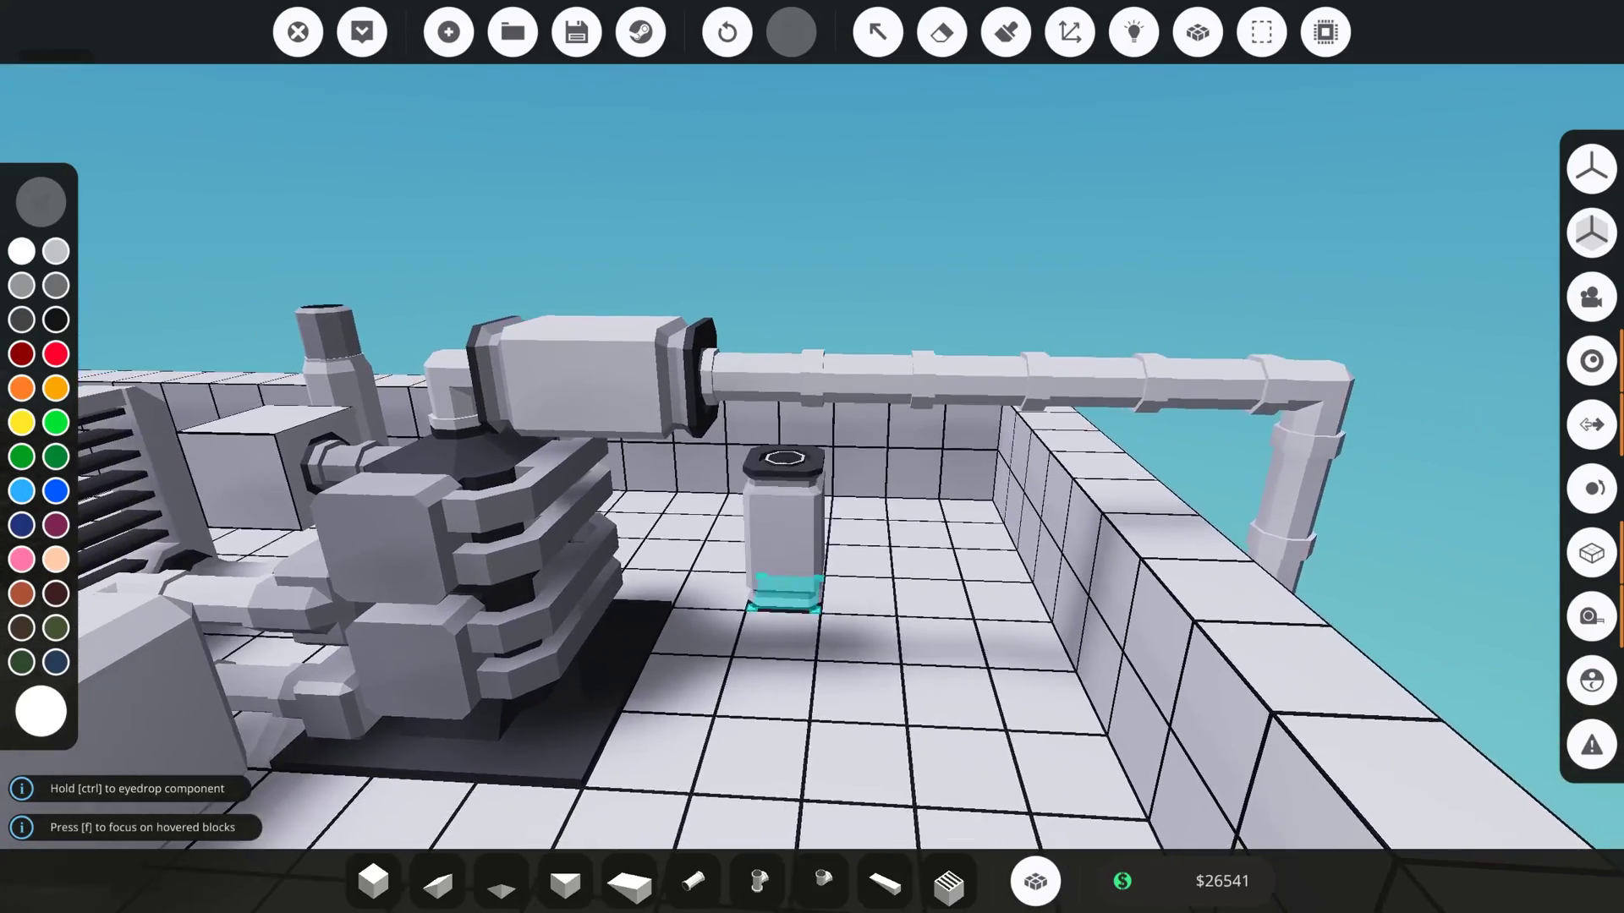
# Step: Look over the drive pipe from the clutch across the stern wall and down to the propeller
pyautogui.press('s')
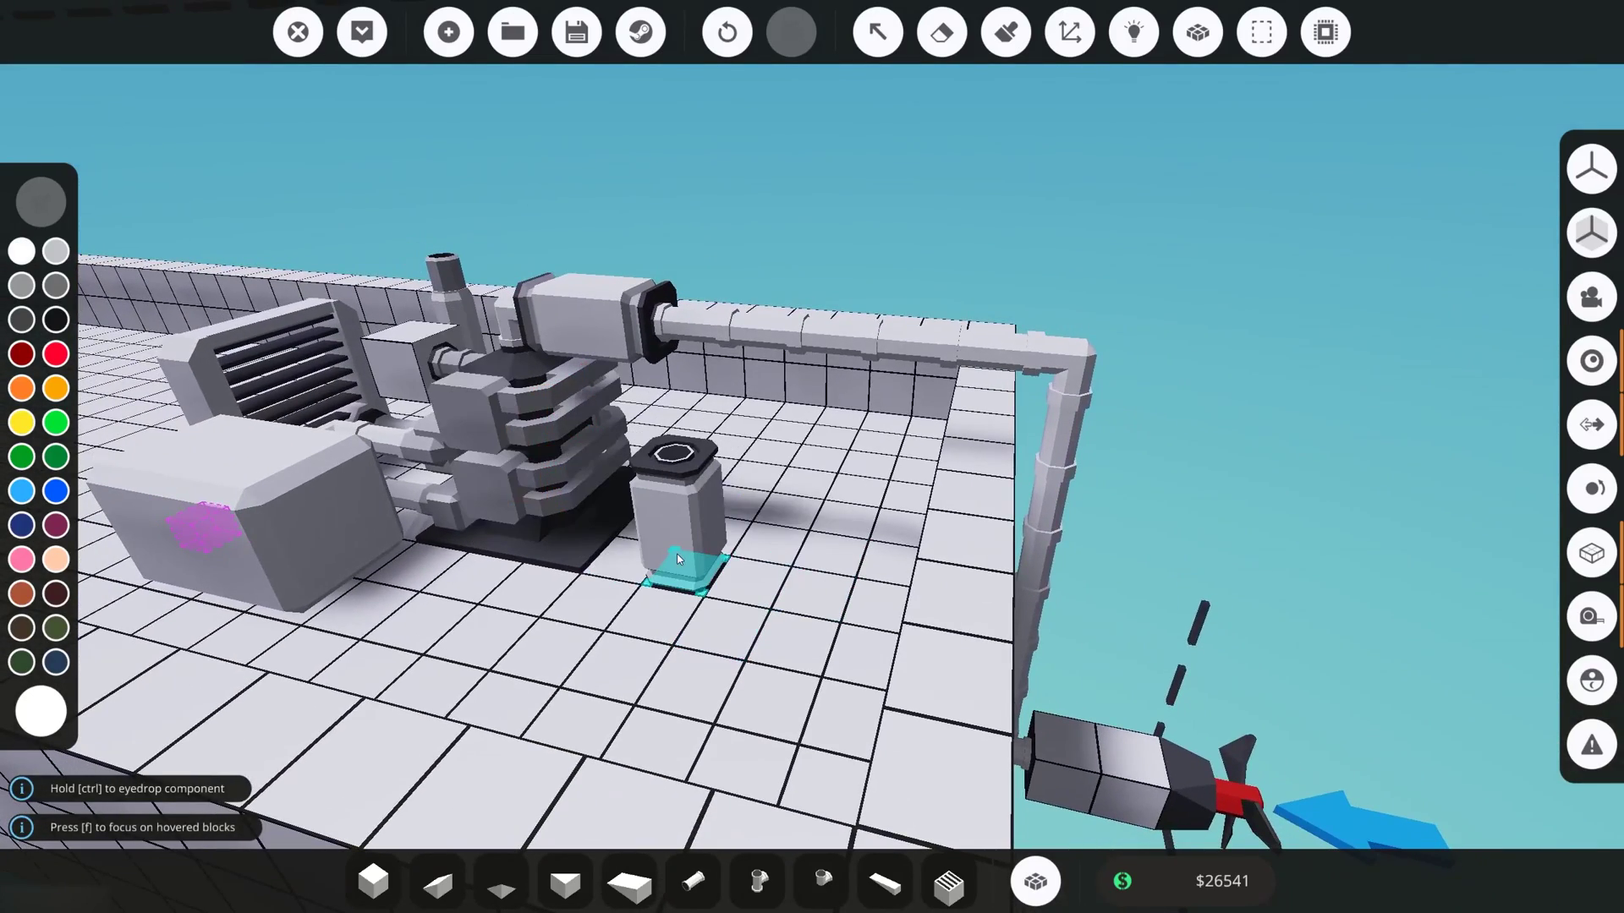
pyautogui.click(633, 495)
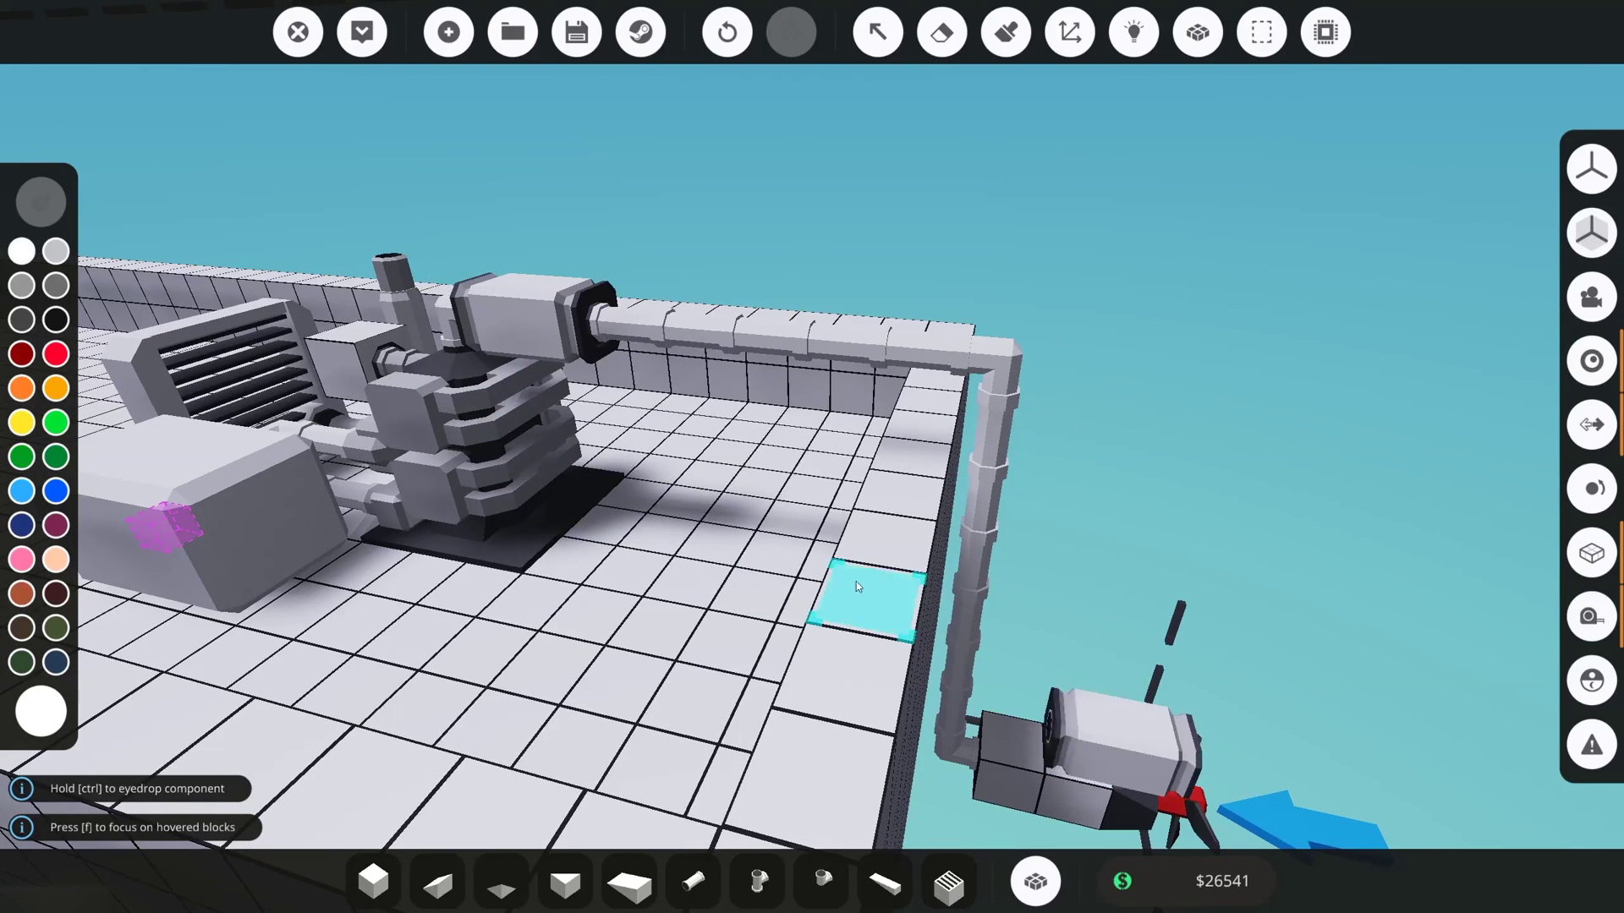
pyautogui.press('a')
pyautogui.press('w')
pyautogui.press('d')
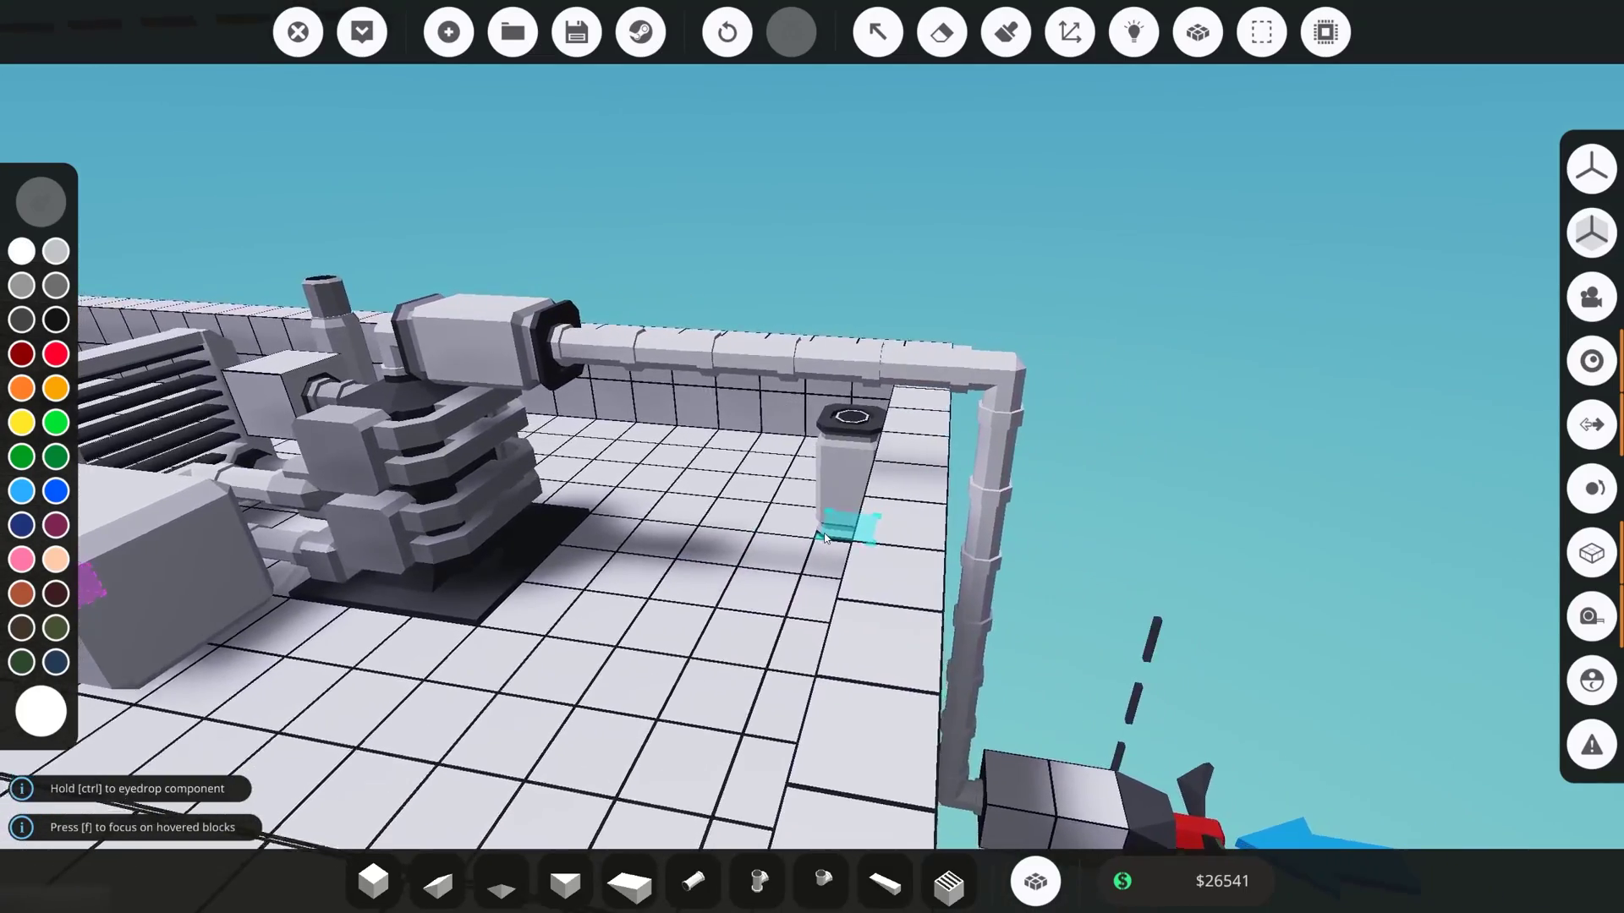
pyautogui.press('s')
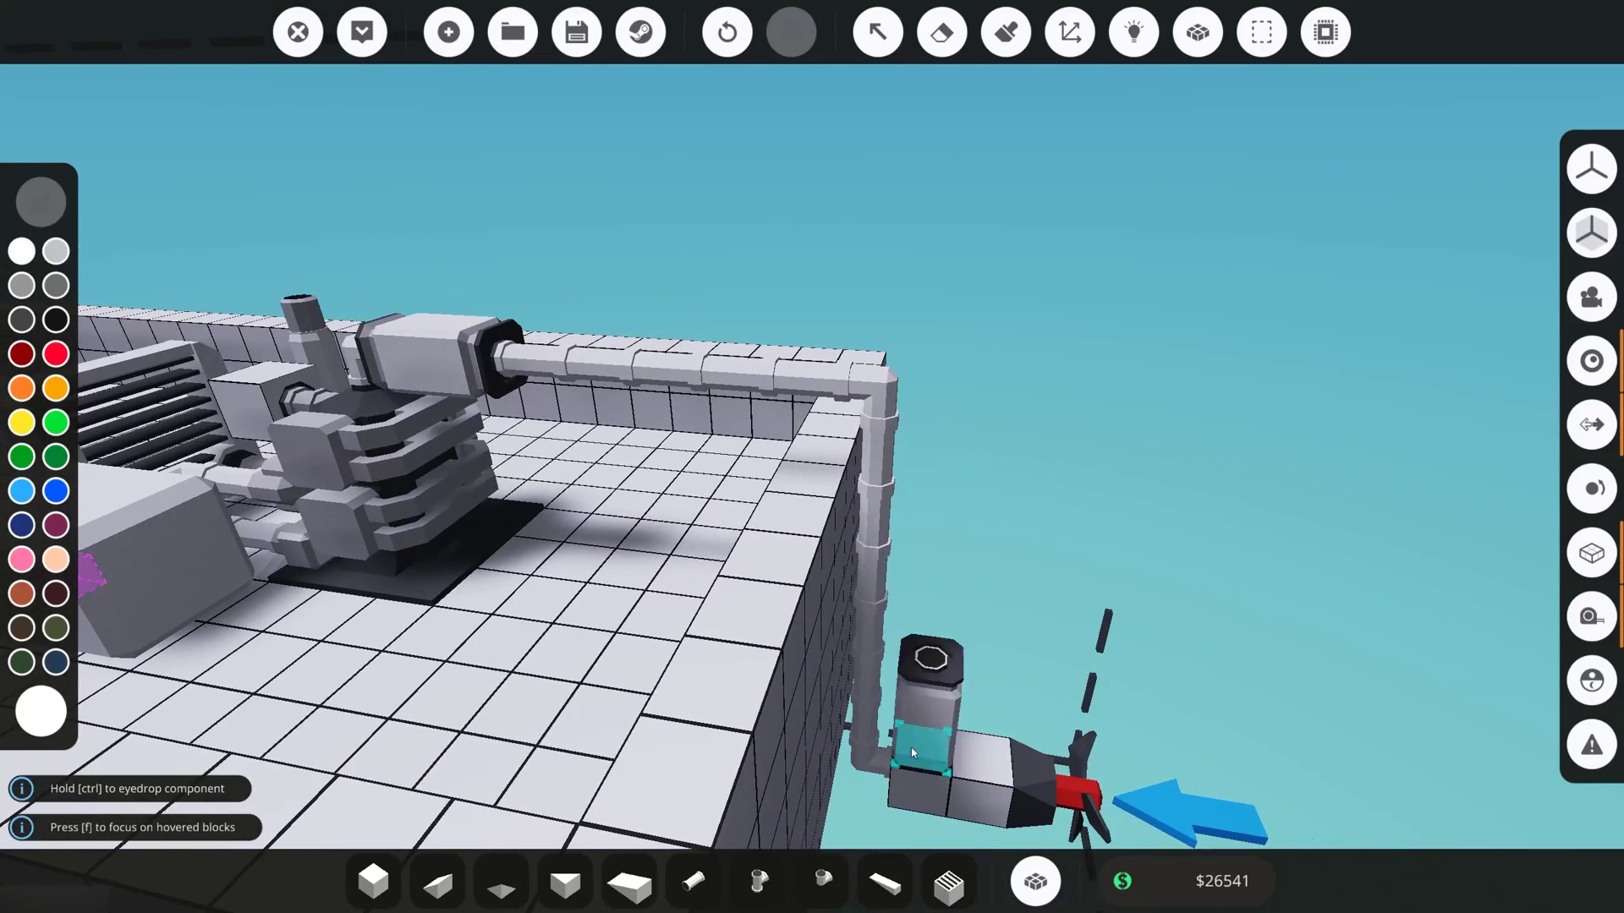
pyautogui.press('k')
pyautogui.press('a')
pyautogui.press('w')
pyautogui.press('a')
pyautogui.press('w')
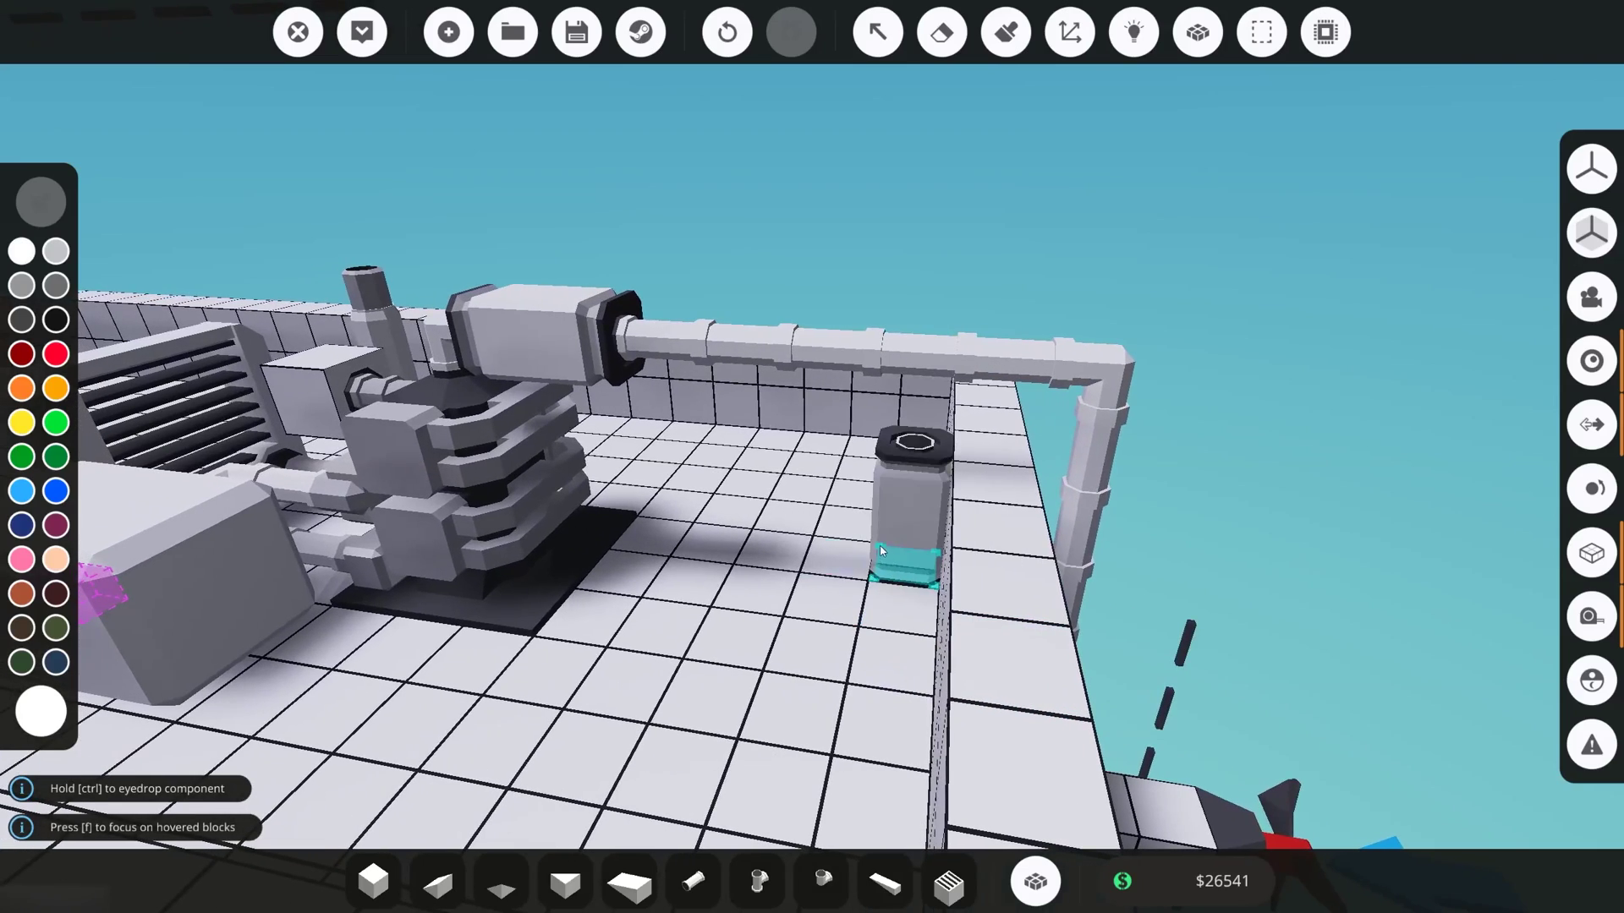
# Step: Erase two straight pipes from the middle of the drive pipe, keeping the first straight pipe behind the clutch
pyautogui.press('2')
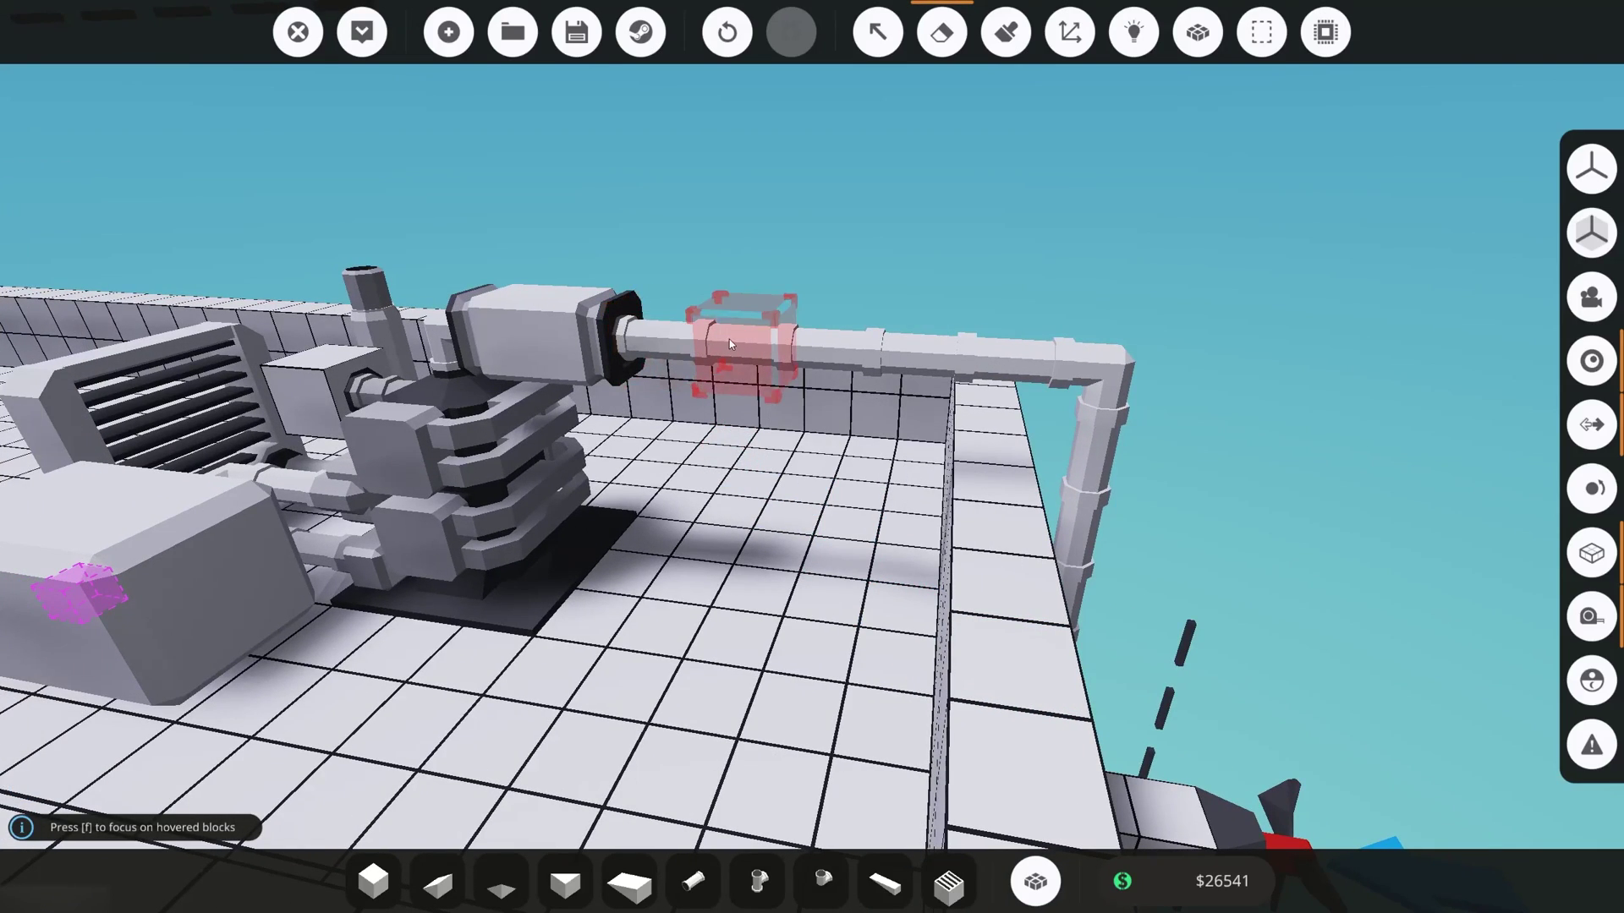
pyautogui.click(825, 356)
pyautogui.press('a')
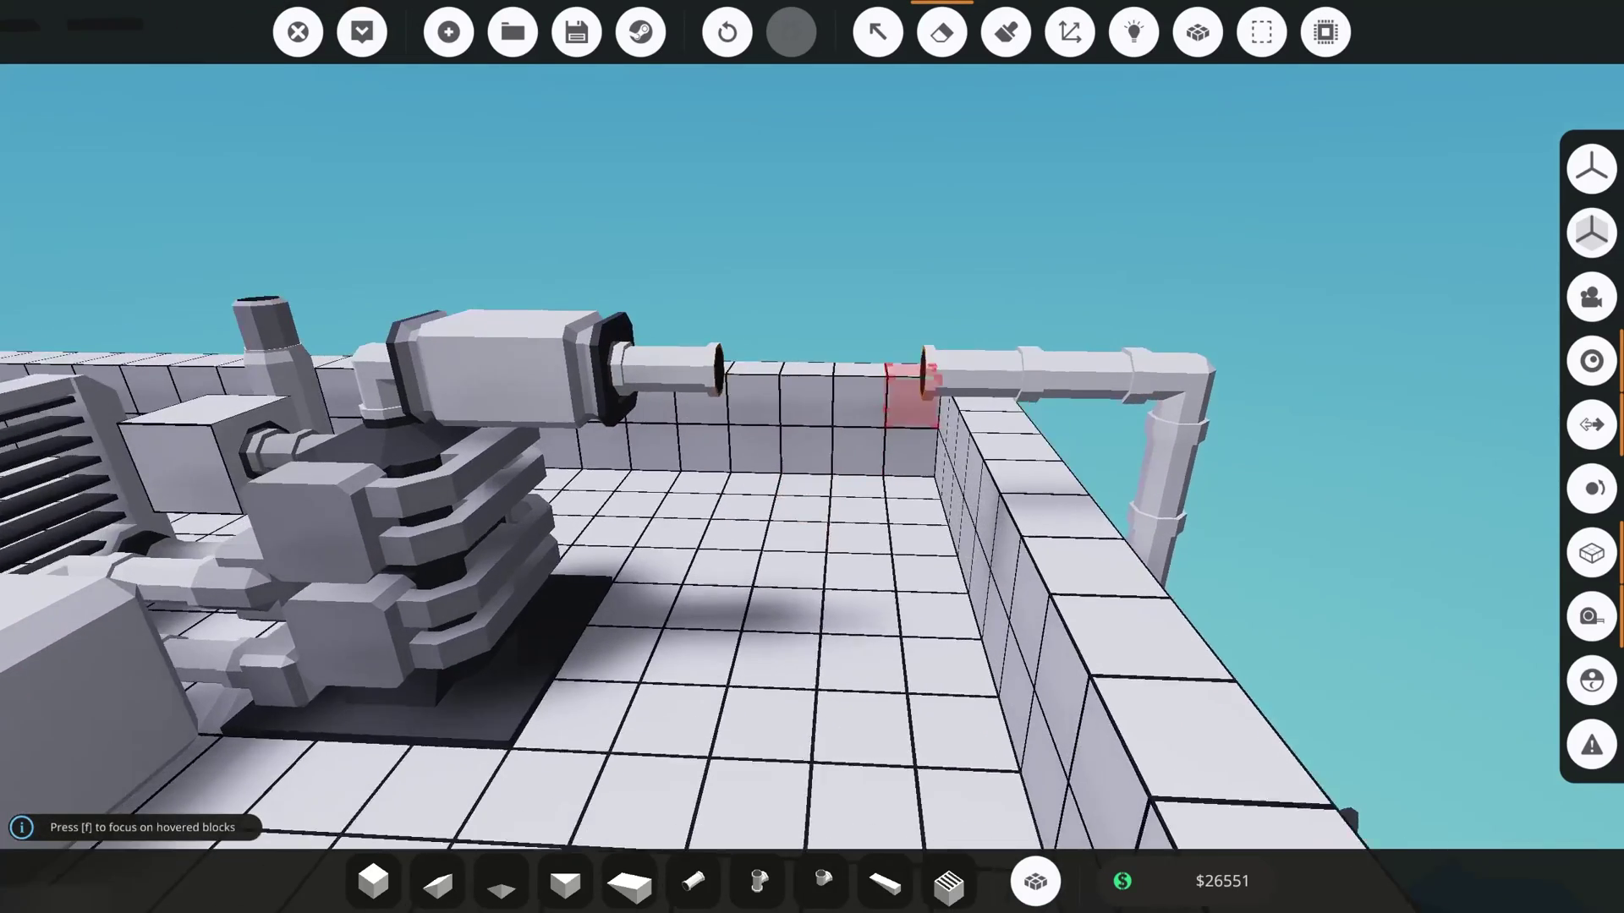
pyautogui.press('w')
pyautogui.press('d')
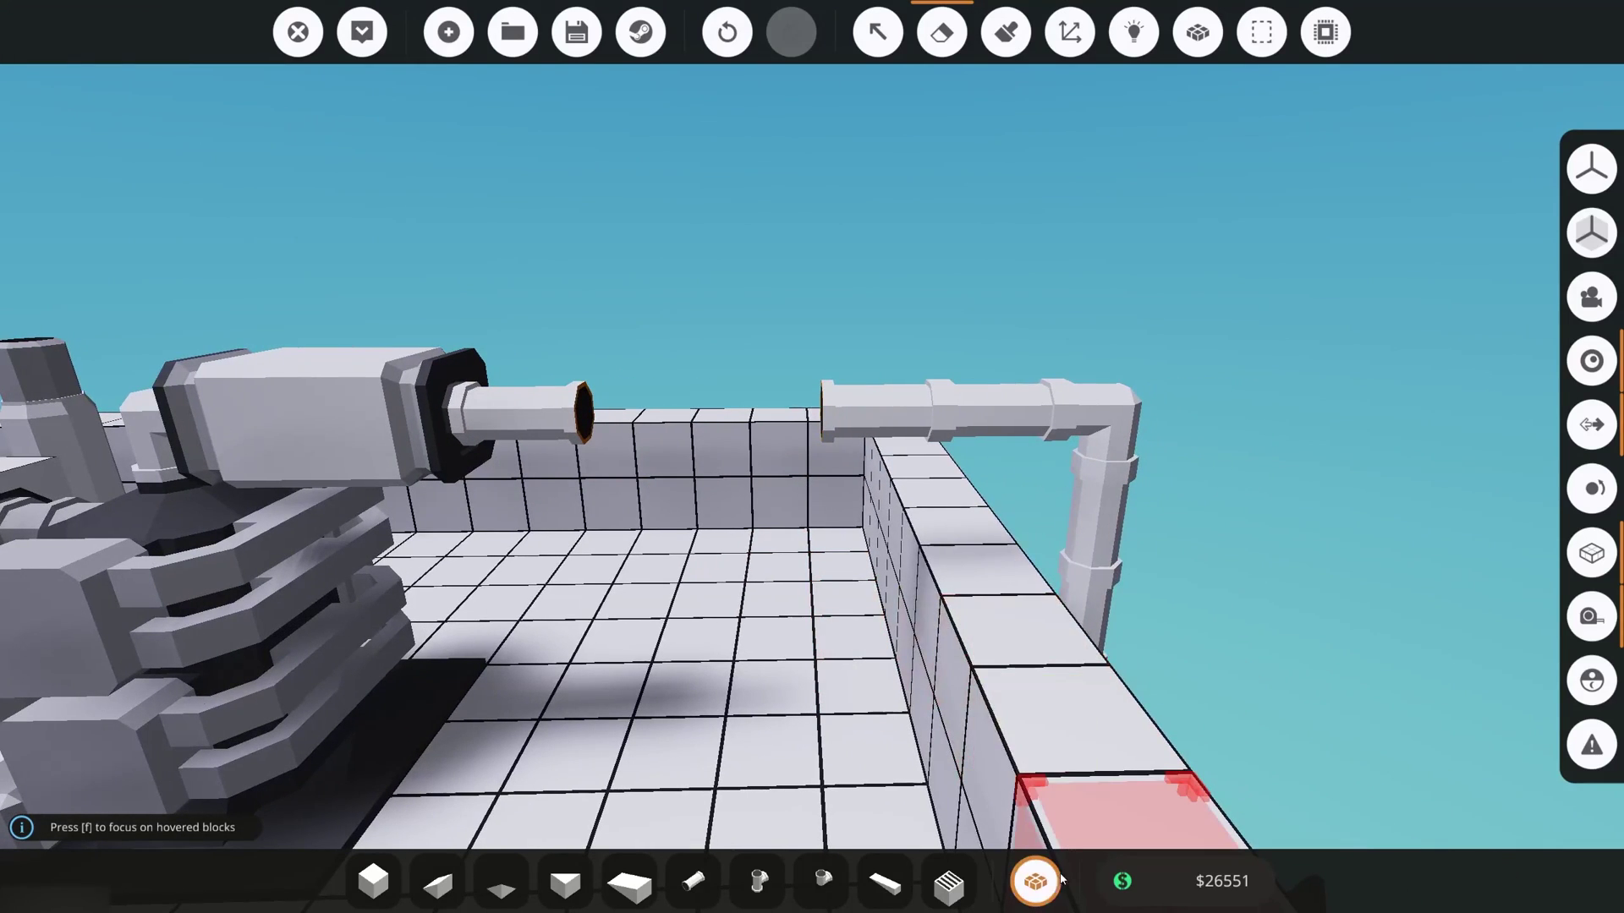
# Step: Find the Gearbox by searching the inventory for "gear" and place it in the drive pipe gap, with its arrows facing the clutch
pyautogui.click(1040, 882)
pyautogui.write('gear')
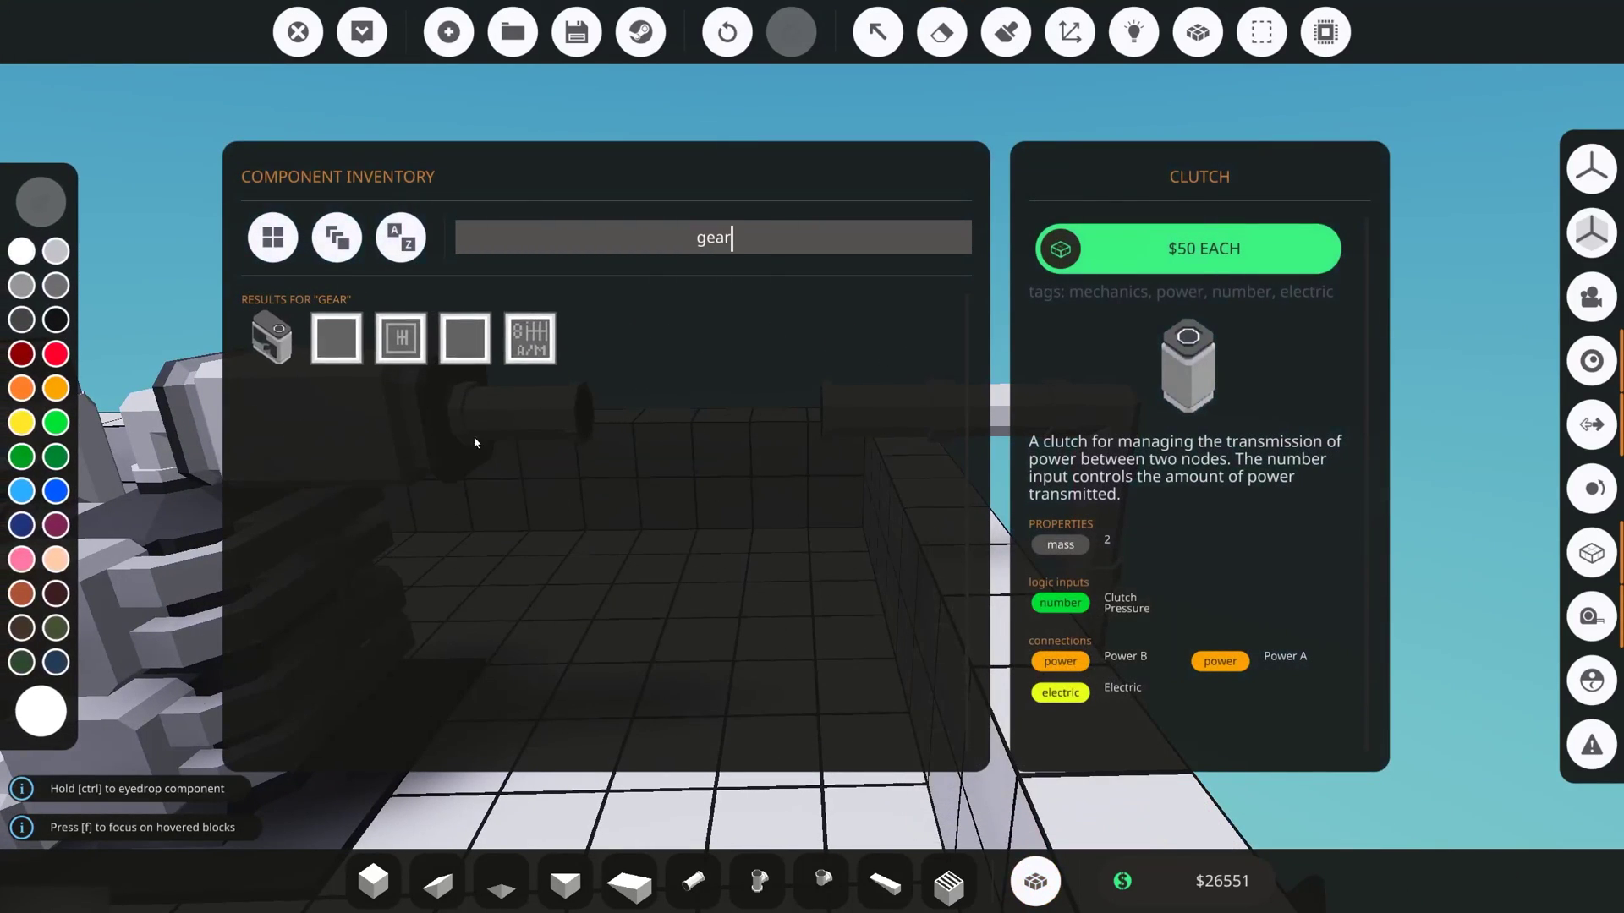
pyautogui.click(272, 337)
pyautogui.click(1038, 875)
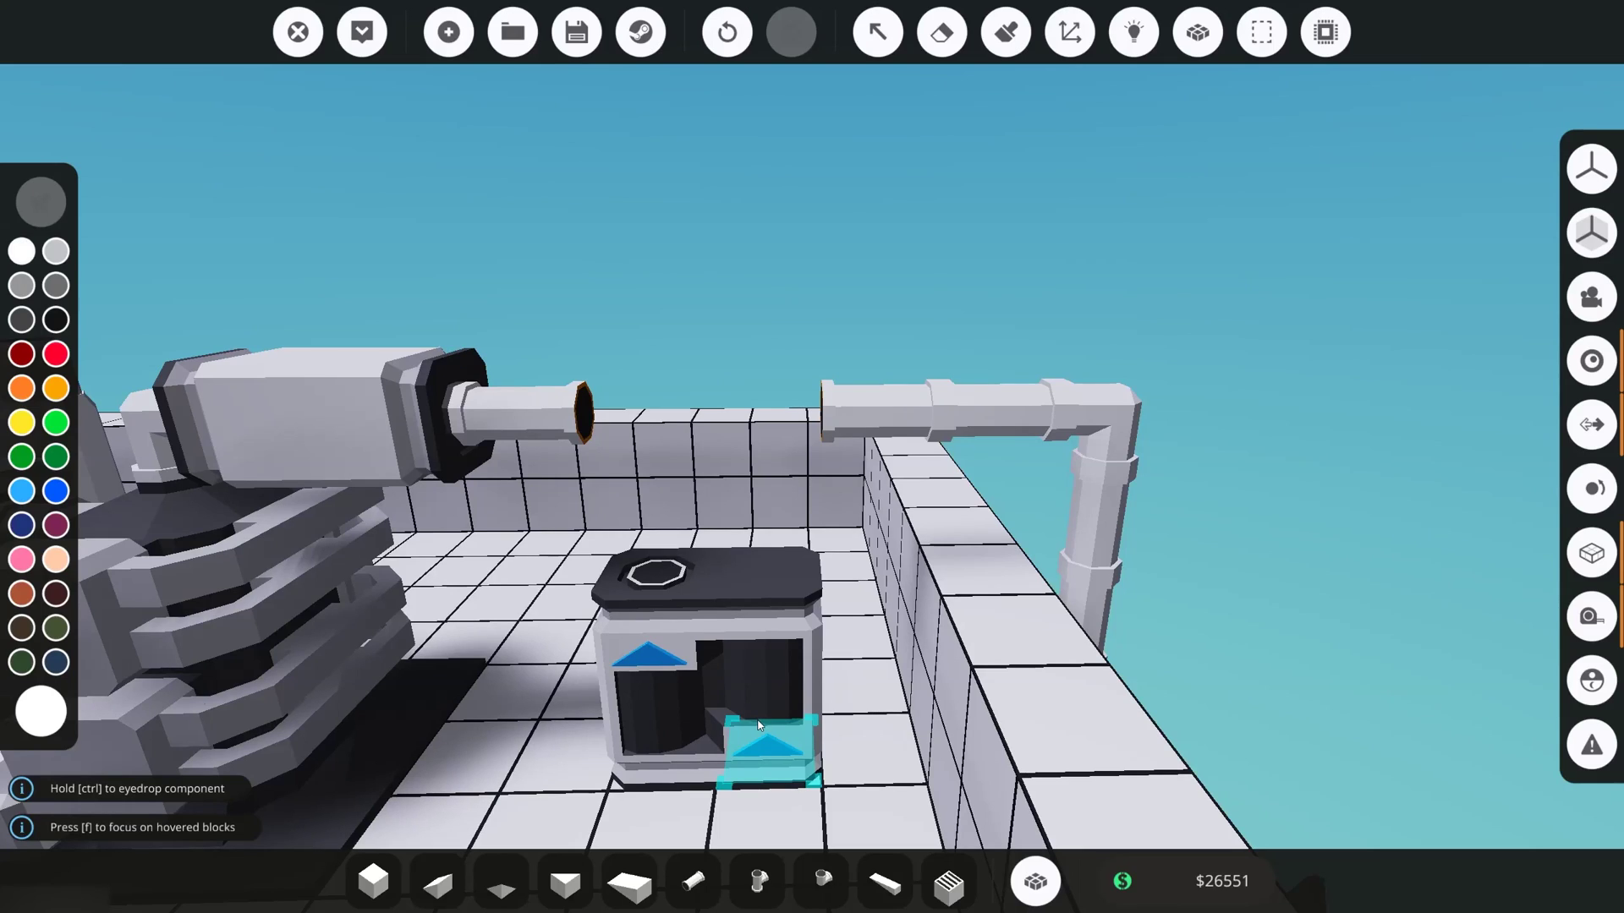
pyautogui.press('u')
pyautogui.press('a')
pyautogui.click(995, 421)
pyautogui.press('o')
pyautogui.press('d')
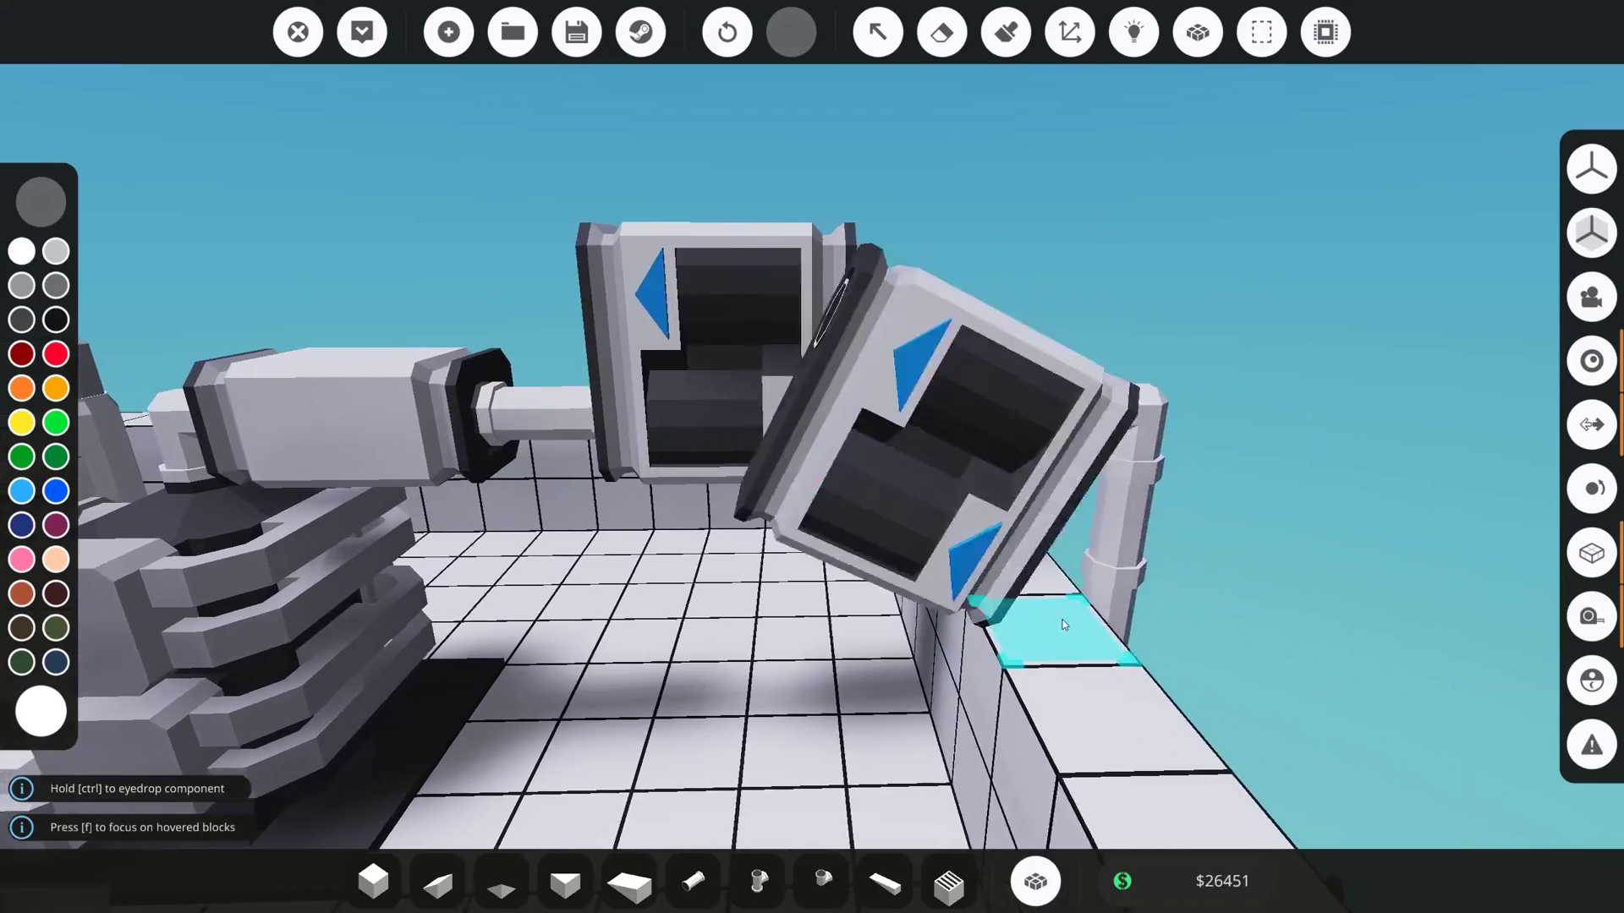
# Step: Select the Pipe Angle component and erase the straight pipe between the clutch and the gearbox
pyautogui.press('u')
pyautogui.press('a')
pyautogui.press('u')
pyautogui.press('o')
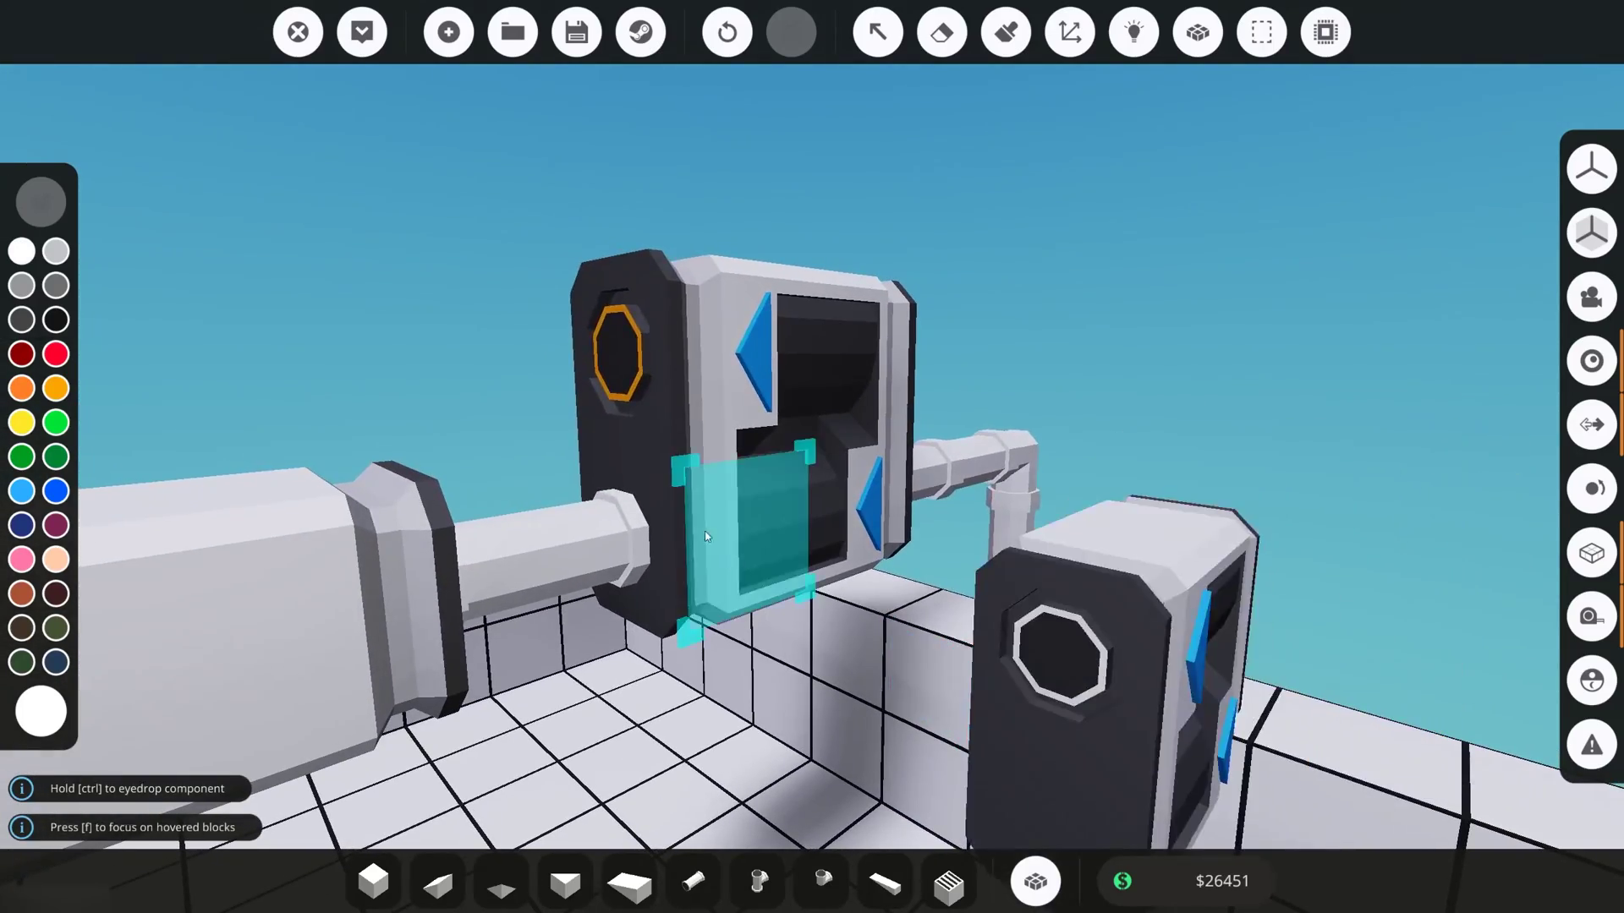
pyautogui.press('u')
pyautogui.click(806, 890)
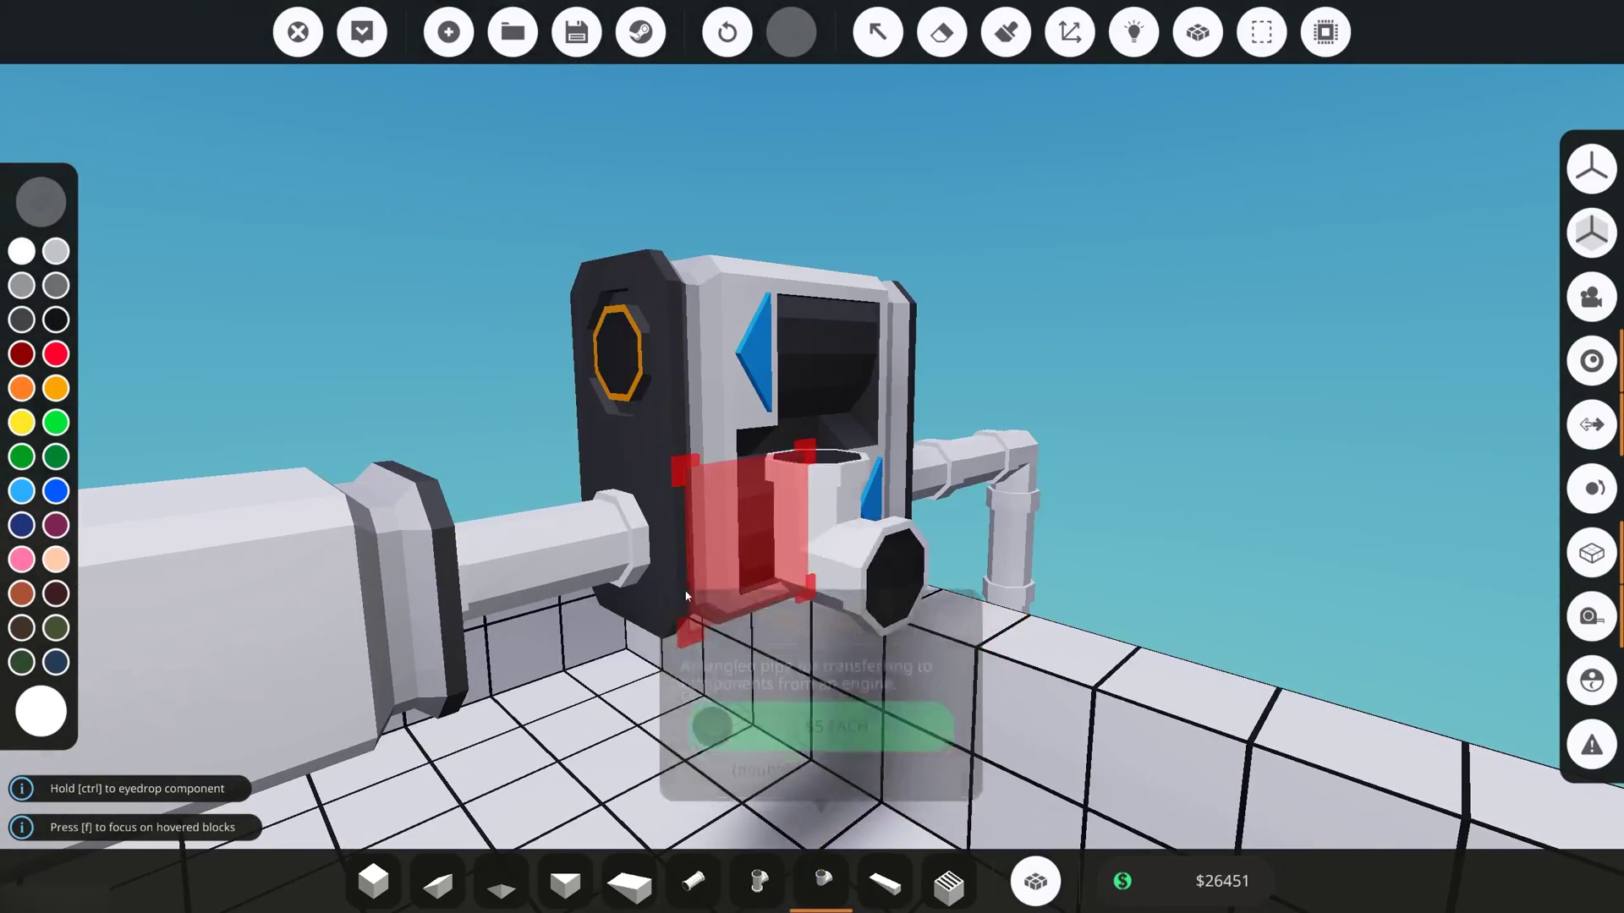
pyautogui.keyDown('shift'); pyautogui.click(630, 540); pyautogui.keyUp('shift')
# Step: Place two Pipe Angles that lead from the clutch up to the gearbox's upper power connection
pyautogui.press('l')
pyautogui.press('o')
pyautogui.press('o')
pyautogui.press('o')
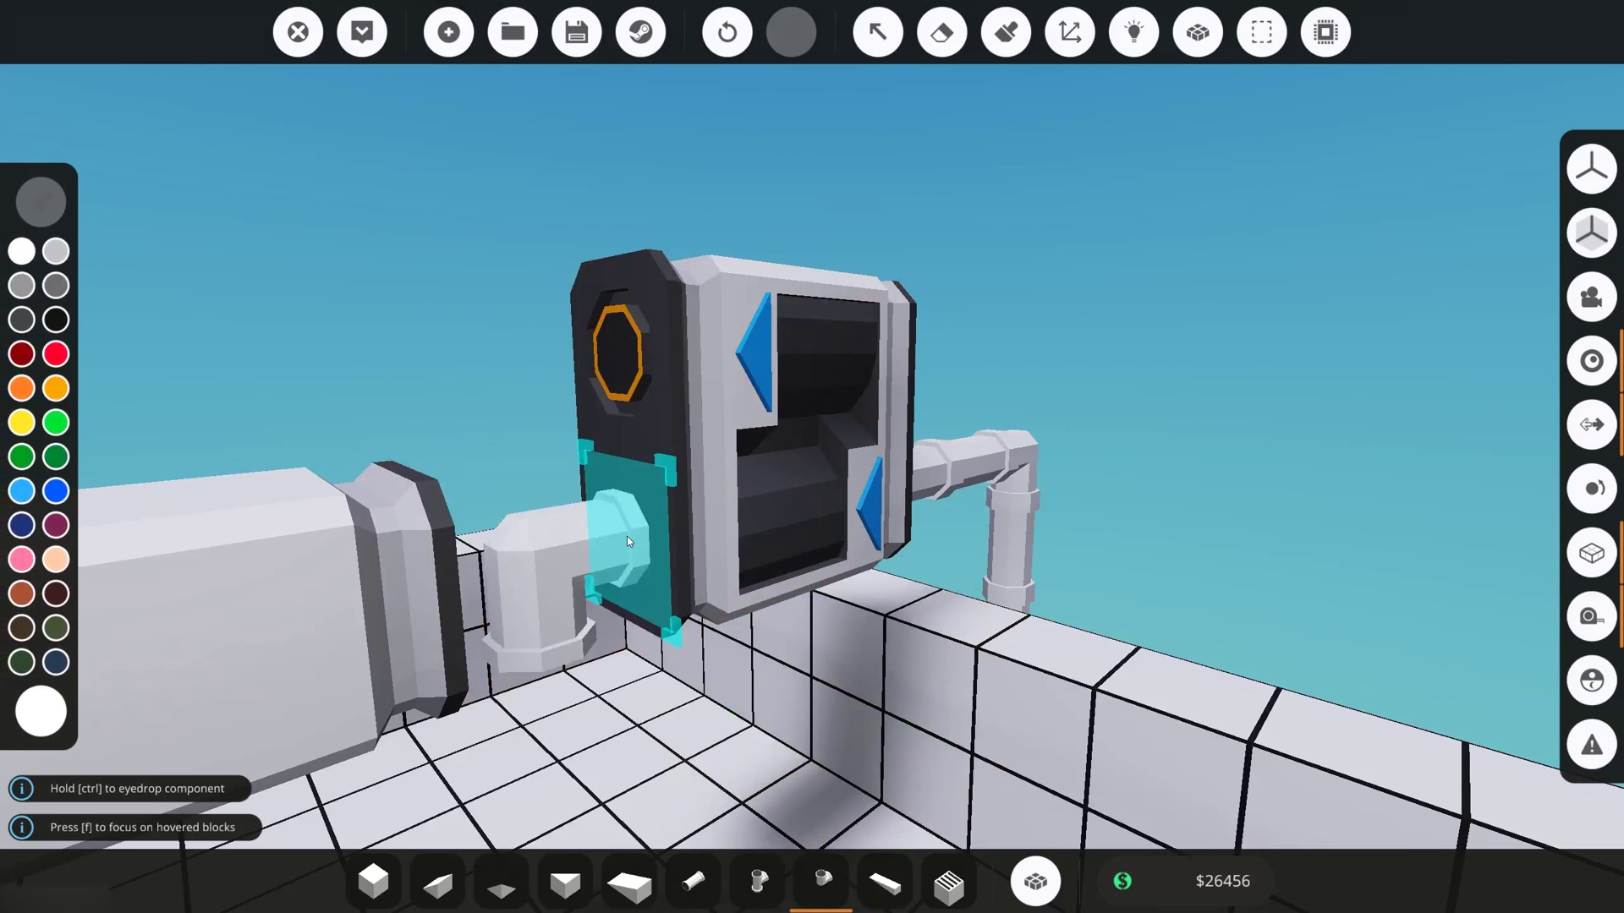
pyautogui.click(628, 541)
pyautogui.press('o')
pyautogui.press('o')
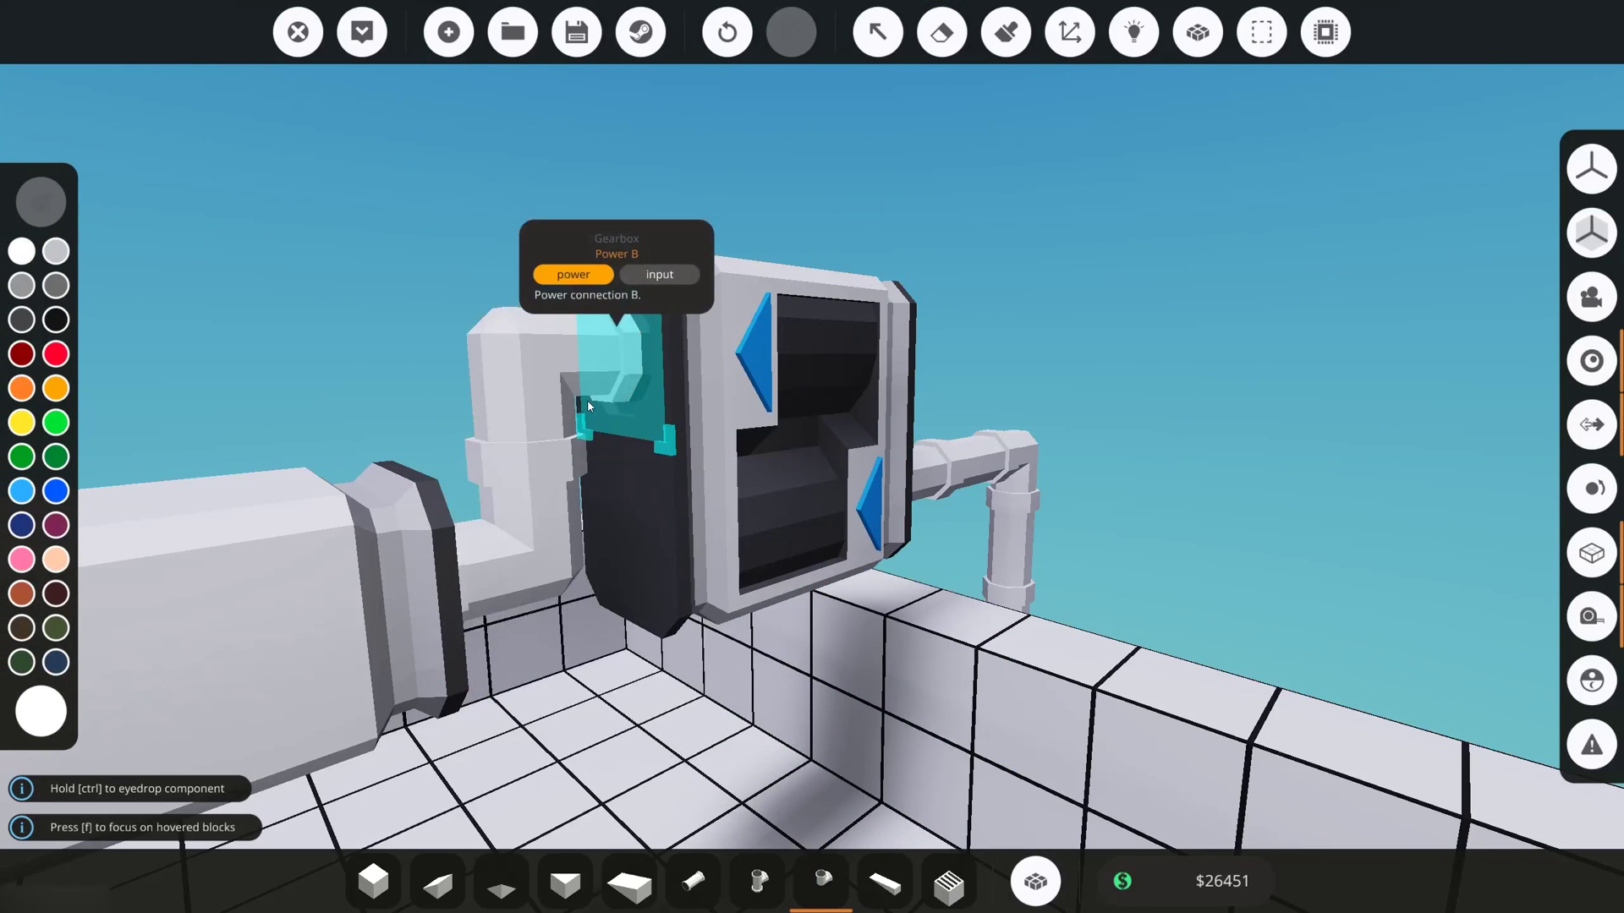
pyautogui.click(587, 399)
# Step: Open the gearbox's properties and switch Ratio 1 to the next available option
pyautogui.press('s')
pyautogui.press('s')
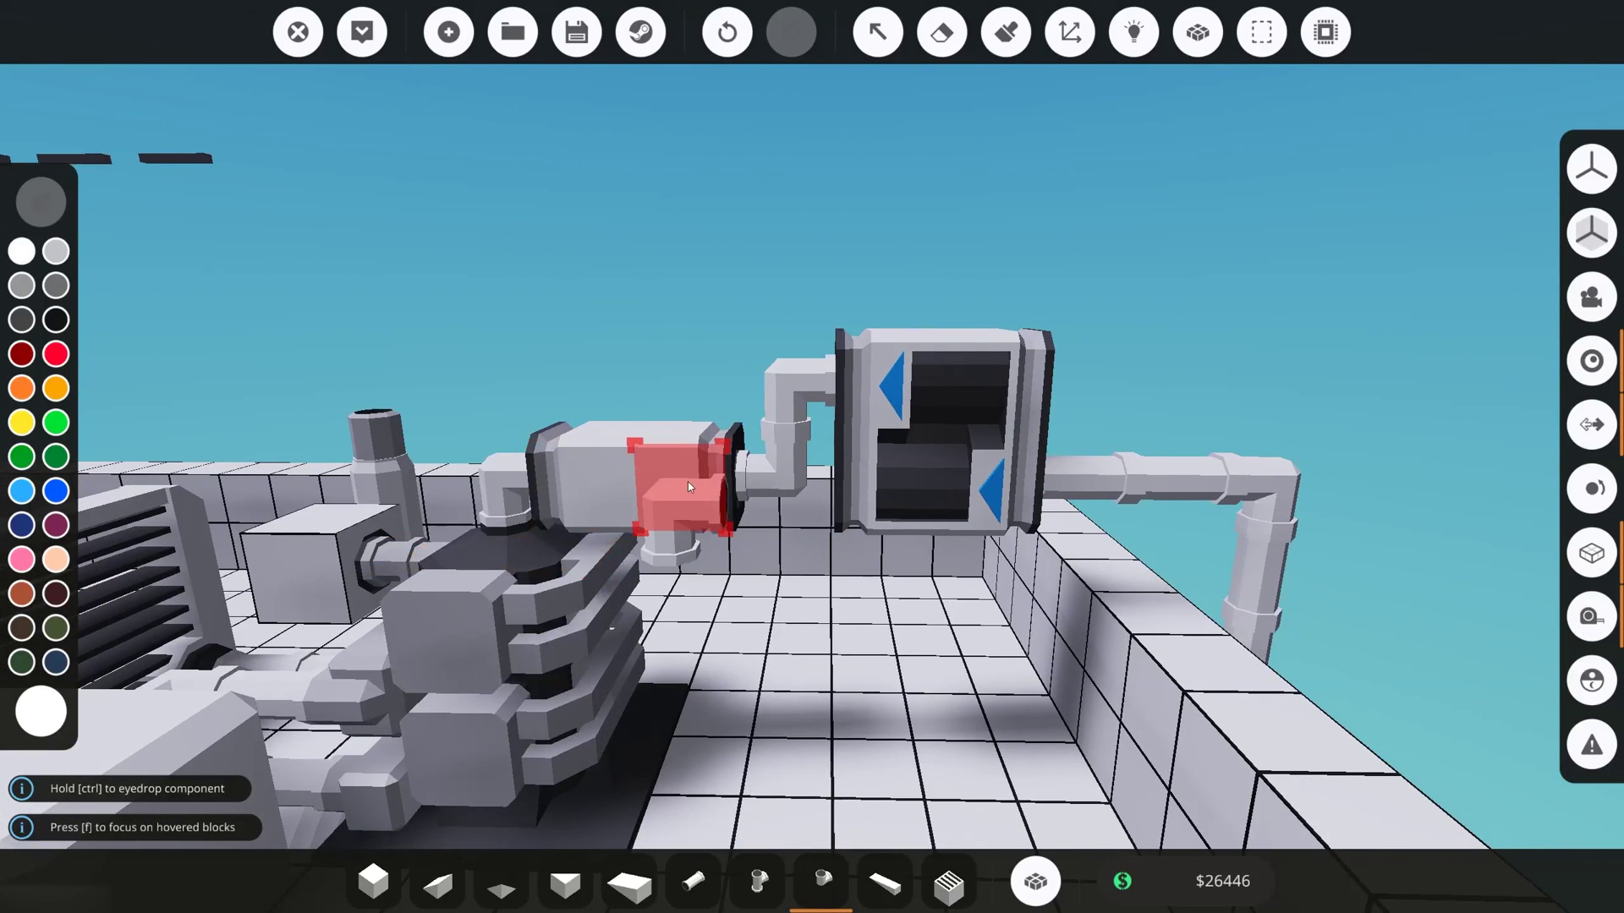
pyautogui.press('d')
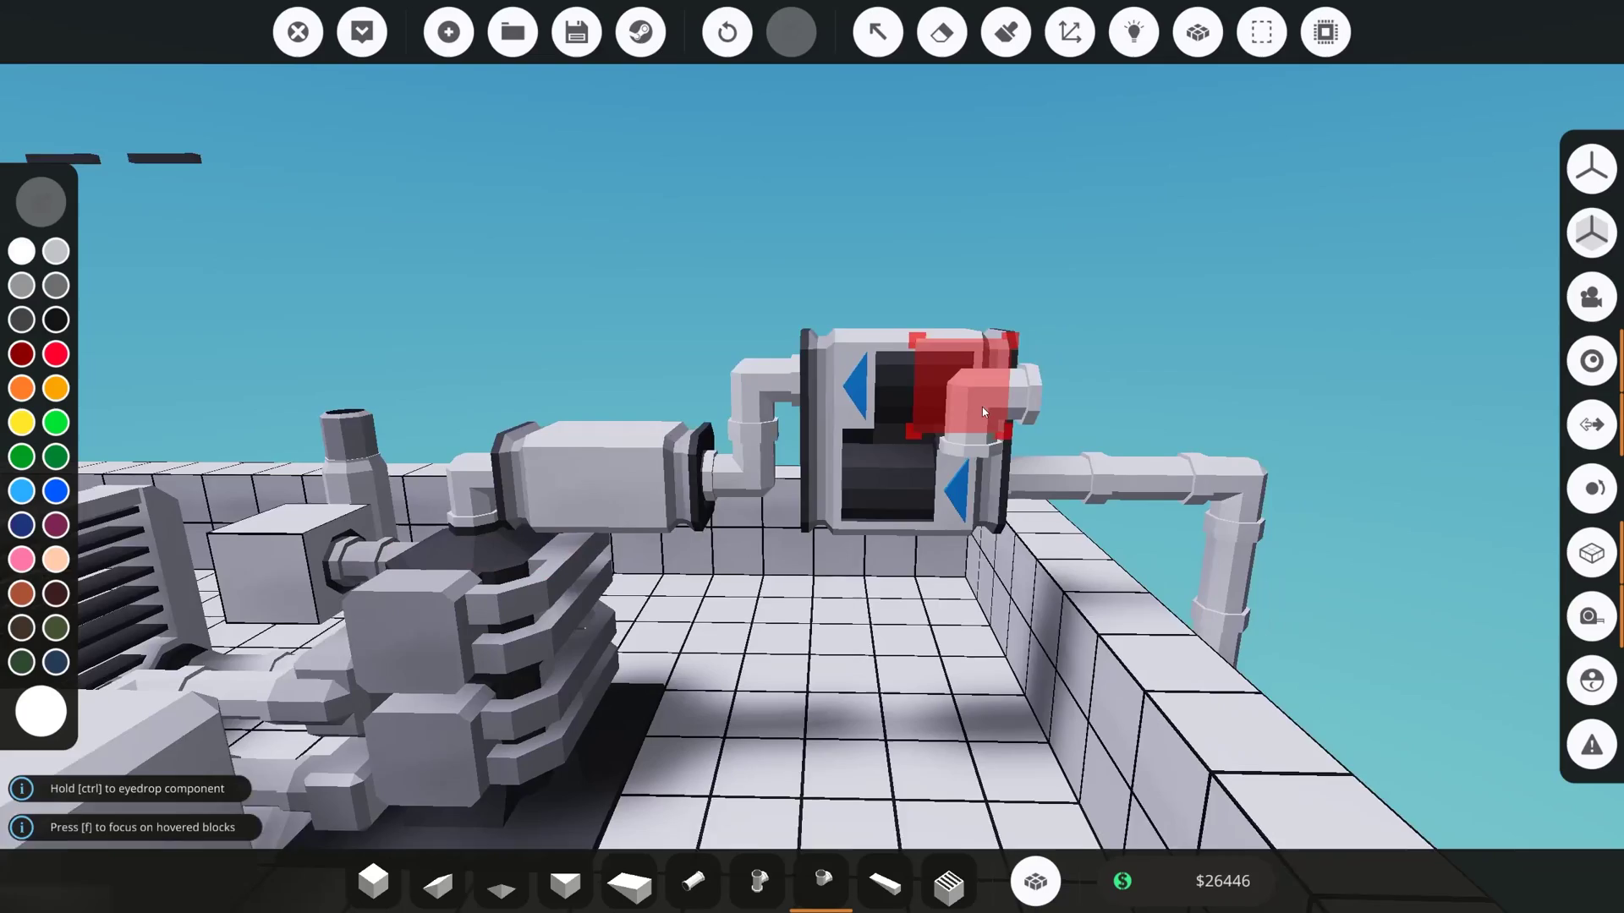
pyautogui.press('a')
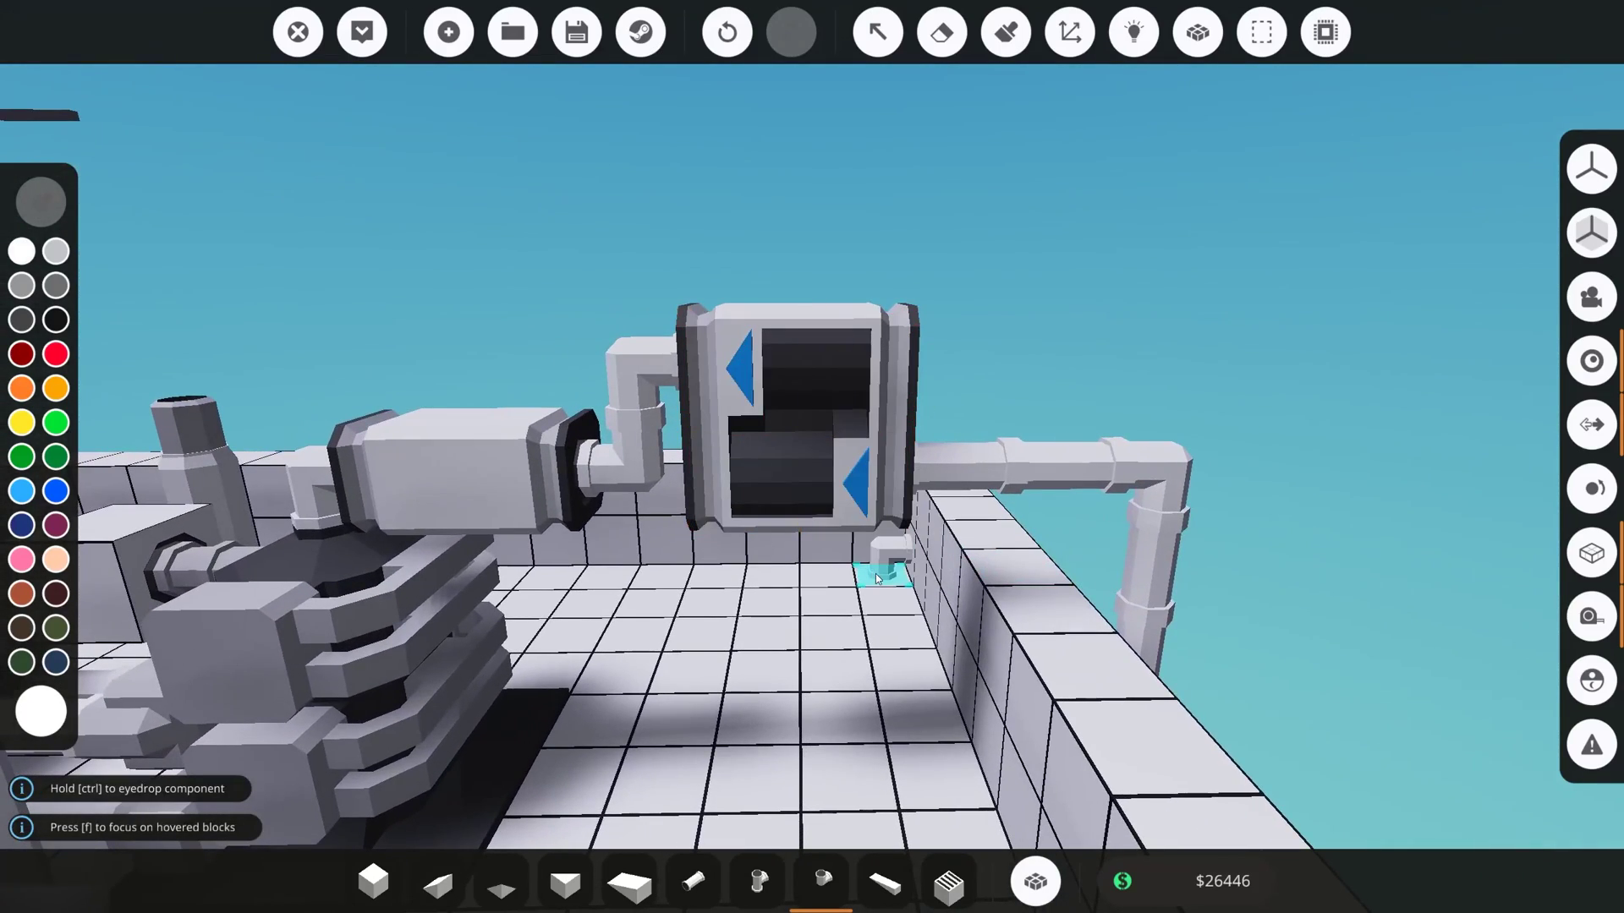
pyautogui.click(880, 38)
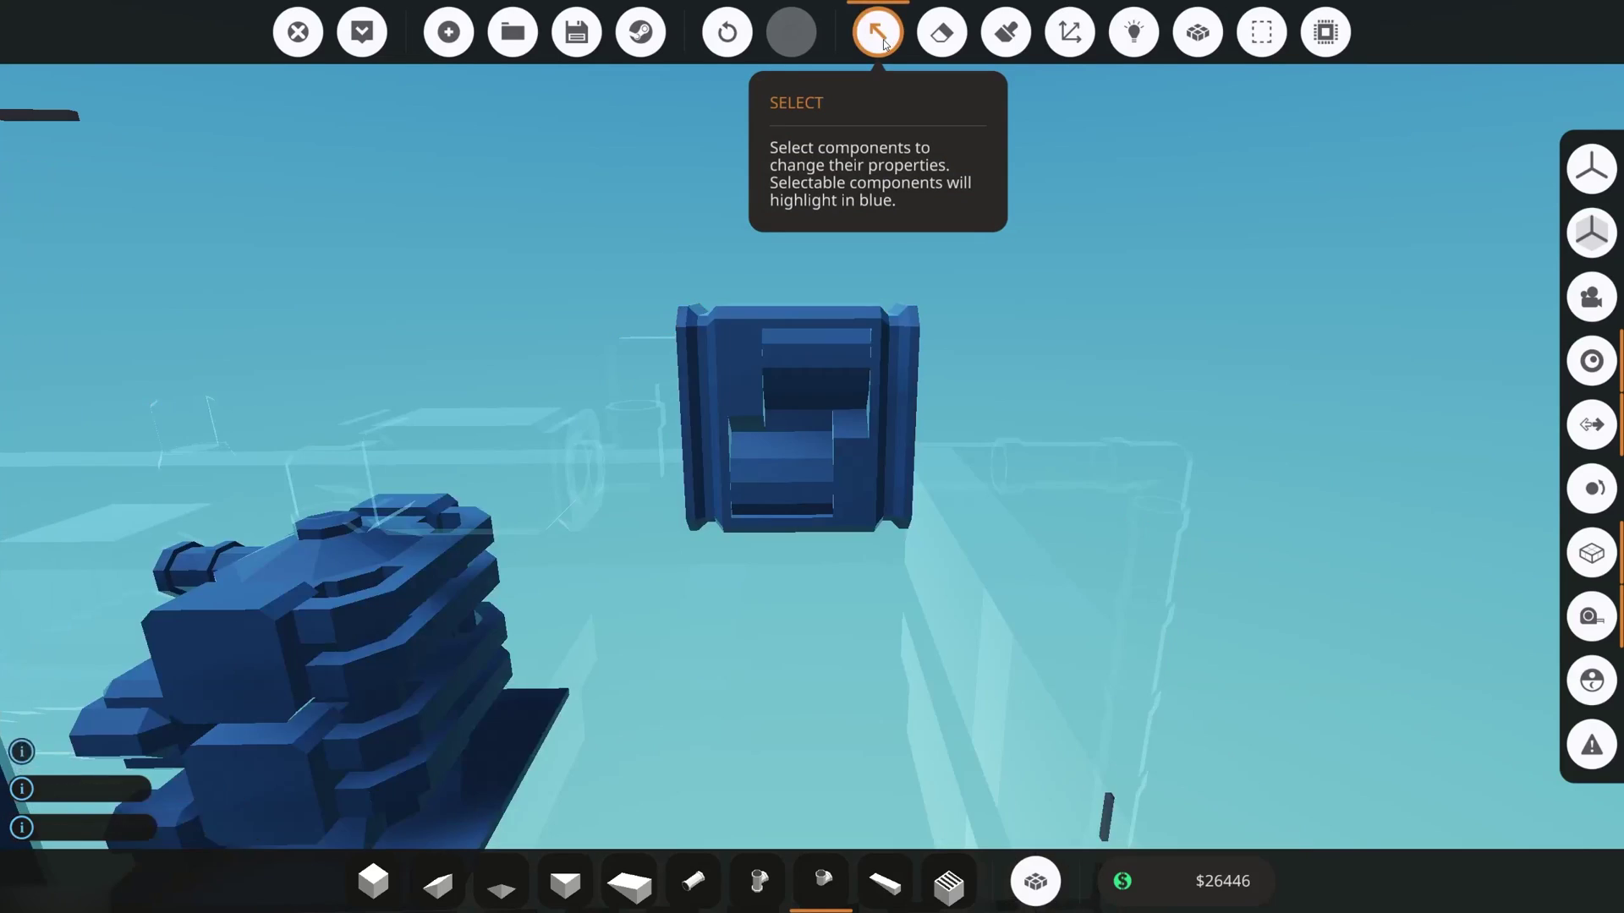
pyautogui.click(832, 359)
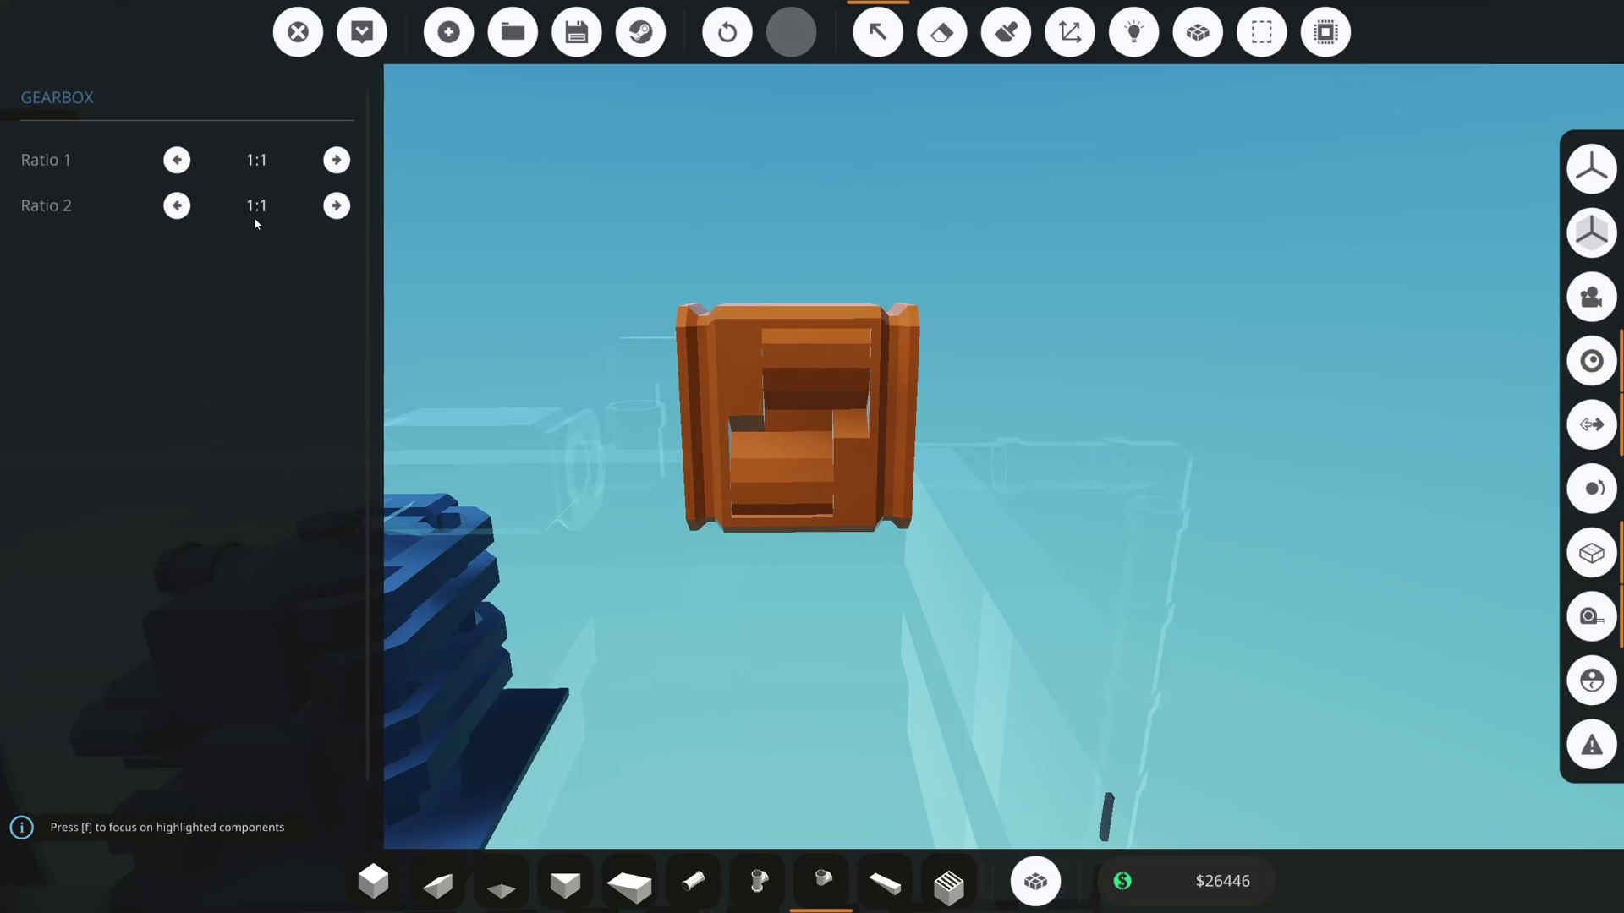
pyautogui.click(335, 161)
pyautogui.click(877, 34)
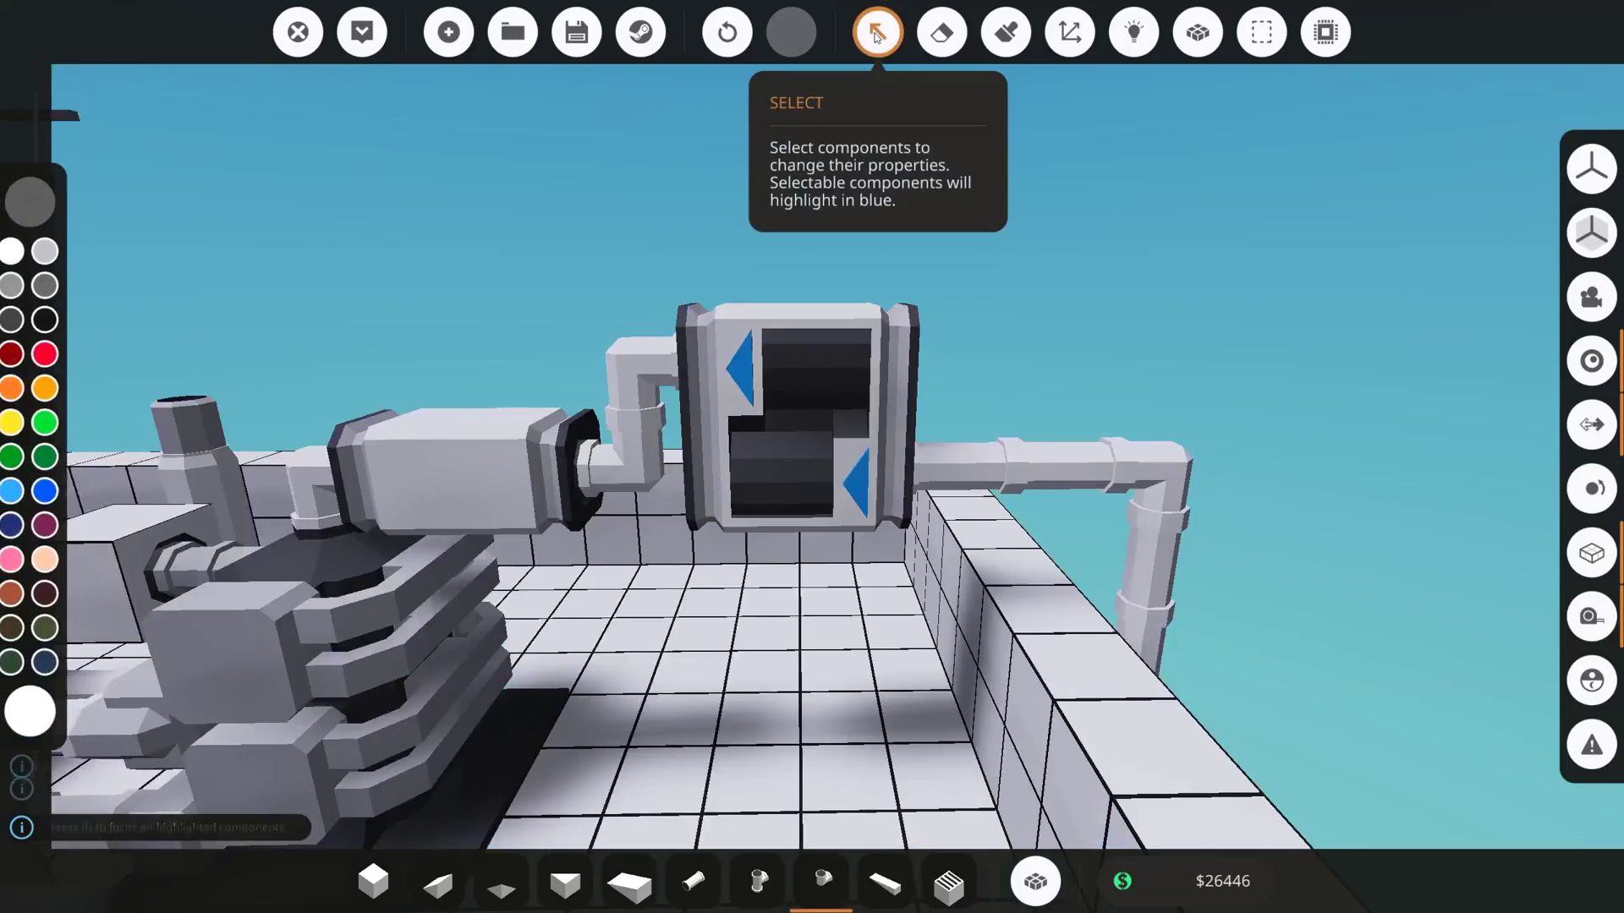
# Step: Look over the complete engine installation, including the clutch, gearbox, radiator, fuel tank and propeller
pyautogui.press('s')
pyautogui.moveTo(978, 218); pyautogui.dragTo(1133, 267)
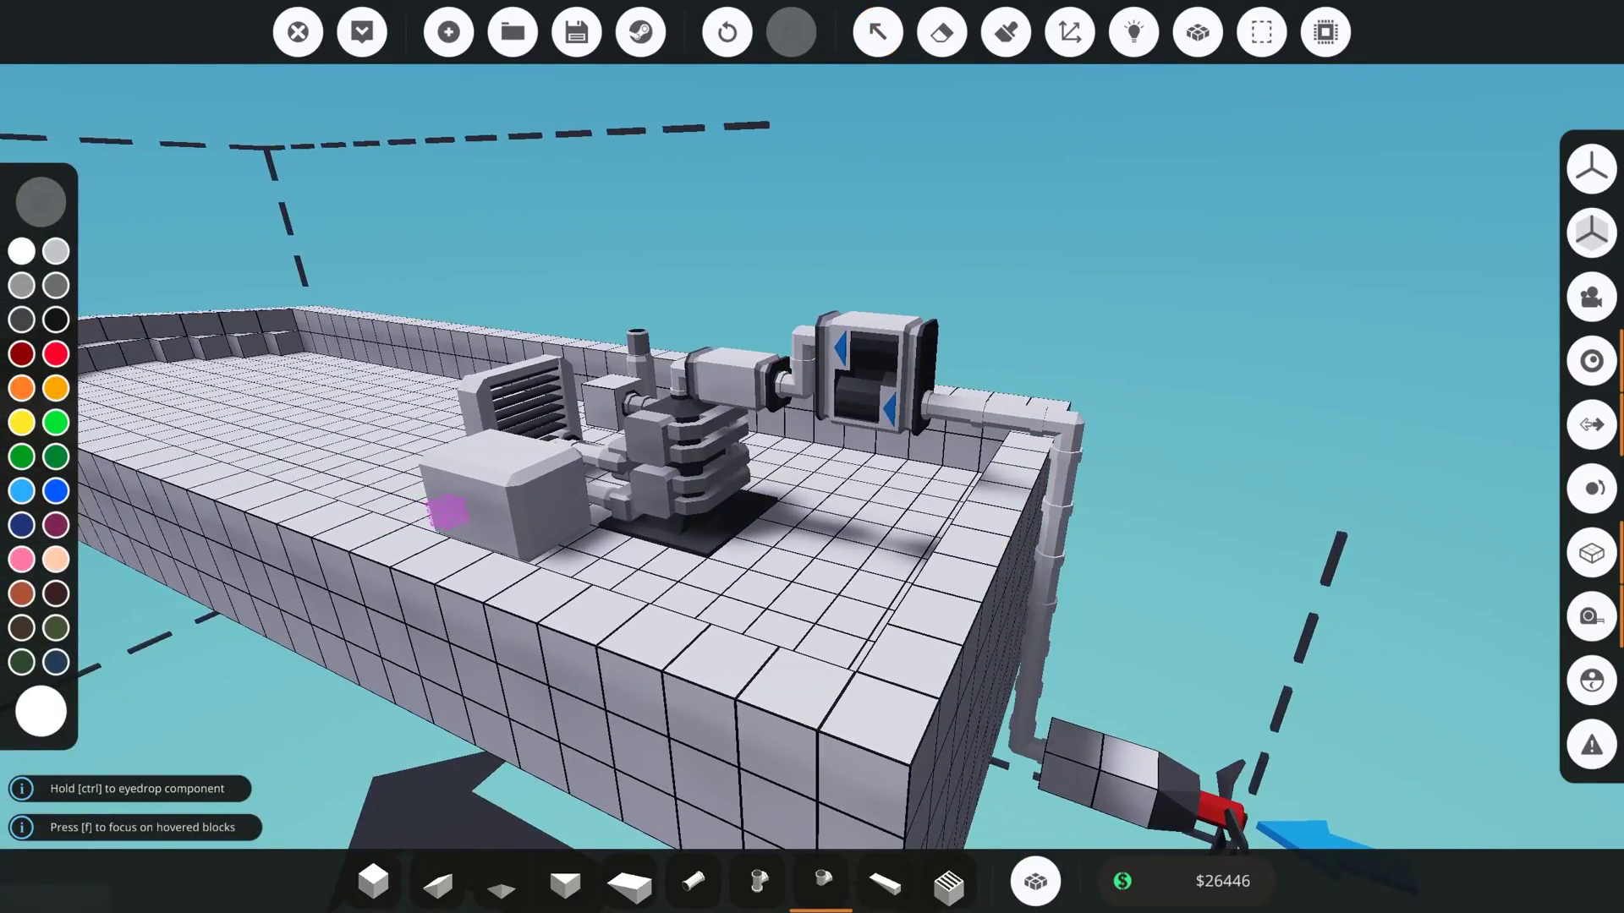
pyautogui.press('w')
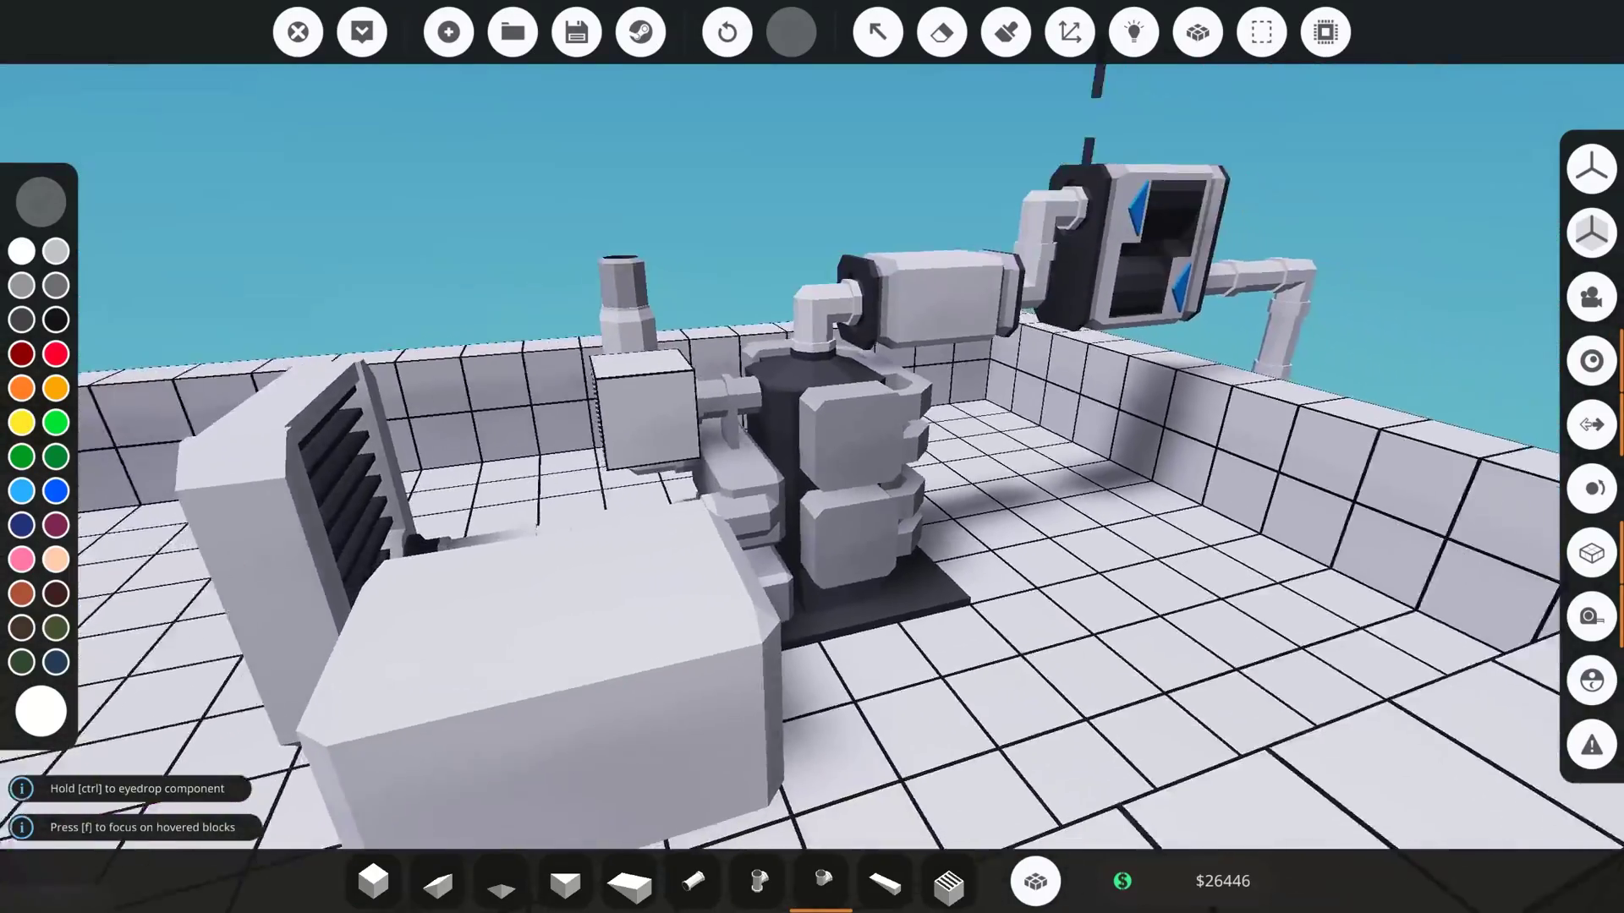
pyautogui.press('s')
pyautogui.moveTo(1133, 266); pyautogui.dragTo(1593, 232)
pyautogui.press('a')
pyautogui.press('a')
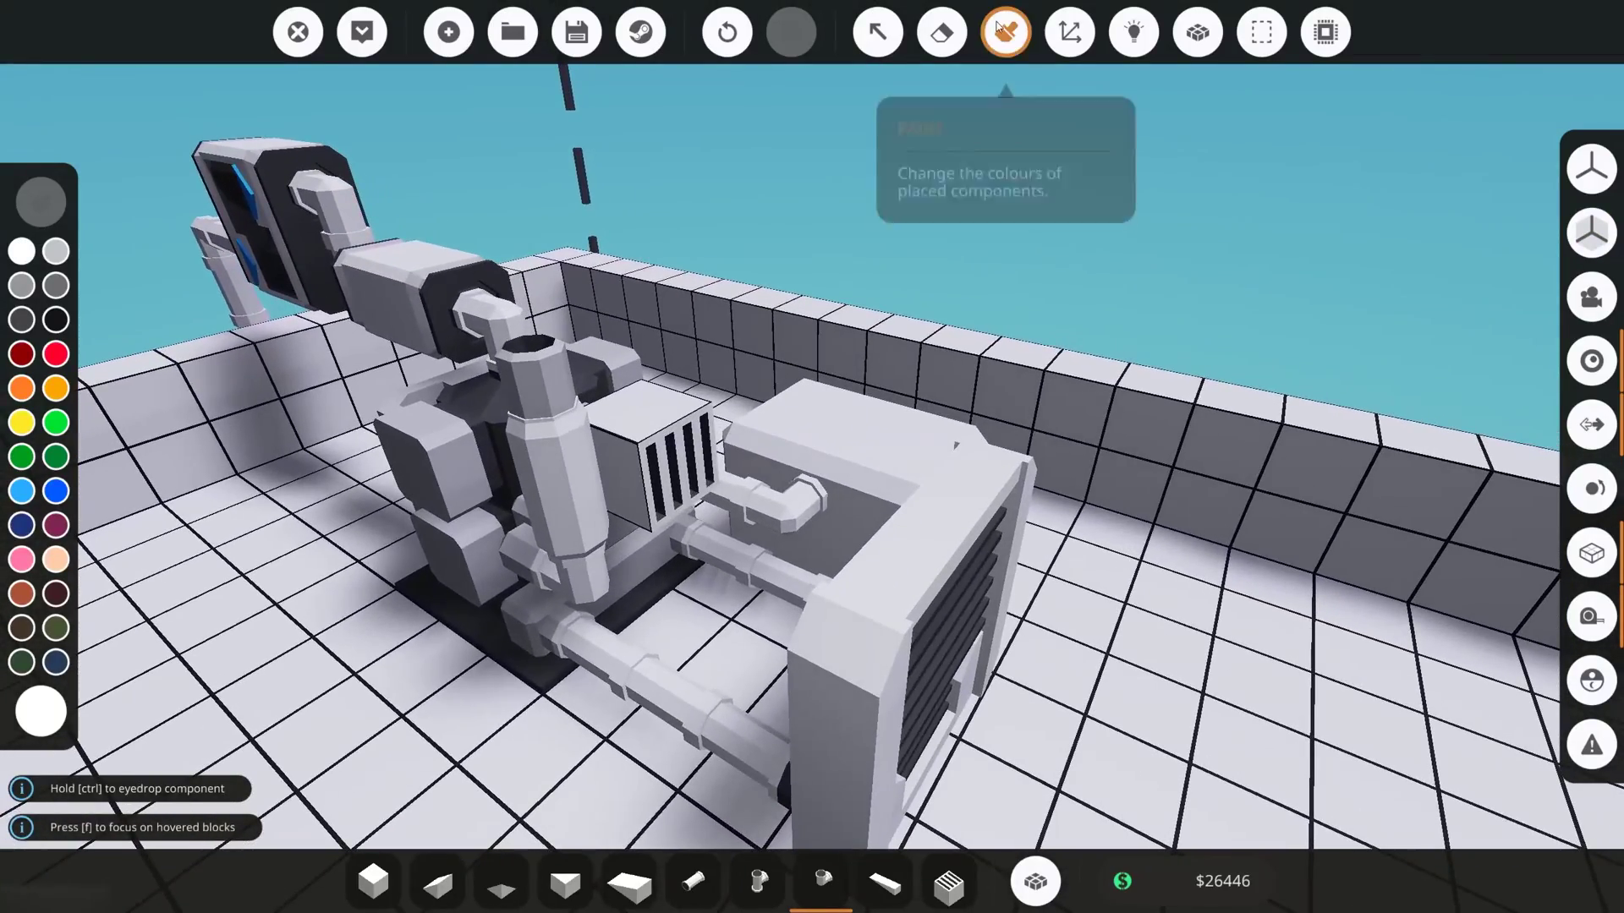
# Step: Paint the fuel tank and the fuel pipes connecting it to the engine dark red
pyautogui.click(995, 36)
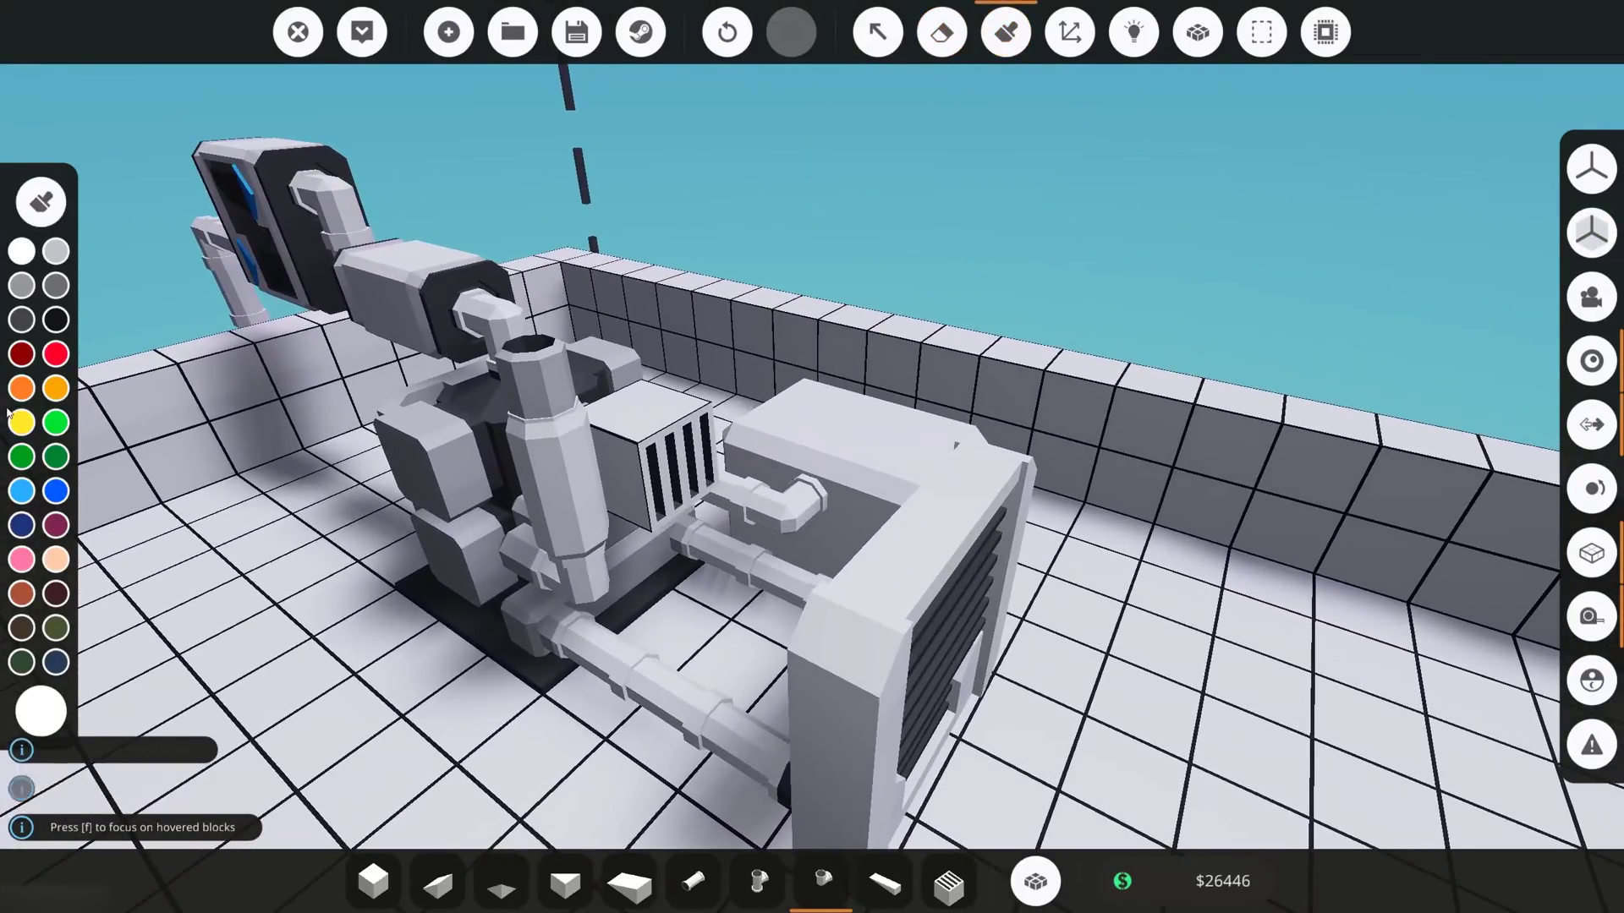
pyautogui.click(23, 354)
pyautogui.press('w')
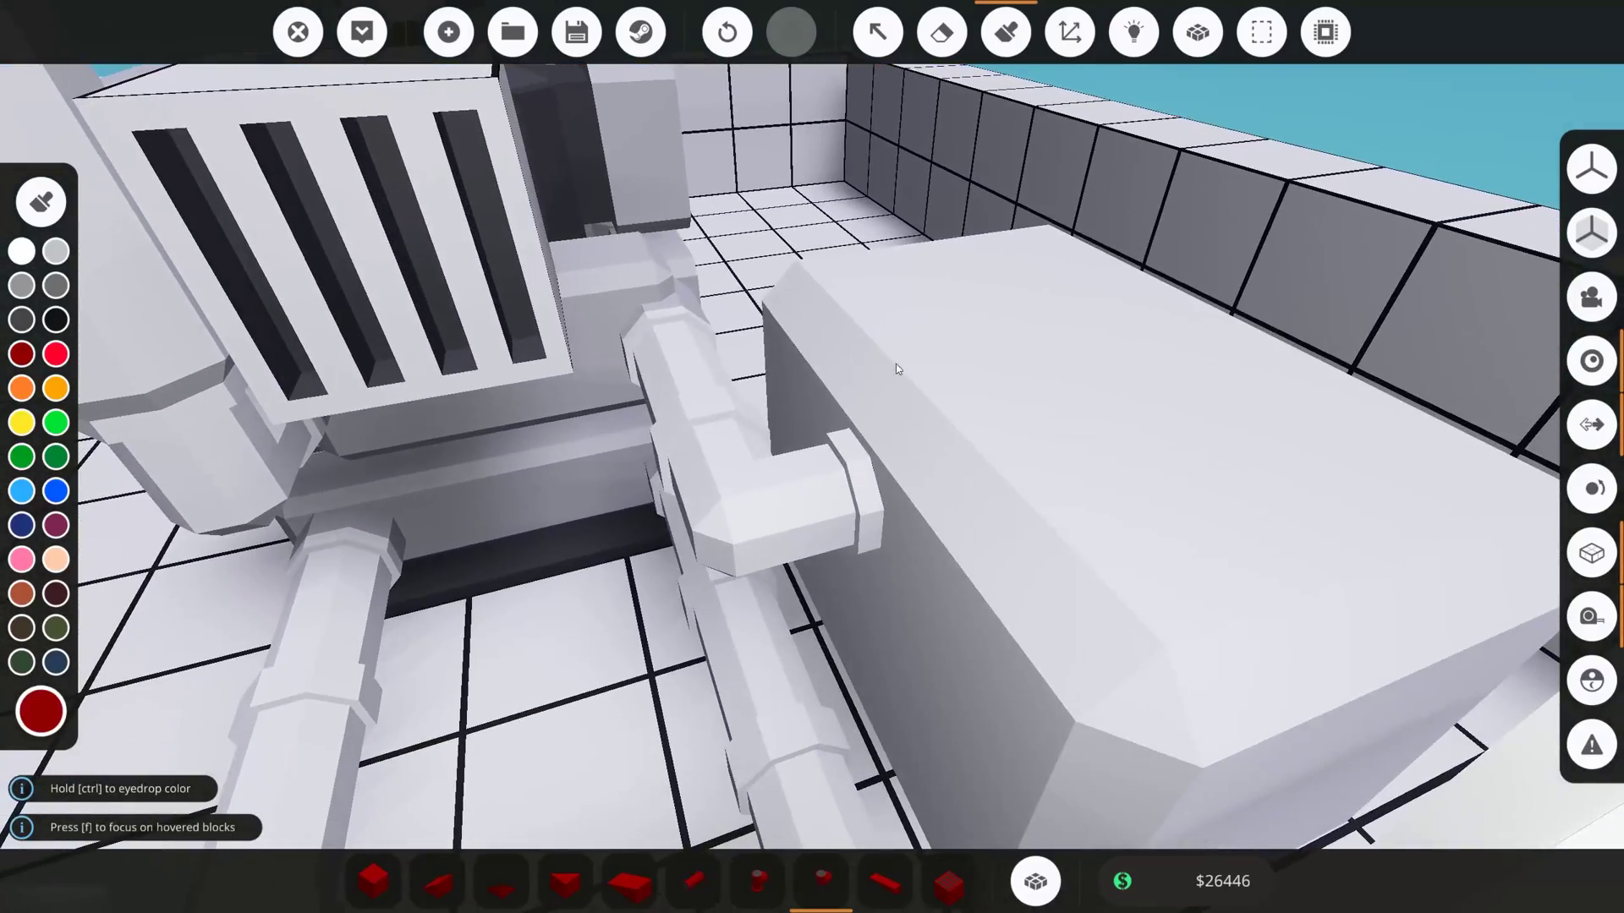
pyautogui.click(958, 366)
pyautogui.moveTo(976, 369); pyautogui.dragTo(976, 369)
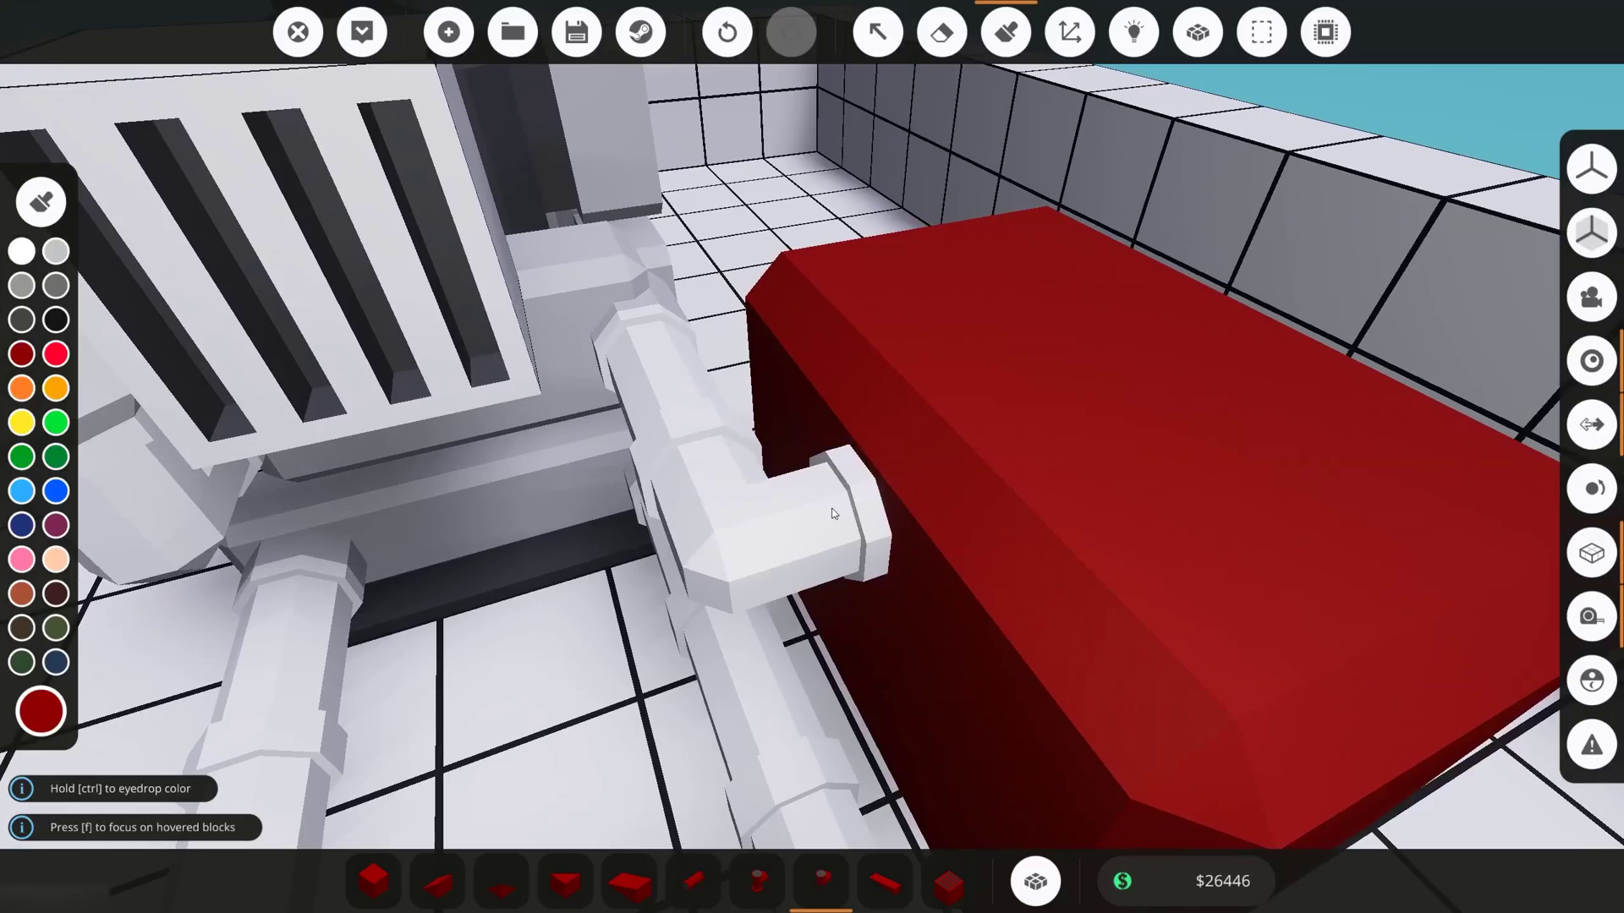
pyautogui.click(764, 516)
pyautogui.click(654, 383)
pyautogui.moveTo(654, 384); pyautogui.dragTo(640, 395)
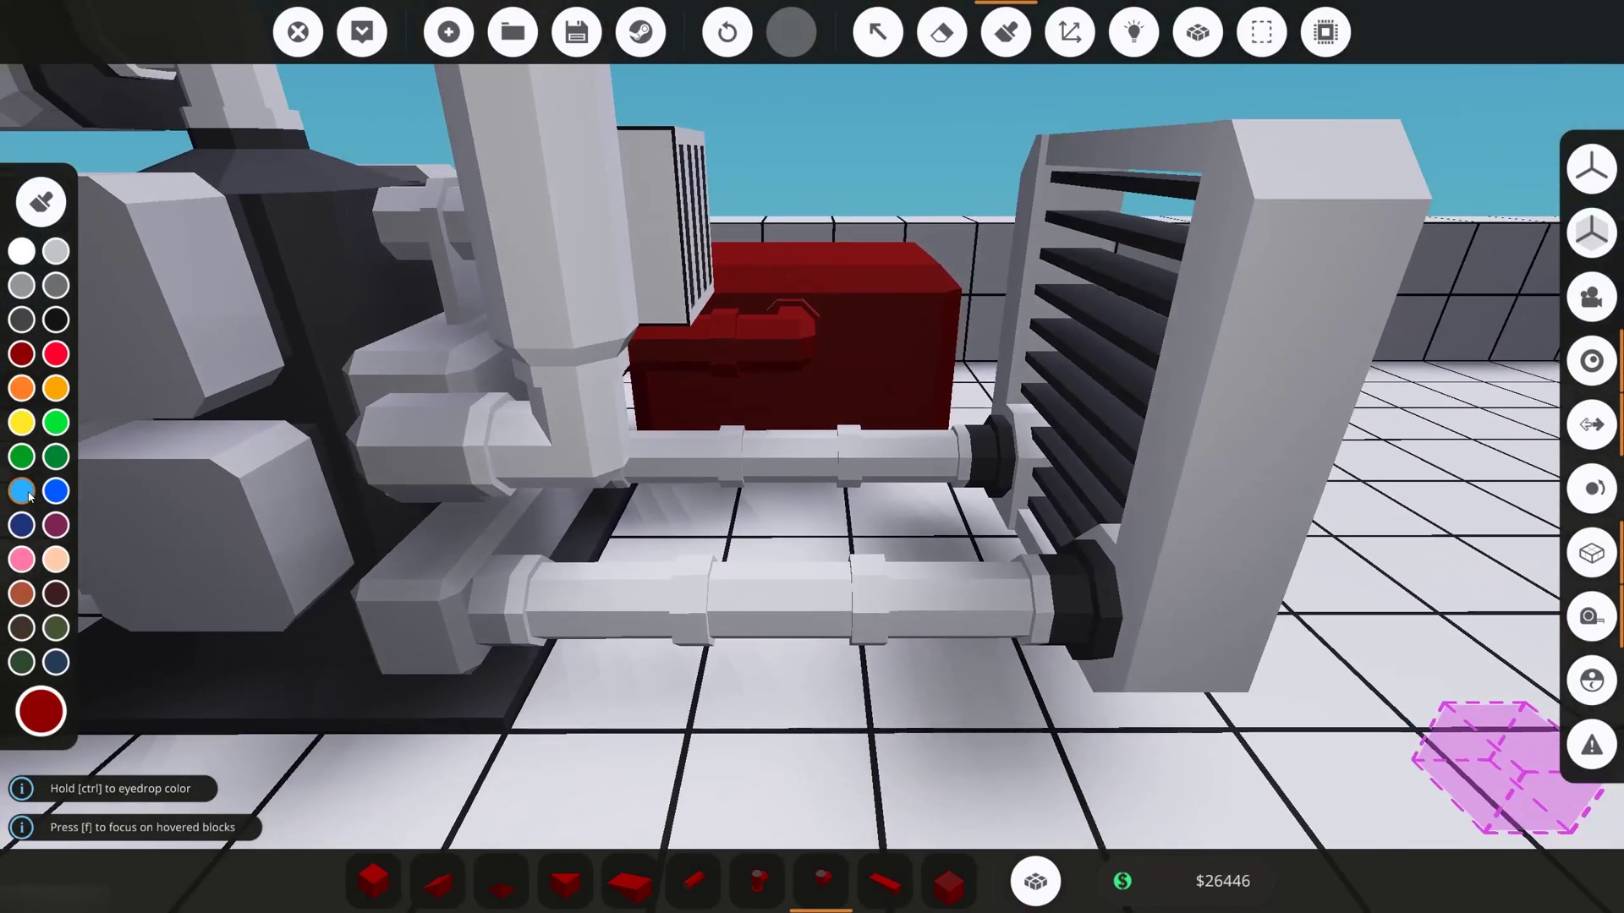
# Step: Paint the three straight sections of the nearer coolant pipe between the engine and the radiator light blue
pyautogui.click(22, 491)
pyautogui.click(590, 608)
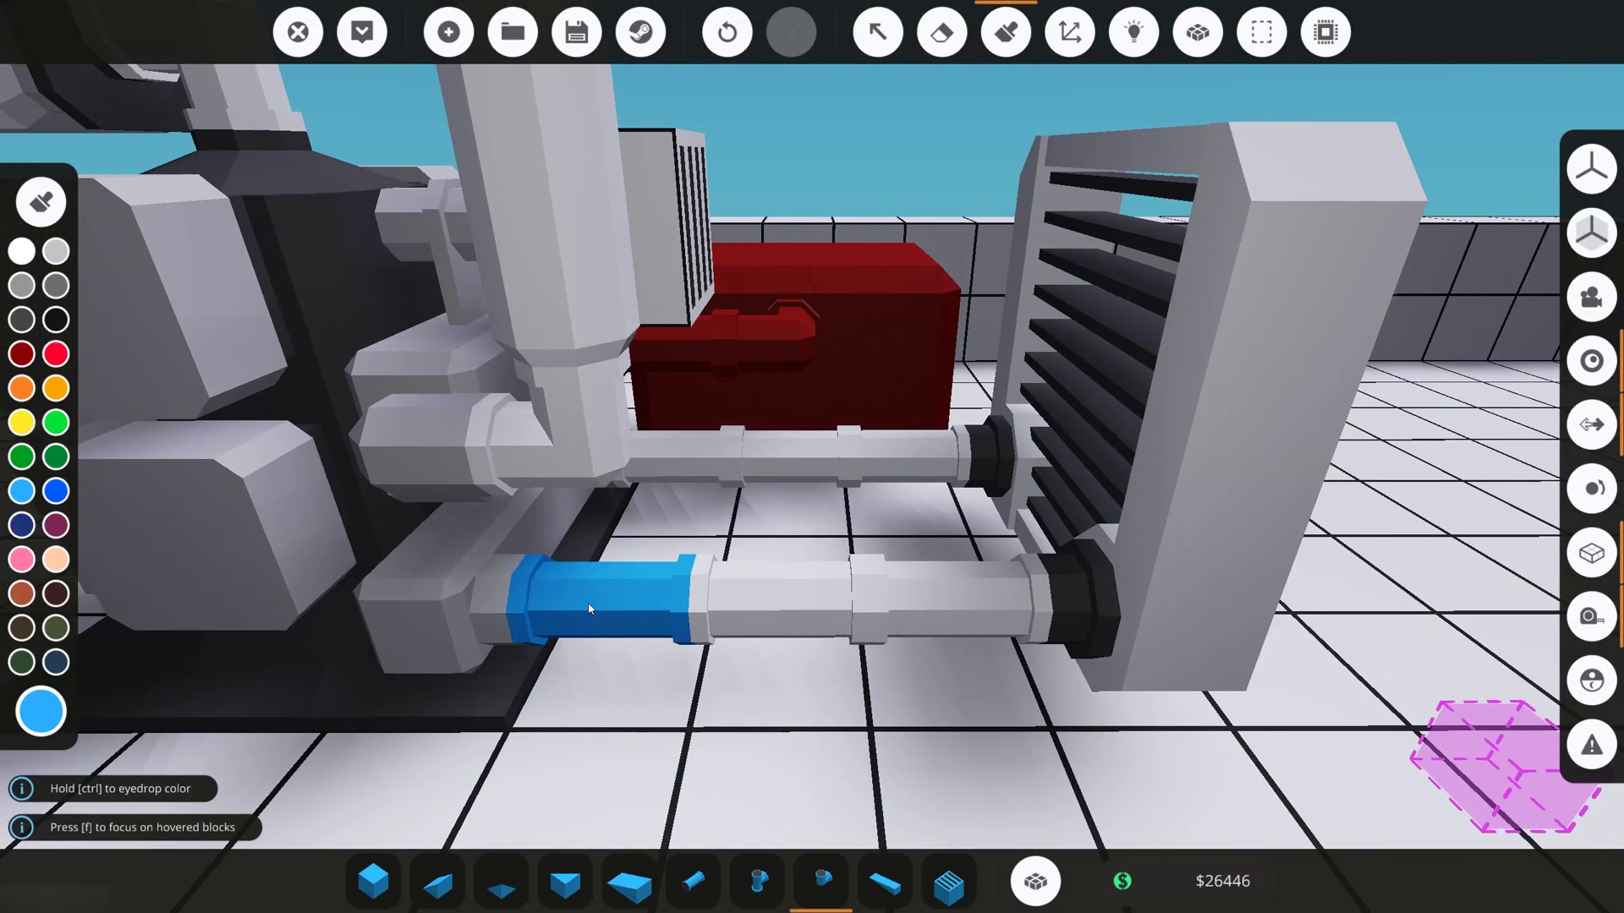
pyautogui.moveTo(672, 609); pyautogui.dragTo(916, 607)
pyautogui.press('w')
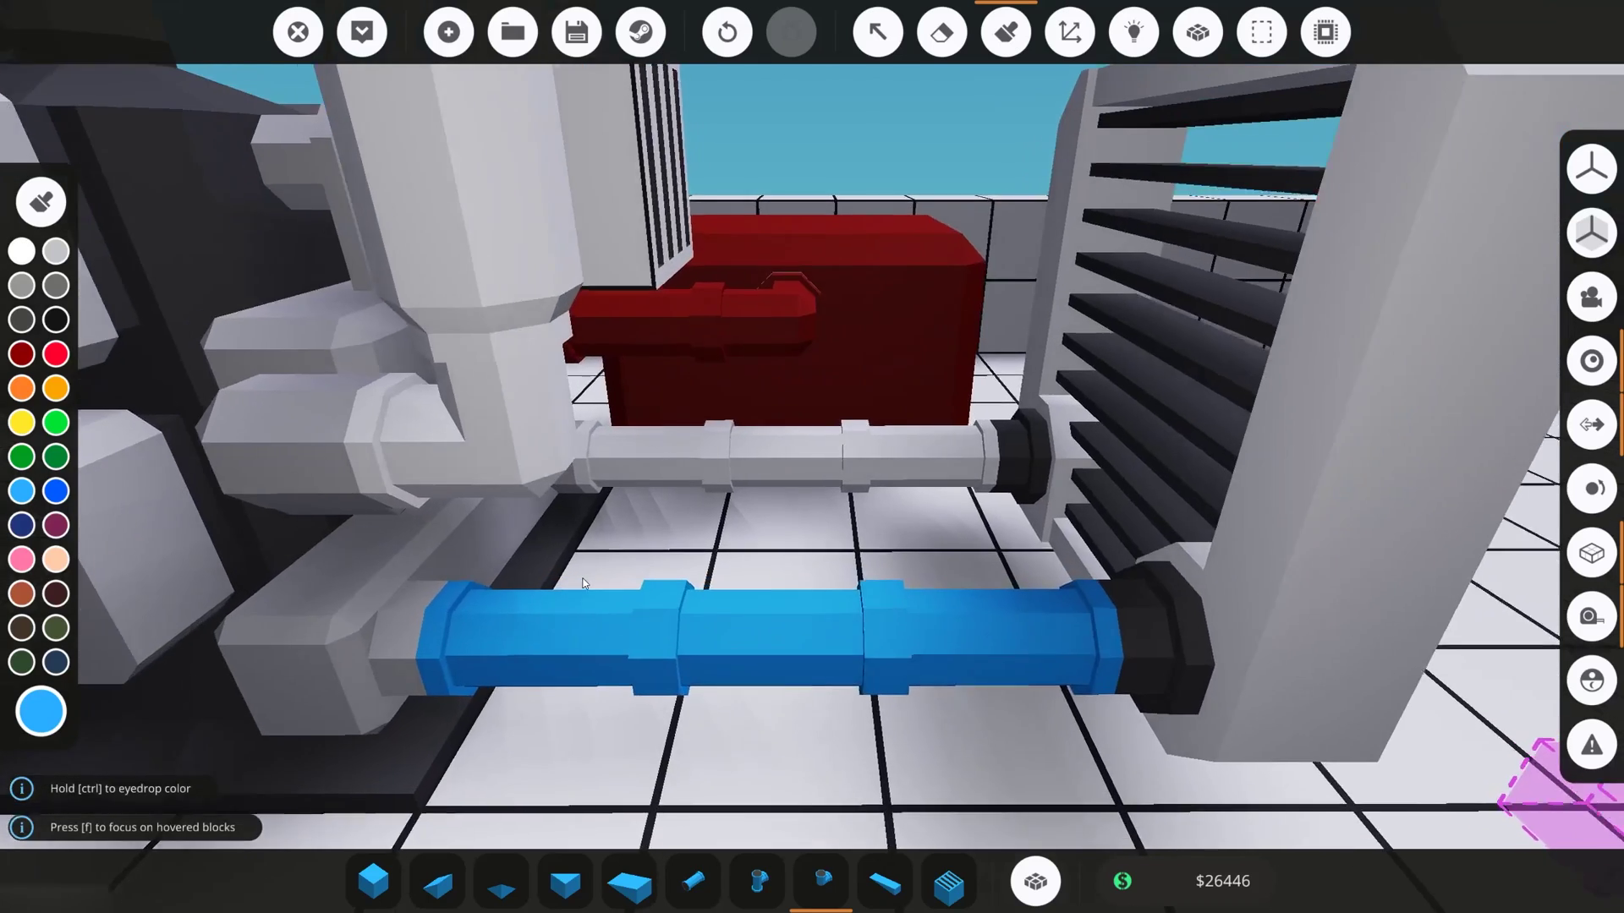
# Step: Paint the three straight sections of the farther coolant pipe between the engine and the radiator bright red
pyautogui.click(21, 354)
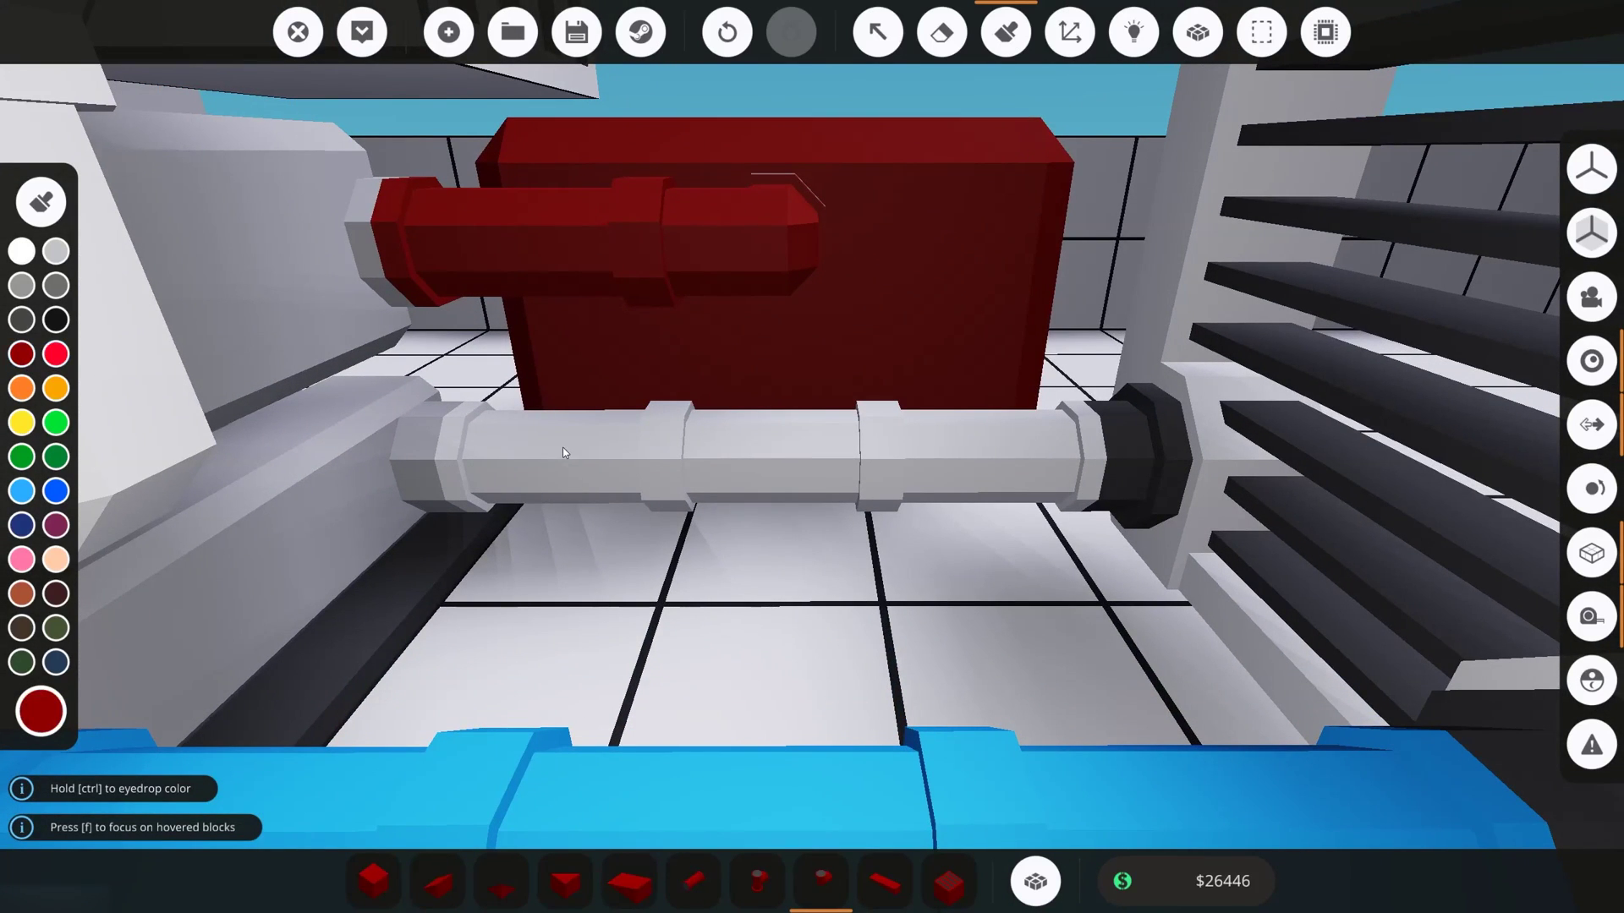
pyautogui.moveTo(563, 452); pyautogui.dragTo(668, 458)
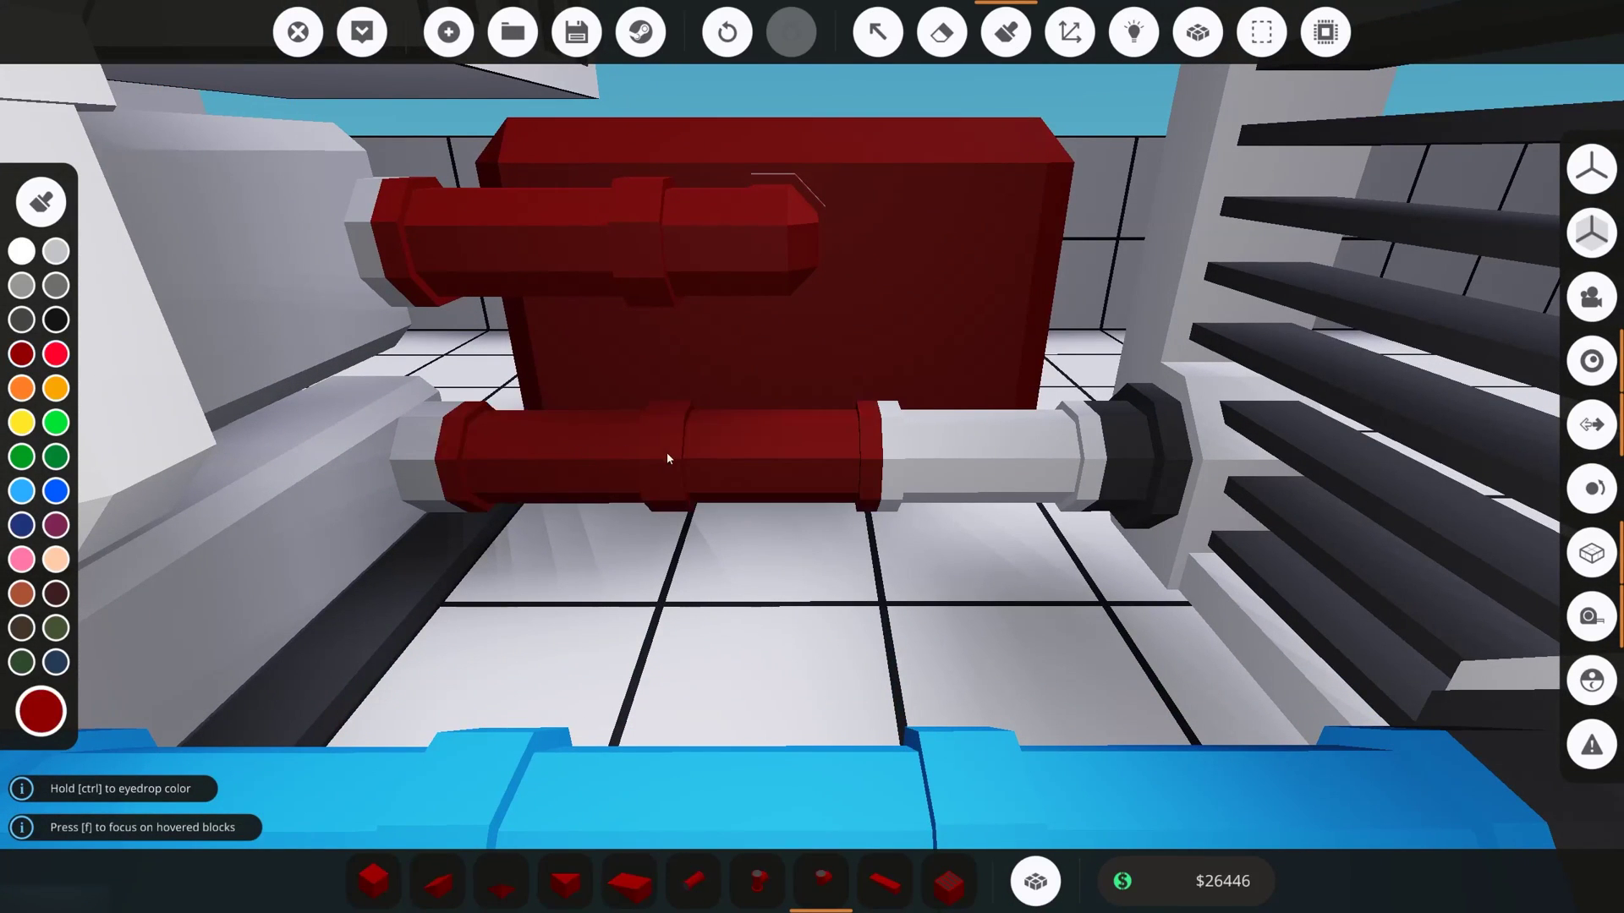
pyautogui.click(56, 354)
pyautogui.moveTo(457, 456); pyautogui.dragTo(963, 461)
pyautogui.scroll(-4, 972, 463)
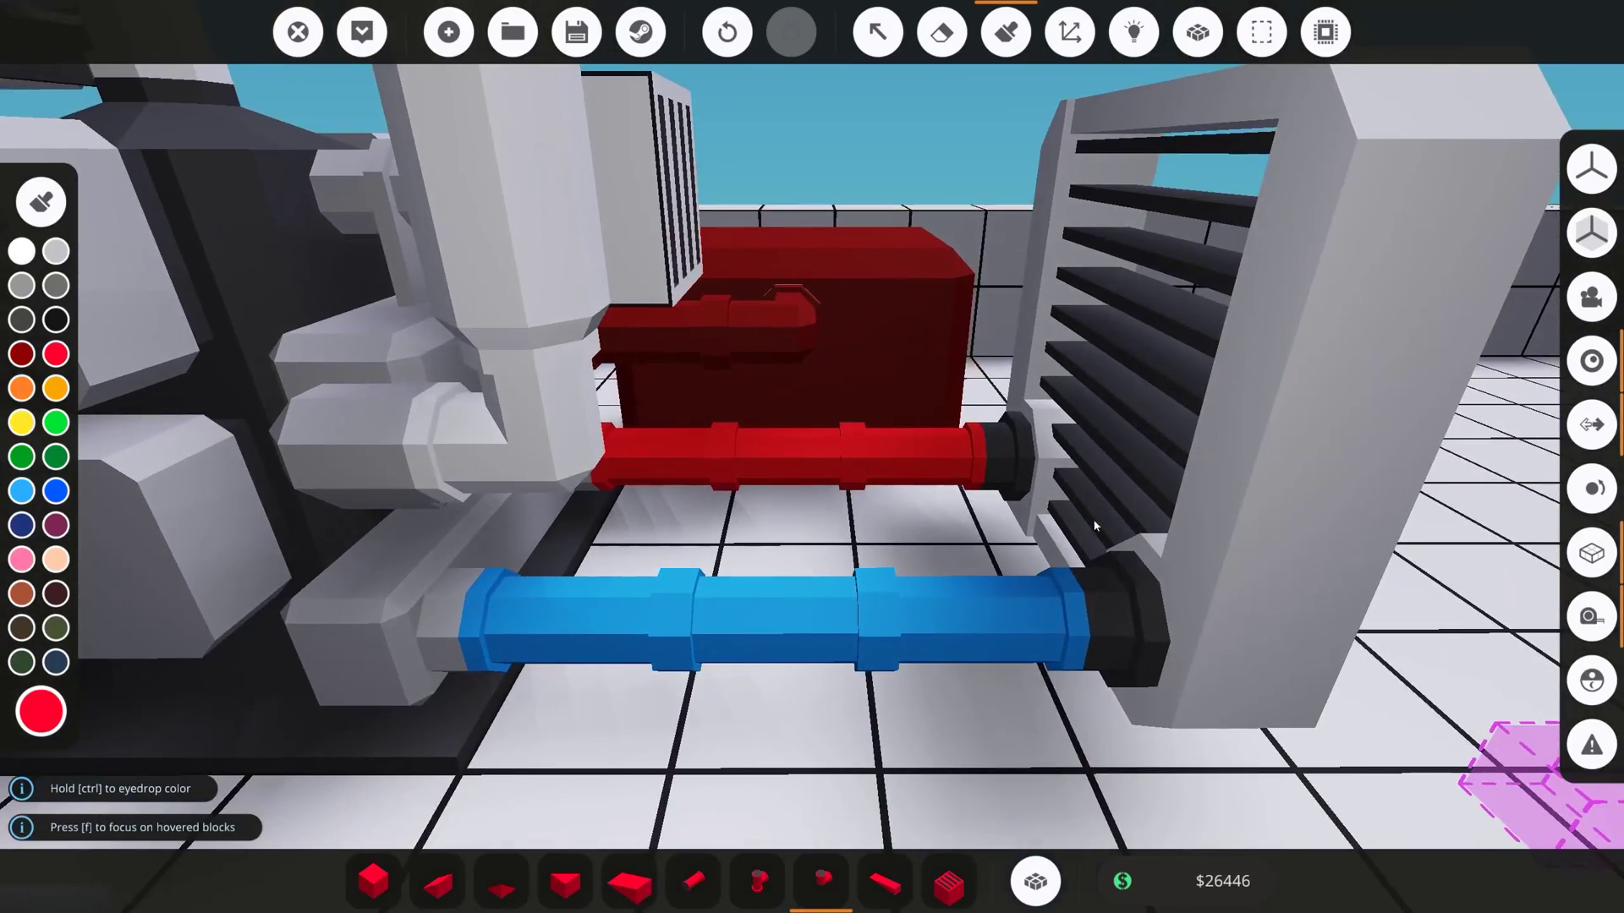
# Step: Paint the exhaust pipe rising from the side of the engine dark grey
pyautogui.scroll(-2, 1090, 529)
pyautogui.moveTo(1054, 561); pyautogui.dragTo(855, 516)
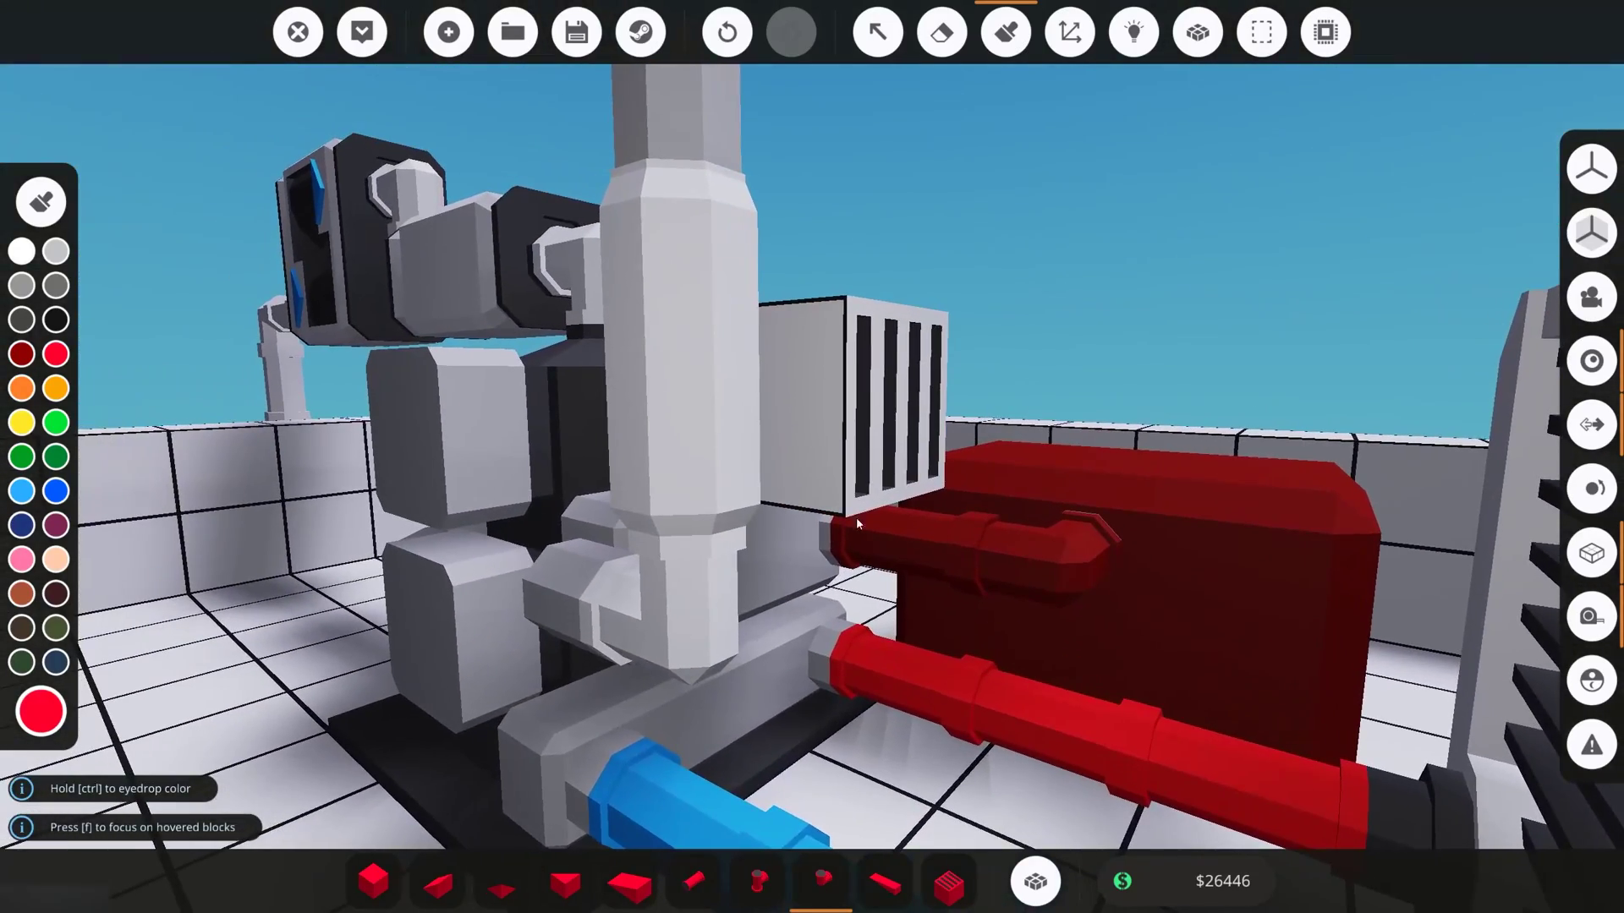
pyautogui.click(22, 319)
pyautogui.moveTo(645, 597)
pyautogui.mouseDown()
pyautogui.moveTo(667, 509)
pyautogui.moveTo(734, 476)
pyautogui.mouseUp()
# Step: Paint the clutch, the gearbox and the power pipes linking them to the engine orange
pyautogui.scroll(-3, 712, 519)
pyautogui.press('w')
pyautogui.press('d')
pyautogui.moveTo(940, 392); pyautogui.dragTo(972, 465)
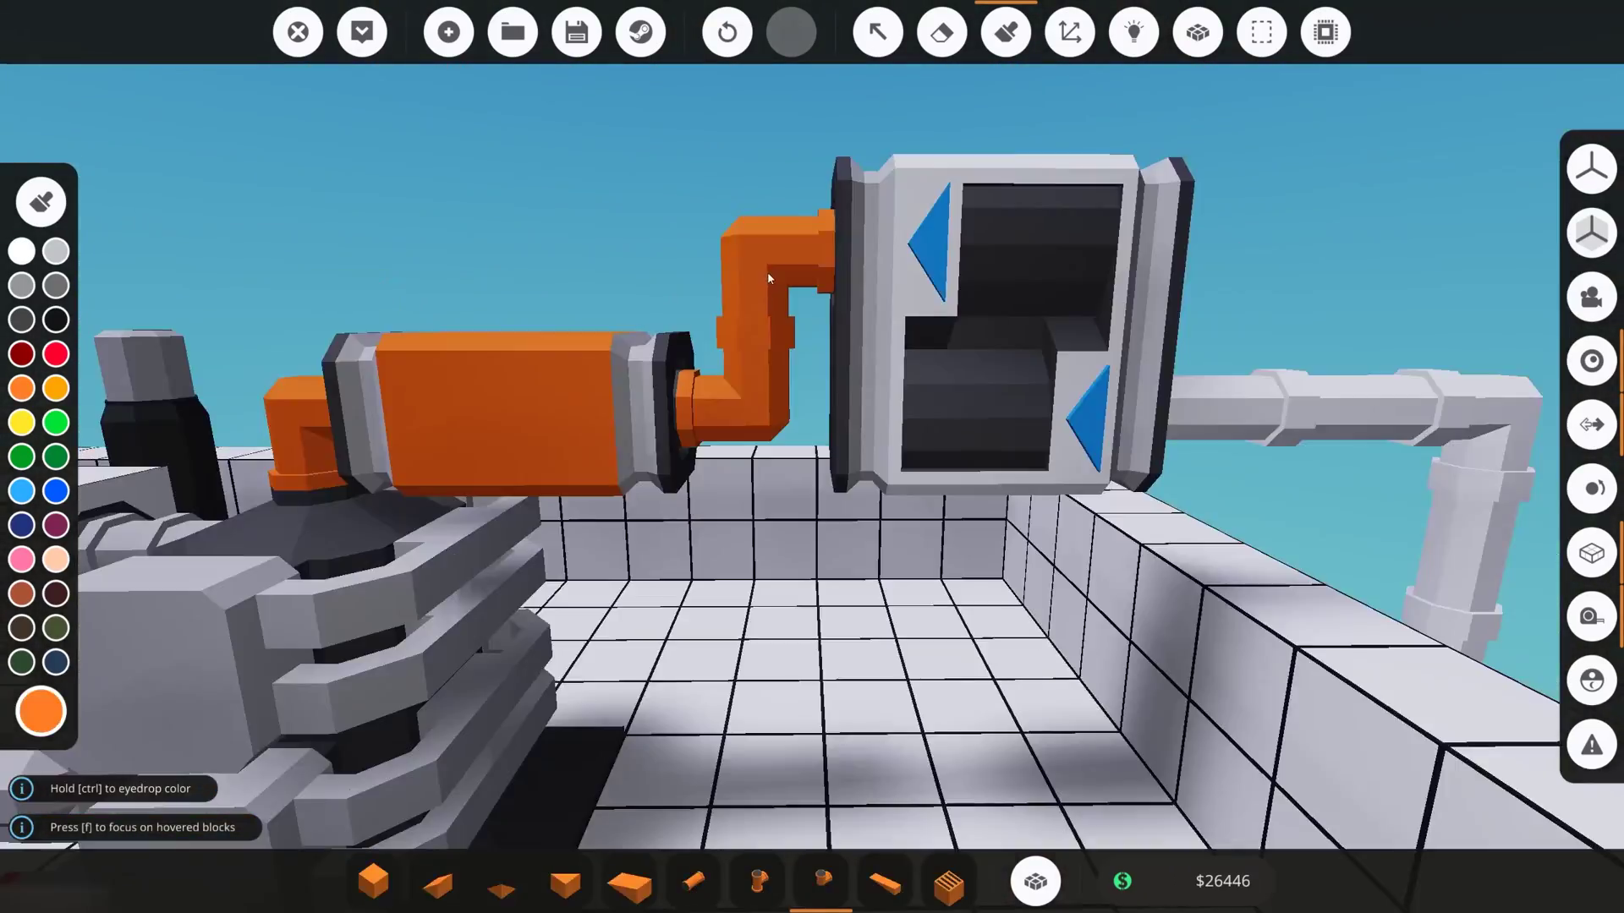
pyautogui.press('a')
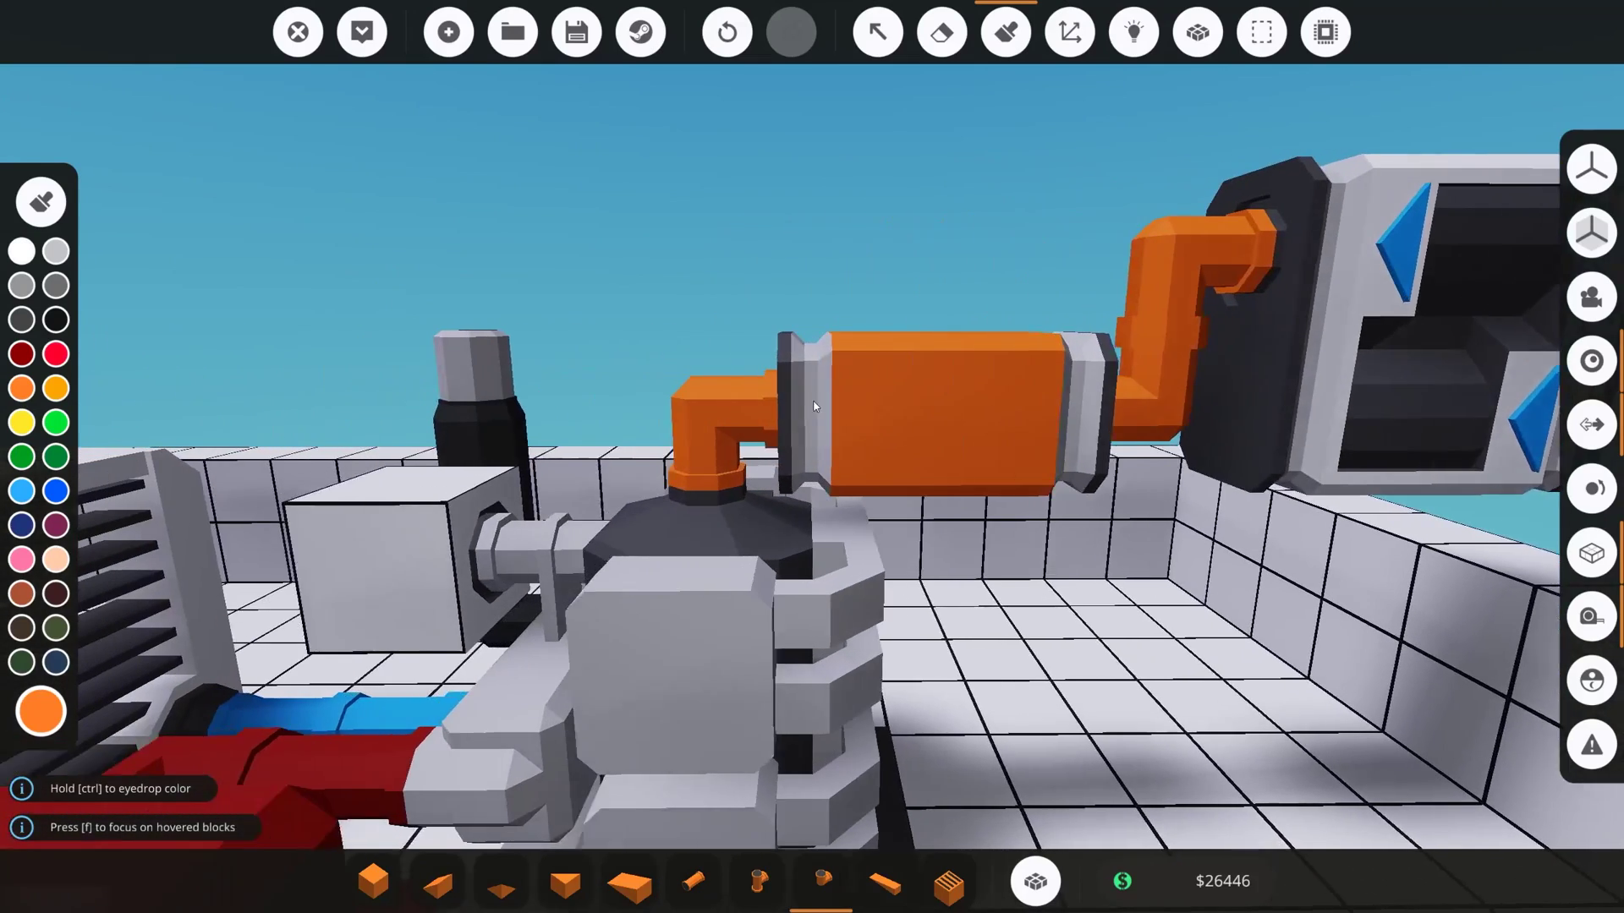
pyautogui.press('d')
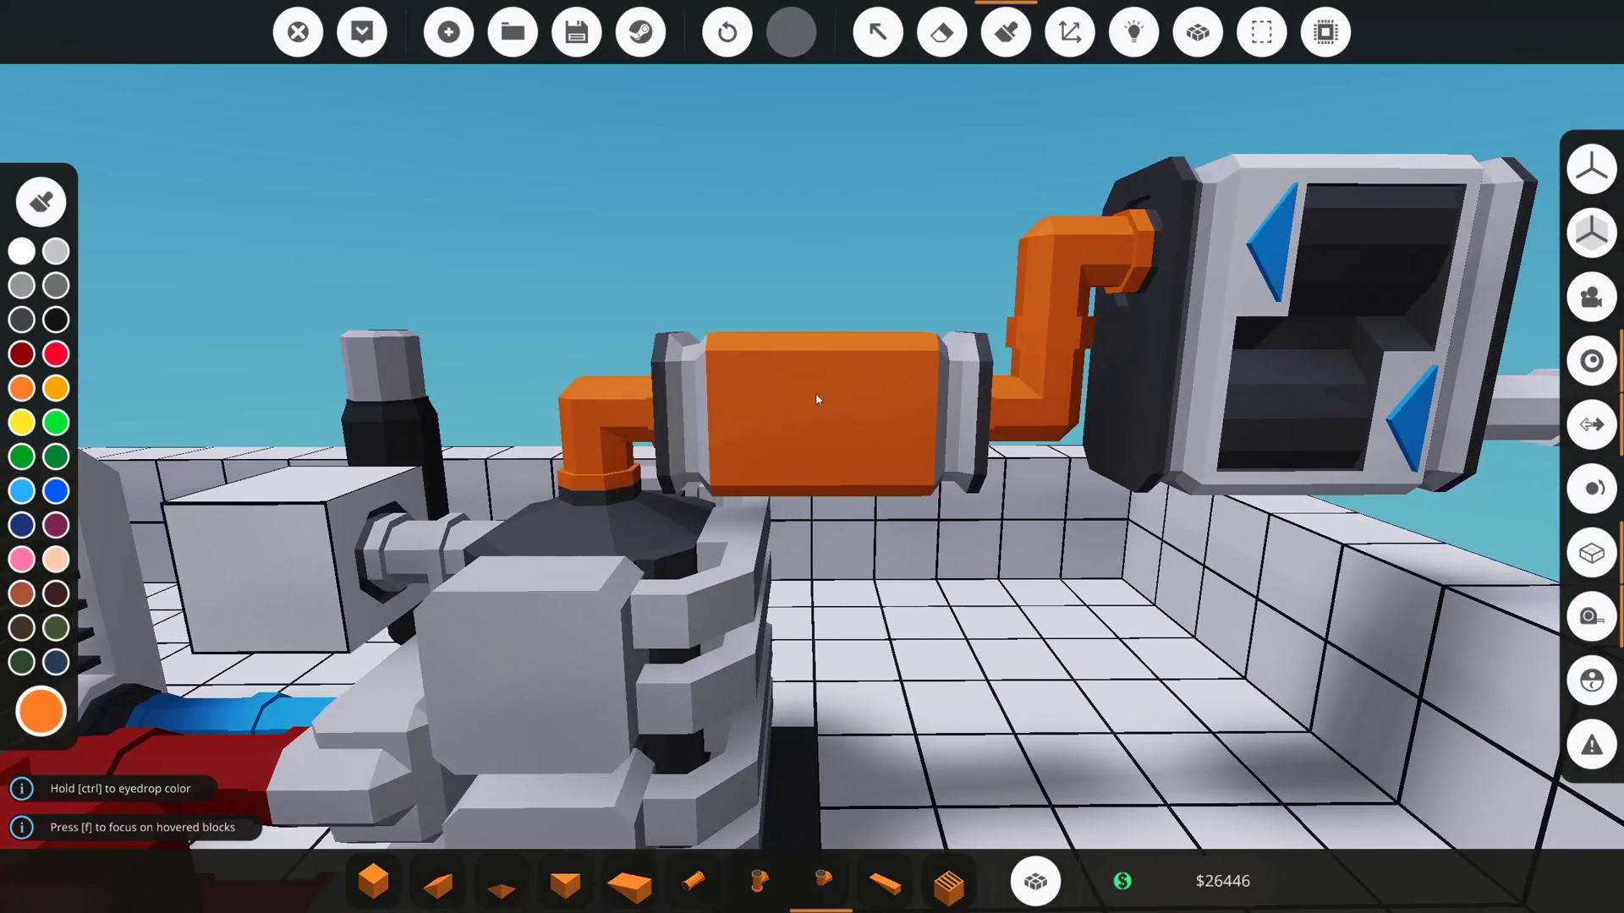
pyautogui.press('d')
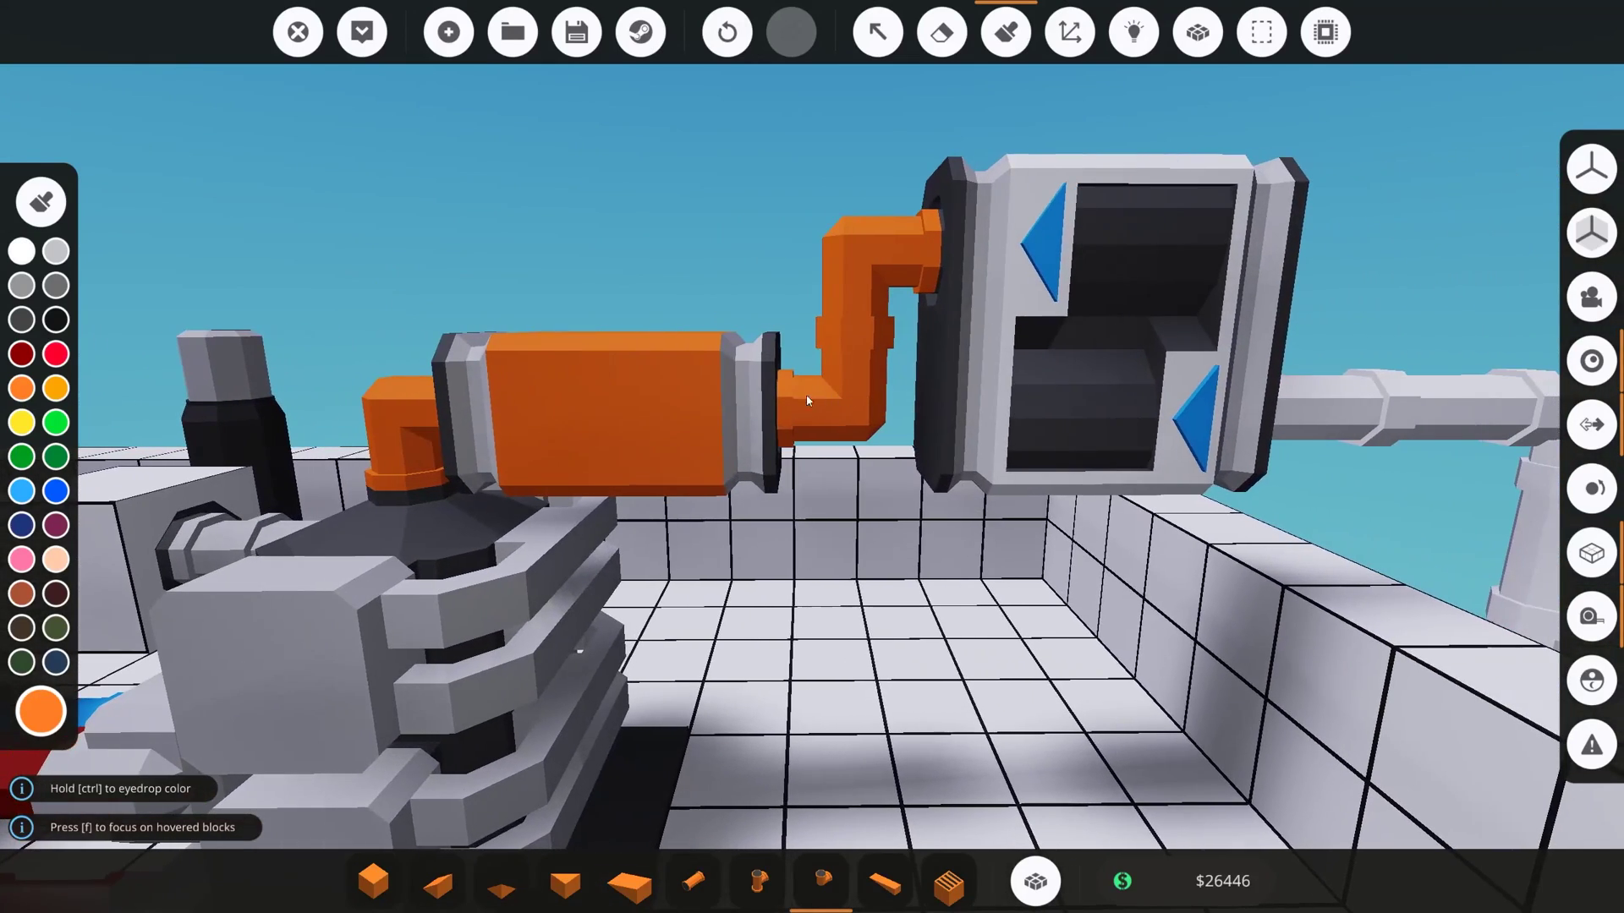
pyautogui.click(1008, 266)
# Step: Paint the whole drive pipe from the gearbox over the stern and down to the propeller orange
pyautogui.press('d')
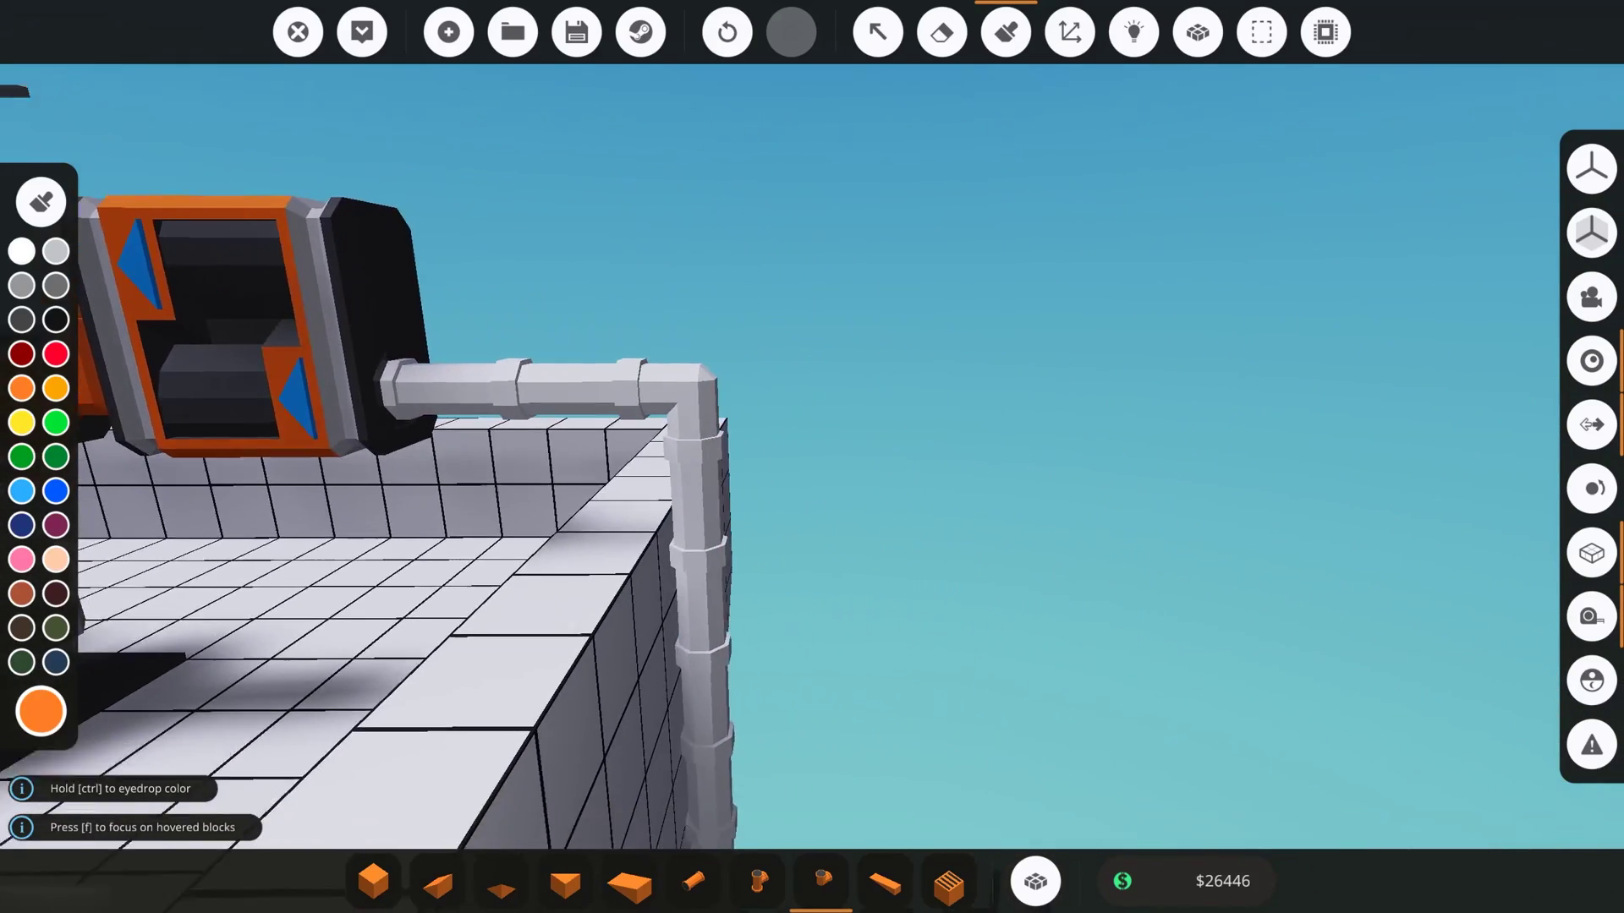
pyautogui.press('s')
pyautogui.click(522, 272)
pyautogui.click(570, 262)
pyautogui.click(686, 271)
pyautogui.click(729, 364)
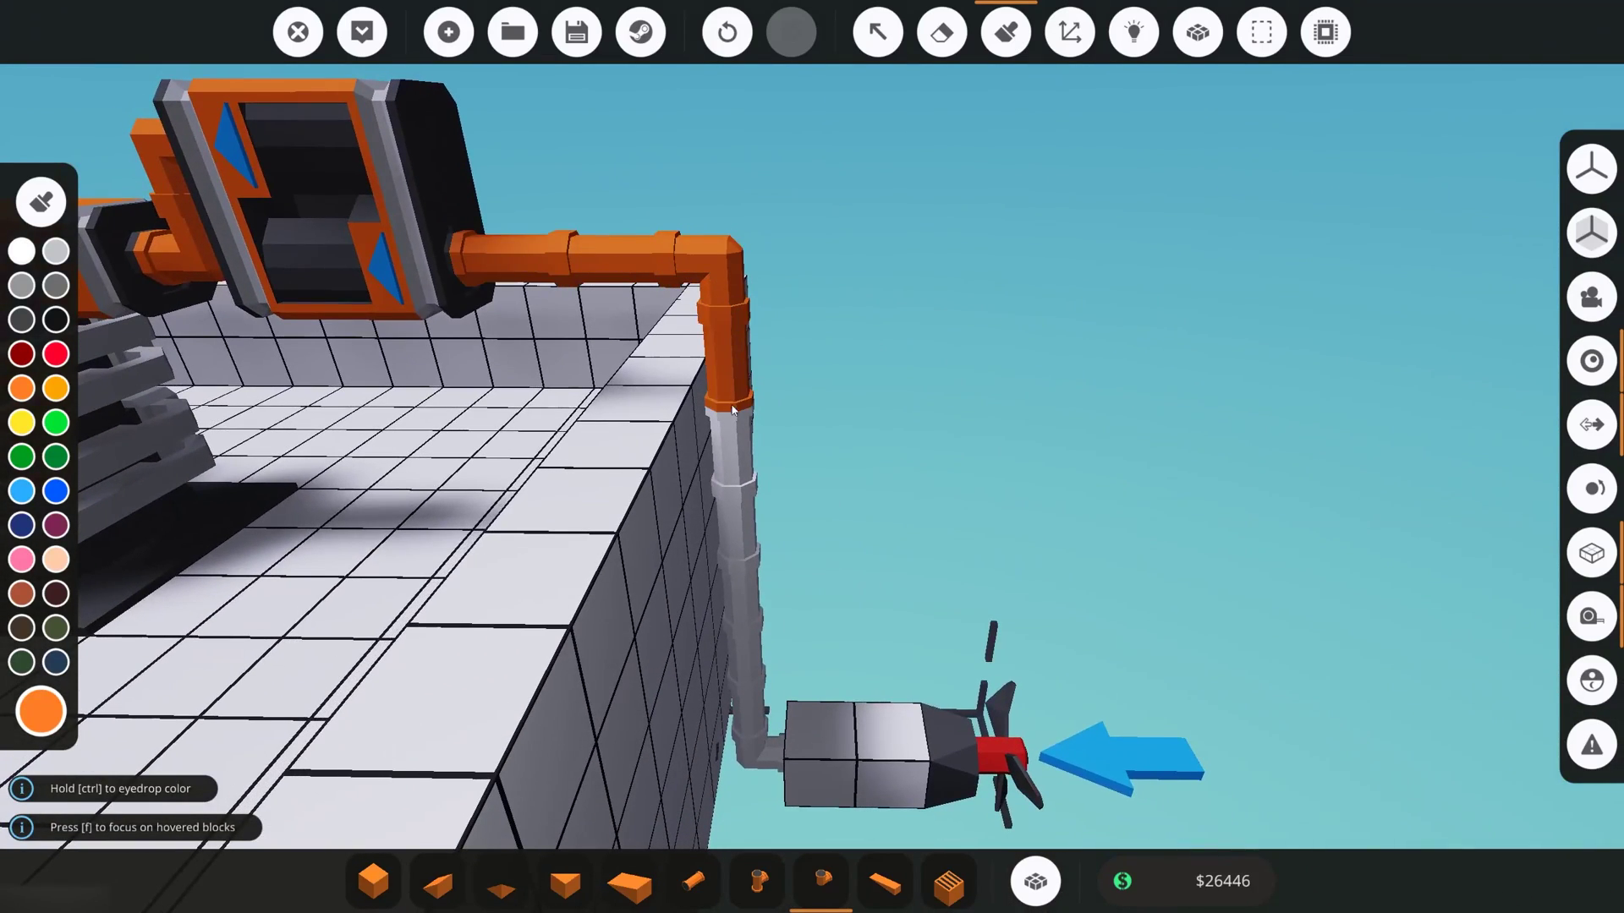
pyautogui.moveTo(733, 410)
pyautogui.mouseDown()
pyautogui.moveTo(746, 727)
pyautogui.moveTo(766, 757)
pyautogui.mouseUp()
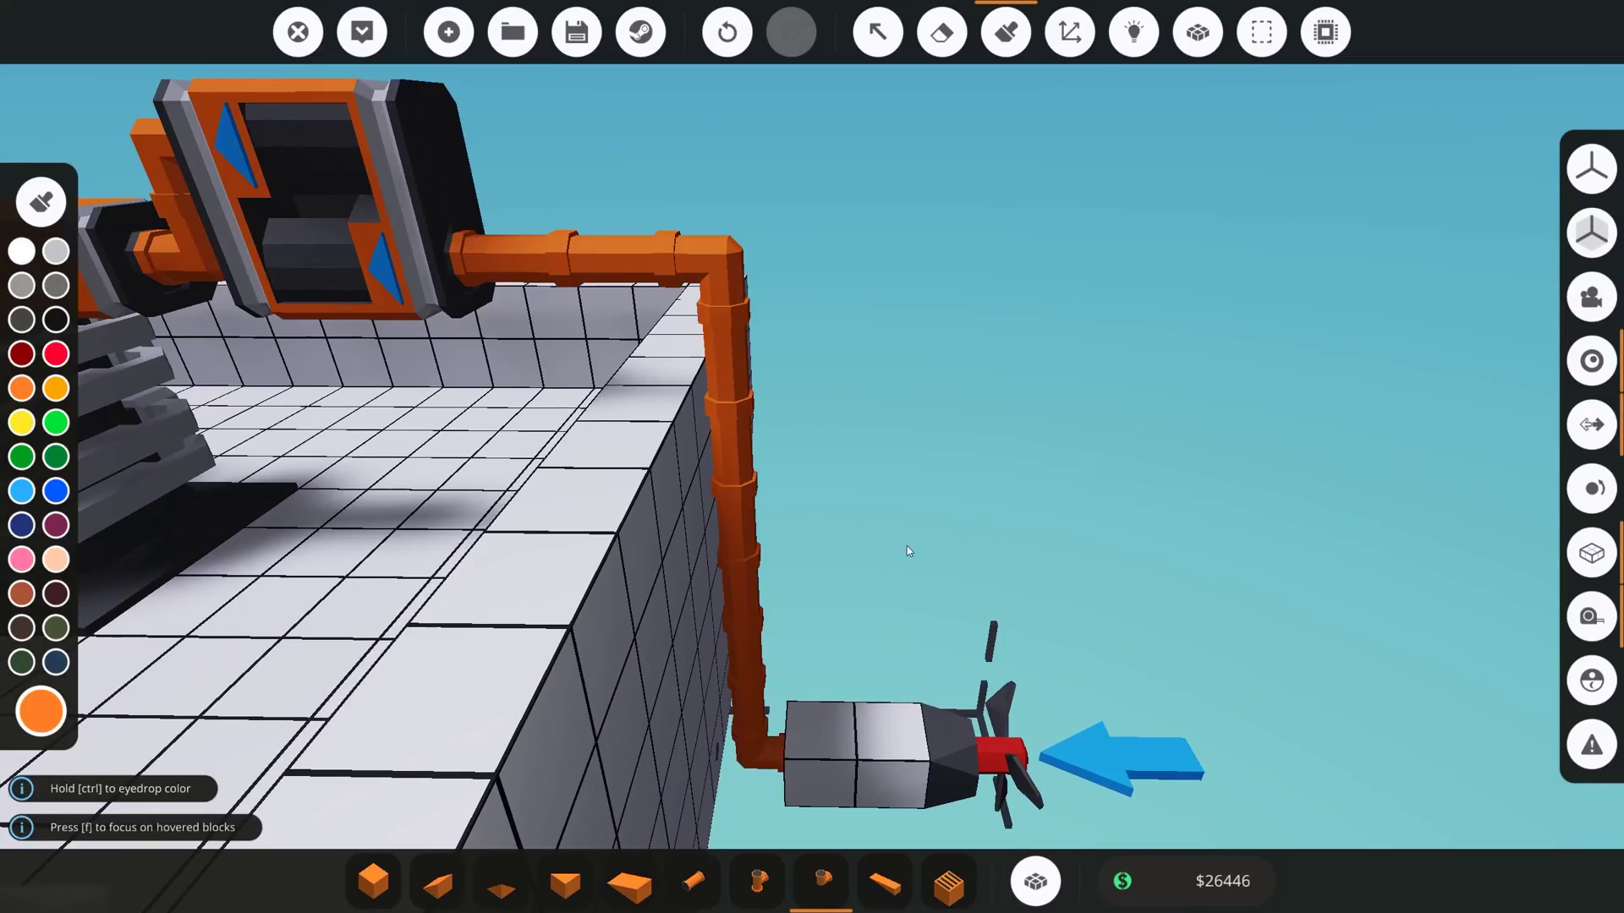
# Step: Look over the complete colour-coded engine installation and drivetrain in the hull
pyautogui.press('s')
pyautogui.press('a')
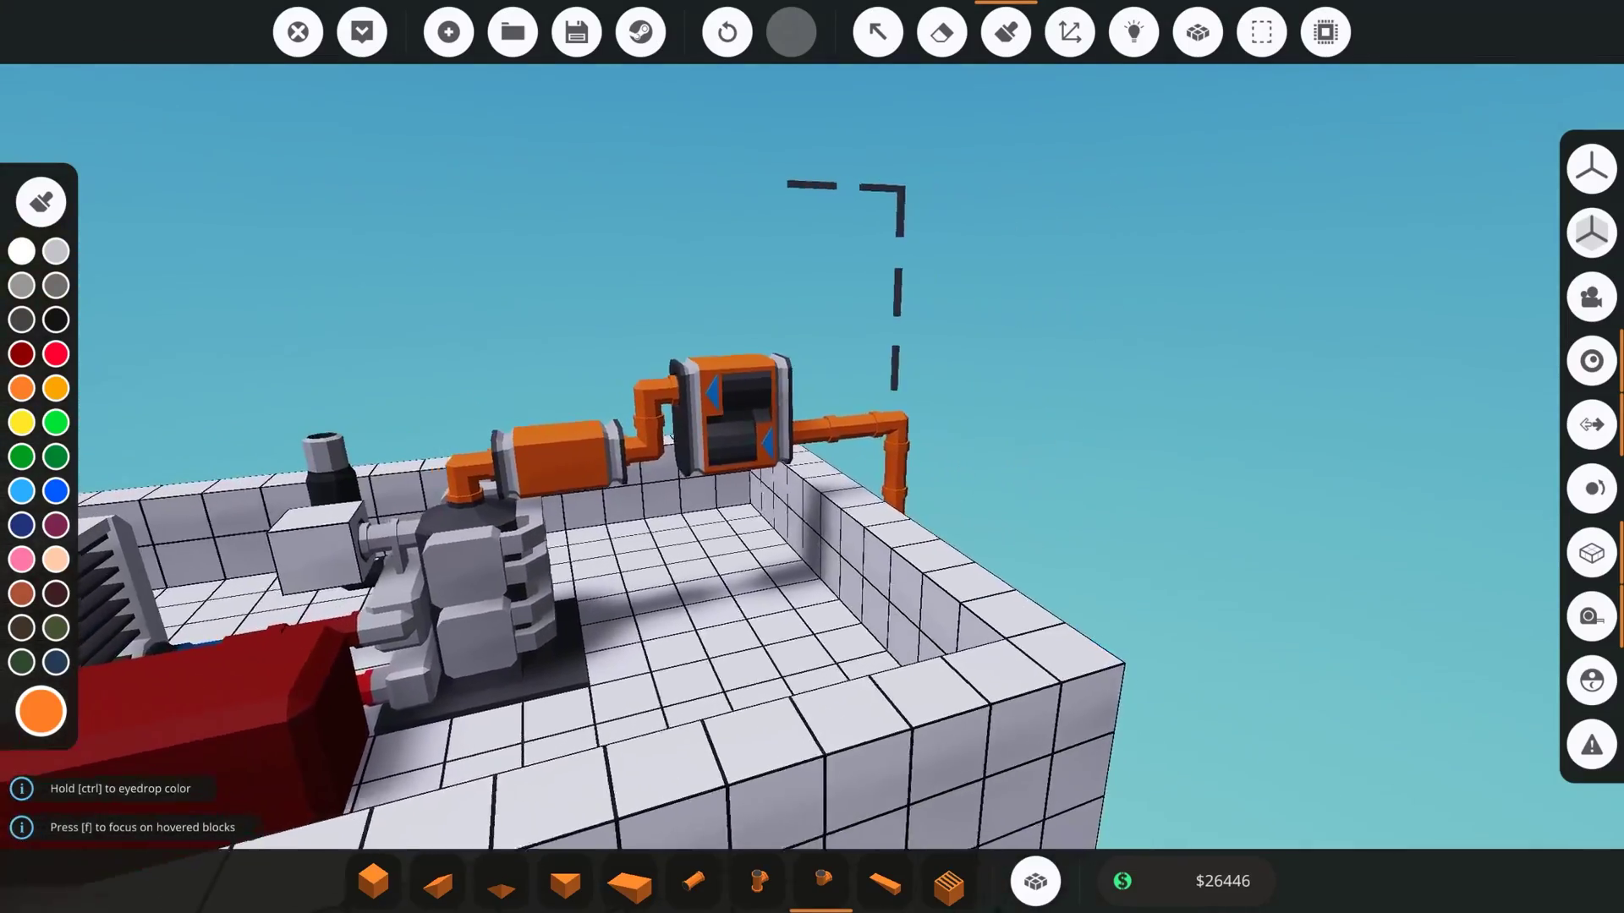
pyautogui.press('s')
pyautogui.press('a')
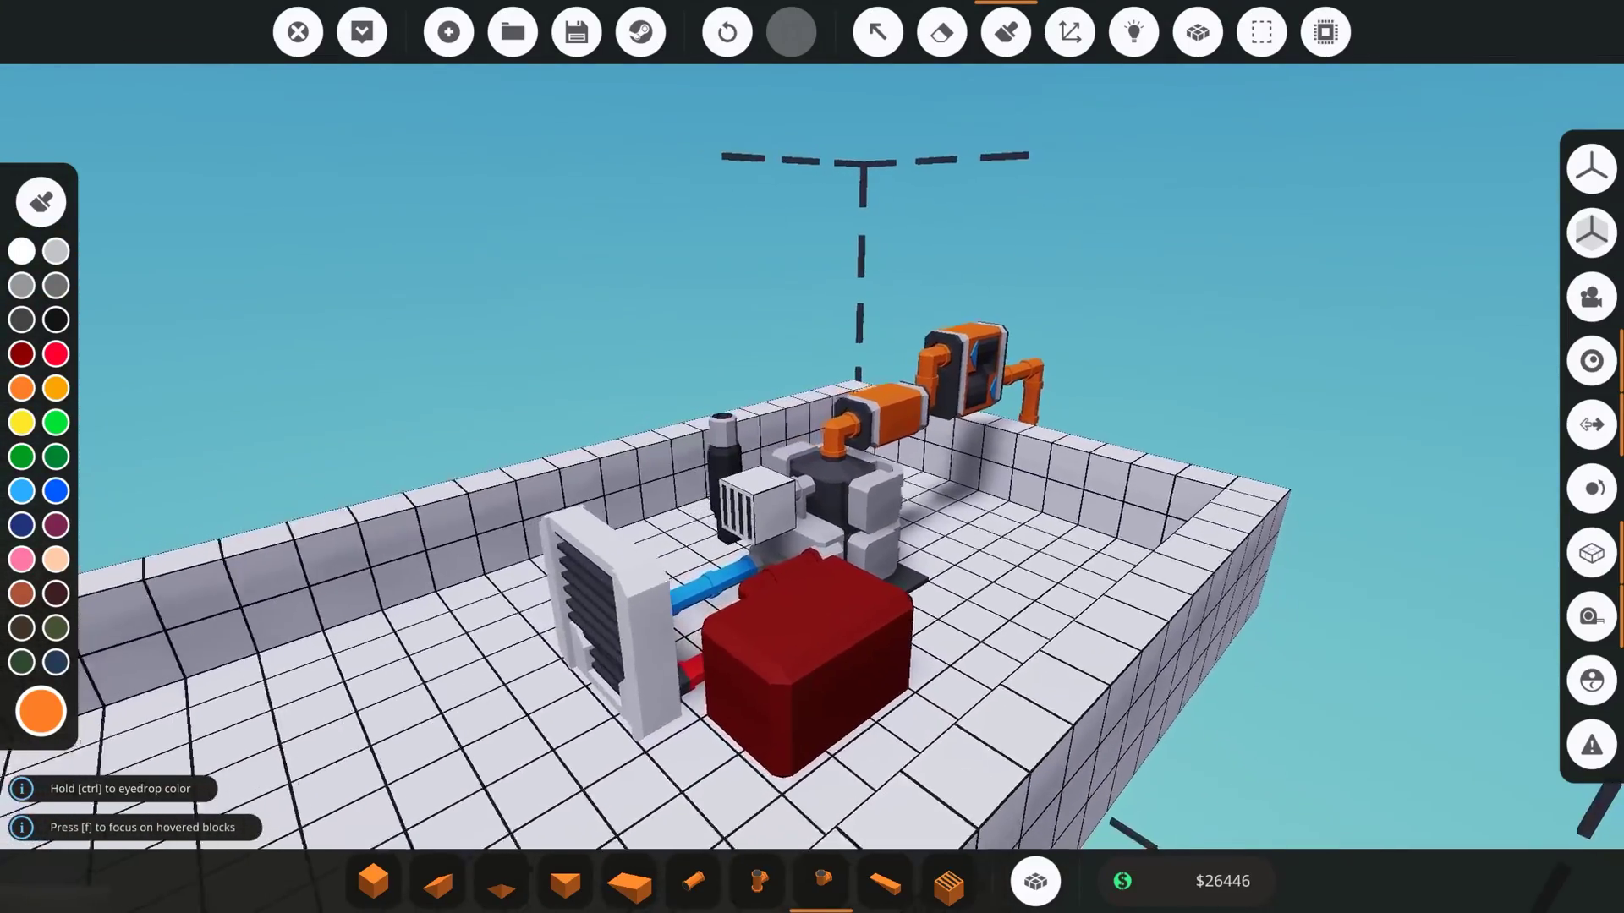
pyautogui.press('s')
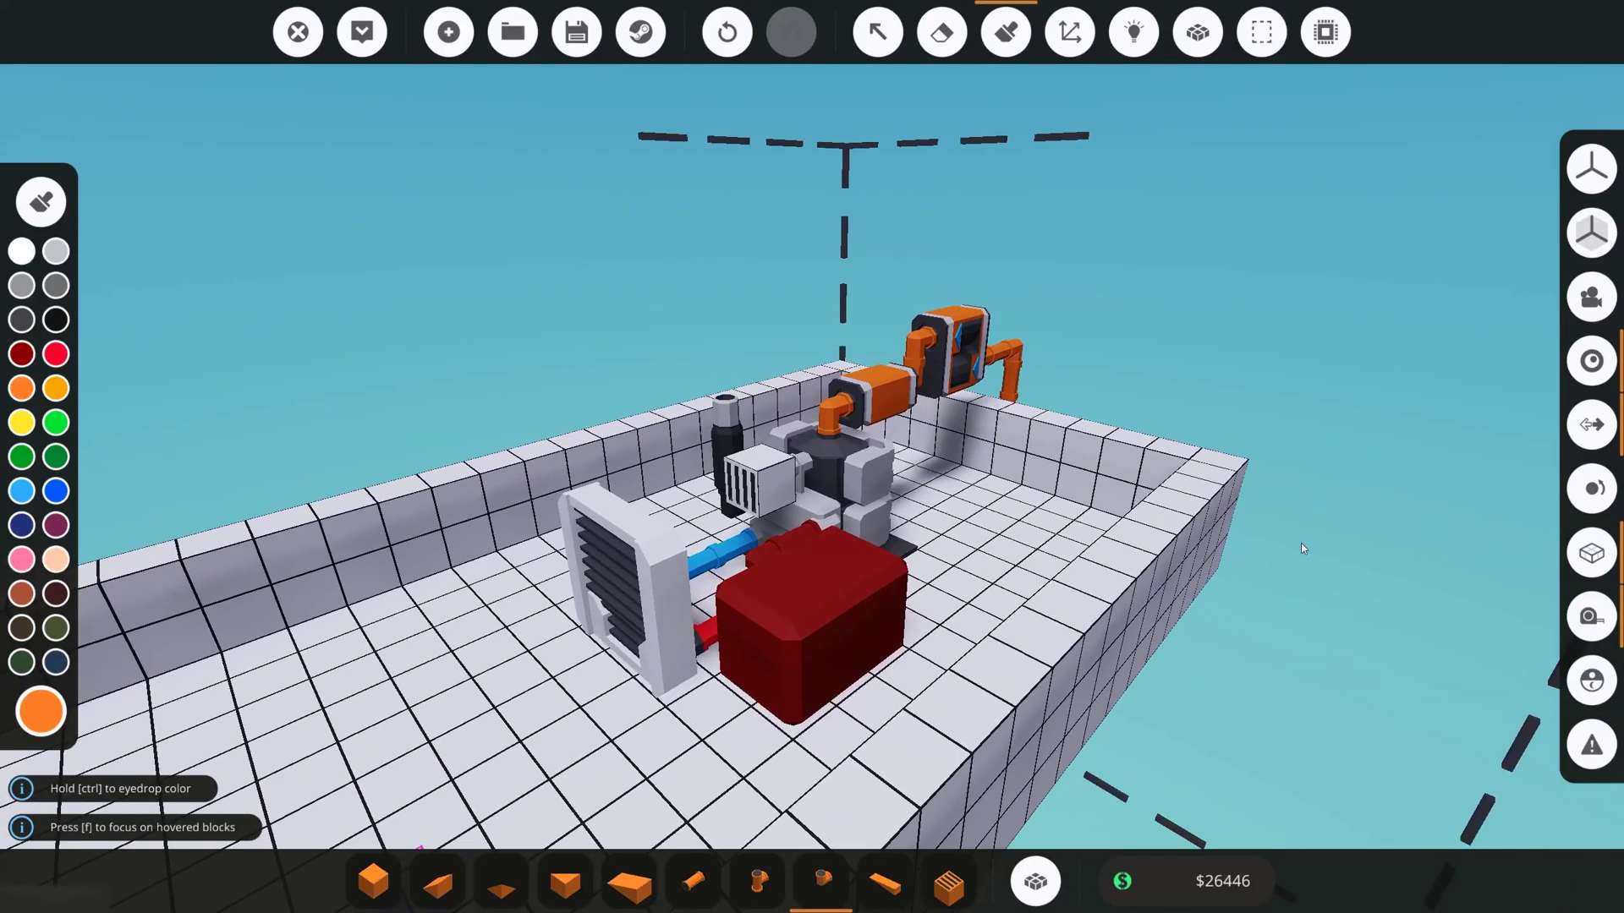